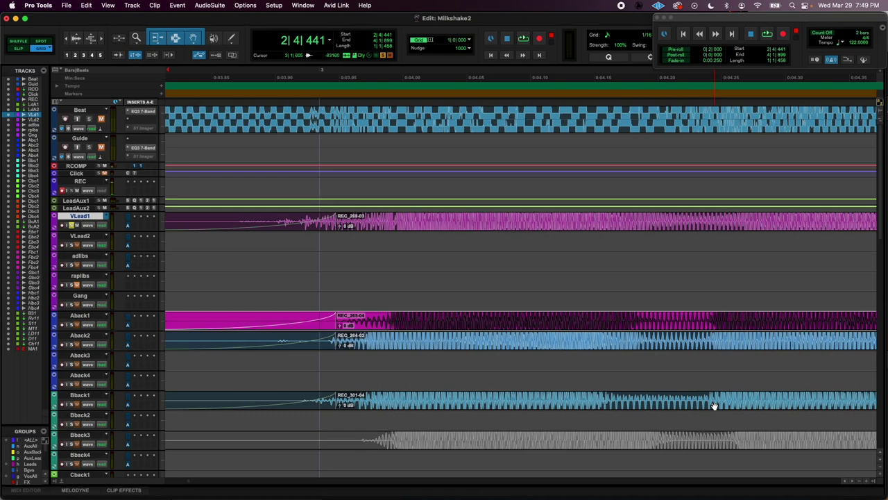
Step: Examine how the Aback and Bback waveforms line up with VLead1 from bar 3 onward
scroll(713, 406, right, 10)
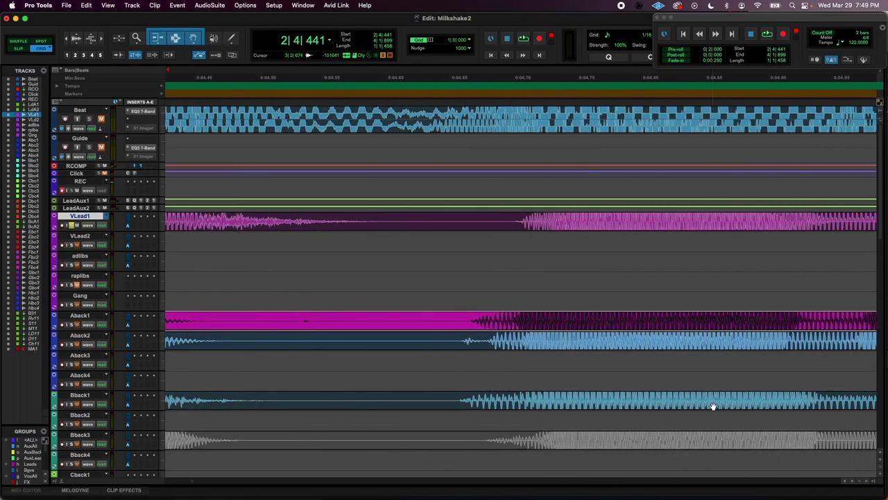
scroll(714, 406, right, 8)
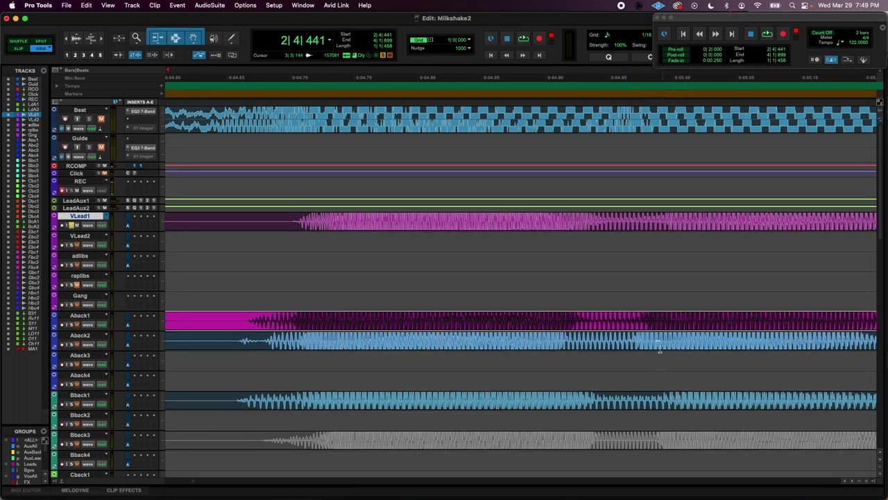
key(r)
key(r)
key(r)
key(r)
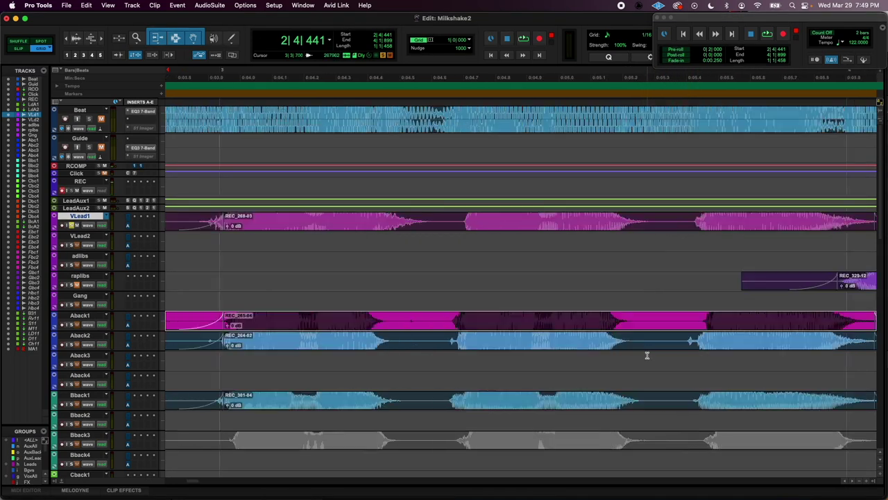
key(r)
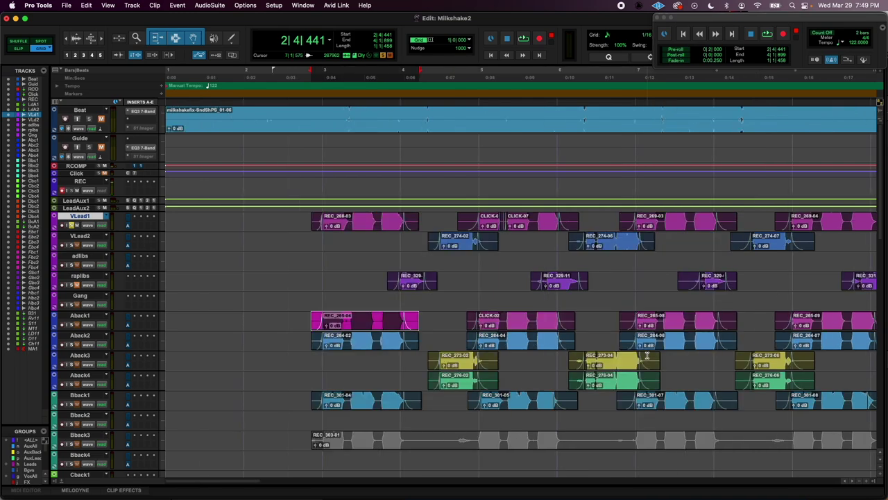
key(r)
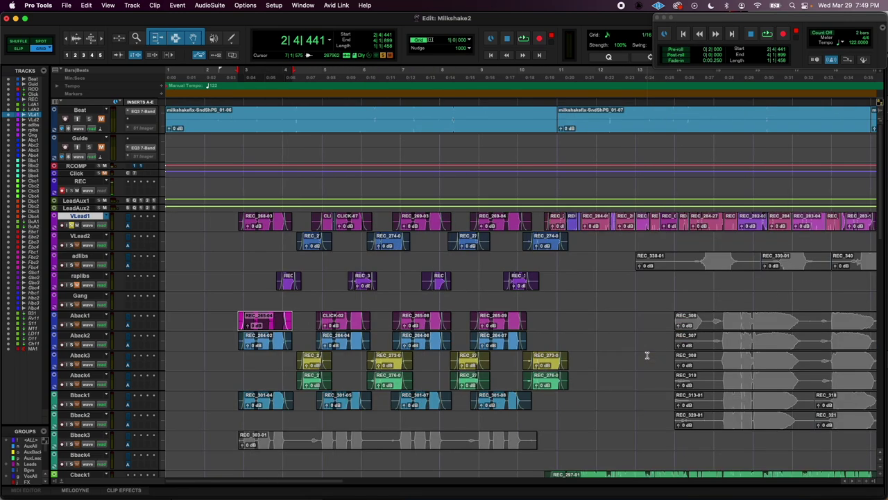
Step: Unsolo VLead1 and play the session from the start of bar 3, stopping after the audition
click(225, 218)
click(212, 218)
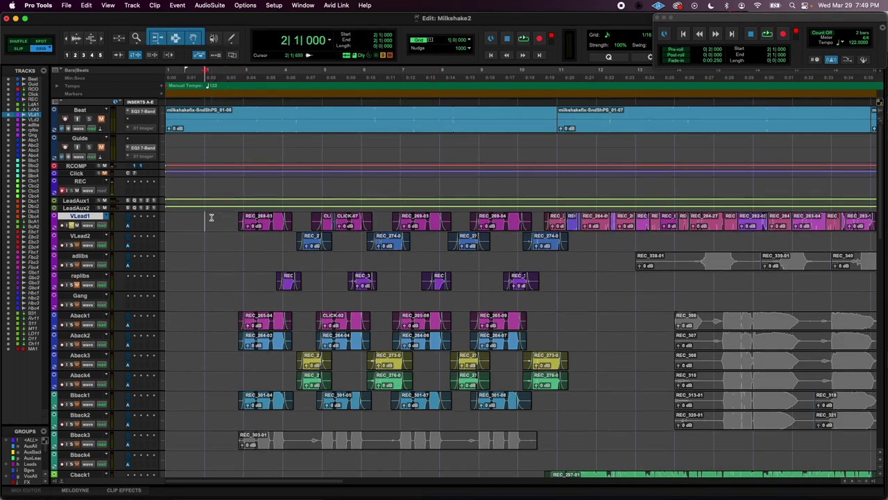
click(229, 260)
click(72, 225)
key(space)
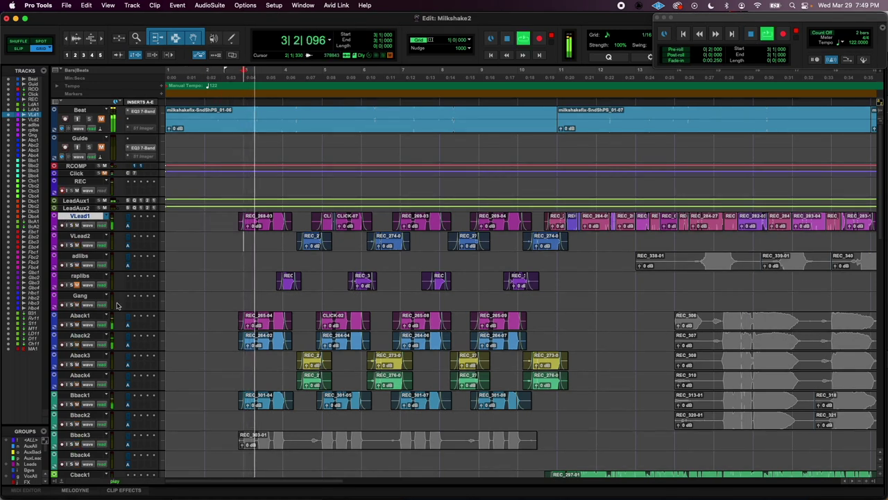
key(space)
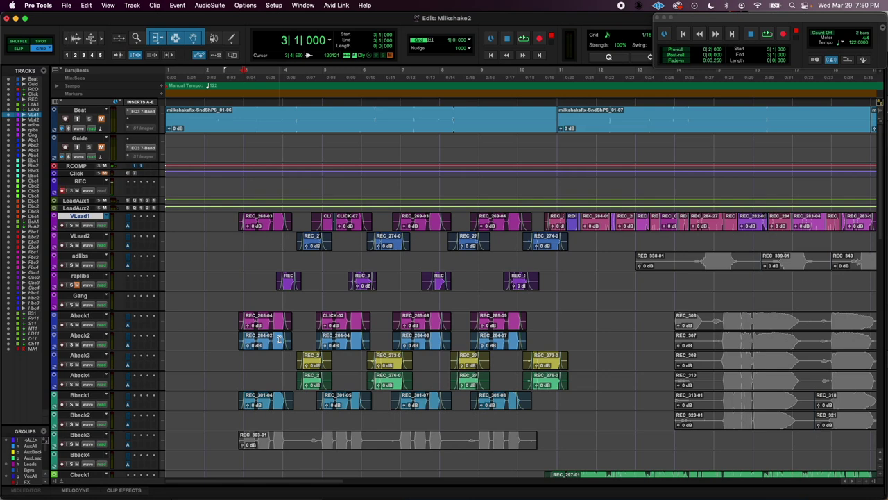
Step: Compare the word starts and endings of the lead and backing vocal waveforms through the opening phrase at bar 3
key(super+bracketright)
key(super+bracketright)
key(super+bracketright)
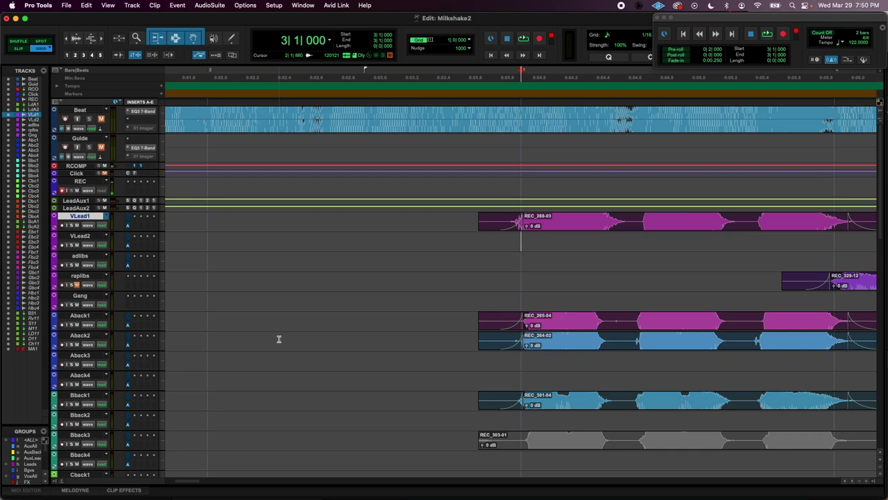
key(super+bracketright)
key(super+bracketleft)
key(super+bracketright)
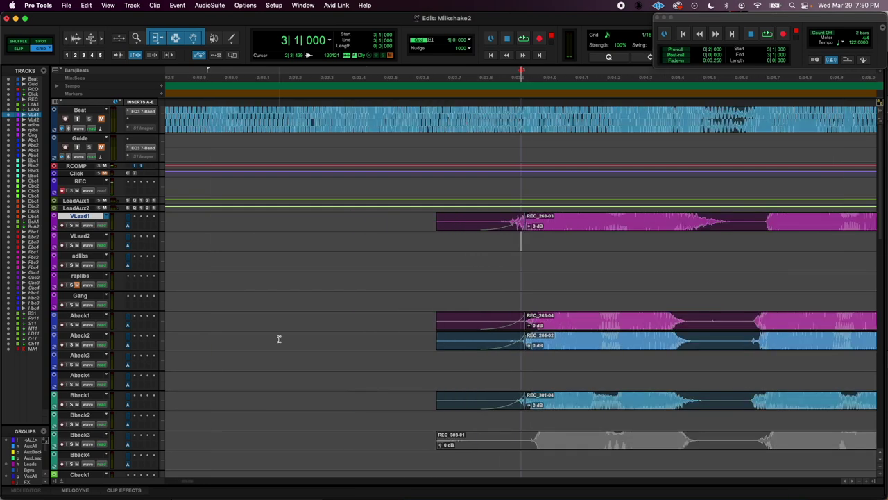
scroll(520, 375, right, 15)
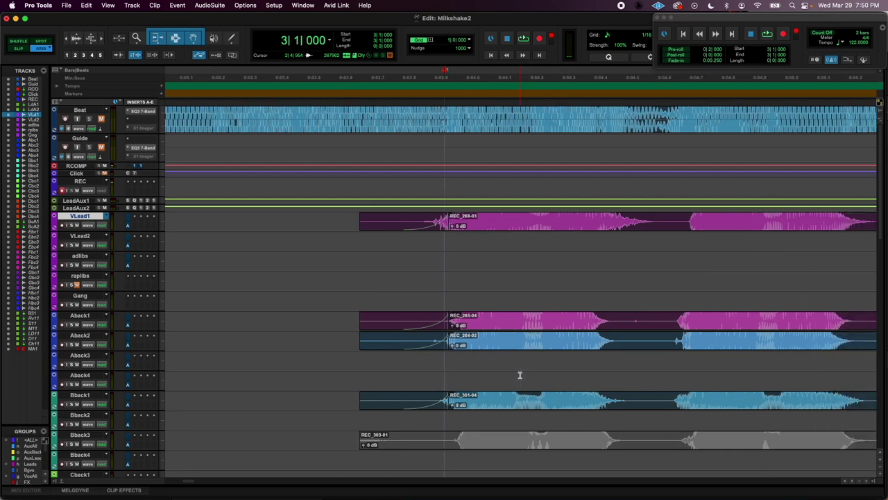
scroll(520, 374, right, 6)
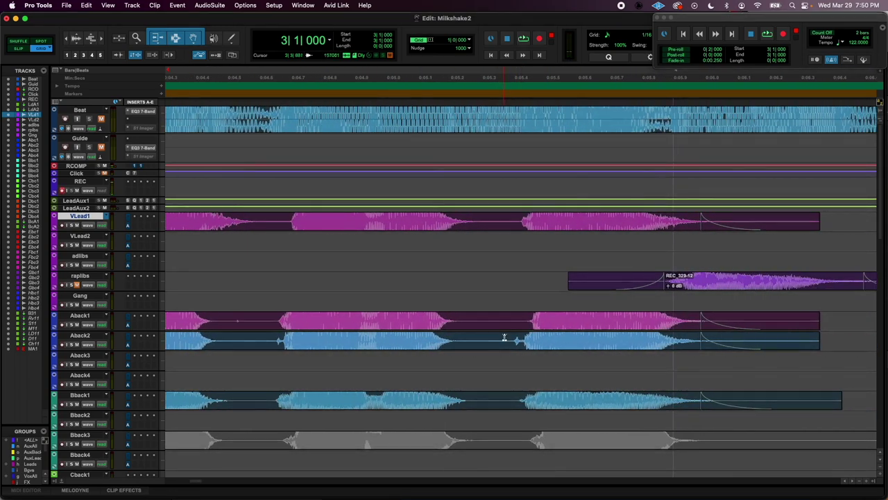
key(r)
key(r)
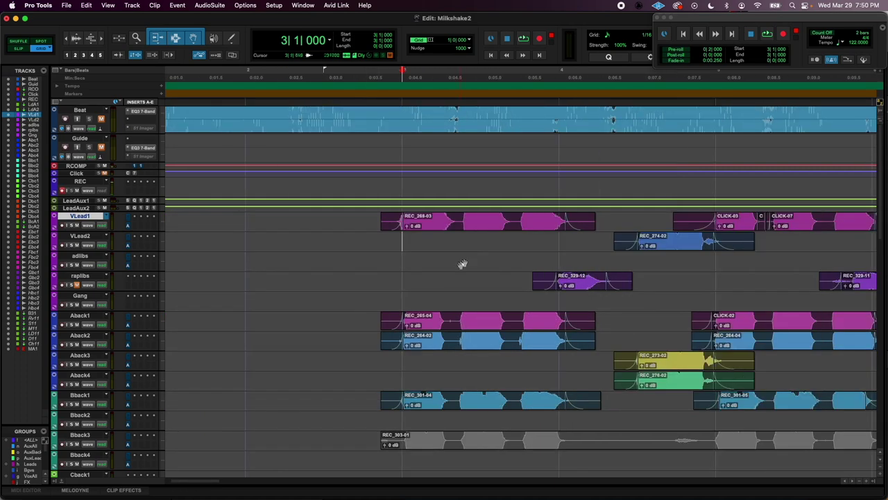
Step: Compare the dip in the first word and the gap after it between the VLead1 and Aback1 clips
click(479, 230)
key(super+bracketright)
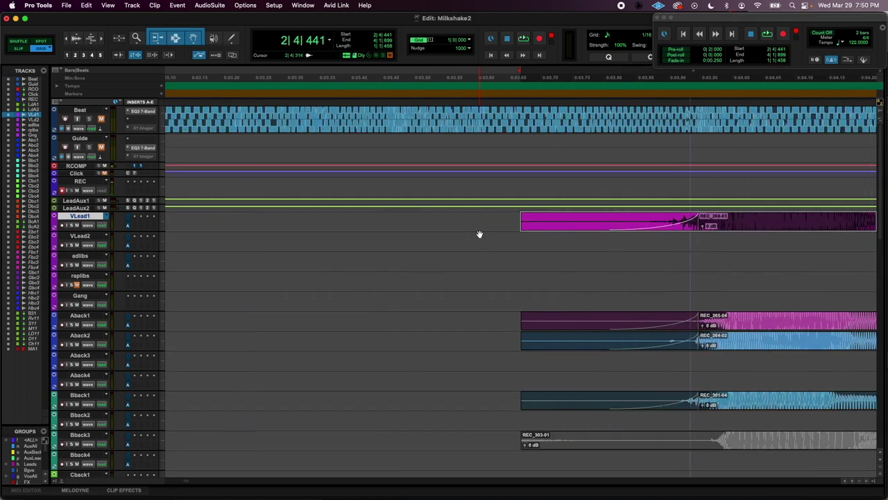
scroll(480, 235, right, 6)
scroll(479, 234, down, 1)
scroll(480, 234, up, 1)
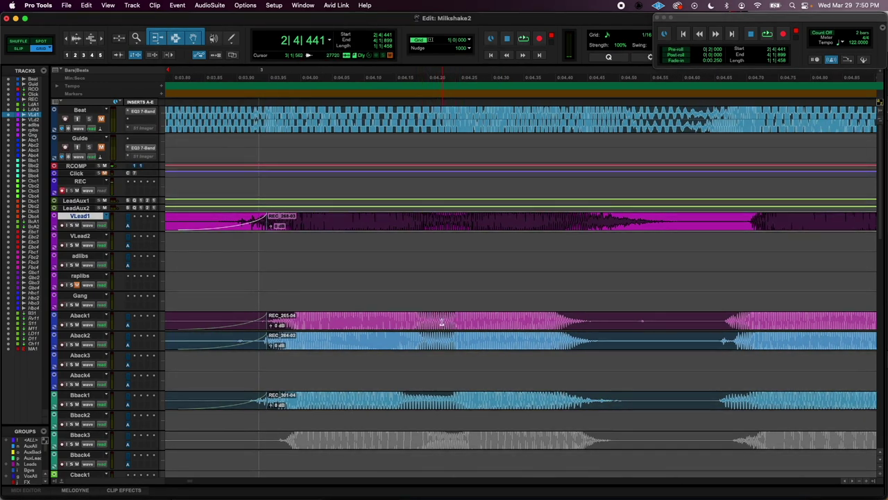
drag(417, 319, 454, 318)
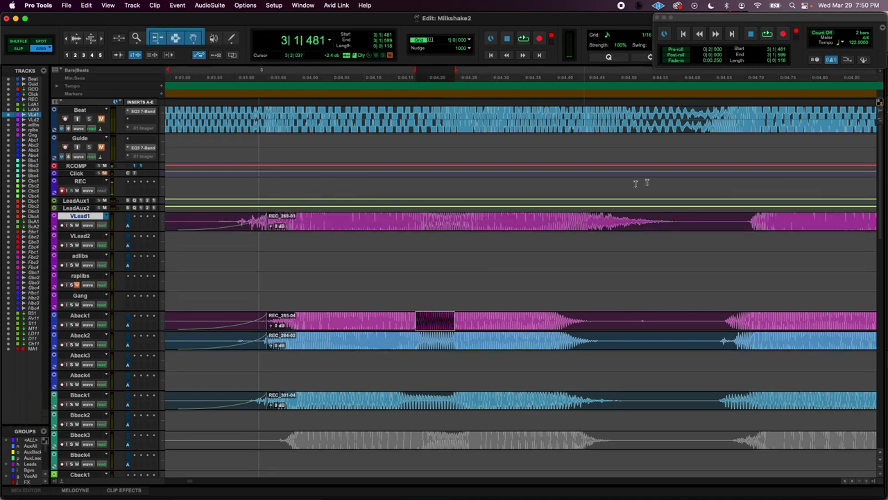
click(718, 220)
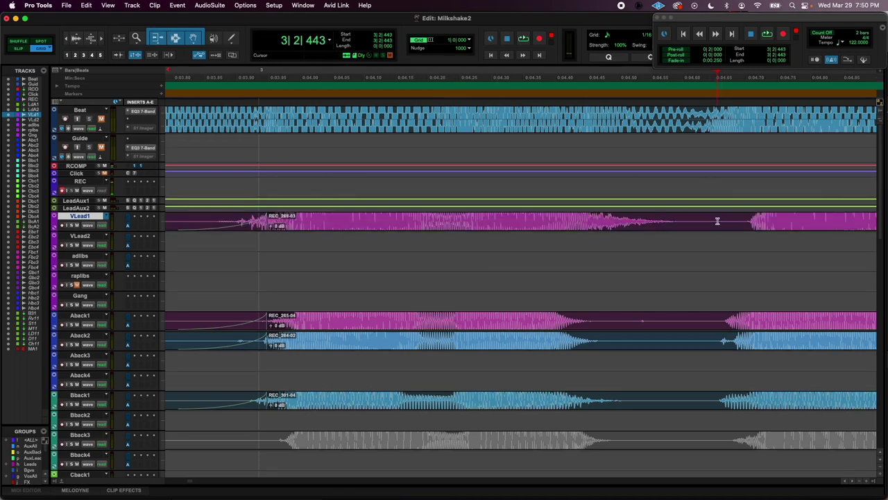
scroll(718, 221, right, 10)
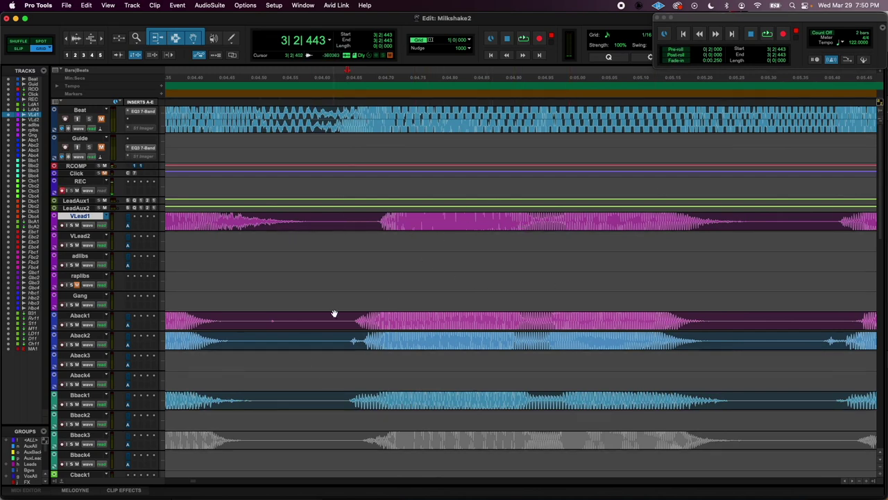
scroll(336, 320, left, 5)
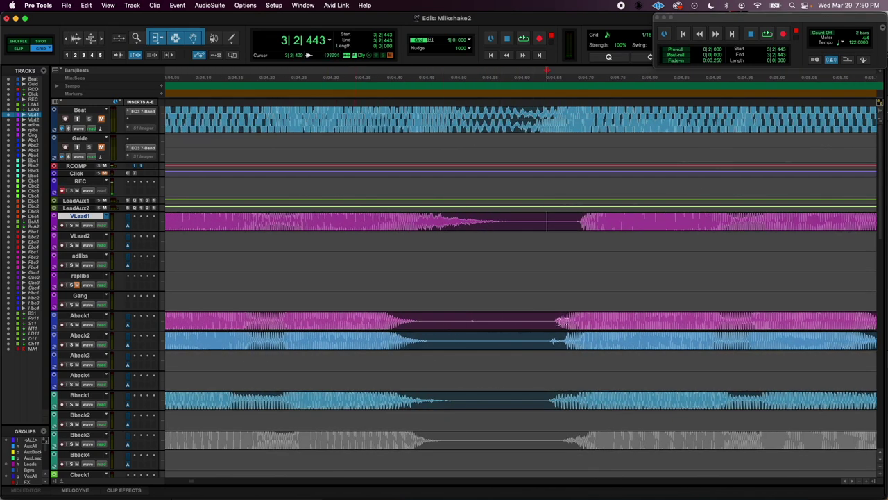
key(r)
key(super+bracketleft)
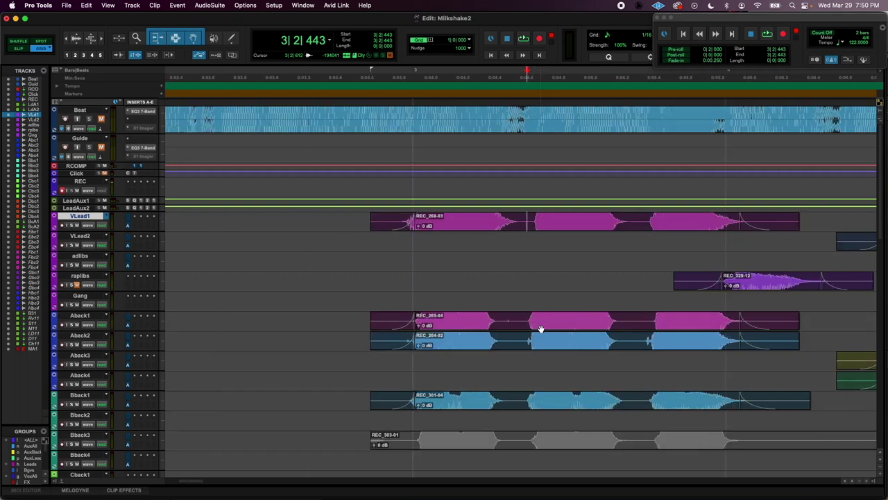
Step: Separate the opening Aback1, Aback2 and Bback1 clips around the second word, from 3|2|249 to 3|3|836
click(471, 324)
key(super+bracketright)
key(super+bracketright)
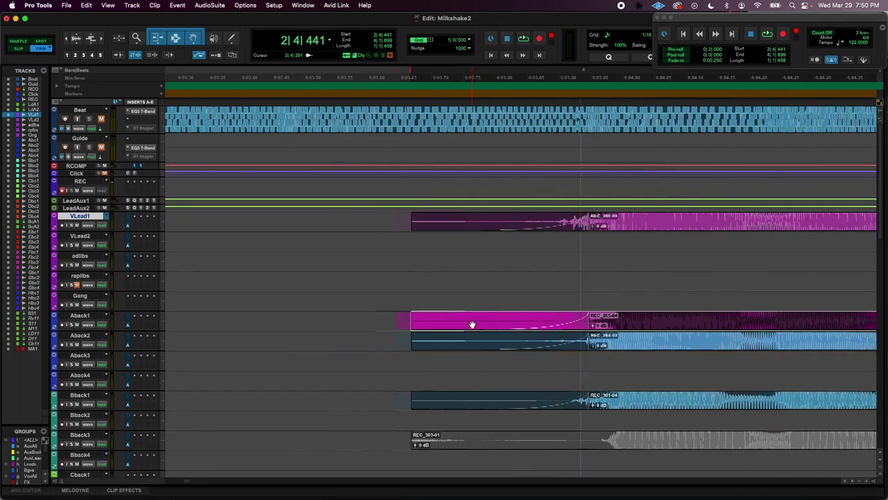
scroll(471, 324, right, 5)
click(742, 319)
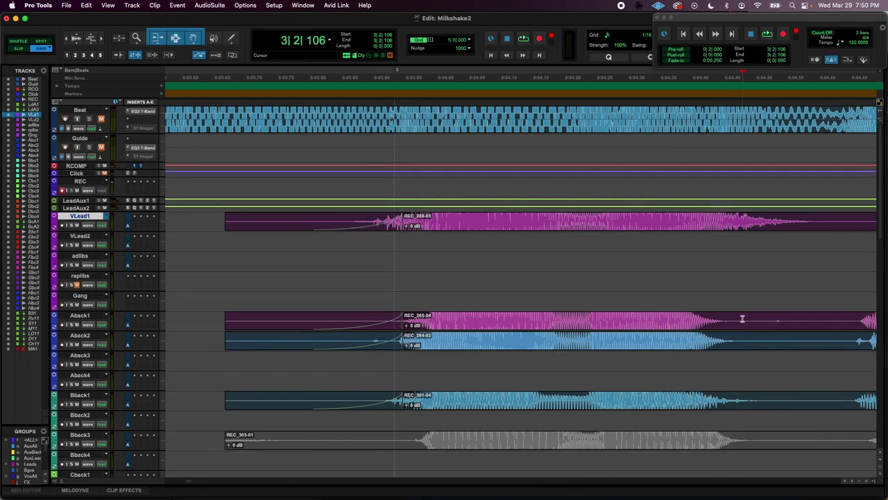
key(super+bracketright)
key(super+bracketright)
key(super+bracketleft)
key(super+bracketleft)
key(super+bracketleft)
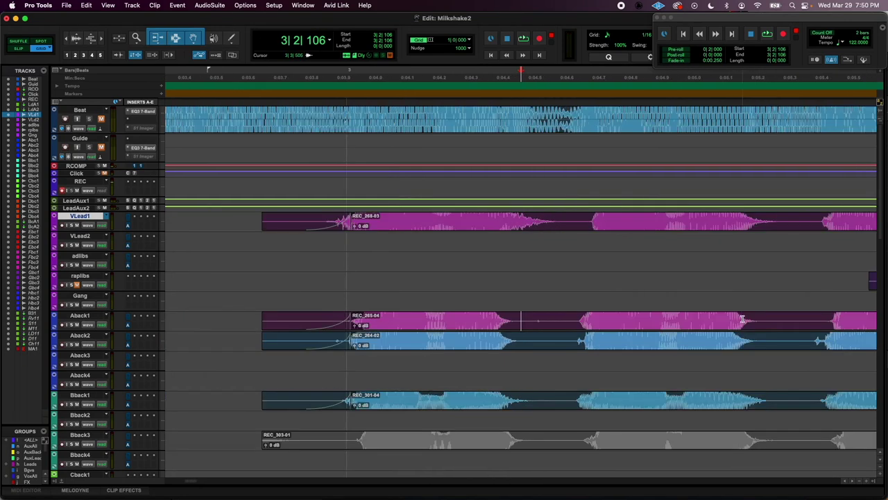
click(544, 319)
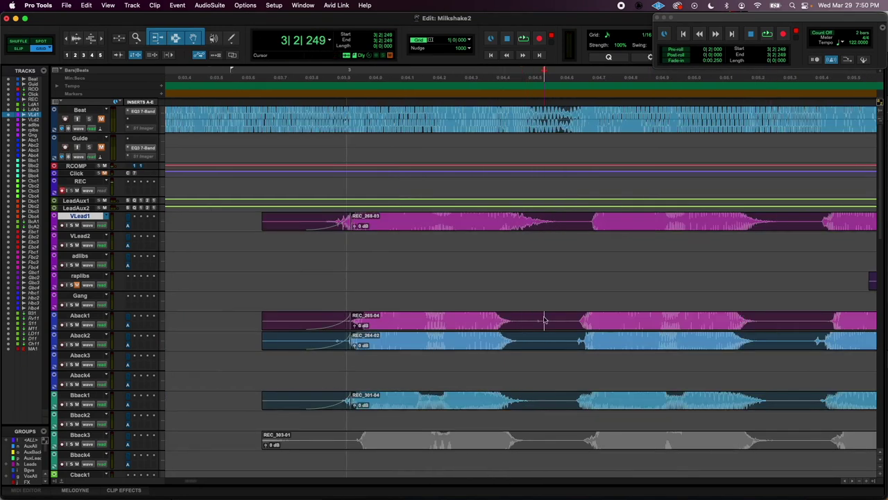
drag(544, 319, 796, 406)
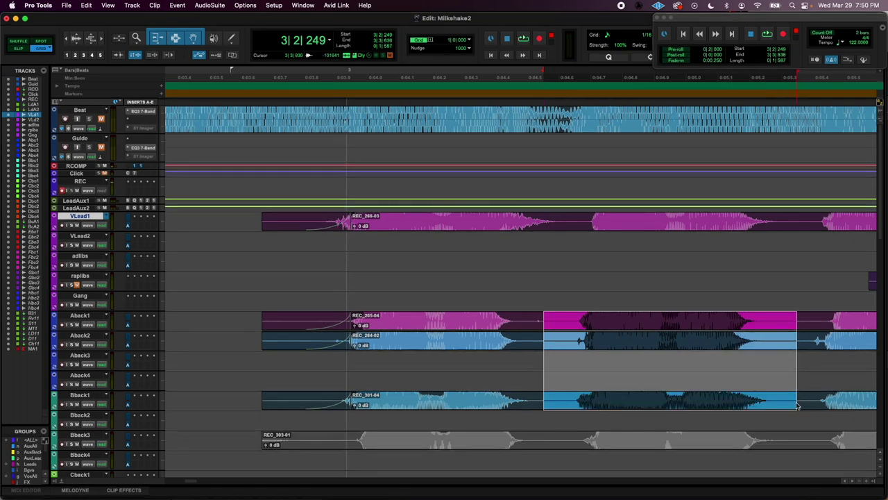
key(super+e)
Step: Nudge the separated first-word clip on Aback1 1000 samples earlier
click(490, 328)
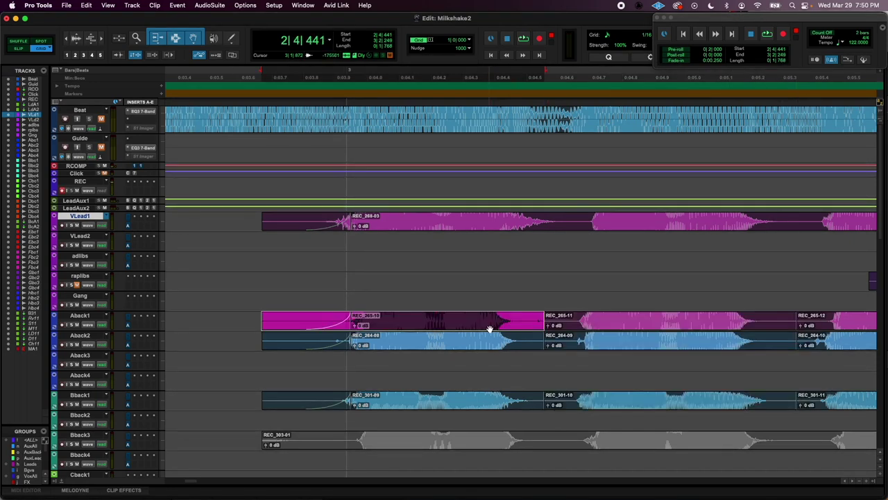
key(t)
key(t)
key(t)
scroll(489, 329, right, 12)
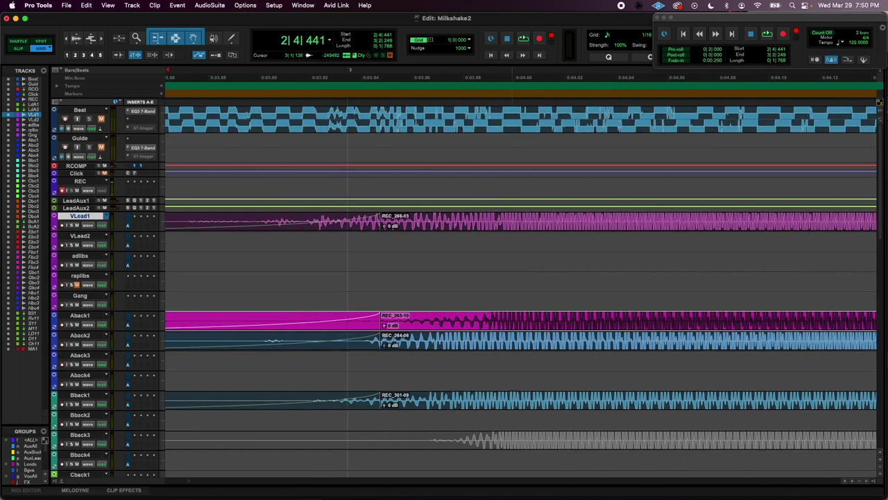
key(minus)
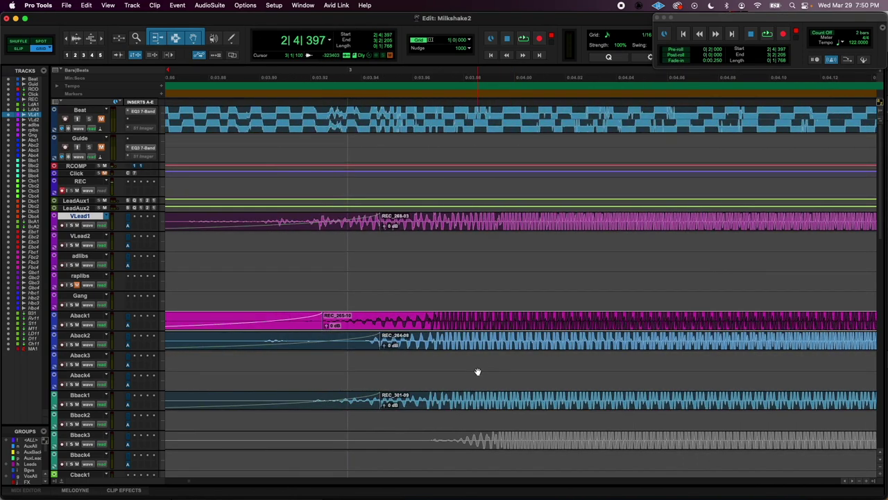
scroll(456, 398, right, 5)
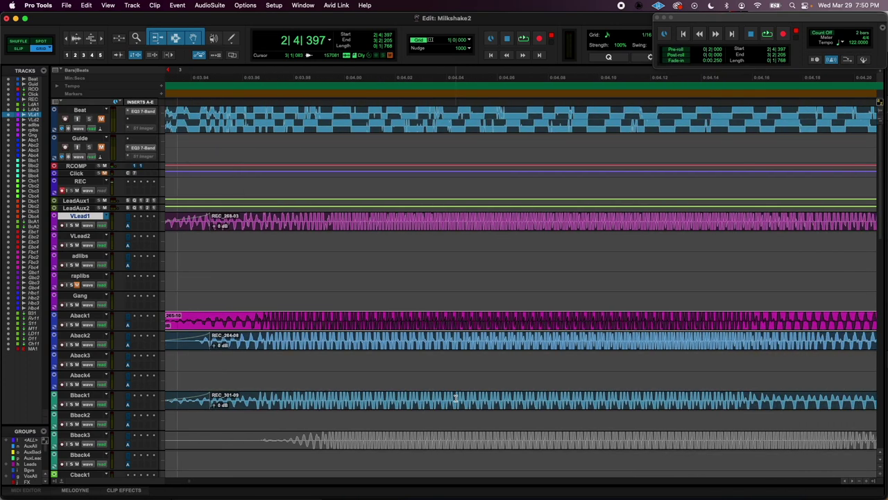
key(r)
scroll(456, 398, right, 3)
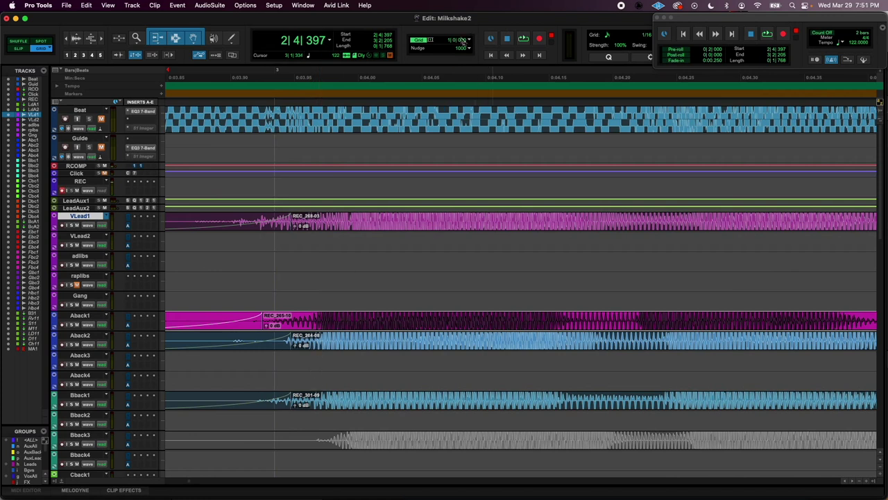
Step: Set the nudge value to 100 samples and nudge the first-word clip on Aback2 700 samples earlier
click(470, 48)
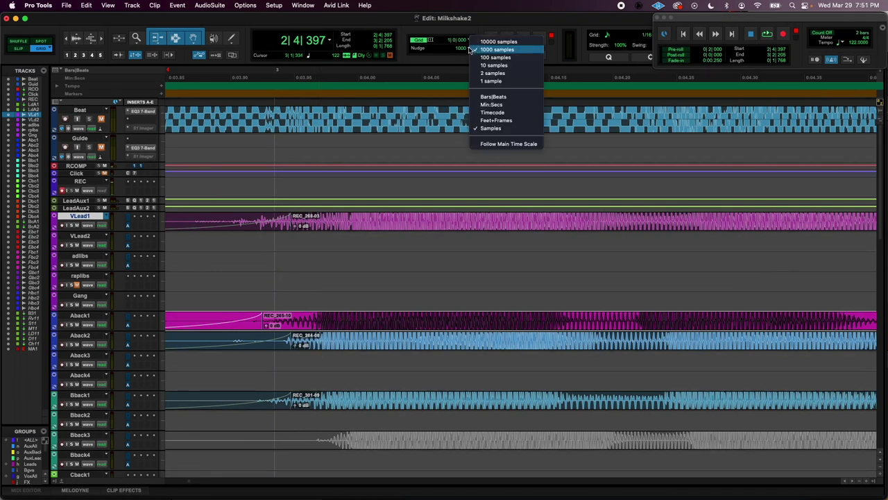
click(494, 57)
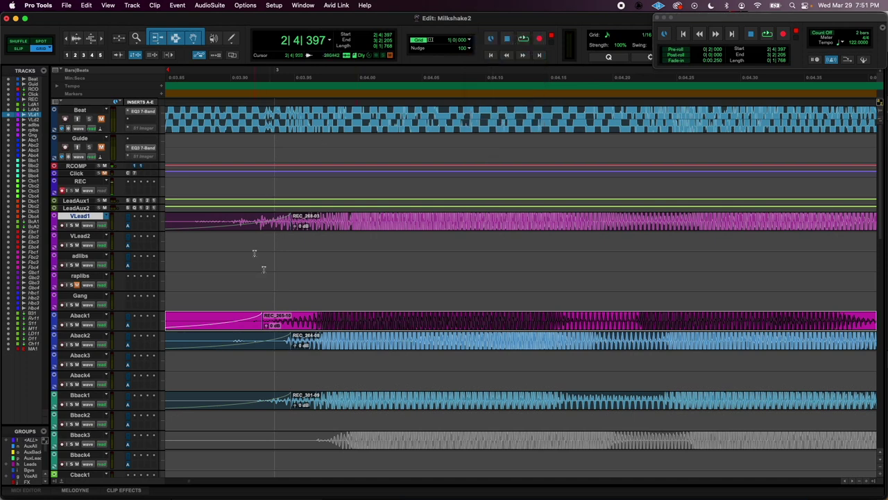
click(316, 343)
key(minus)
key(minus)
key(minus)
key(minus)
key(minus)
key(minus)
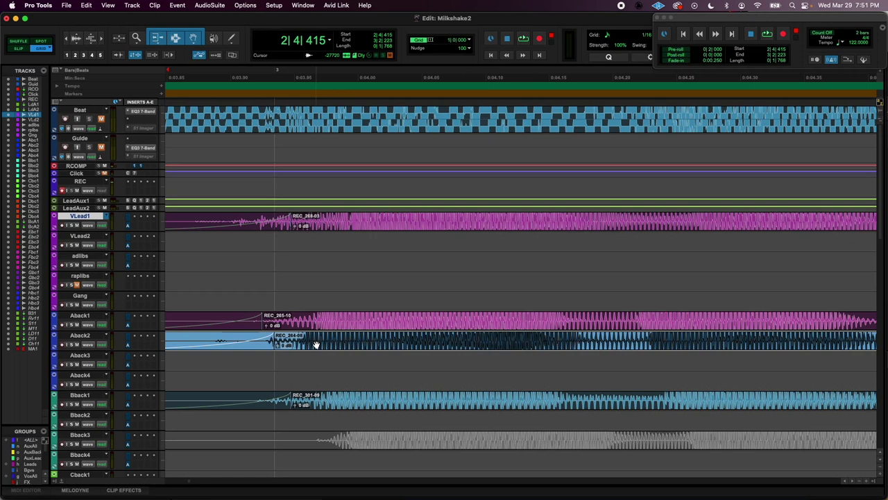
key(minus)
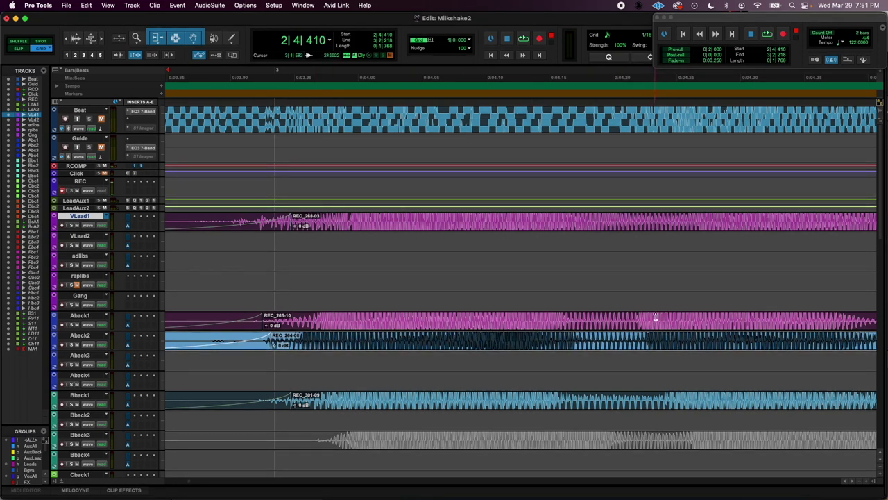
Step: Nudge the separated first-word clip on Bback1 earlier in 100-sample increments so it starts at 2|4|428
click(594, 406)
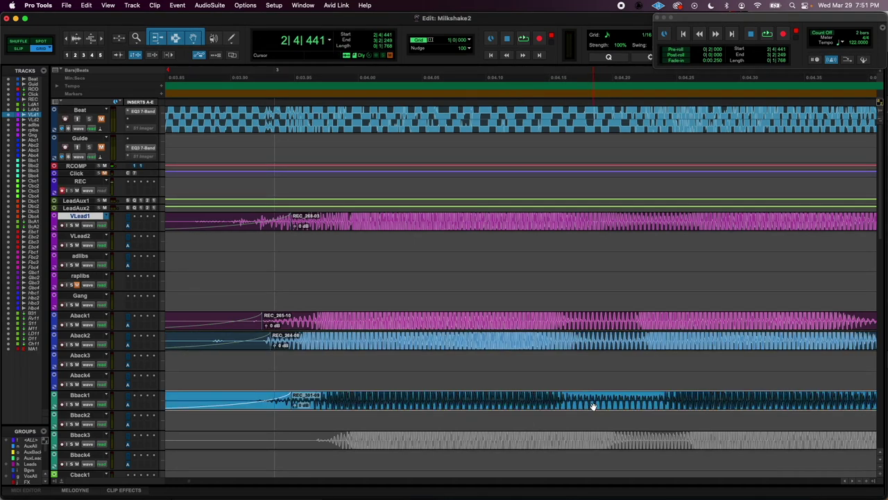
key(minus)
key(minus)
scroll(593, 406, right, 10)
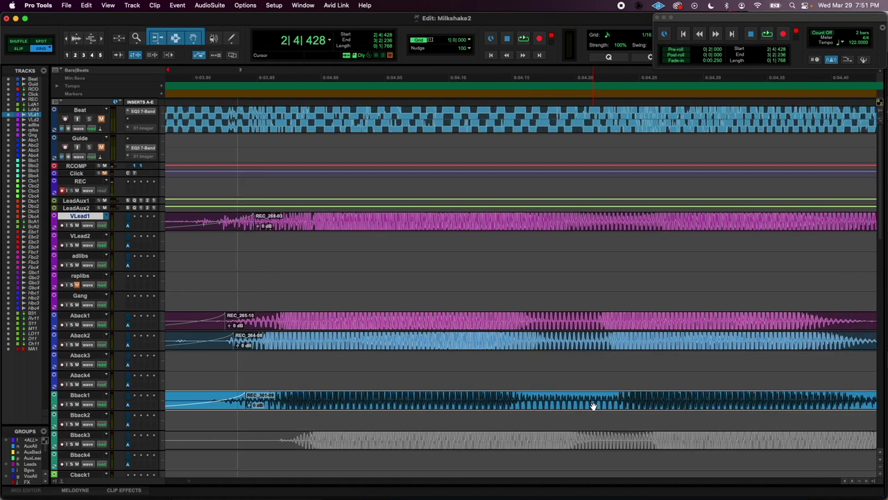
scroll(594, 406, right, 10)
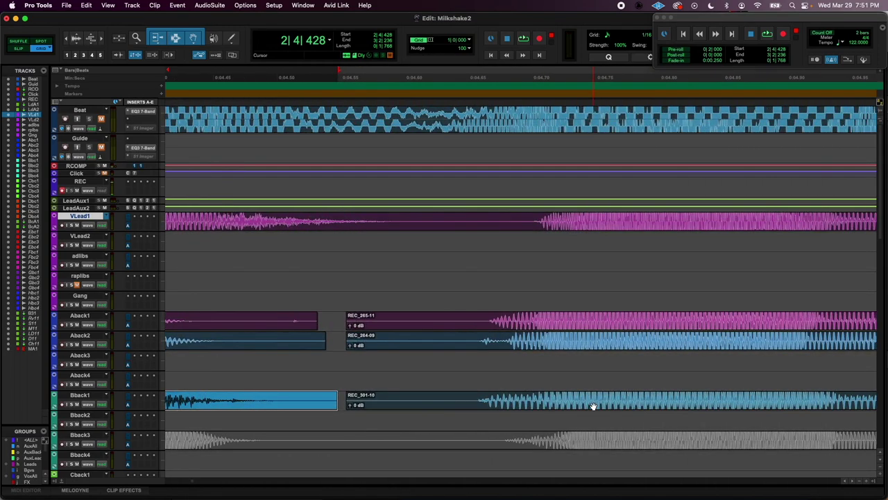
Step: Nudge the separated second-word clips on Aback1, Aback2 and Bback1 together later in 100-sample increments to start at 3|2|320
key(space)
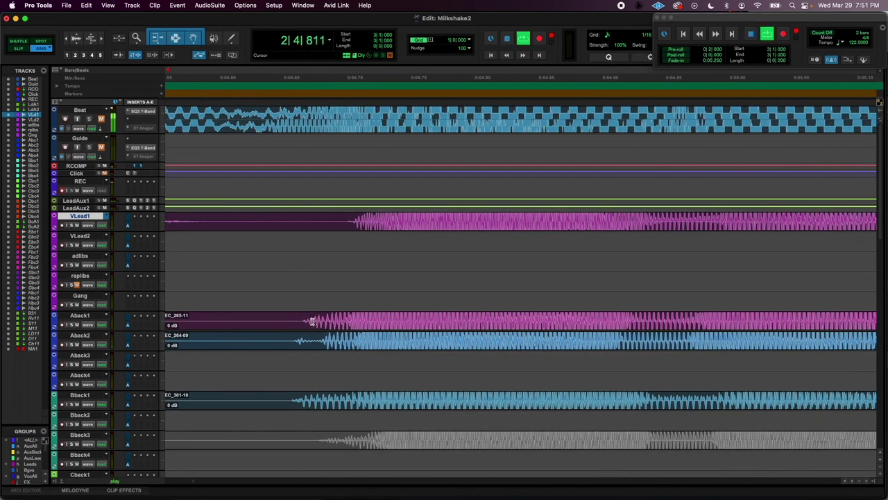
key(space)
click(313, 321)
key(r)
key(r)
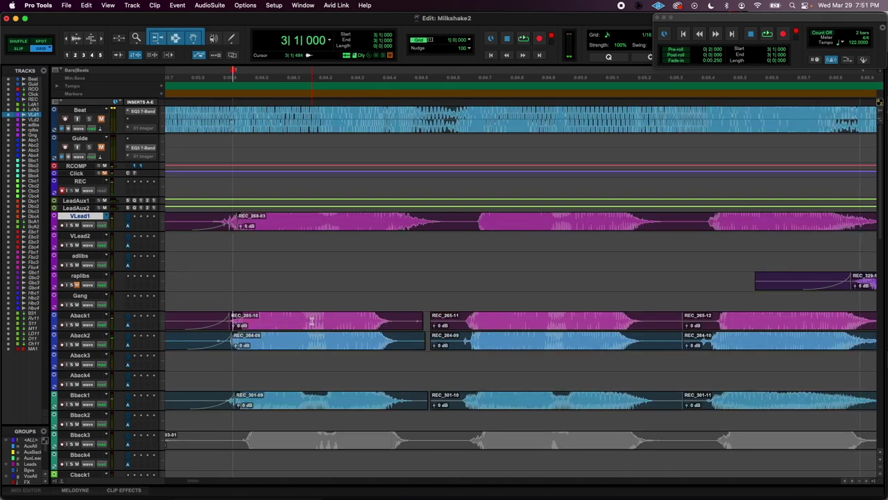
click(626, 327)
shift+click(620, 342)
shift+click(611, 410)
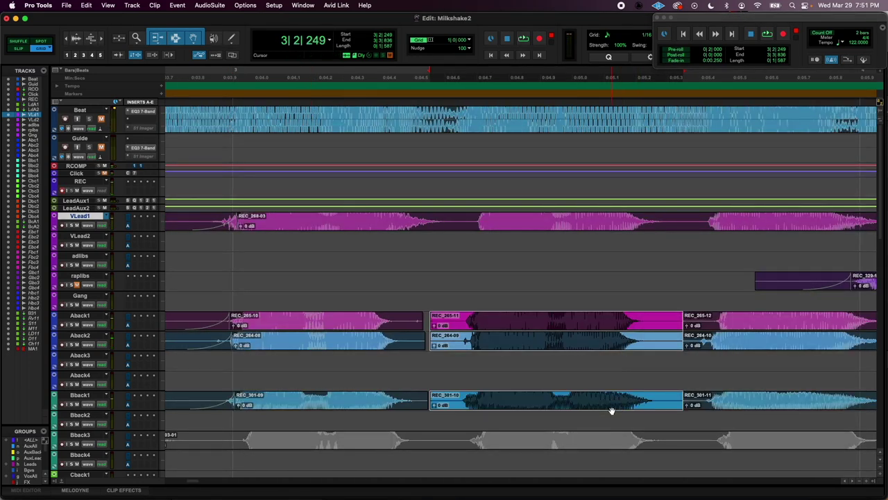
key(t)
key(t)
key(t)
scroll(611, 410, right, 3)
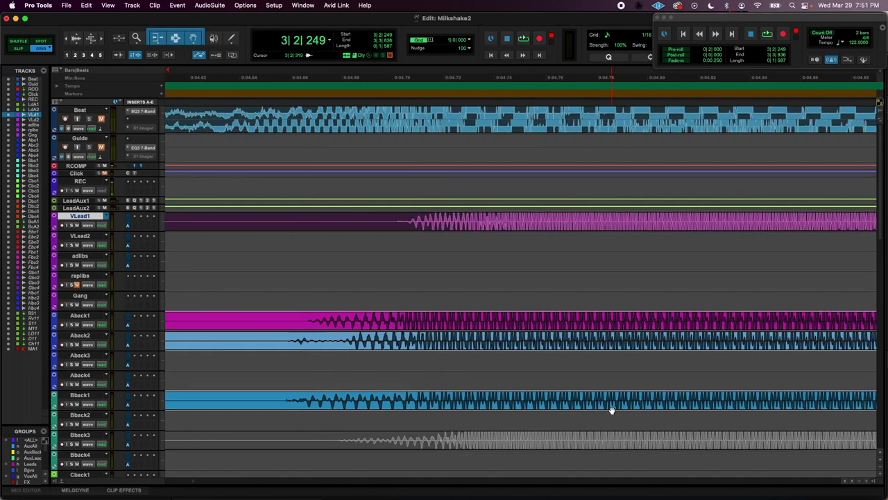
key(period)
key(period)
key(period)
key(period)
key(period)
key(period)
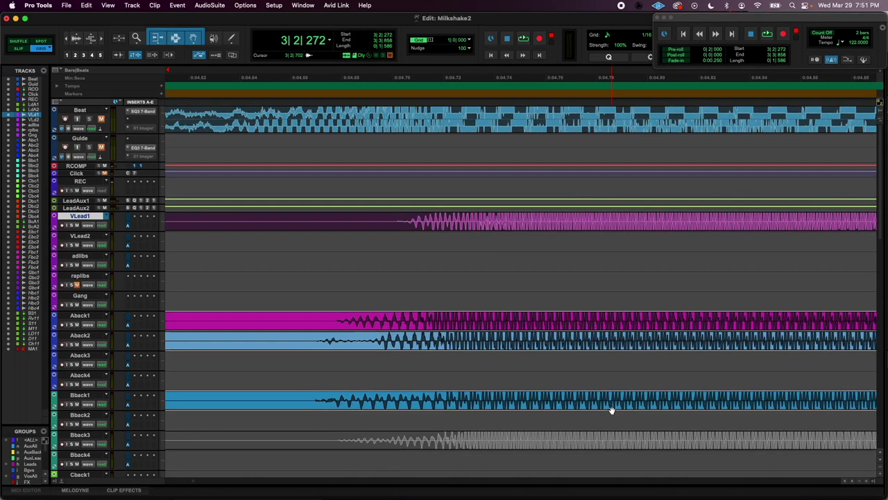
key(KP_Add)
key(KP_Add)
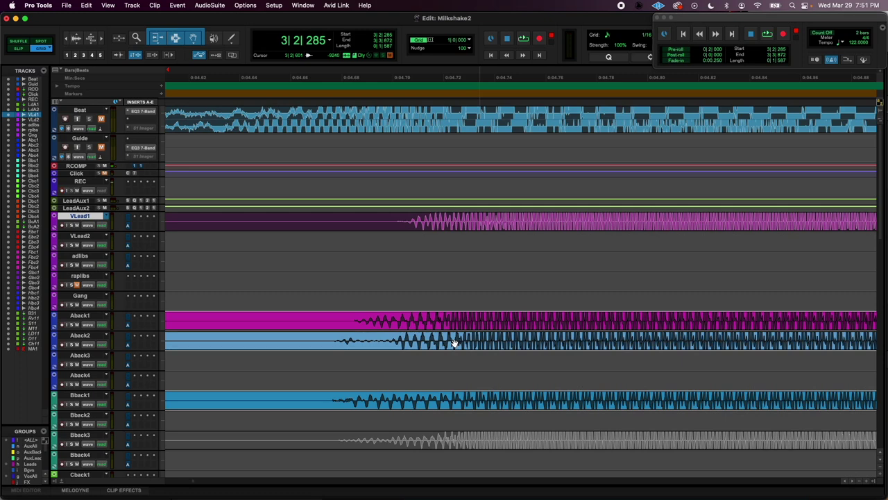
key(KP_Add)
key(KP_Add)
key(KP_Add)
key(KP_Add)
key(KP_Add)
key(KP_Add)
key(KP_Add)
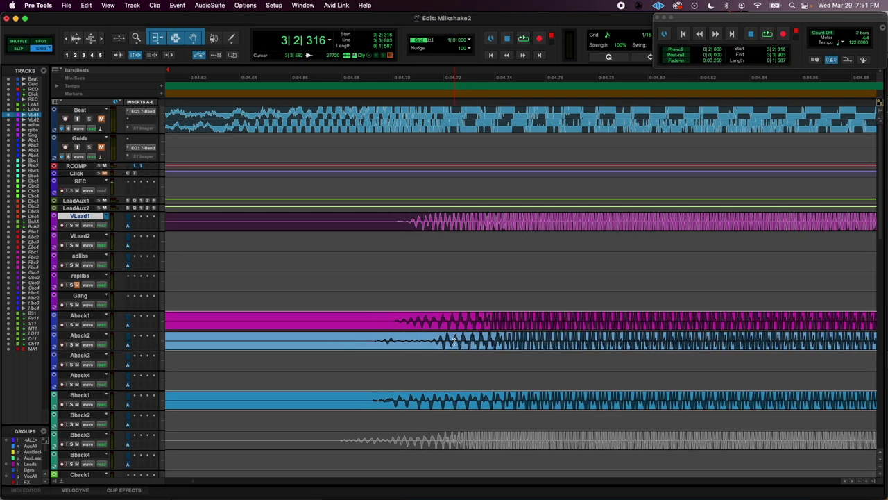
key(KP_Add)
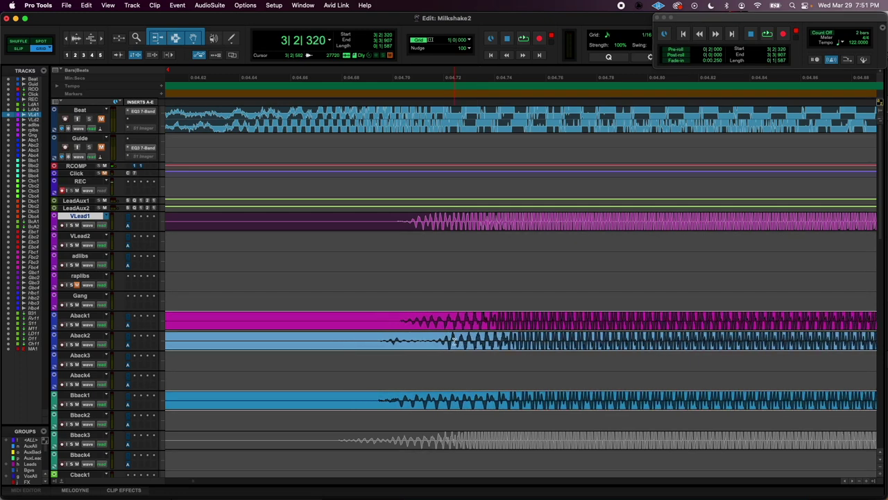
Step: Nudge only the second-word clip on Bback1 further later so it starts at 3|2|329
click(397, 410)
key(KP_Add)
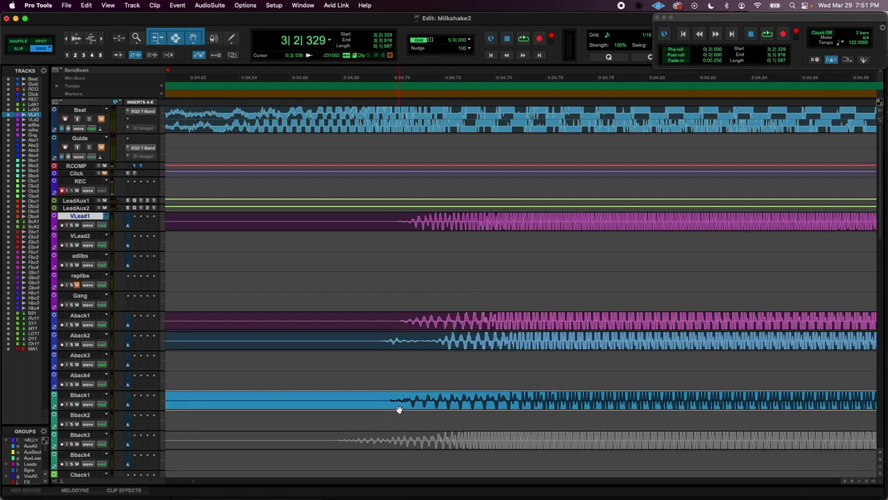
key(r)
key(r)
key(r)
key(r)
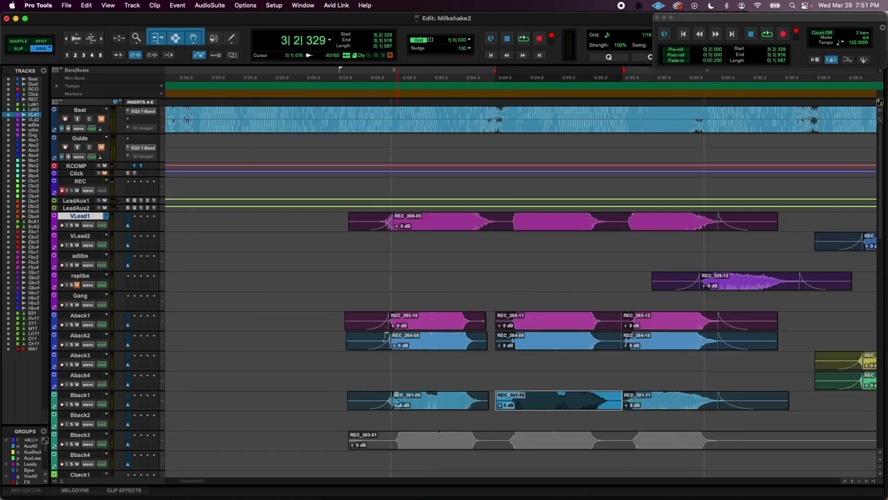
Step: Shift the audio inside the third-word clip on Aback1 earlier in 100-sample increments, keeping the clip start at 3|3|907
click(628, 221)
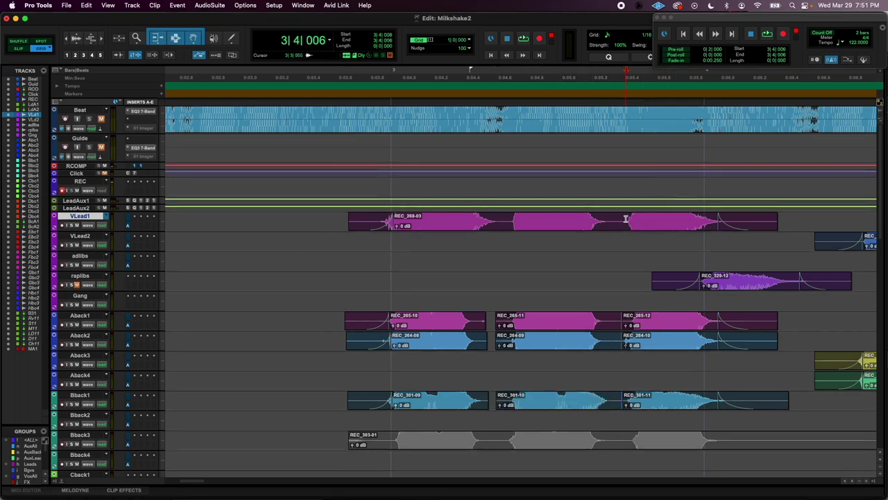
key(t)
key(t)
key(t)
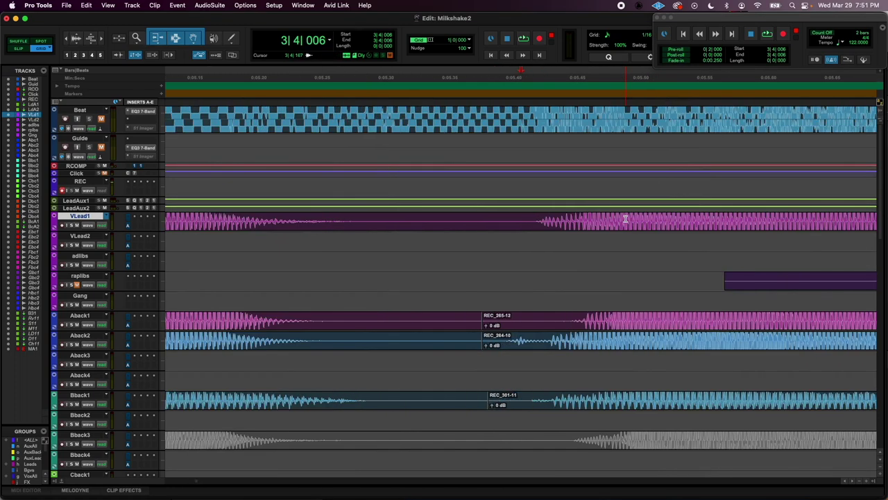
click(583, 332)
key(ctrl+minus)
key(ctrl+minus)
key(ctrl+minus)
key(ctrl+minus)
key(ctrl+minus)
key(ctrl+minus)
key(ctrl+minus)
key(ctrl+minus)
key(ctrl+minus)
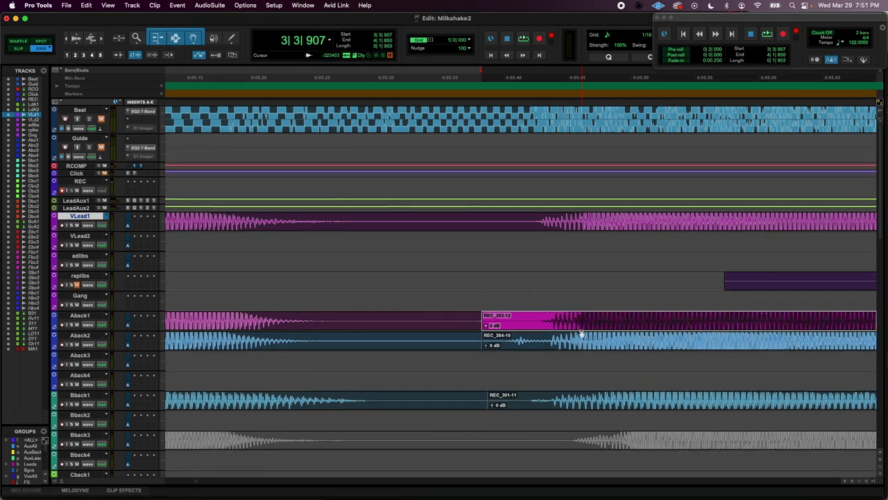
Step: Shift the audio inside the third-word clips on Aback1, Aback2 and Bback1 together 200 samples earlier
shift+click(575, 343)
shift+click(567, 407)
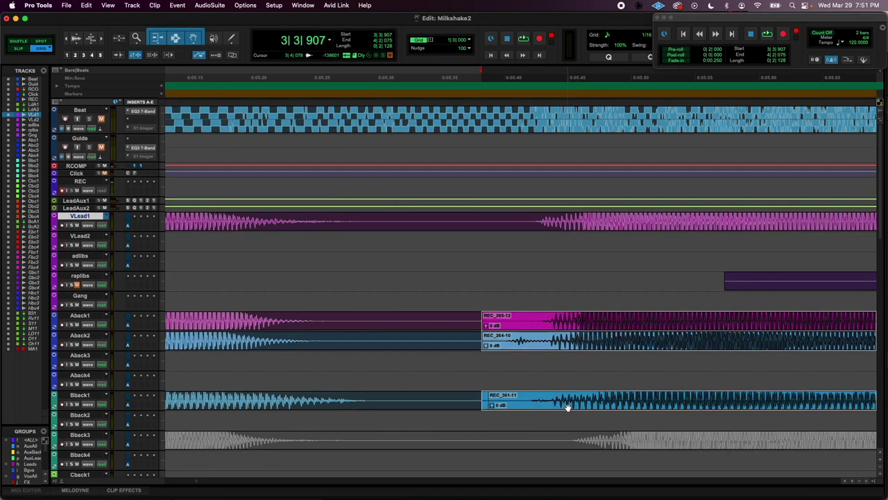
key(ctrl+minus)
key(ctrl+minus)
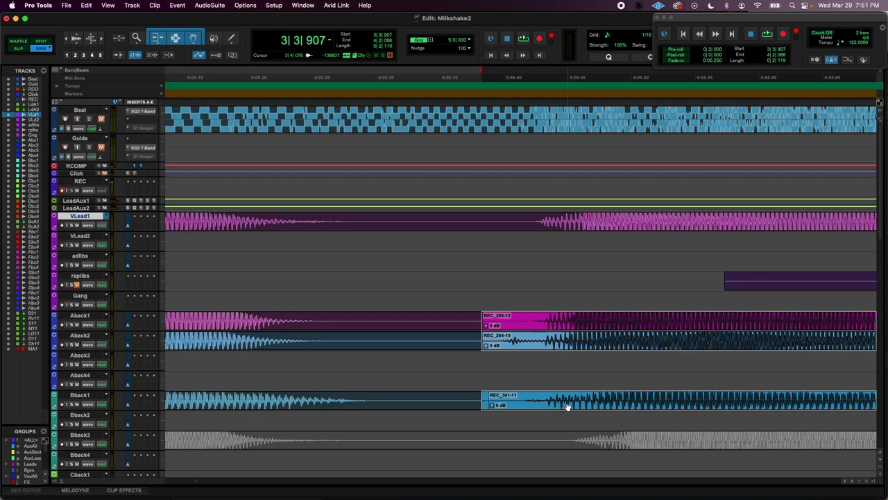
Step: Play back the opening phrase from 2|4|441 across VLead1, Aback1, Aback2 and Bback1 to check the alignment
key(r)
key(r)
key(r)
key(r)
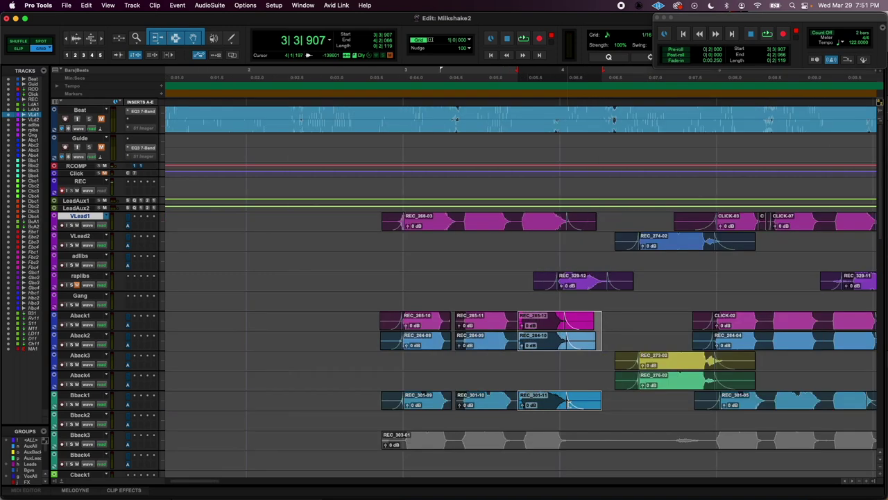
shift+click(420, 228)
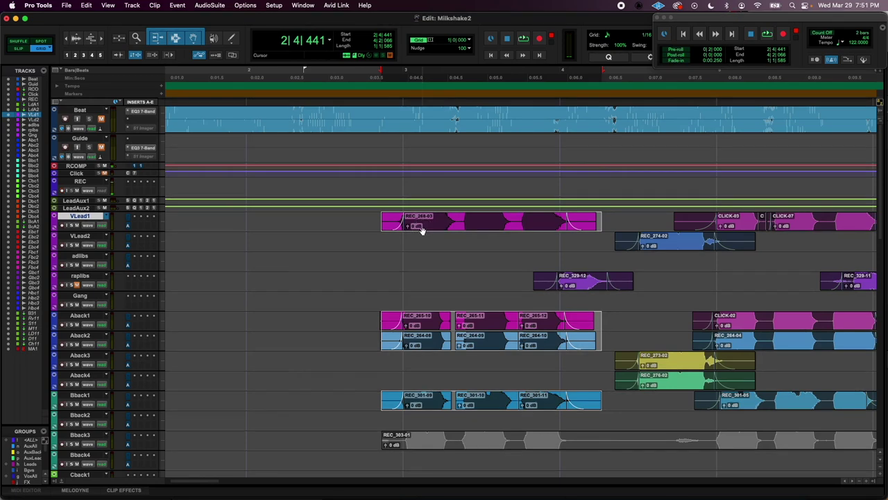
key(space)
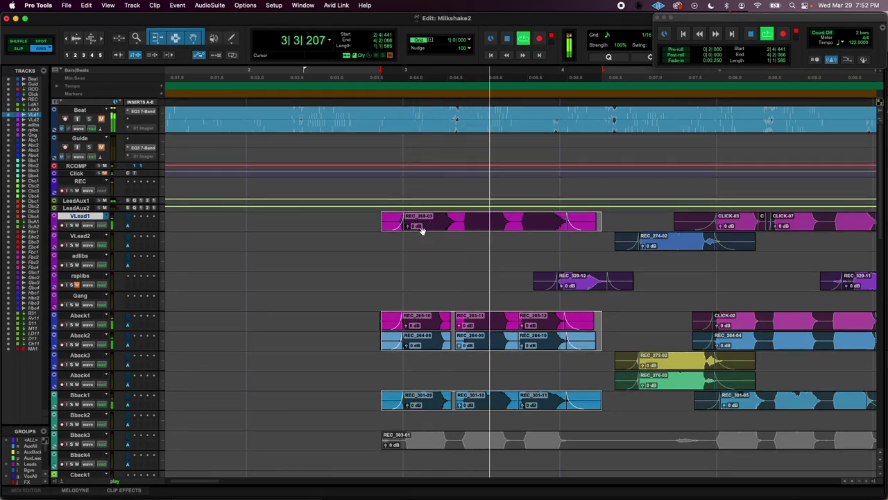
key(space)
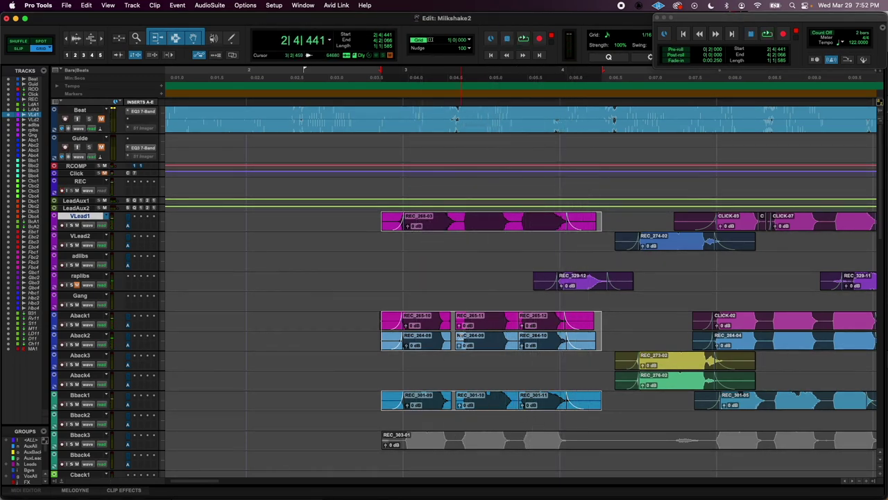
Step: Add short fades at the edges between the separated word clips on Aback1, Aback2 and Bback1
drag(450, 314, 448, 336)
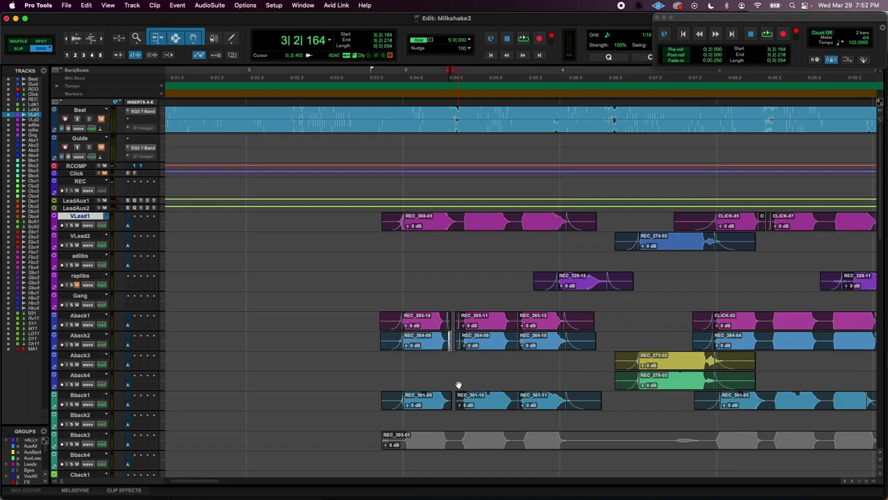
drag(451, 394, 450, 395)
drag(517, 395, 519, 388)
drag(517, 336, 521, 314)
drag(517, 314, 518, 312)
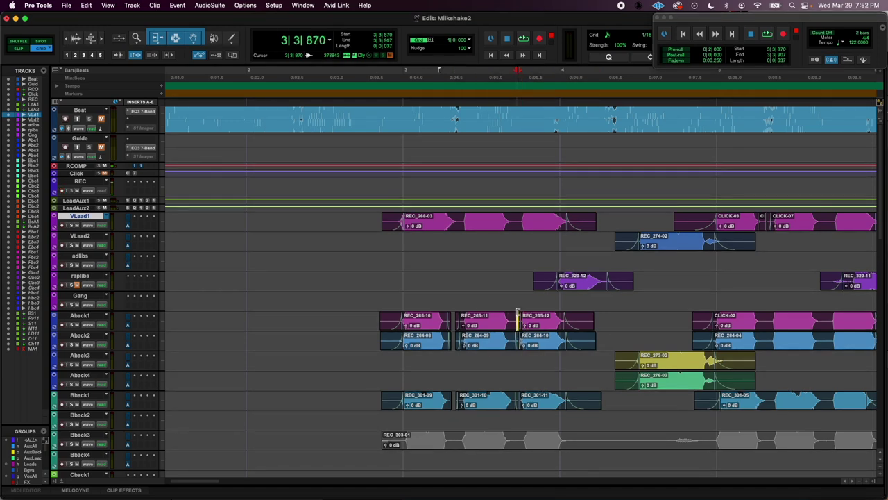
Step: Move the VLead1 track below Bback4 so it sits directly above Cback1
key(r)
key(r)
key(r)
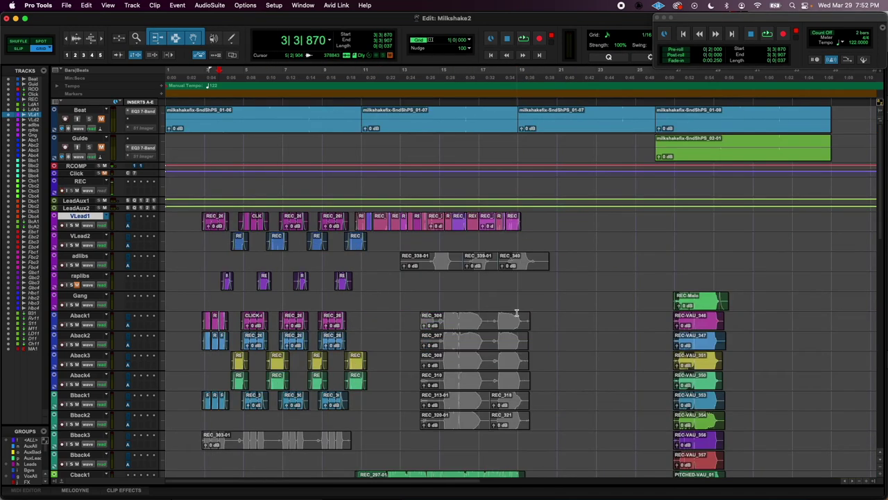
click(362, 257)
key(super+bracketright)
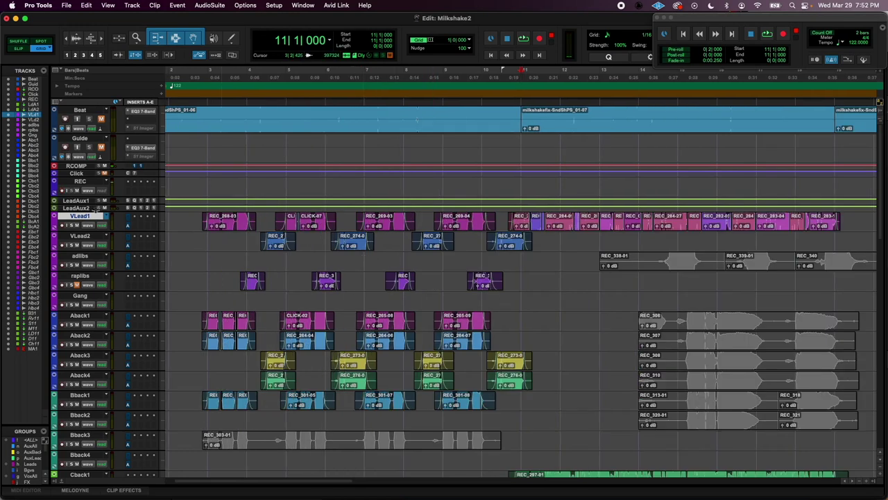
drag(82, 219, 72, 465)
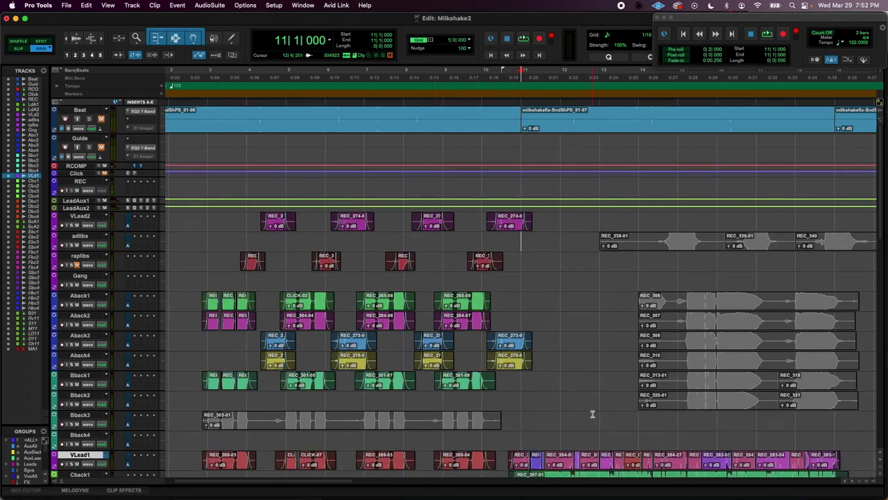
Step: Compare the start of the long Cback1 clip and the backing clips beneath it with the VLead1 clips near bar 11
scroll(593, 415, down, 5)
click(672, 303)
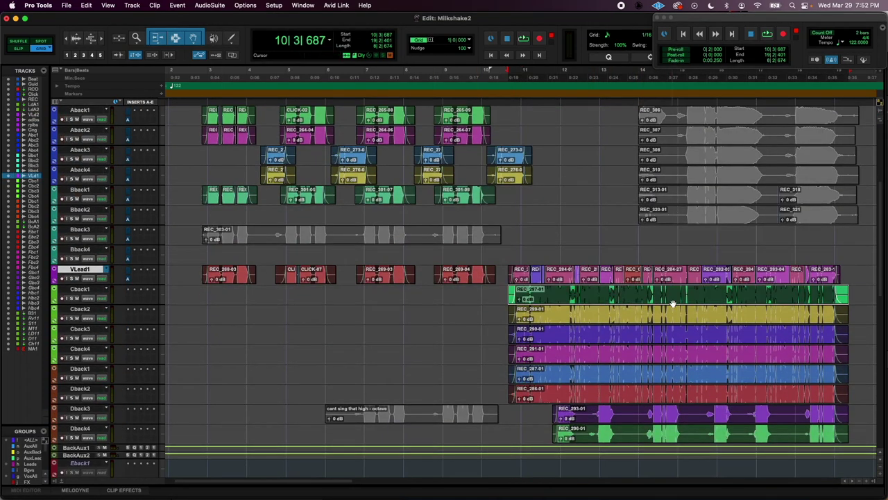
key(super+bracketright)
key(super+bracketright)
scroll(672, 304, right, 5)
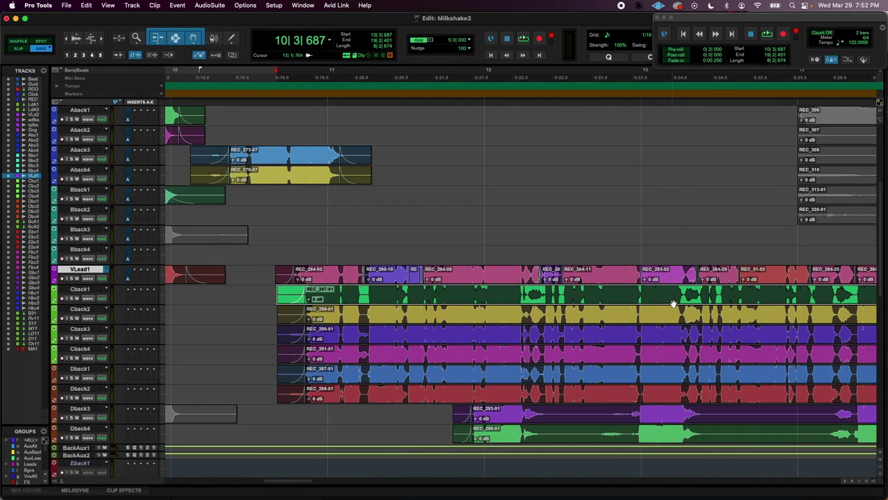
key(space)
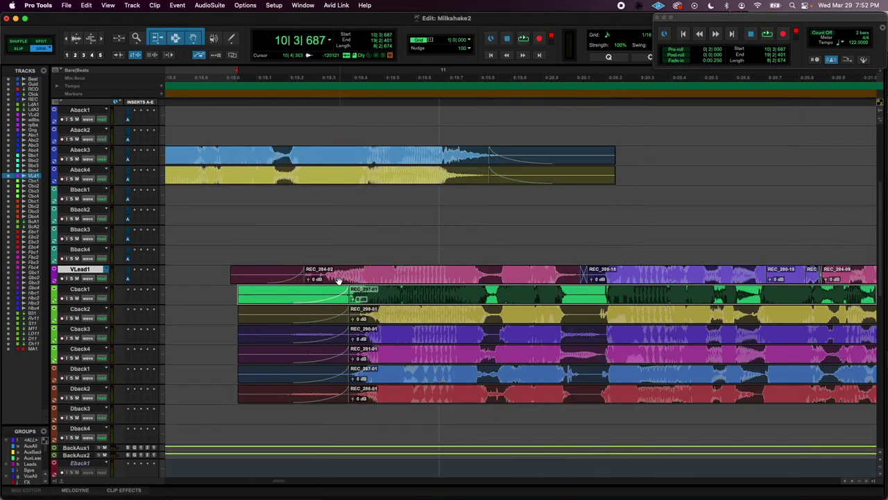
Step: Solo the VLead1 track and play its clip starting at 10|3|641
click(343, 277)
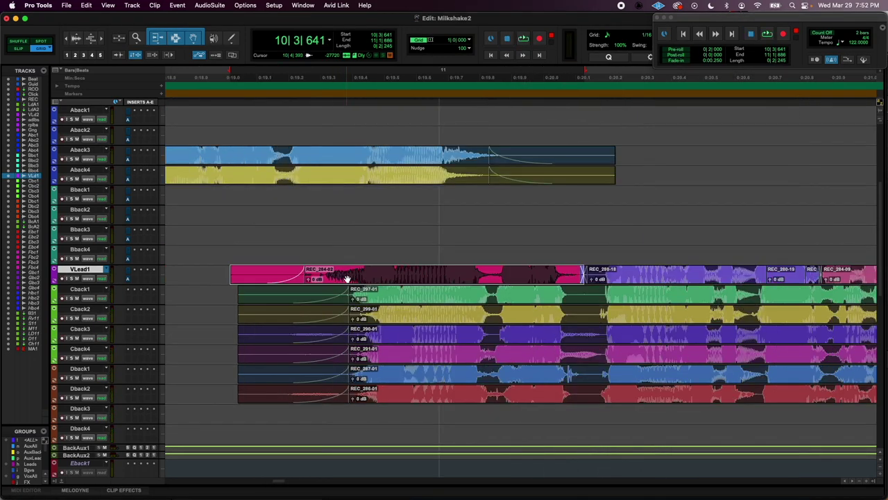
click(75, 278)
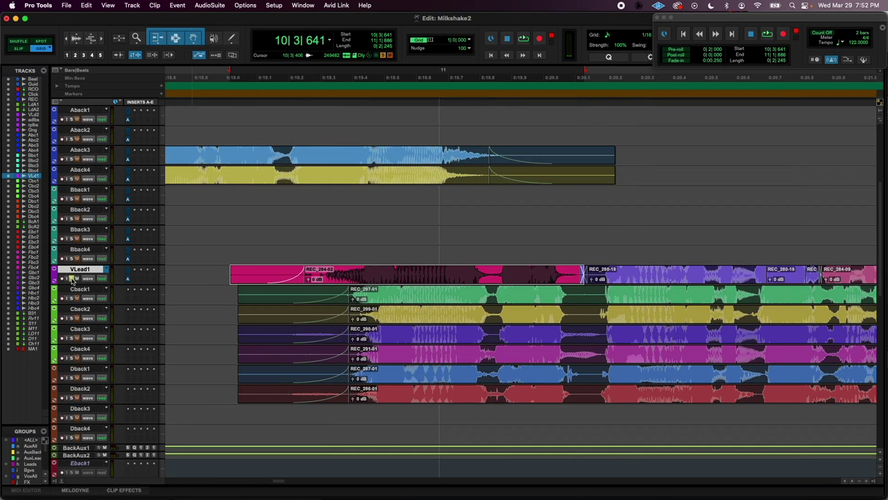
key(space)
key(space)
Step: Separate the long Cback1 clip in the quiet gap after its first phrase, at 11|1|322
click(483, 304)
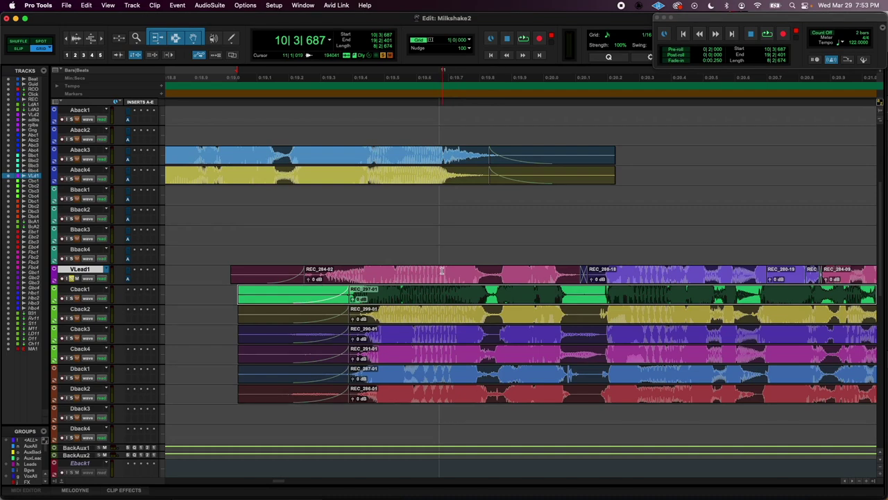
key(super+bracketright)
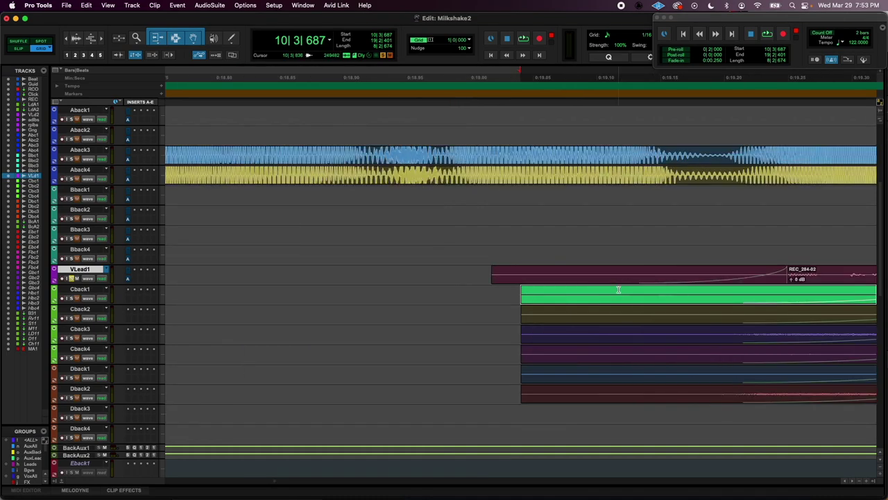
scroll(618, 289, right, 10)
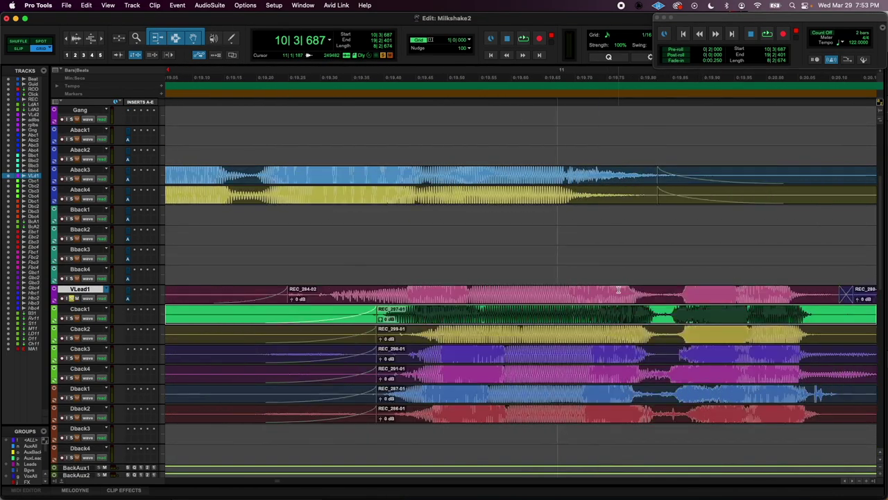
scroll(633, 286, right, 3)
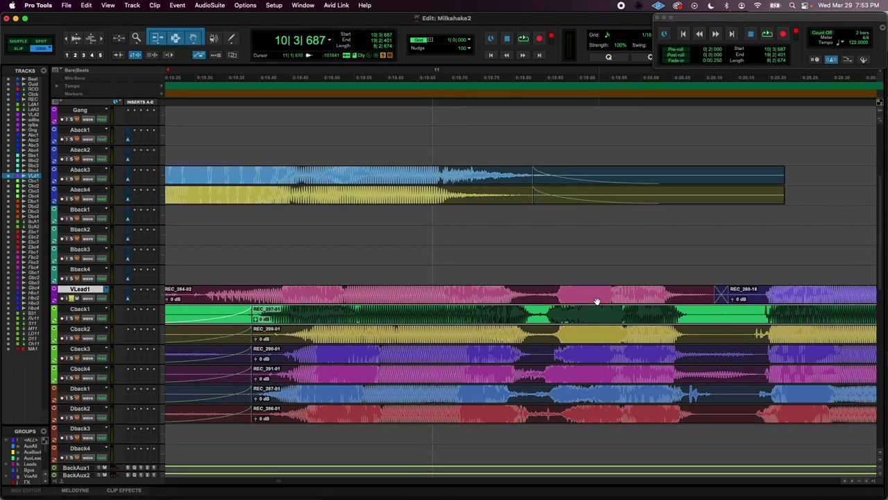
click(539, 312)
key(b)
Step: Nudge the first separated Cback1 clip slightly earlier and add short fades at the clip edges beside the cut
click(503, 324)
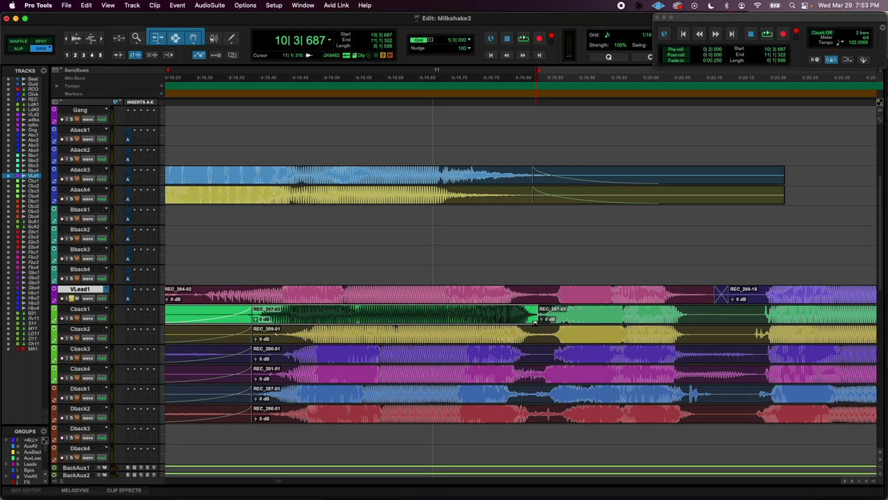
key(comma)
key(comma)
key(comma)
key(comma)
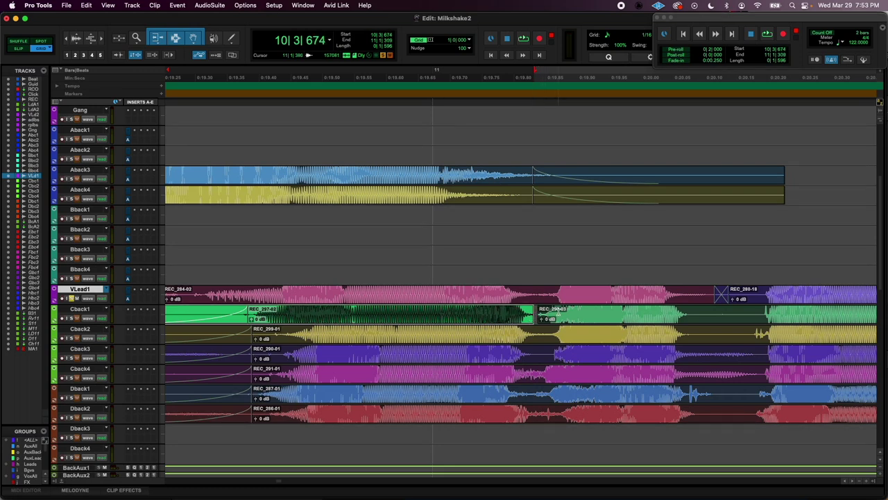
click(539, 313)
click(541, 314)
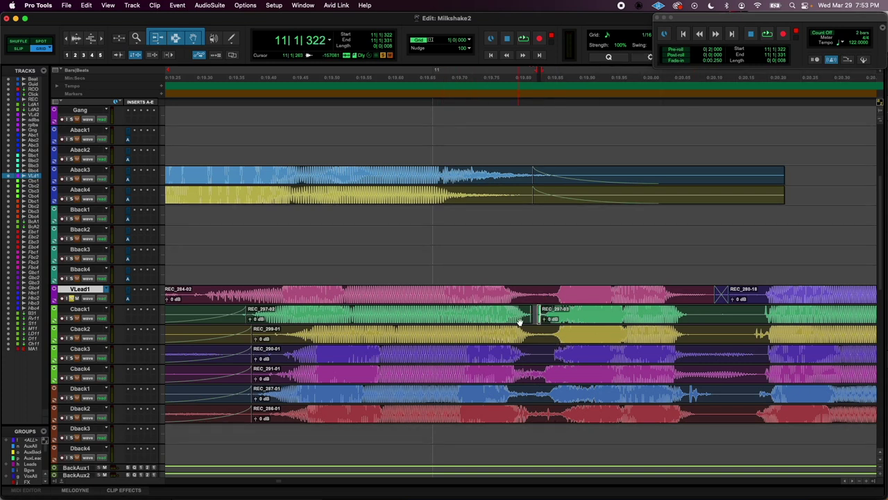
Step: Nudge the first Cback1 clip further earlier so it starts at 10|3|647, following the VLead1 waveform
double_click(323, 310)
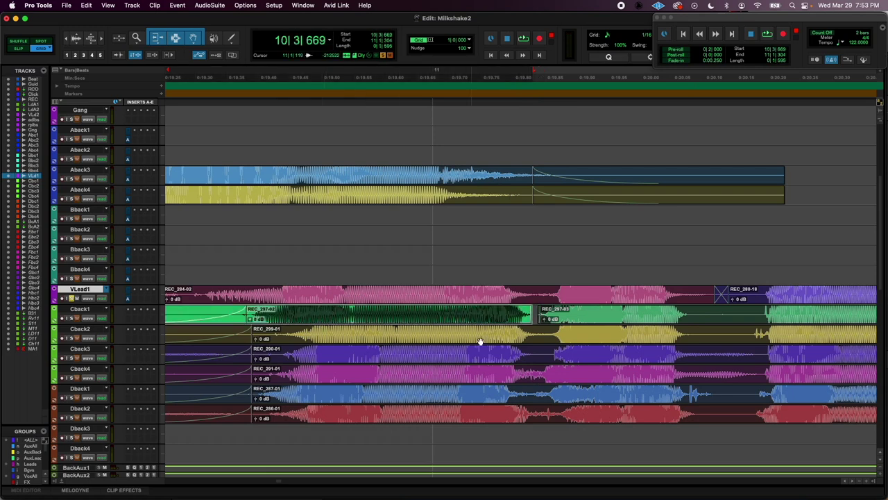
key(comma)
key(comma)
key(comma)
key(comma)
key(comma)
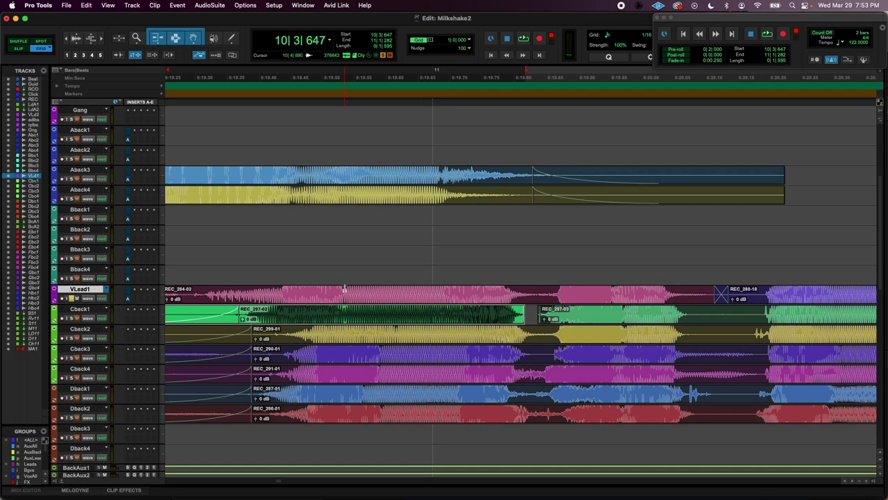
Step: Reduce the waveform zoom, enlarge the VLead1 and Cback1 tracks, and fine-nudge the first Cback1 clip to start at 10|3|643
click(76, 40)
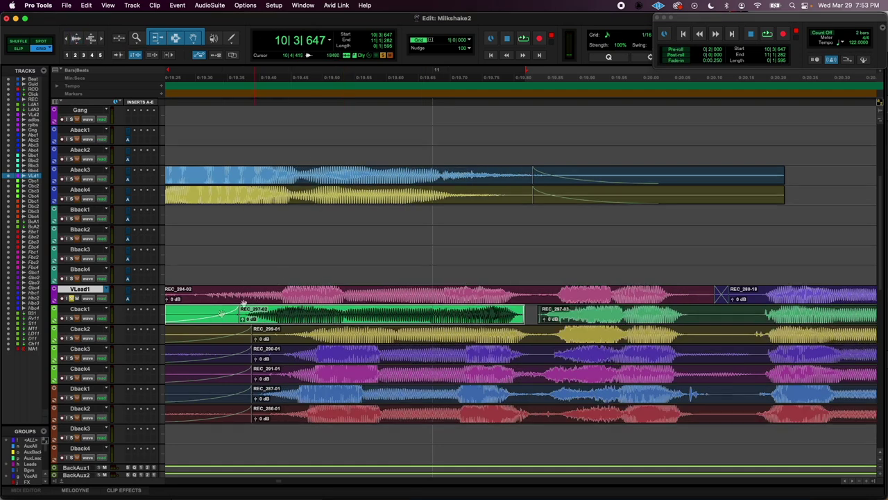
drag(95, 306, 92, 379)
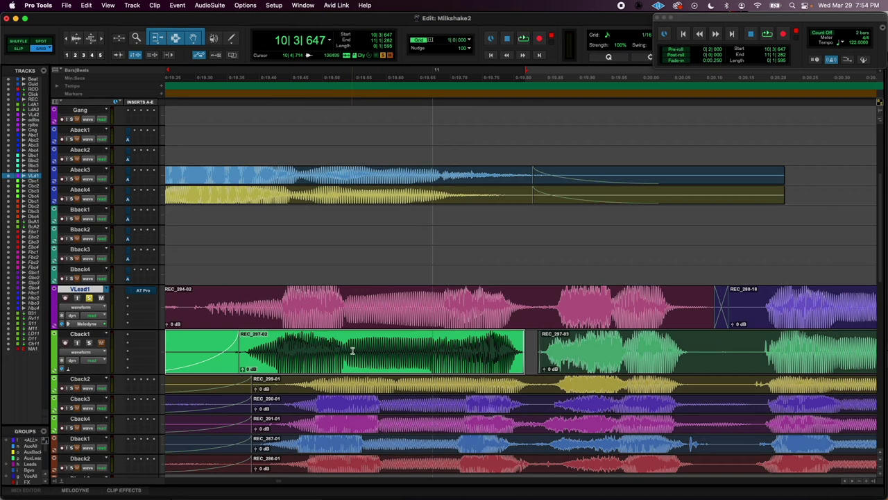
drag(358, 361, 357, 361)
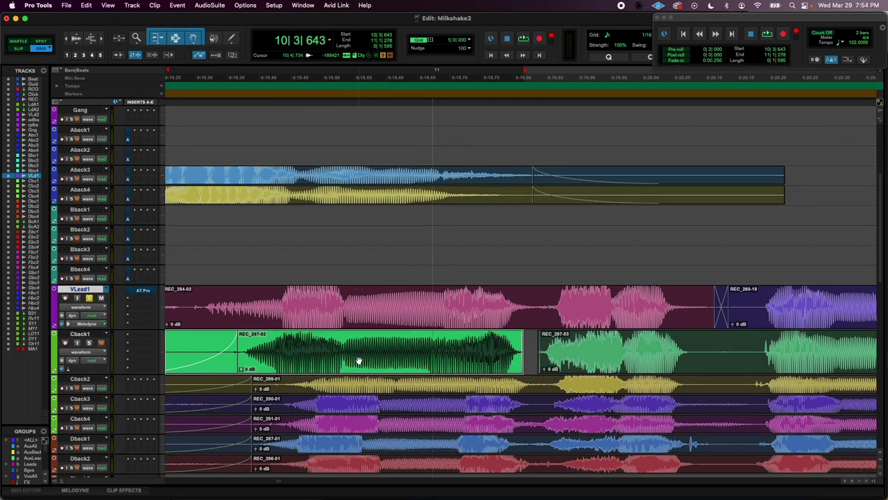
key(period)
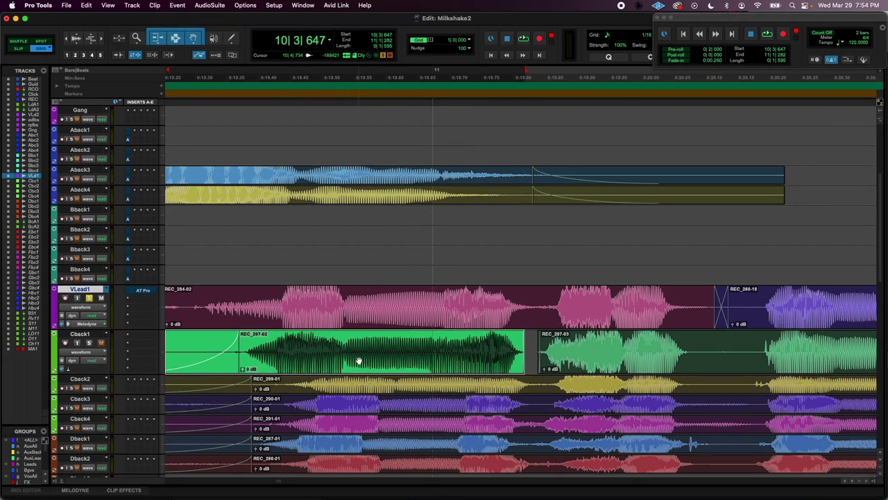
key(comma)
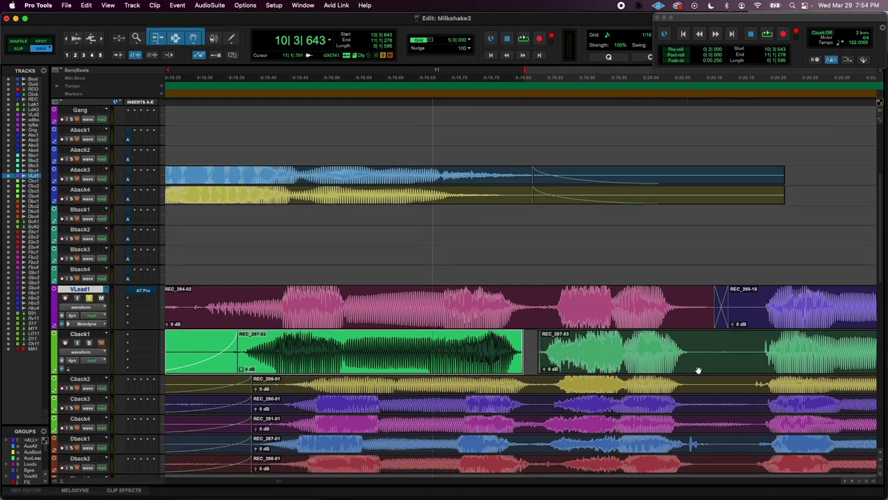
Step: Separate the remaining Cback1 clip in the silence before the next phrase, at 11|1|863
click(634, 364)
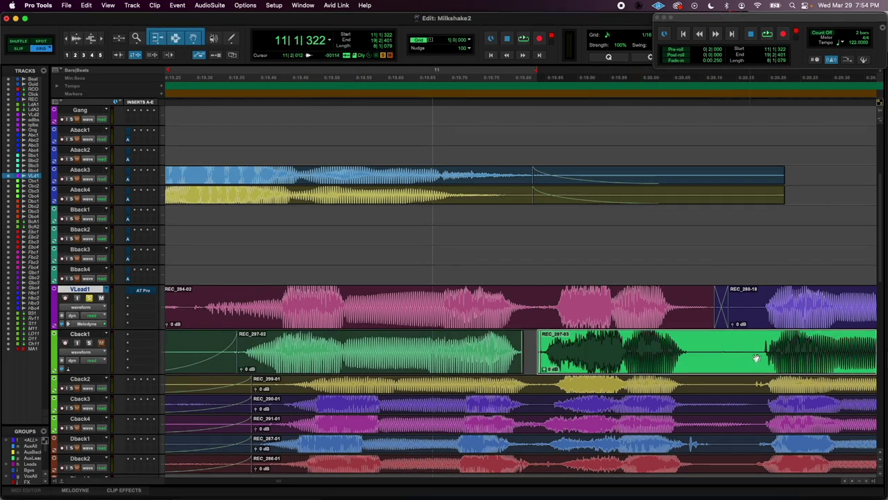
click(716, 349)
key(super+e)
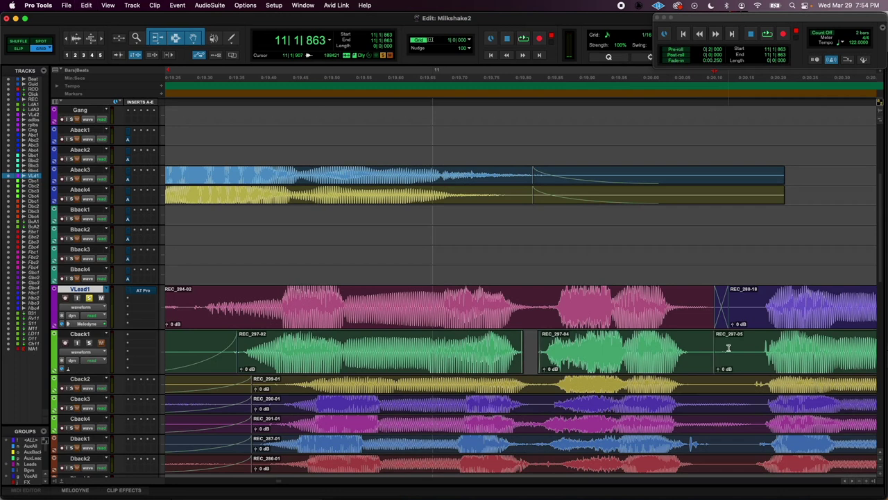
Step: Nudge the second Cback1 clip earlier so it starts at 11|1|291, lining its words up with VLead1
click(650, 368)
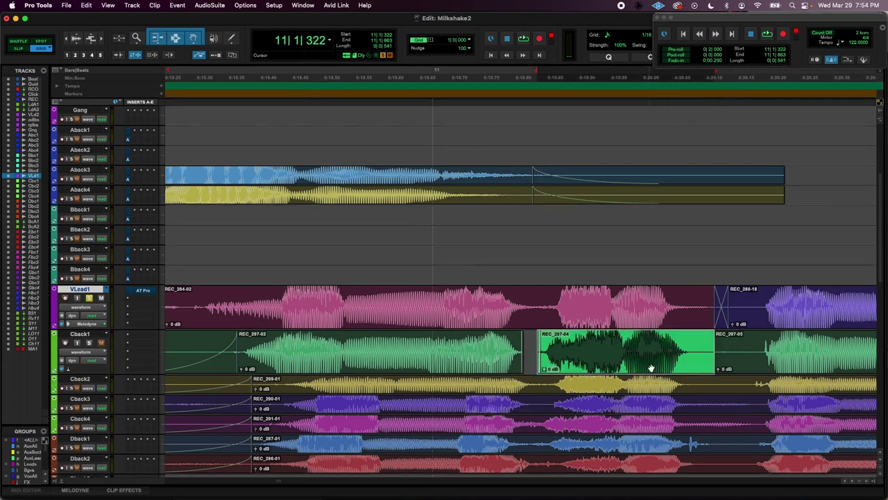
shift+click(756, 368)
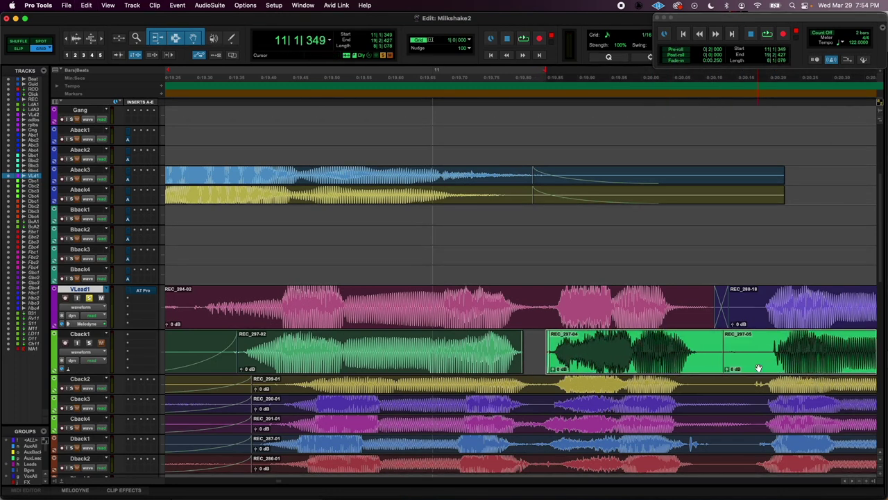
drag(759, 368, 758, 368)
key(comma)
key(comma)
key(comma)
key(comma)
click(681, 337)
drag(674, 363, 672, 367)
scroll(576, 366, right, 10)
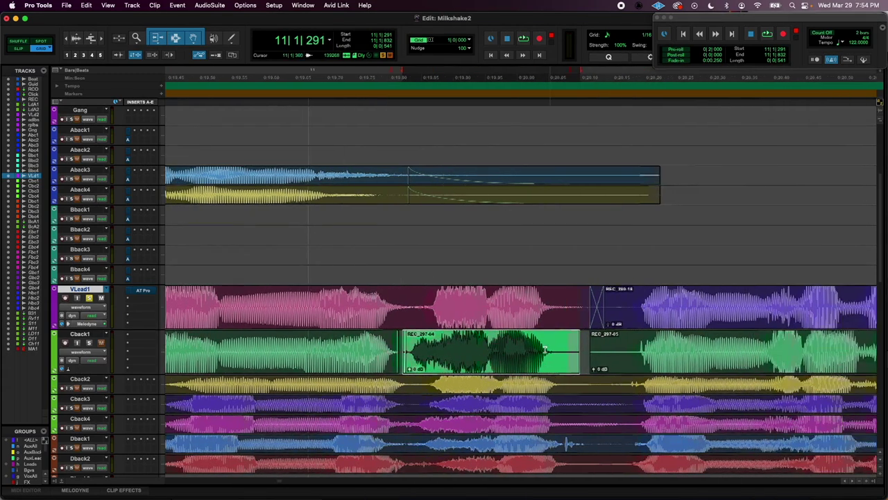
click(485, 367)
Step: Separate the long remaining Cback1 clip at 11|3|034, just before the next loud word
scroll(481, 366, right, 6)
scroll(481, 365, up, 1)
click(599, 370)
key(b)
scroll(634, 365, right, 1)
scroll(634, 365, right, 1)
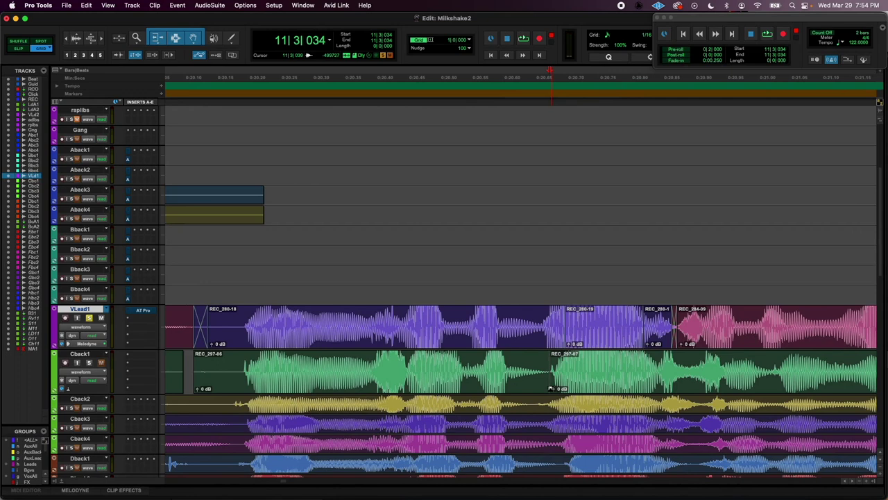
Step: Solo Cback1 instead of VLead1 and play the separated phrase from 11|1|845
click(496, 375)
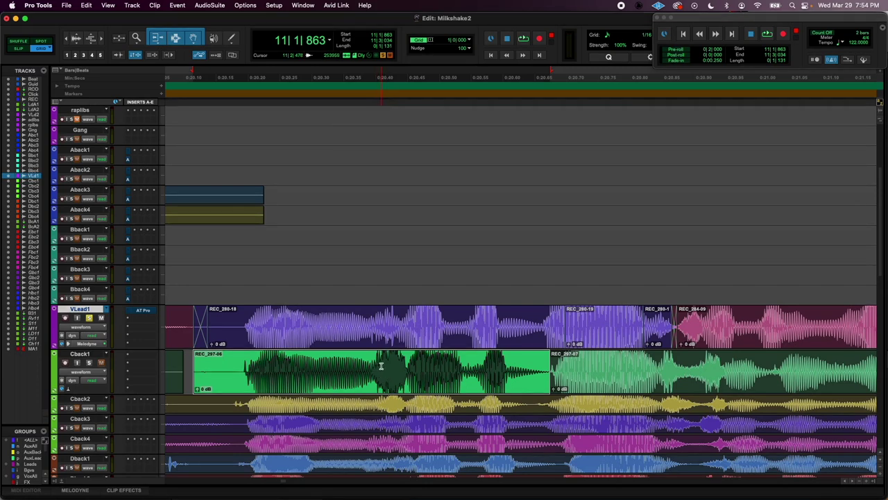
click(199, 368)
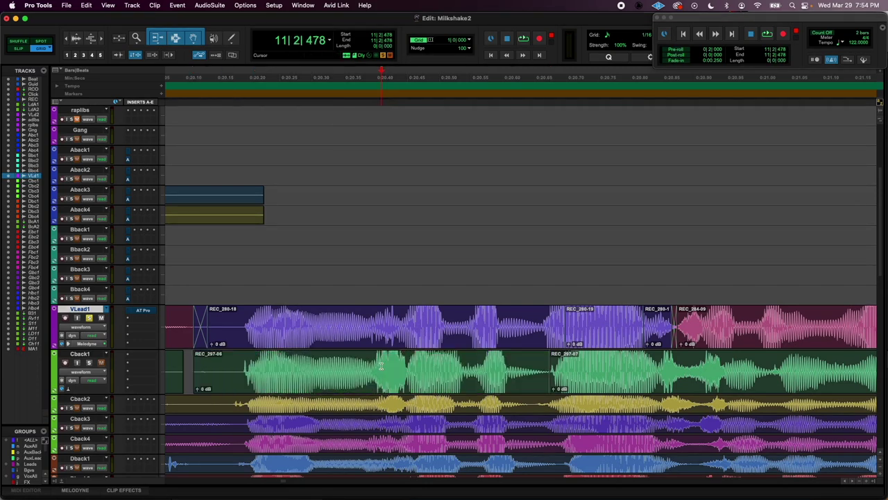
click(188, 364)
click(88, 363)
key(space)
key(space)
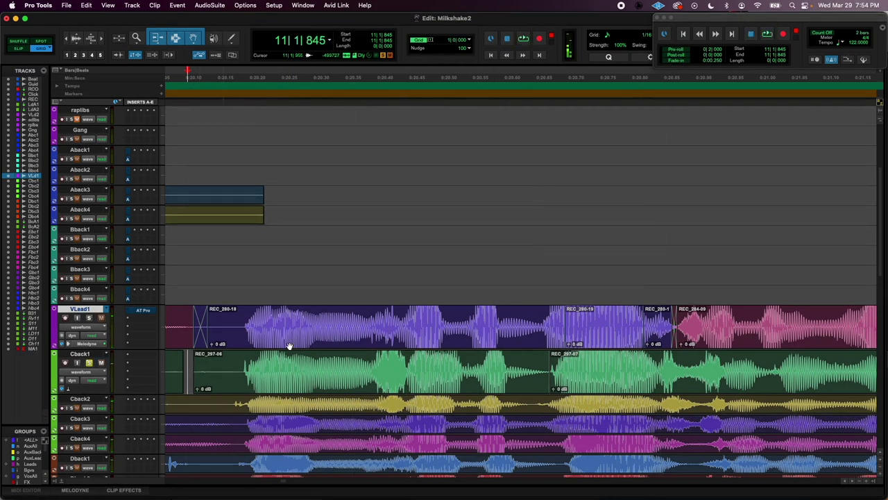
Step: Separate the third Cback1 clip in the middle of its phrase, at 11|2|506
click(390, 365)
click(391, 366)
key(super+e)
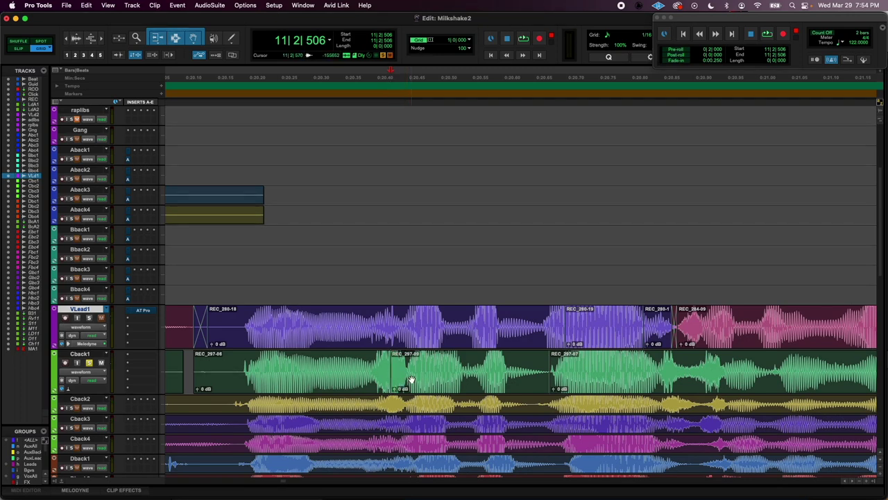
click(411, 380)
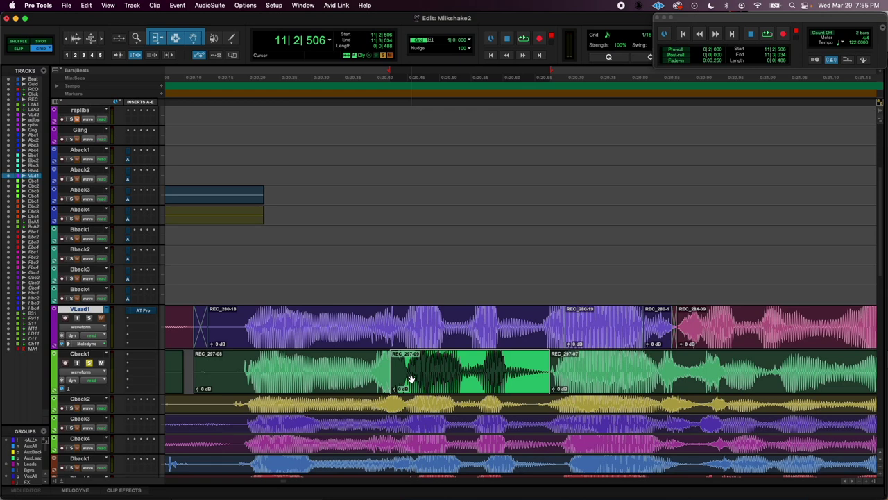
click(331, 366)
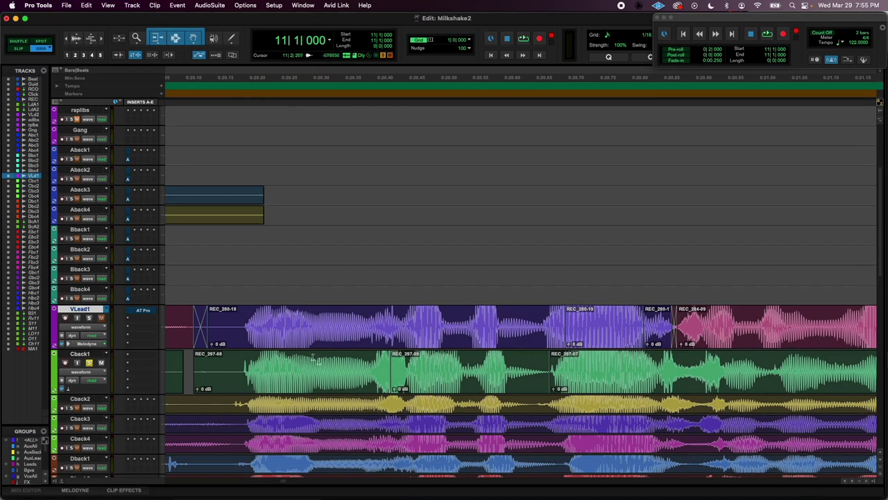
Step: Nudge the second half of the split Cback1 phrase earlier so it starts at 11|2|467
click(431, 385)
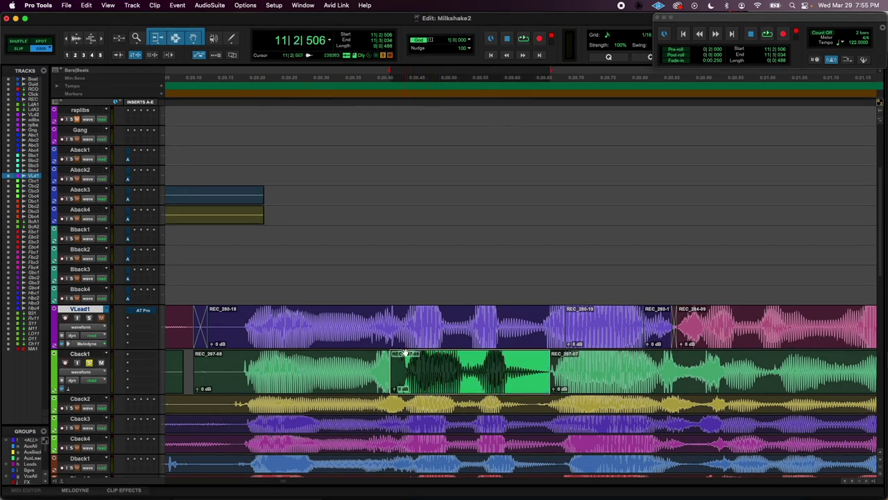
key(comma)
key(comma)
key(comma)
key(comma)
key(comma)
key(comma)
key(comma)
key(comma)
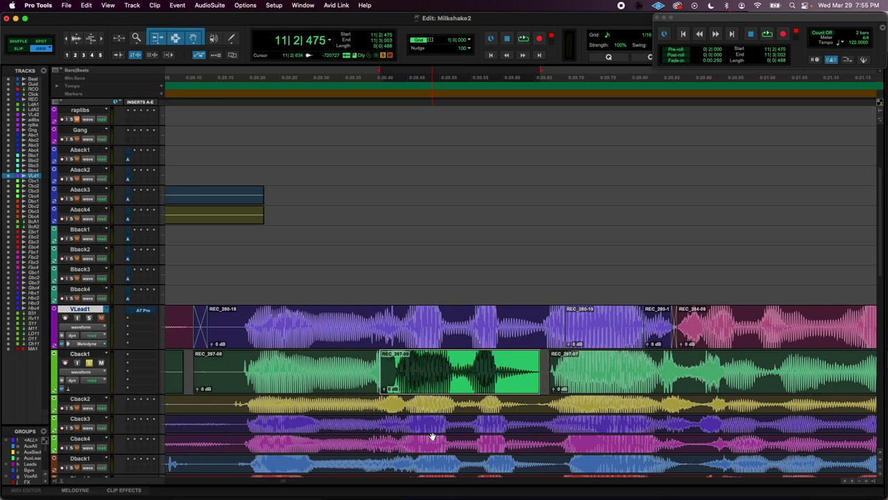
key(minus)
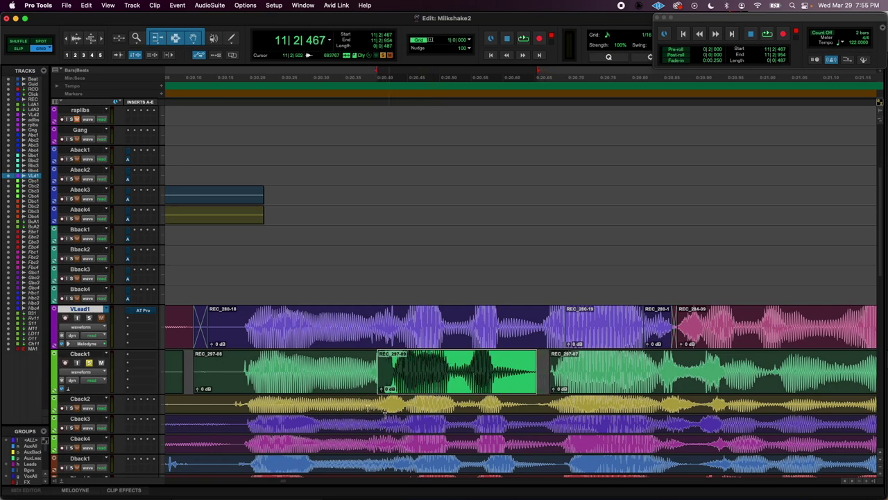
Step: Crossfade the join between the two phrase halves on Cback1 from 11|2|471 to 11|2|499, using Equal Power
mouse_move(374, 378)
mouse_down()
mouse_move(383, 378)
mouse_move(378, 390)
mouse_up()
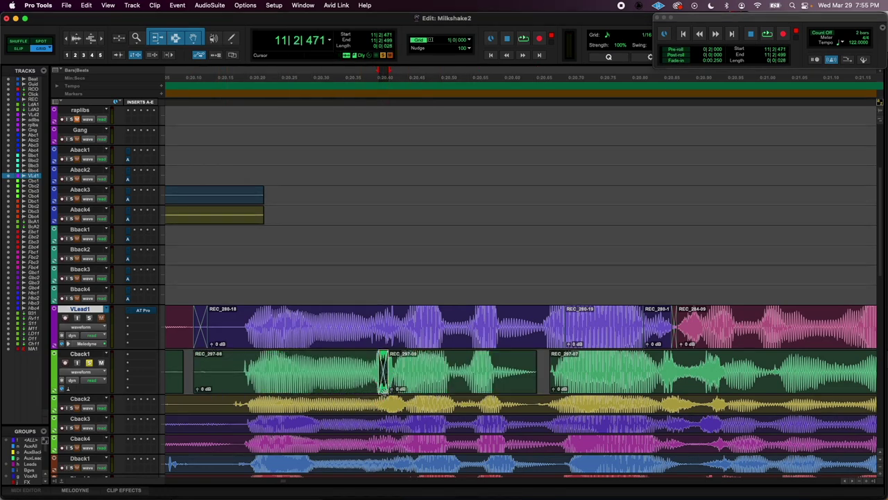
double_click(384, 371)
click(440, 245)
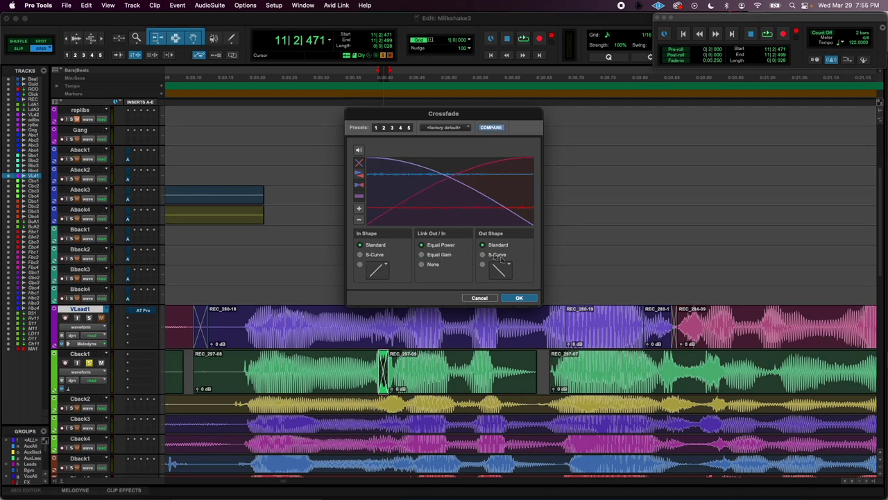
click(521, 298)
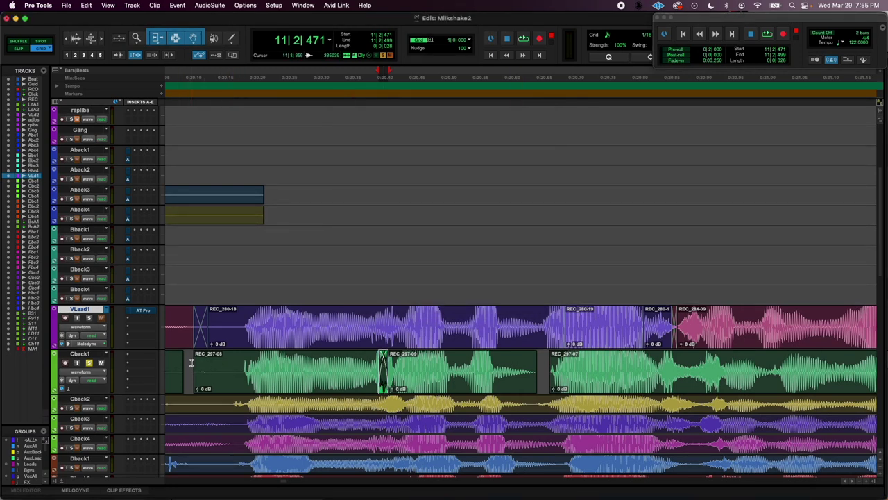
Step: Play the soloed Cback1 track from 11|1|856 to check the crossfaded phrase
click(191, 361)
key(space)
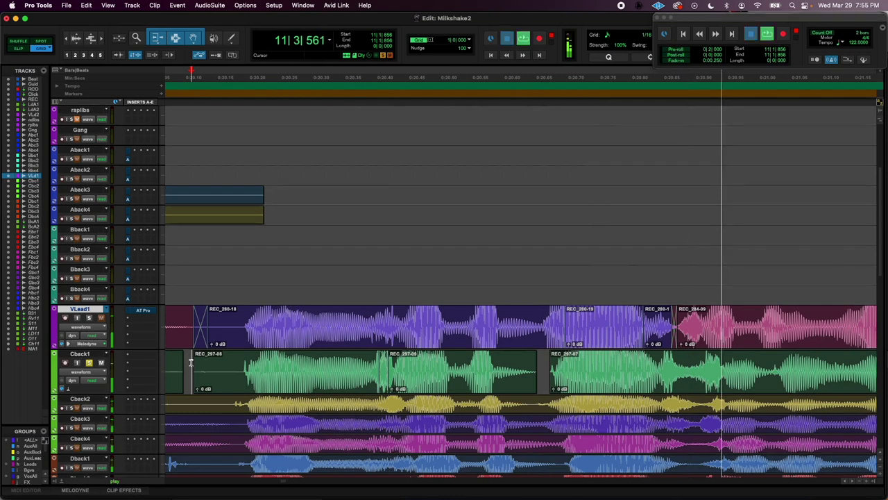
key(space)
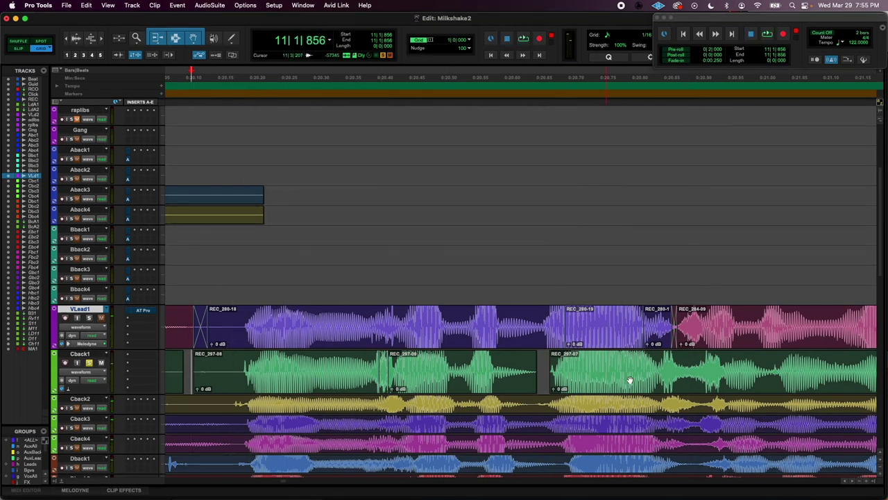
Step: Separate the Cback1 clip that starts at 11|3|034 at the end of its sustained phrase, at 12|1|932
drag(534, 353, 550, 355)
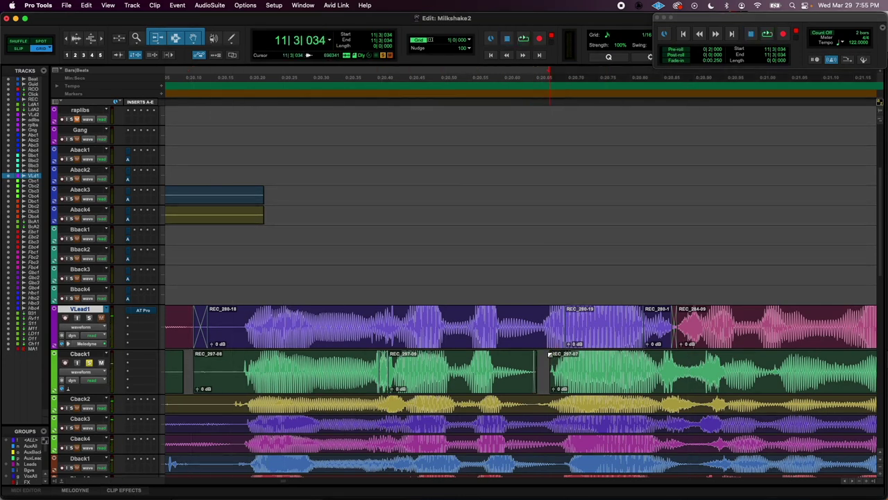
click(609, 404)
scroll(609, 404, right, 5)
scroll(609, 404, up, 1)
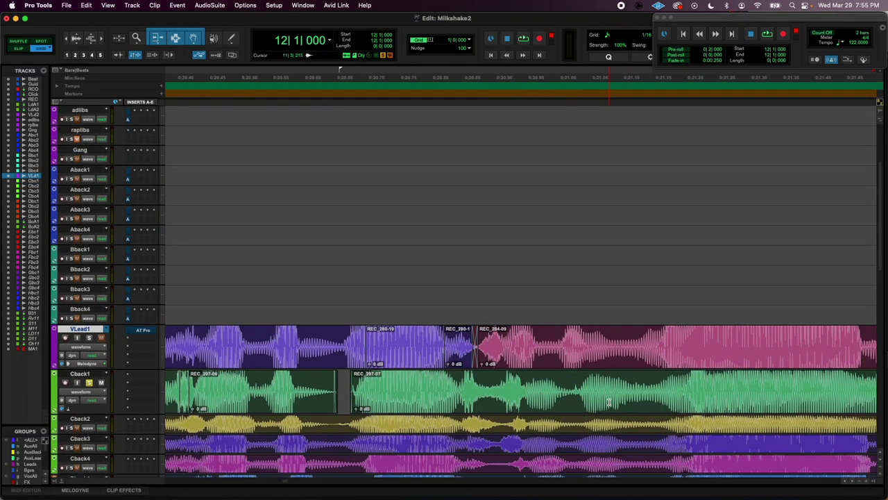
click(469, 404)
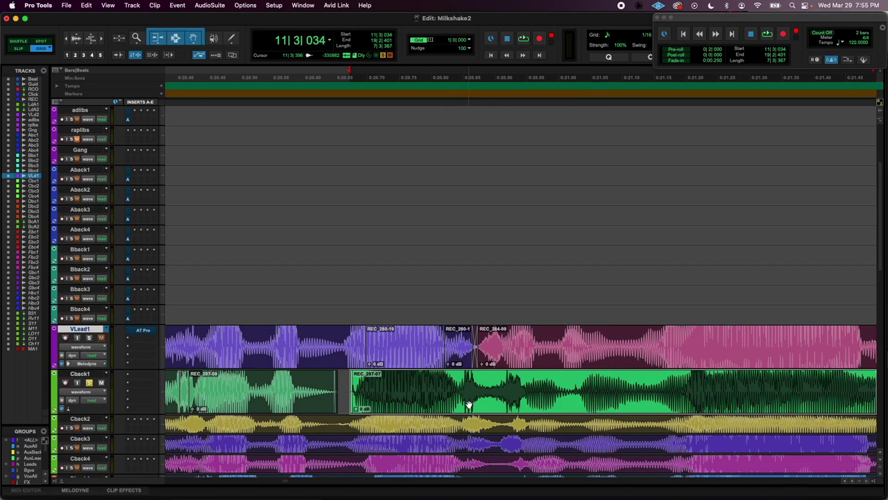
key(super+bracketleft)
key(super+bracketleft)
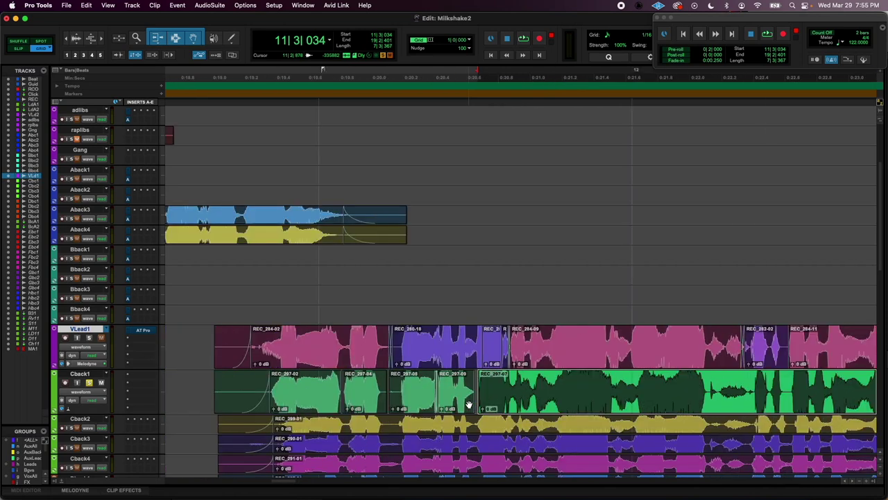
click(709, 393)
key(super+e)
Step: Nudge the separated Cback1 phrase earlier to start at 11|3|016 and play it back briefly
click(665, 410)
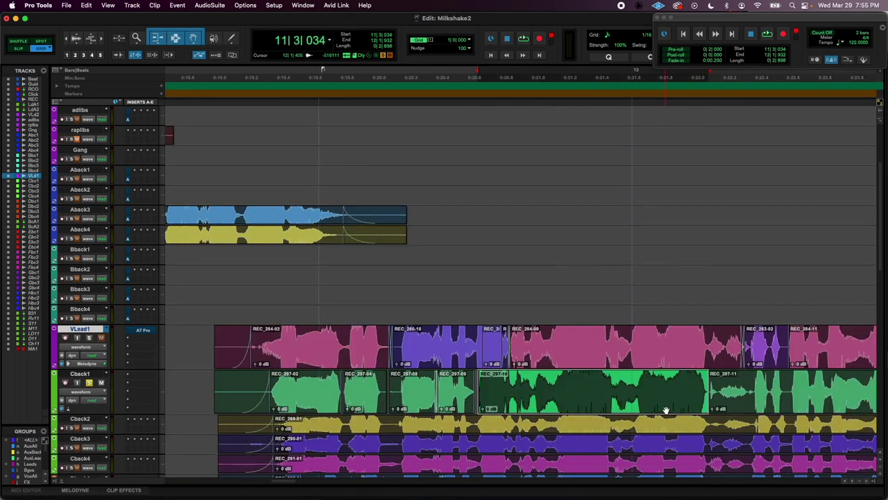
key(t)
key(t)
key(comma)
key(comma)
key(comma)
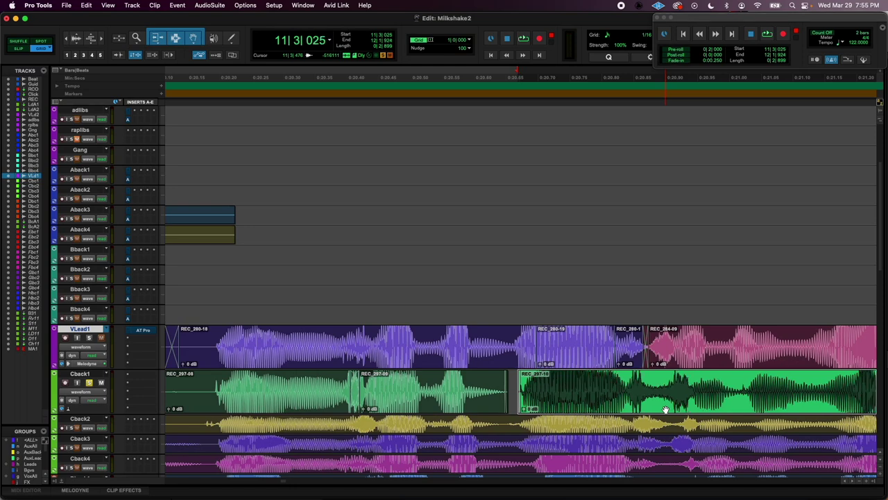
drag(664, 410, 664, 410)
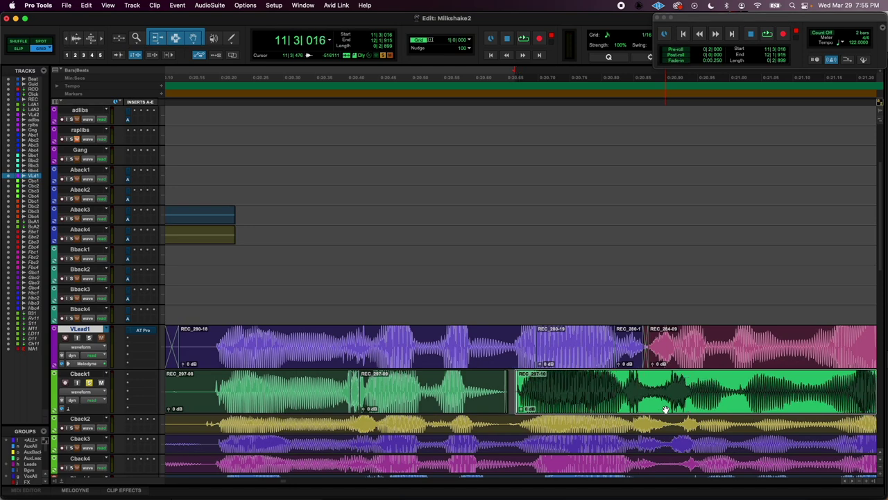
key(space)
key(space)
Step: Separate the nudged Cback1 phrase after its first word and nudge the second part earlier, to about 11|3|416
click(659, 383)
key(b)
click(687, 406)
key(comma)
key(comma)
key(comma)
key(comma)
key(comma)
key(comma)
key(comma)
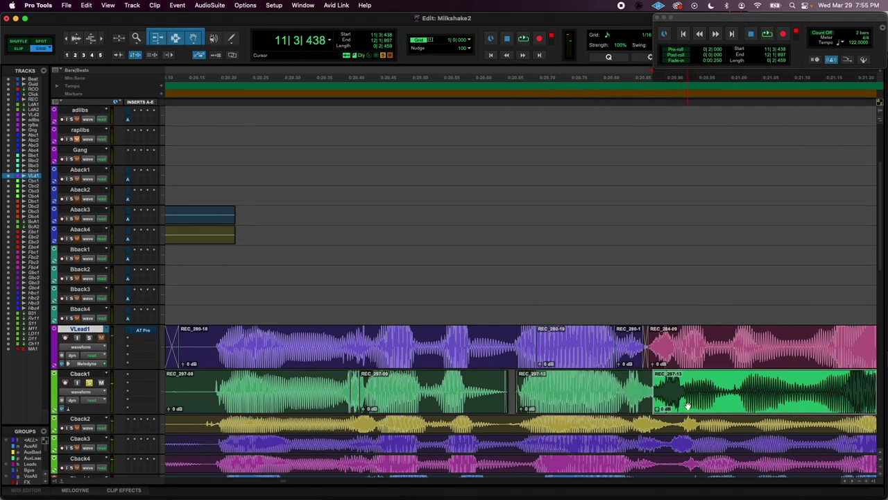
drag(688, 406, 687, 406)
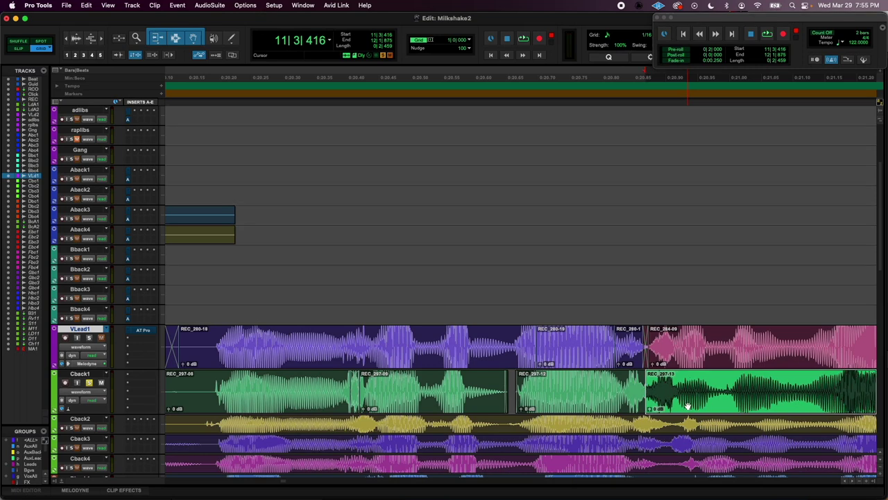
key(comma)
Step: Crossfade the new Cback1 join from 11|3|420 to 11|3|439 and play from 11|2|035 to check it
drag(645, 412, 643, 411)
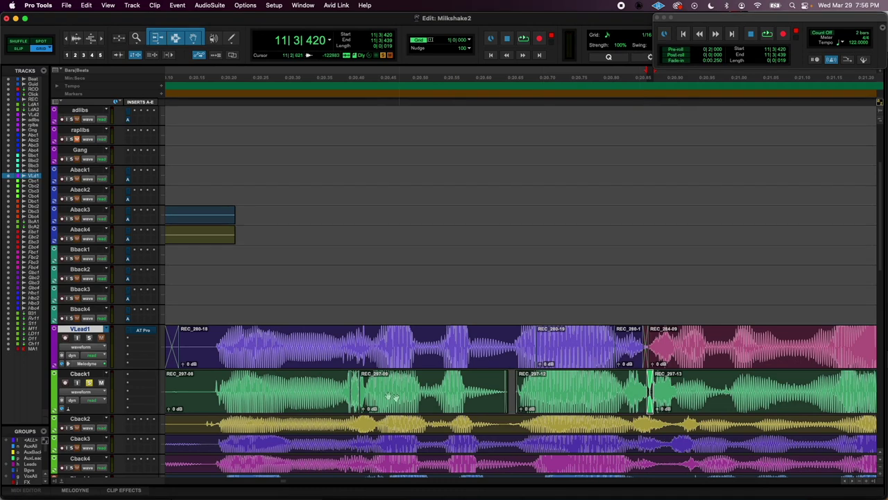
click(207, 387)
key(space)
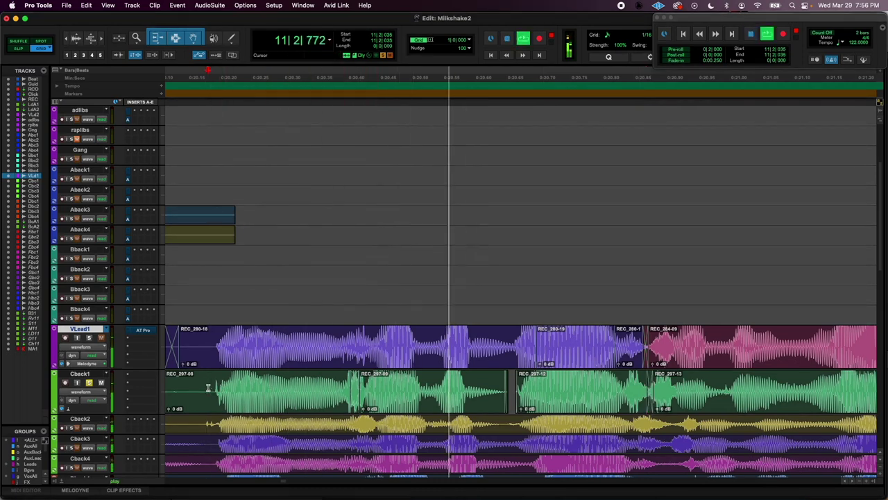
key(space)
key(space)
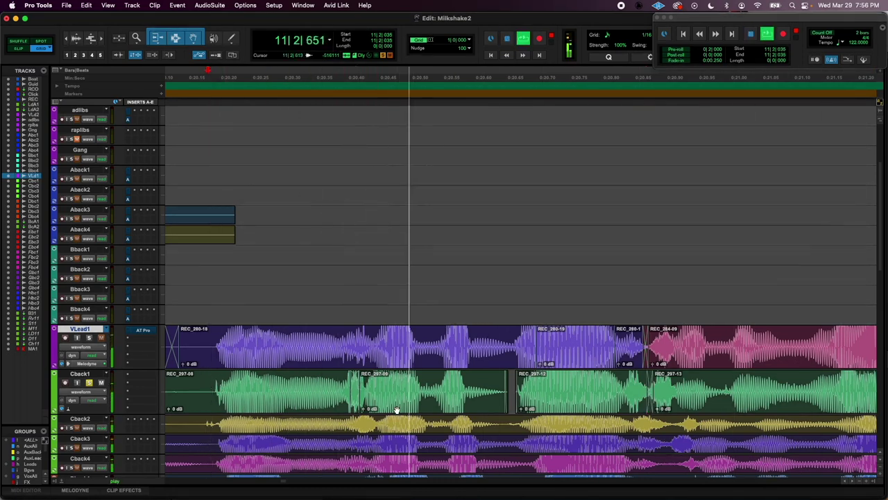
key(space)
Step: Play the soloed Cback1 track from 11|3|163 to compare the next word's timing with VLead1
scroll(397, 410, right, 7)
scroll(396, 410, left, 3)
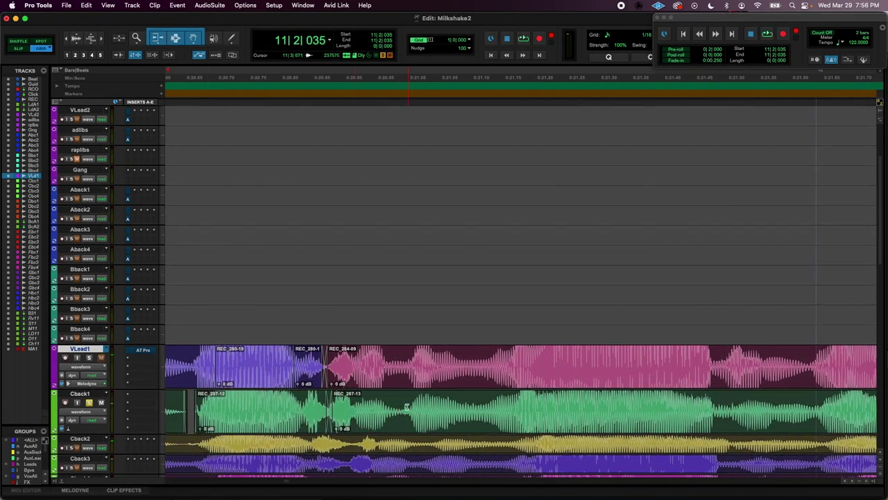
click(408, 411)
scroll(542, 408, up, 2)
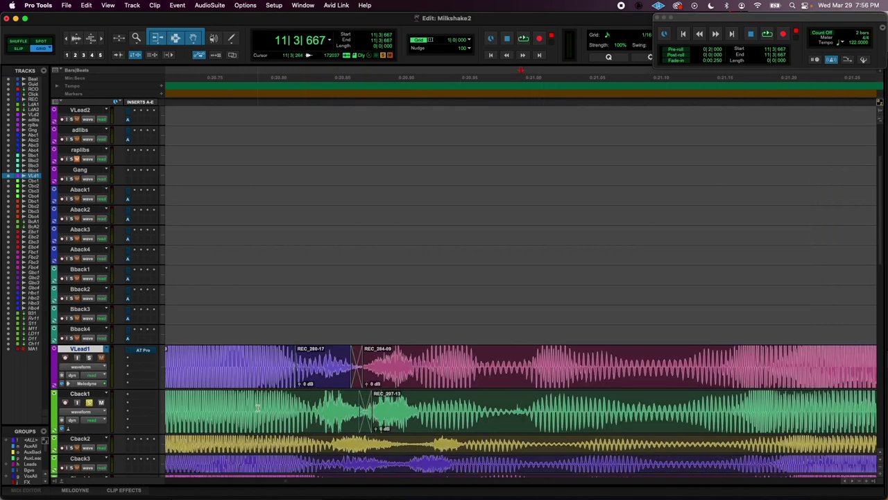
click(192, 406)
key(space)
key(space)
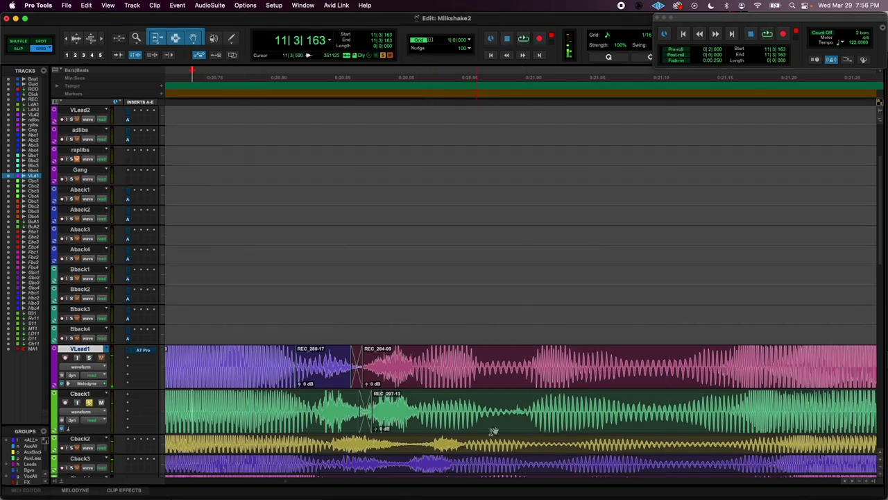
Step: Delete the quiet section between words on Cback1 from 11|3|651 to 11|3|676
click(521, 409)
key(t)
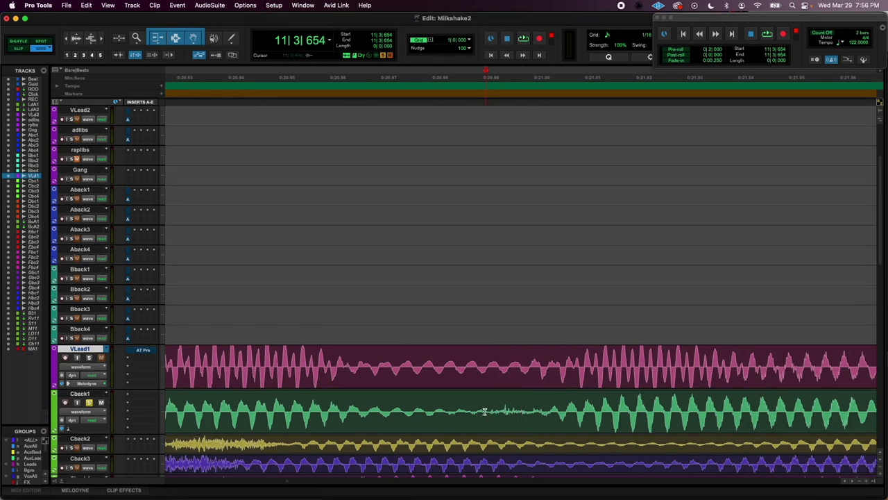
drag(477, 410, 542, 413)
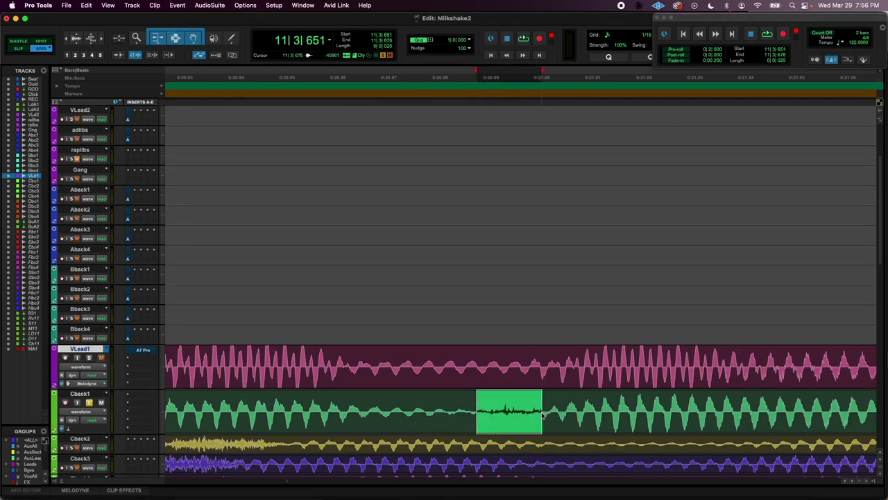
key(Delete)
Step: Move the following Cback1 clip earlier to close the gap and crossfade the join from 11|3|647 to 11|3|649
drag(562, 421, 467, 431)
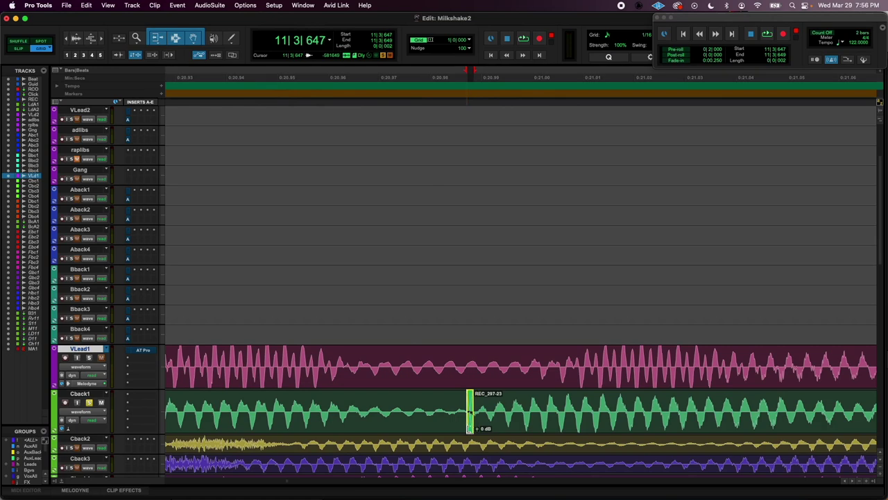
key(r)
key(r)
key(r)
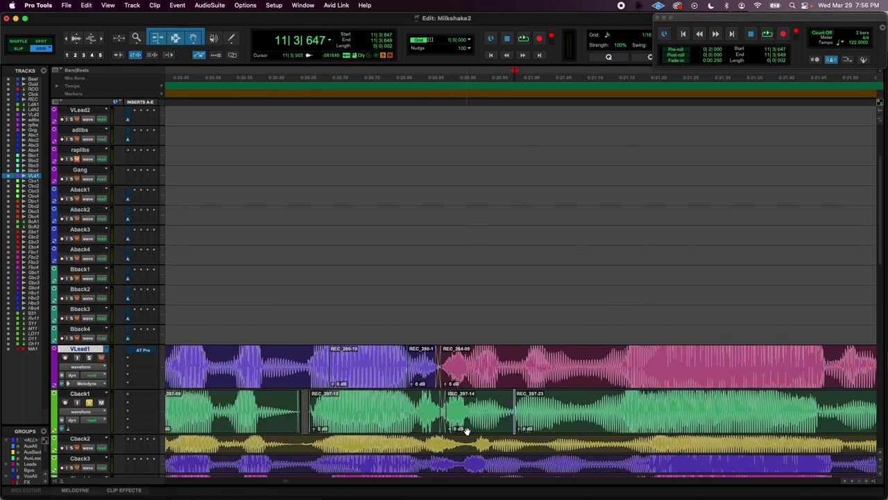
Step: Play Cback1 from 11|2|795 and again from 11|3|331 to check the closed gap and the following words
click(248, 401)
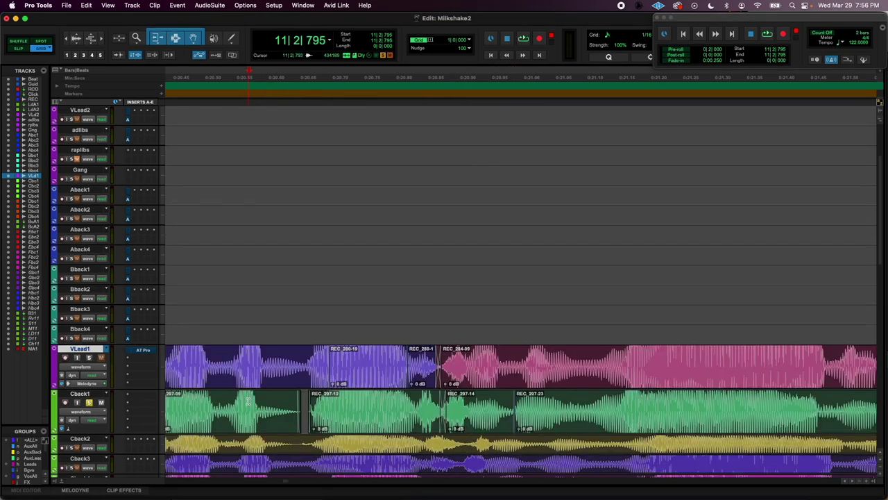
key(space)
key(space)
drag(551, 411, 585, 411)
scroll(585, 411, right, 5)
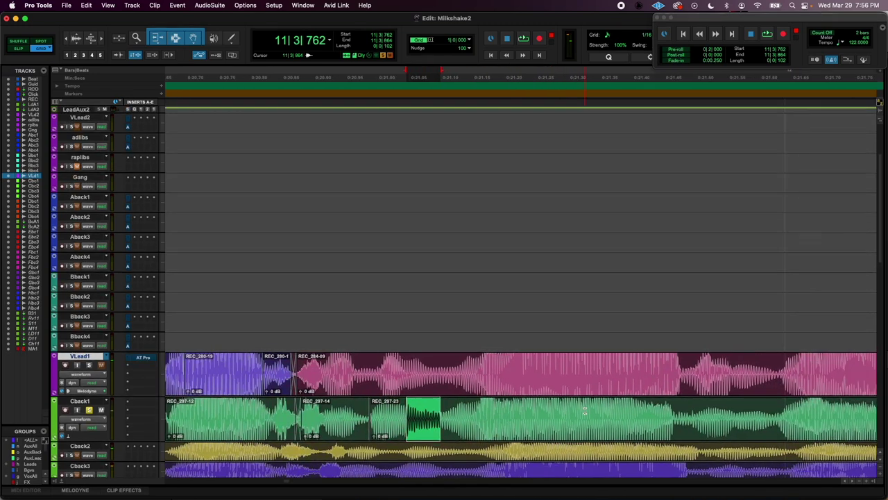
scroll(295, 421, right, 3)
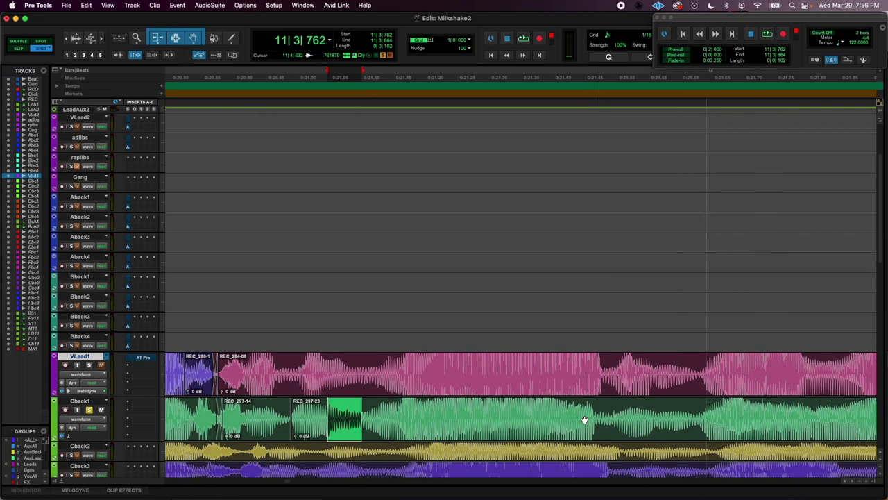
click(187, 410)
key(space)
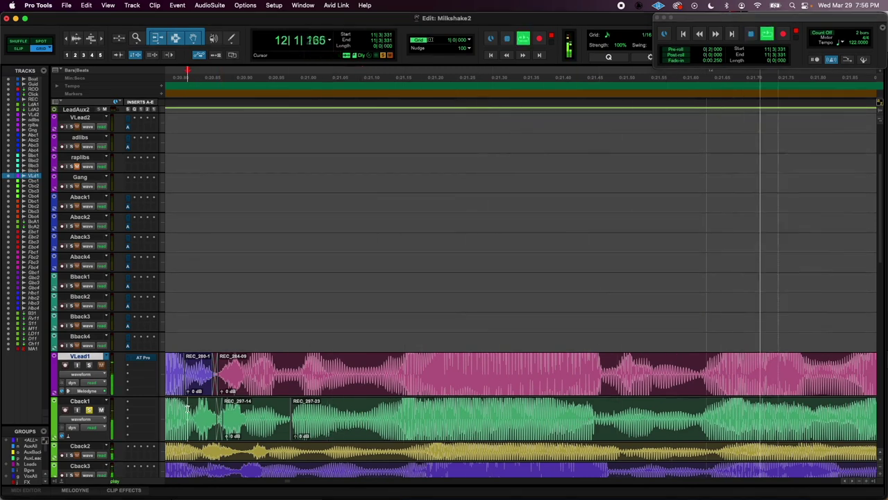
key(space)
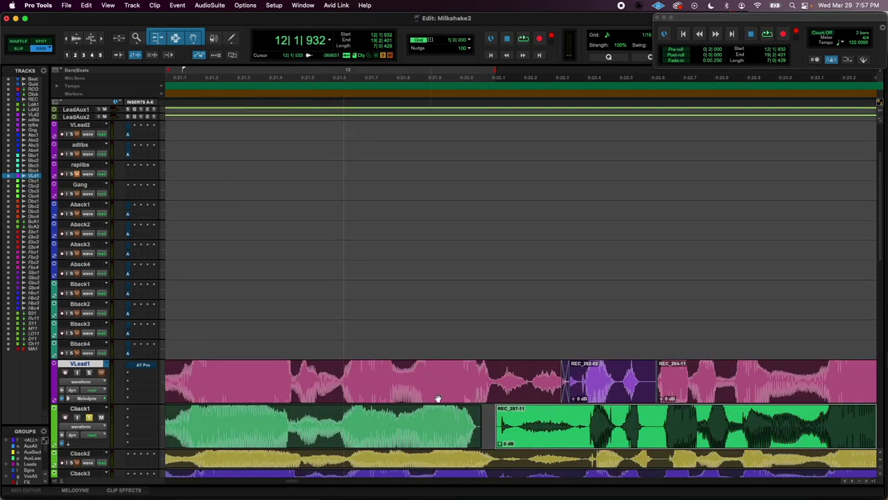
Step: Separate the Cback1 clip just before its last sustained word, at 11|4|928
click(343, 420)
drag(340, 420, 480, 434)
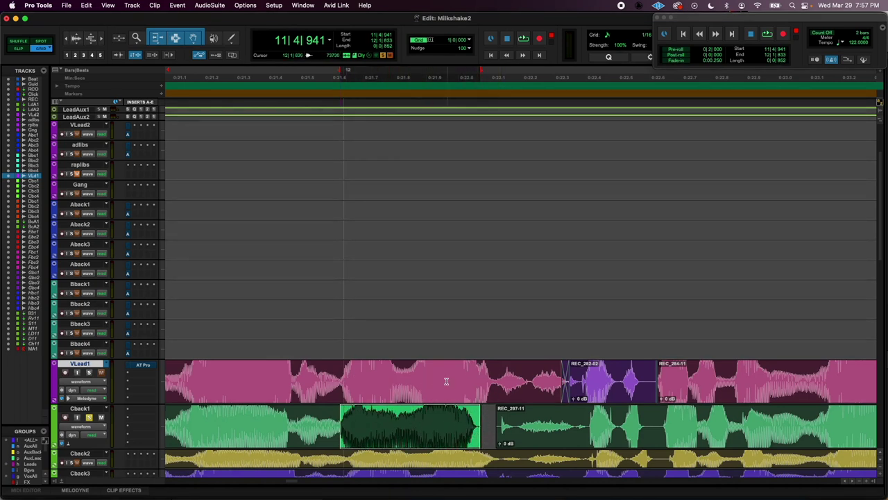
click(341, 416)
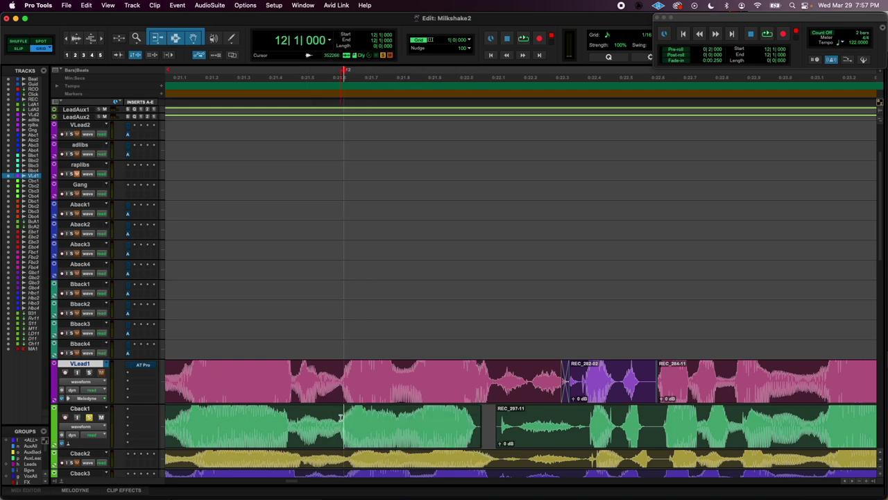
key(t)
key(t)
key(t)
key(t)
key(t)
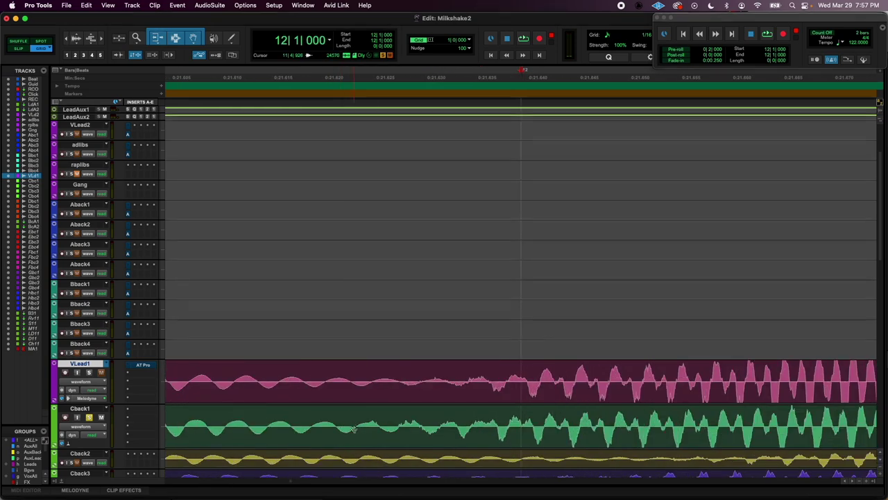
click(356, 427)
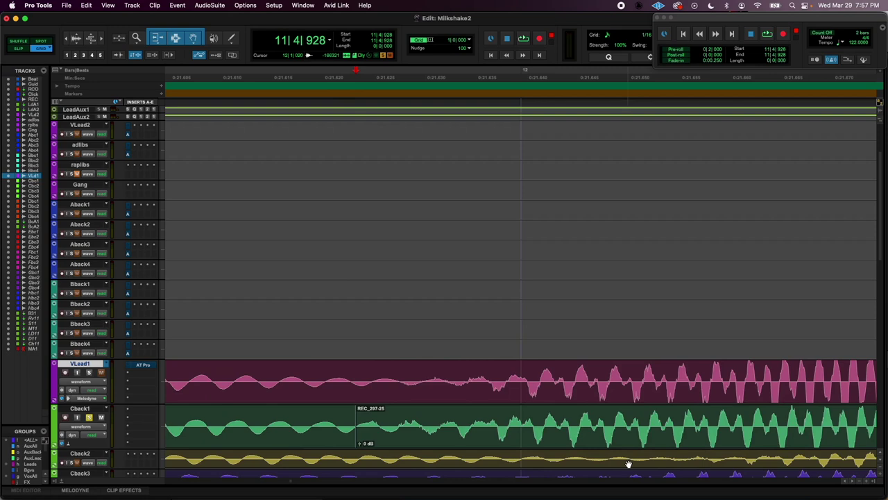
key(super+bracketleft)
key(super+bracketleft)
key(super+bracketleft)
key(super+bracketleft)
key(super+bracketleft)
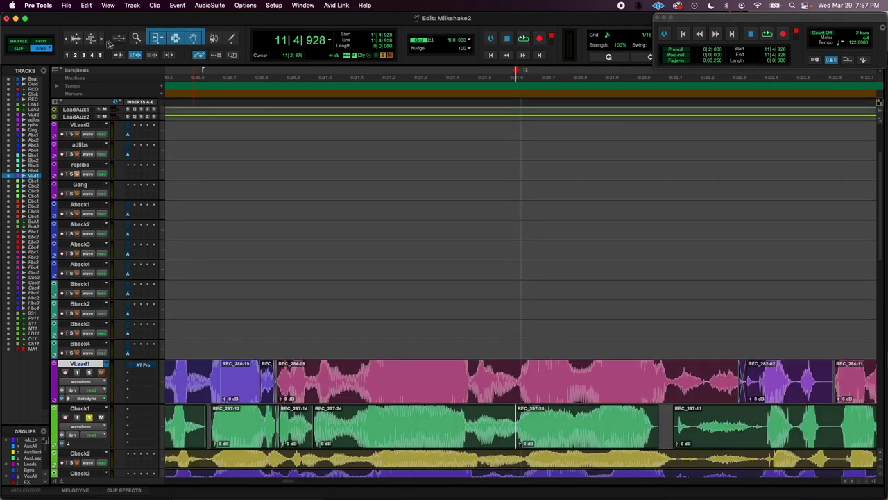
Step: Time-stretch the end of the last Cback1 word to 12|1|930 with the TCE Trim tool, then restore the Standard Trim and Smart tools
click(158, 38)
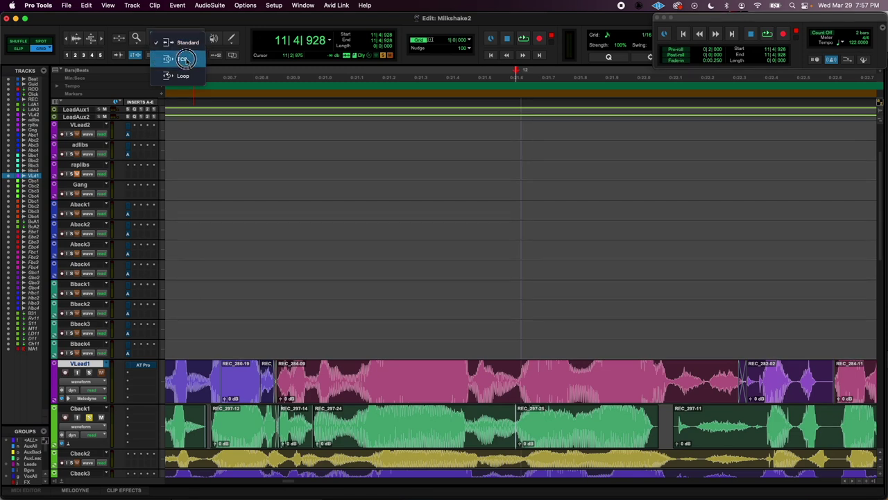
click(177, 59)
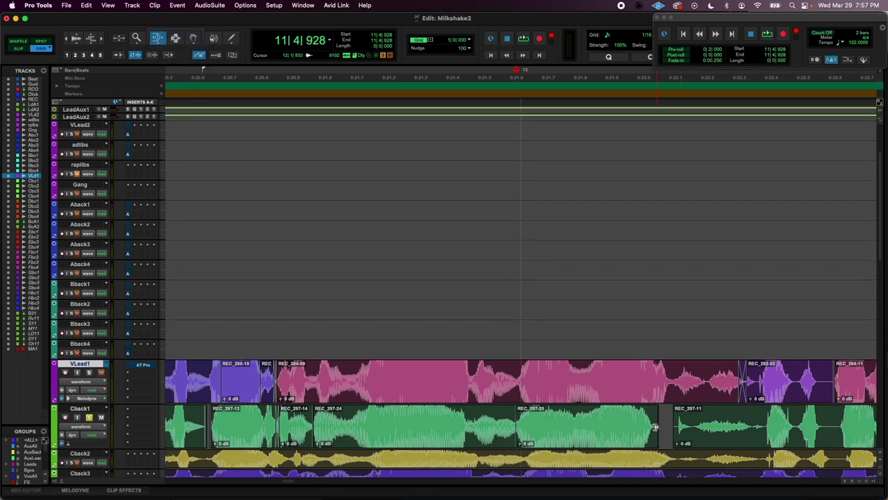
drag(659, 426, 672, 426)
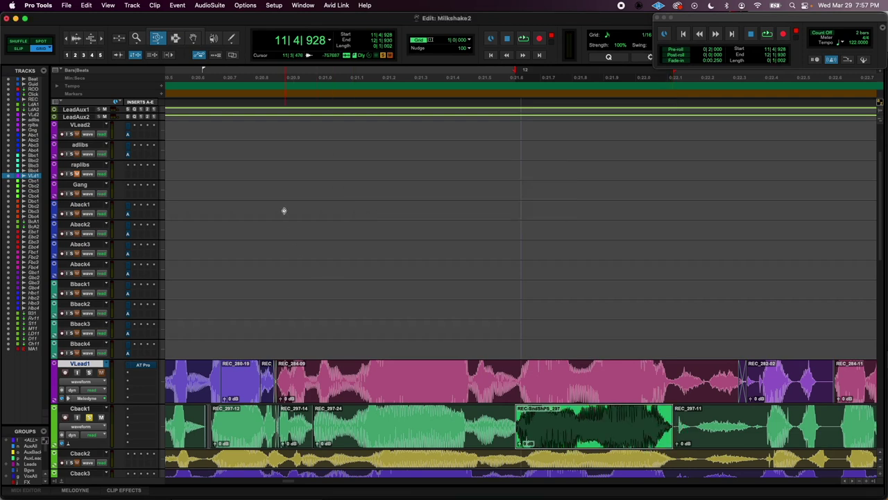
click(159, 38)
click(176, 43)
click(176, 30)
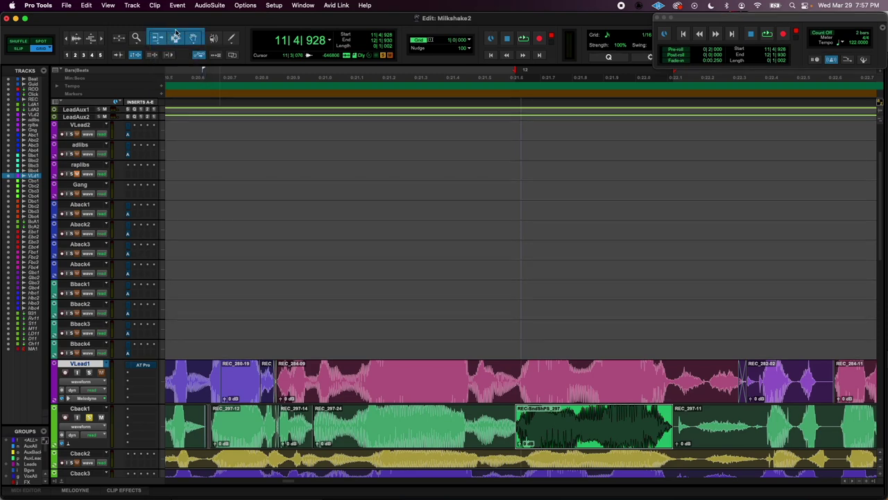
Step: Play the soloed Cback1 track from 11|2|050 to check the stretched last word
scroll(361, 409, left, 5)
click(184, 419)
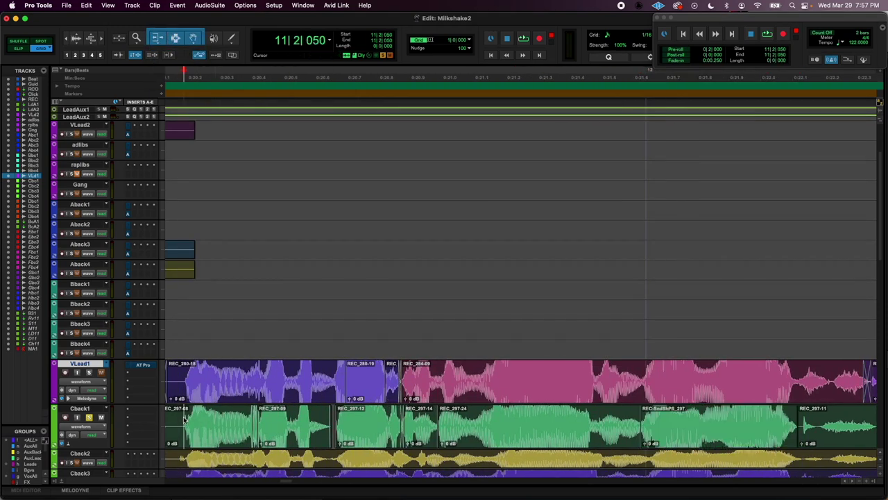
key(space)
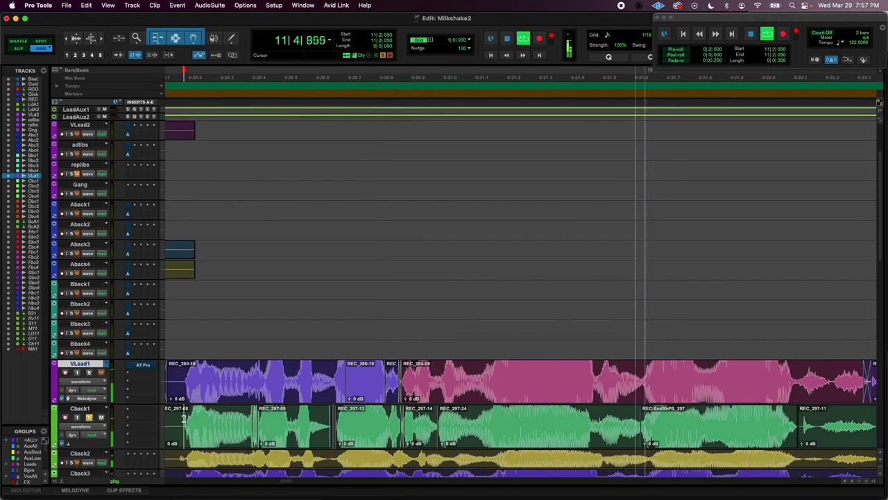
Step: Solo VLead1 together with Cback1 and play both vocals from 11|2|050 to compare their timing
key(space)
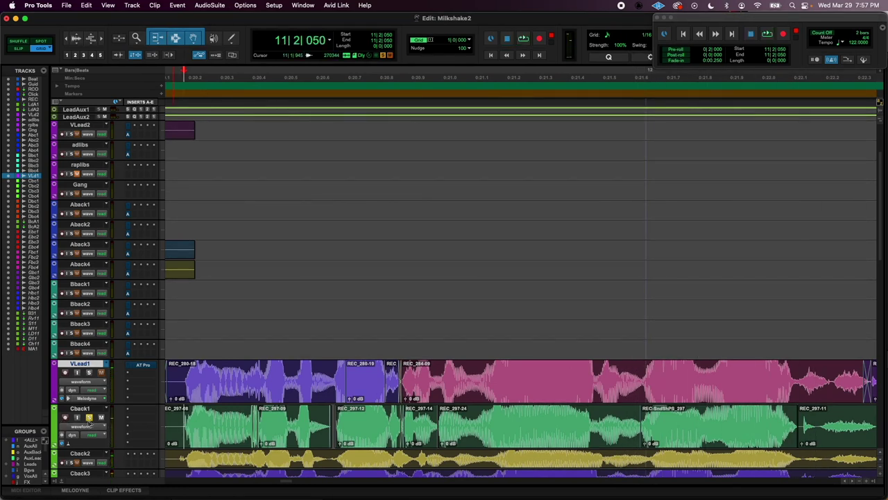
click(90, 373)
key(space)
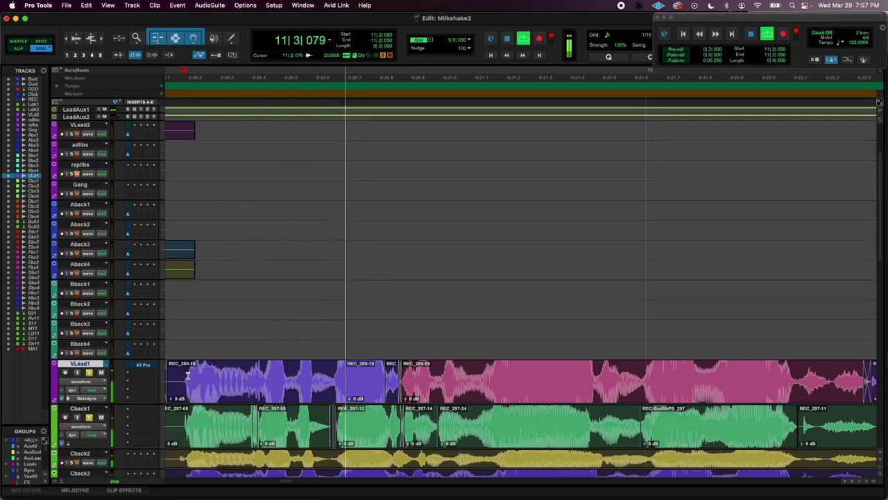
key(space)
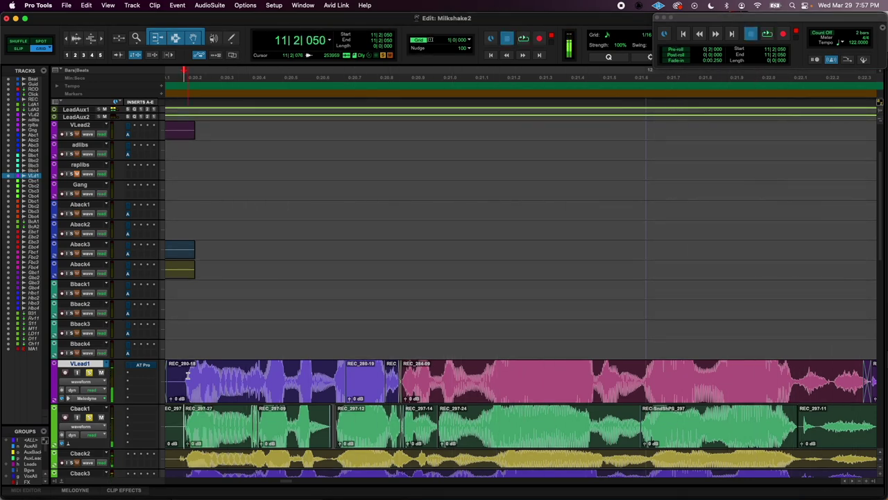
Step: Crossfade the end of the stretched Cback1 word into the next clip, then play Cback1 soloed alone from 11|3|867
scroll(620, 396, right, 5)
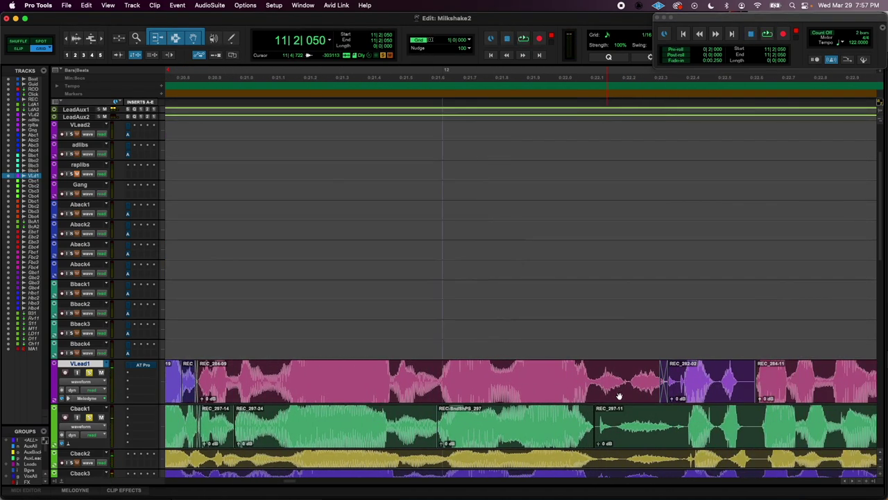
click(592, 438)
click(270, 423)
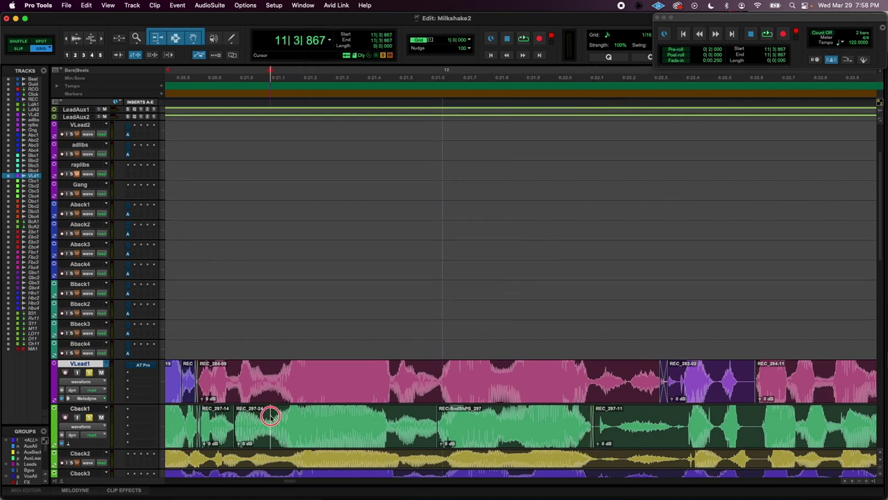
click(90, 417)
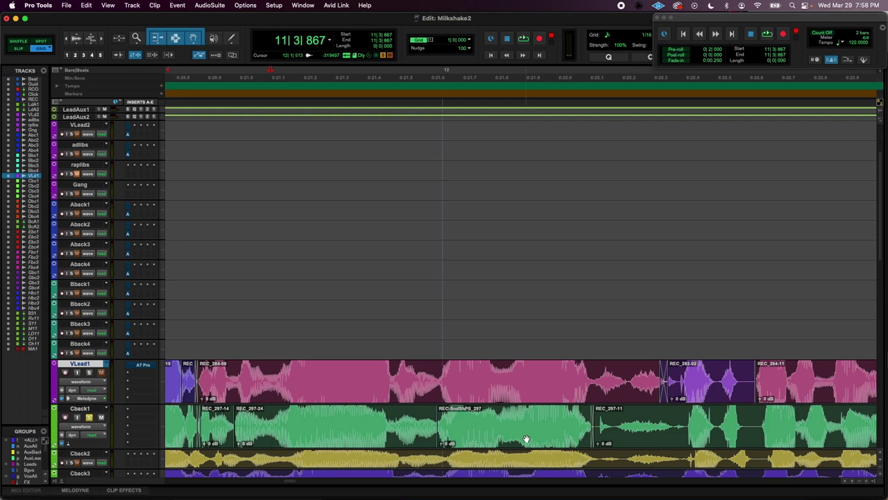
key(space)
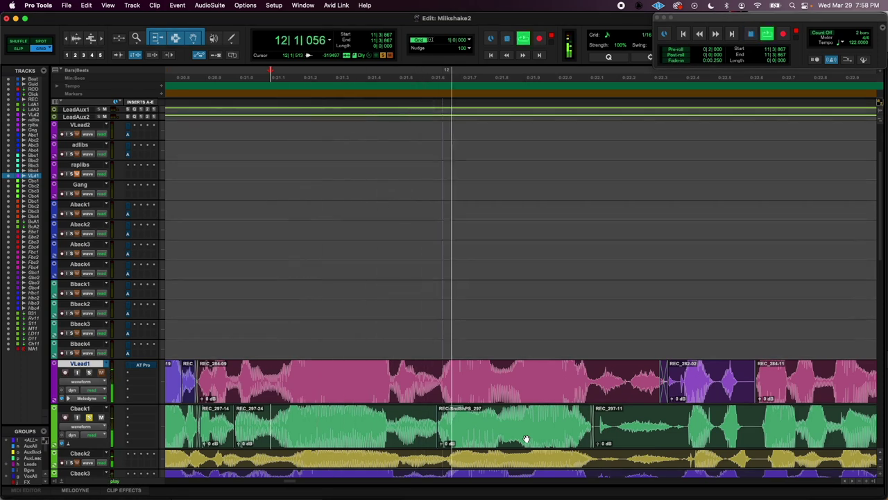
key(space)
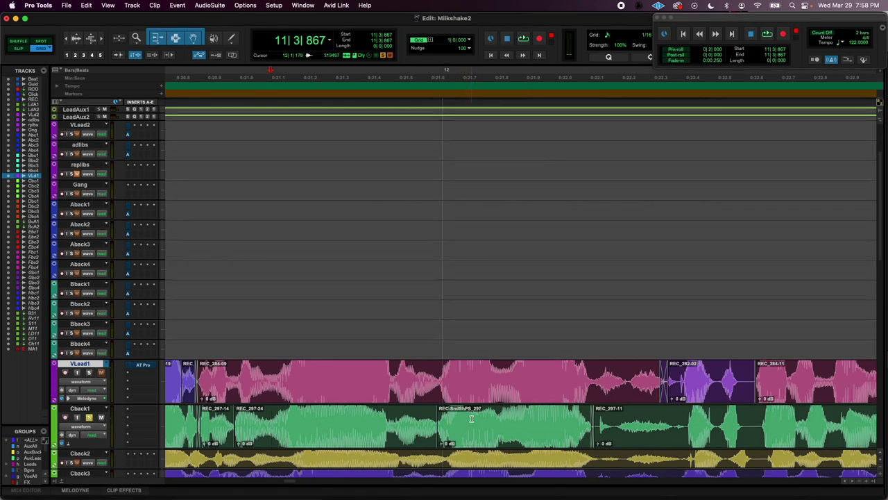
key(space)
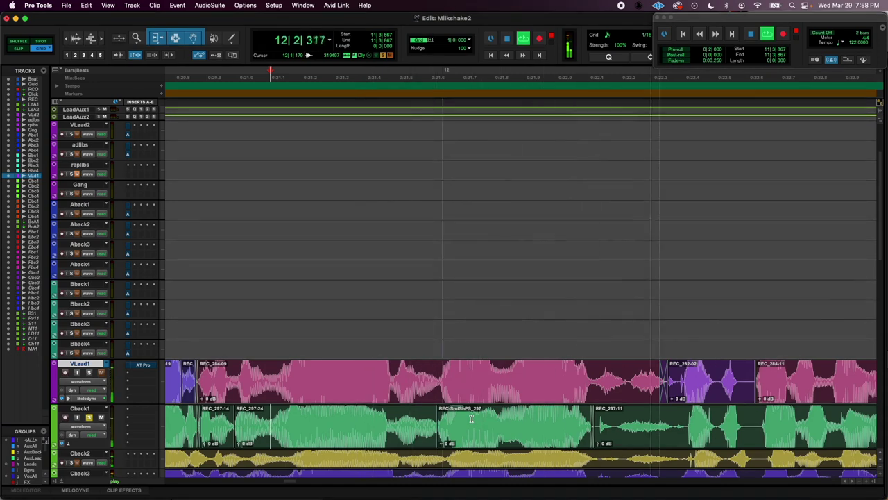
key(space)
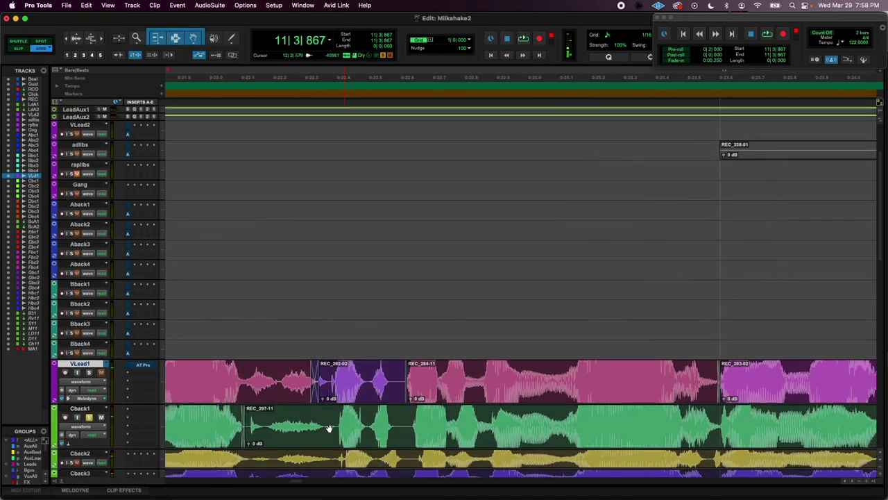
Step: Separate the Cback1 clip before the next phrase at 12|2|468 and again at 13|1|000
click(326, 424)
key(super+e)
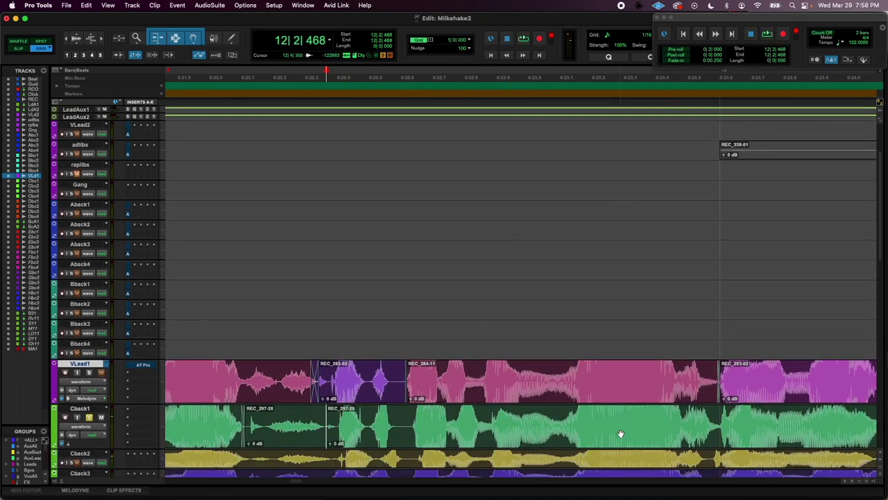
click(721, 423)
key(super+e)
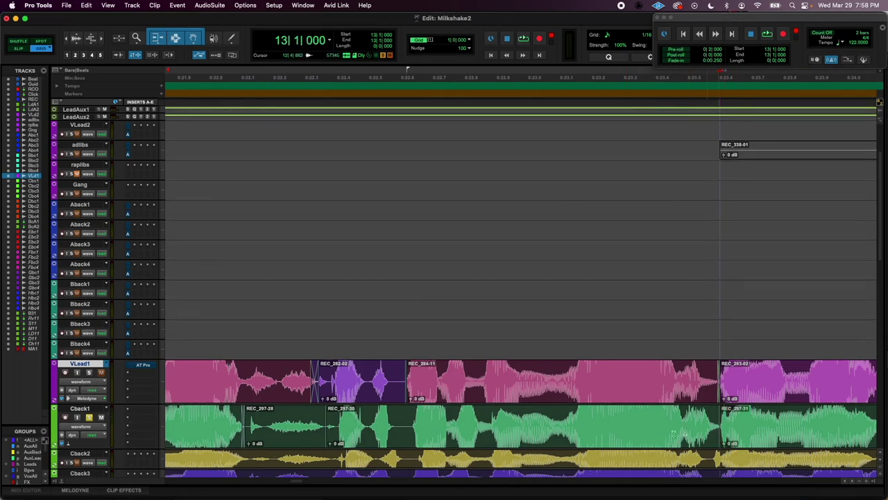
Step: Nudge the separated Cback1 phrase earlier until it starts at 12|2|437, in line with VLead1
click(637, 445)
key(comma)
key(comma)
key(comma)
key(comma)
key(comma)
key(comma)
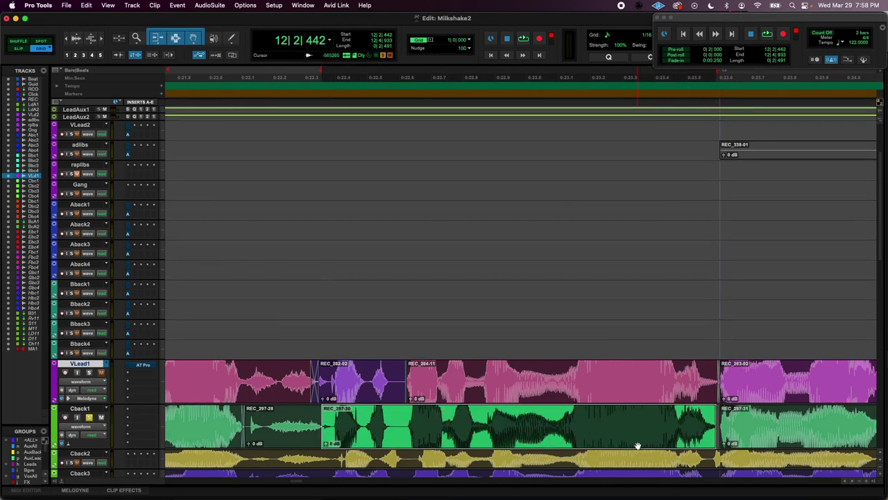
key(KP_Subtract)
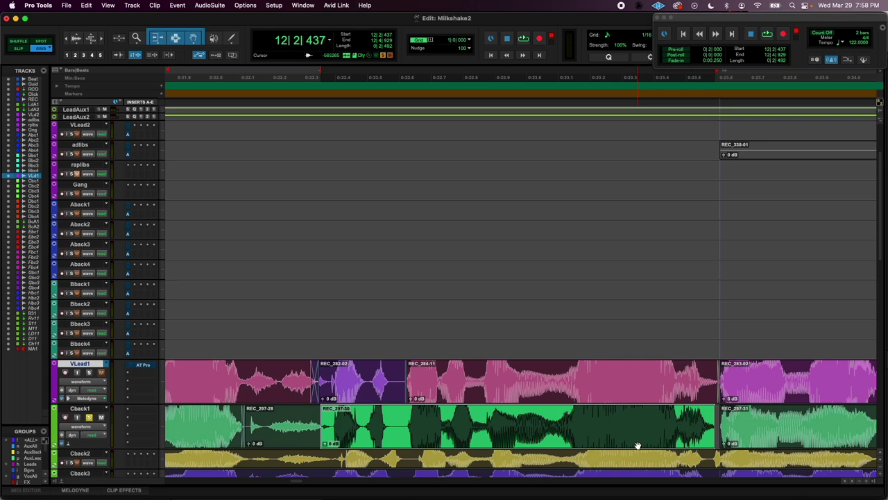
Step: Separate the Cback1 phrase after its first two syllables and nudge the remaining part earlier to 12|2|901
click(400, 419)
key(super+e)
click(443, 441)
key(KP_Subtract)
key(KP_Subtract)
key(KP_Subtract)
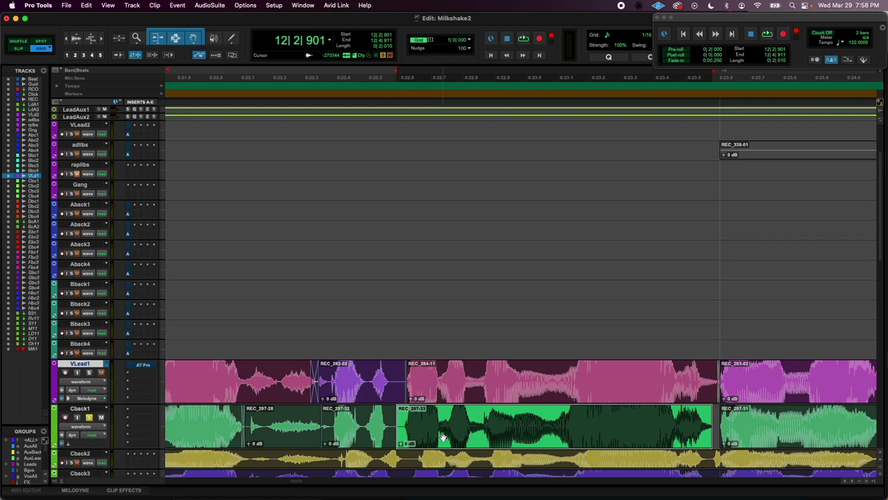
Step: Crossfade both ends of the short Cback1 clip starting at 12|2|437 and play it with VLead1 from 12|1|615
click(397, 445)
click(322, 445)
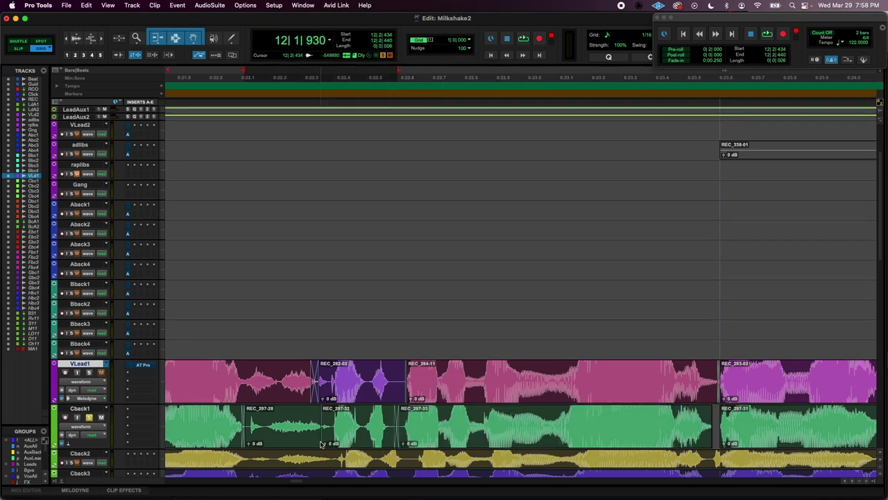
key(space)
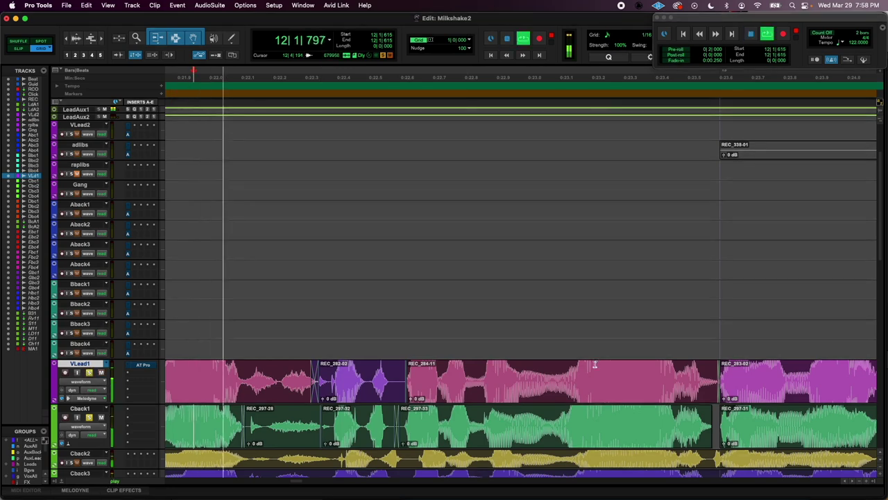
Step: Add a short fade-in to the Cback1 clip at 13|1|000 and separate the clip after its sustained opening word
click(721, 409)
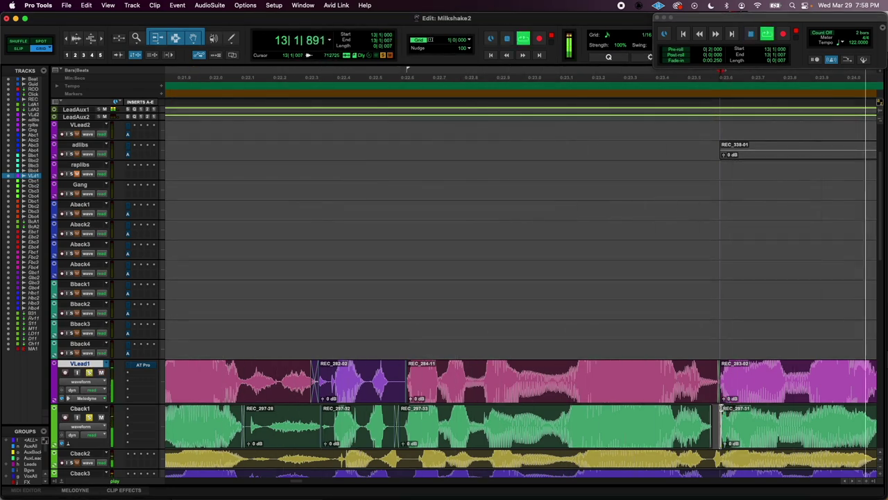
key(space)
scroll(722, 409, right, 4)
shift+click(749, 430)
key(b)
Step: Nudge the separated Cback1 word at bar 13 later until it starts at 13|1|040
key(KP_Add)
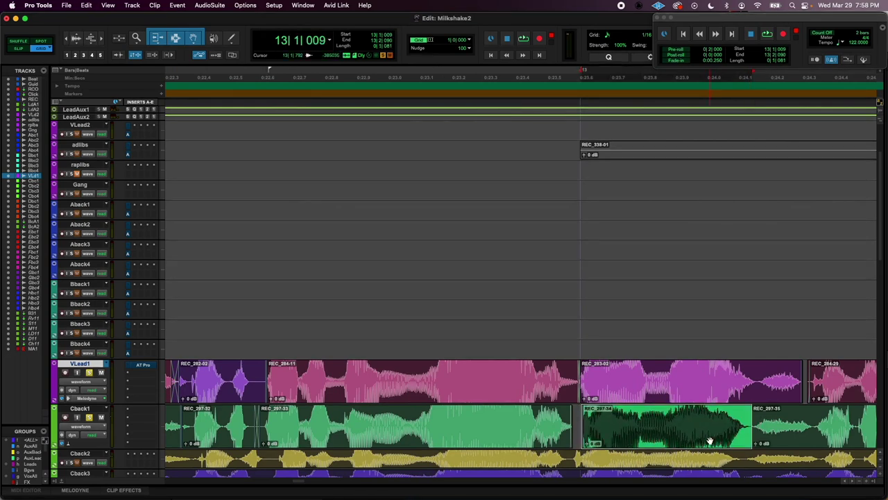
key(KP_Add)
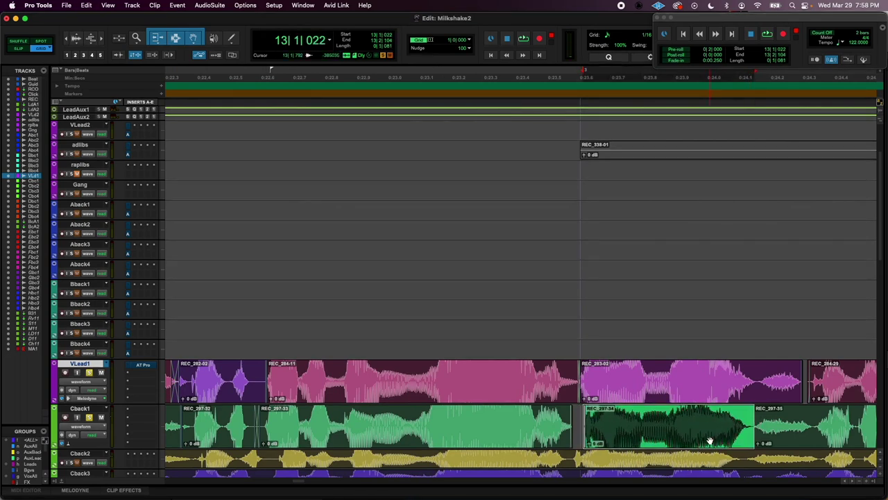
scroll(709, 441, right, 5)
scroll(709, 441, up, 1)
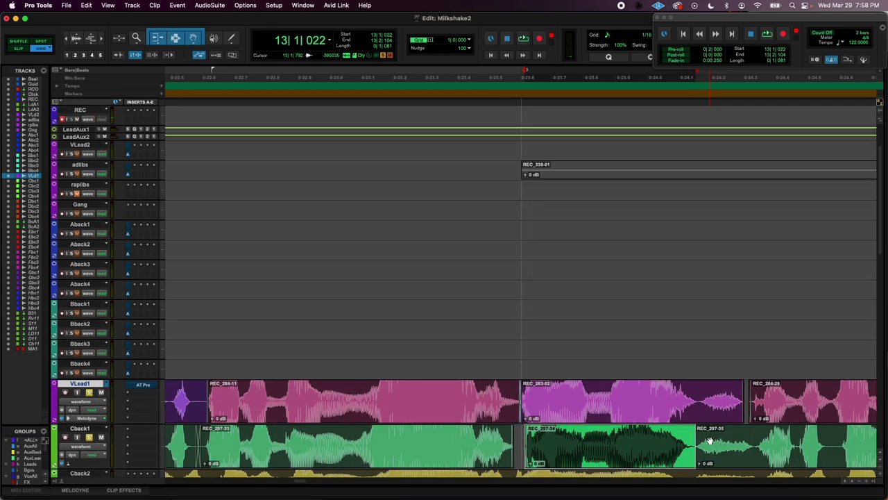
key(KP_Add)
key(KP_Add)
key(KP_Add)
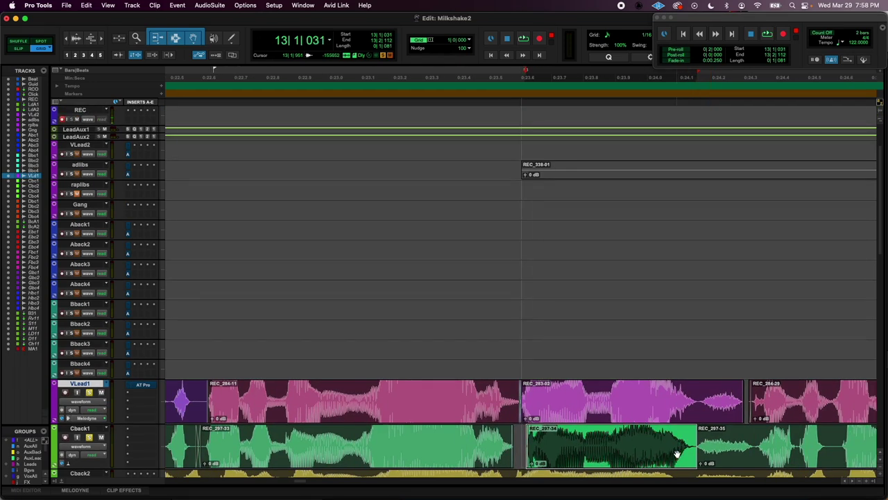
key(KP_Add)
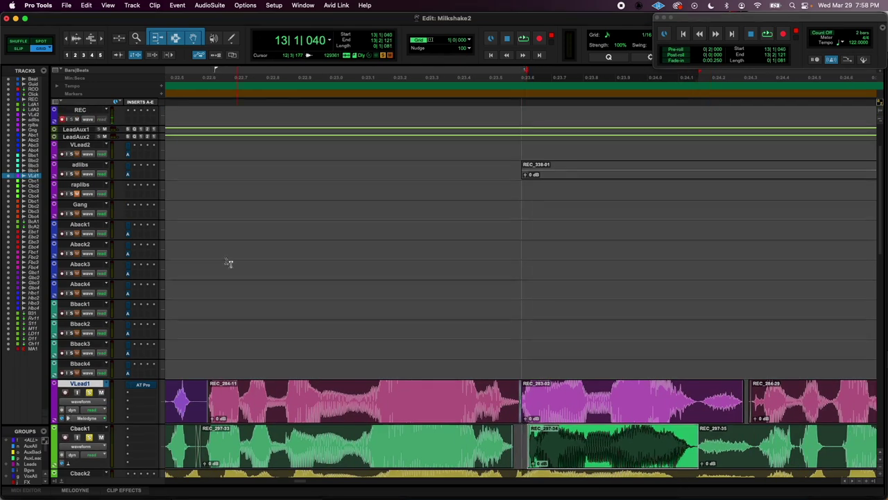
Step: Crossfade the nudged bar 13 word into the following Cback1 clip from 13|2|098 to 13|2|144
click(519, 433)
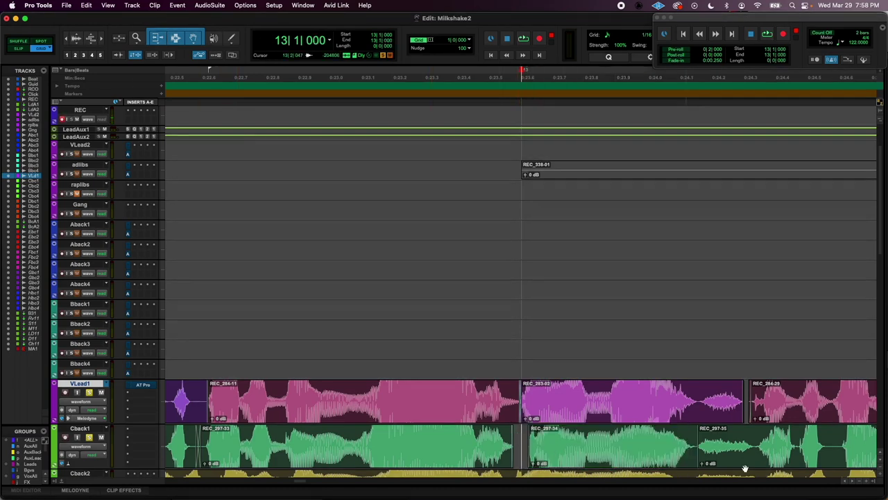
scroll(719, 472, right, 1)
drag(685, 466, 679, 463)
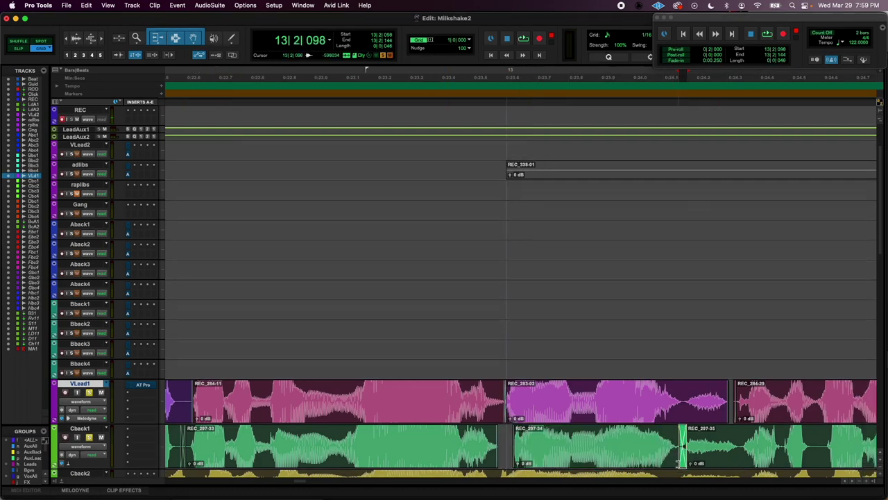
Step: Separate the following Cback1 clip in the gaps between words at 13|2|469 and 13|2|940
scroll(680, 464, right, 10)
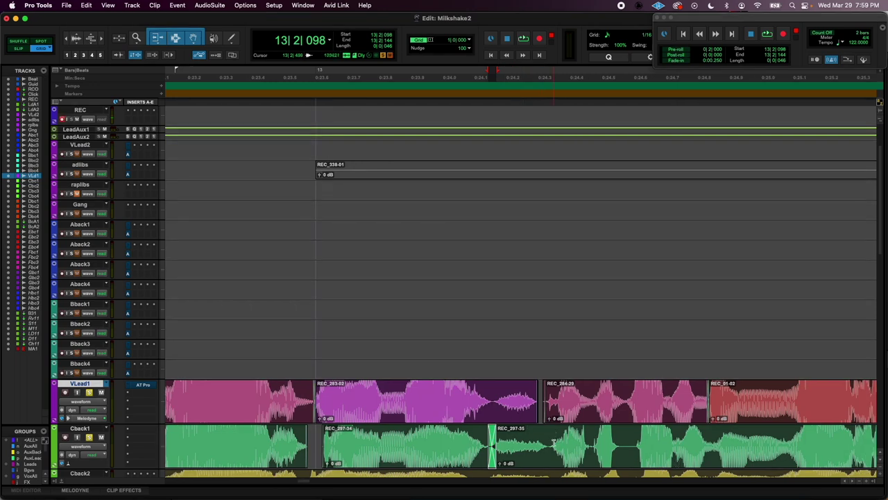
click(549, 444)
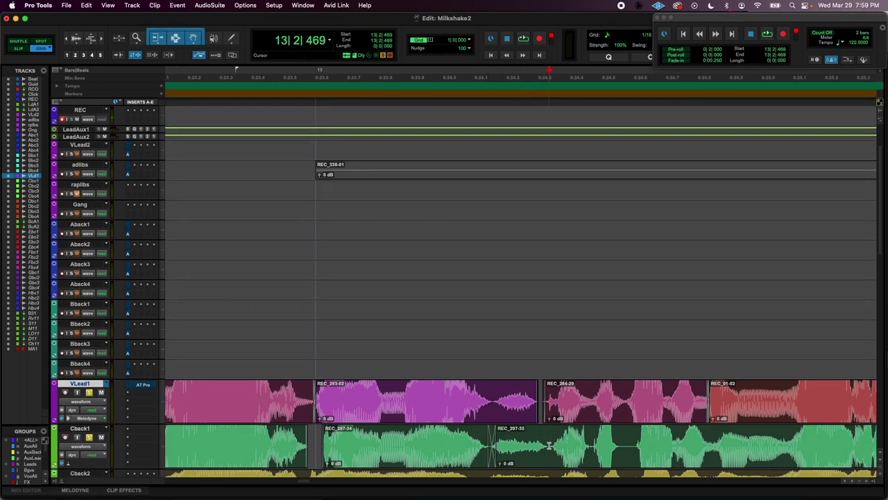
key(b)
click(627, 447)
key(b)
Step: Separate the Cback1 clip starting at 13|2|940 at the end of its phrase, shortly after bar 14 begins
scroll(653, 458, right, 5)
scroll(653, 458, up, 1)
scroll(655, 460, right, 3)
scroll(655, 460, down, 1)
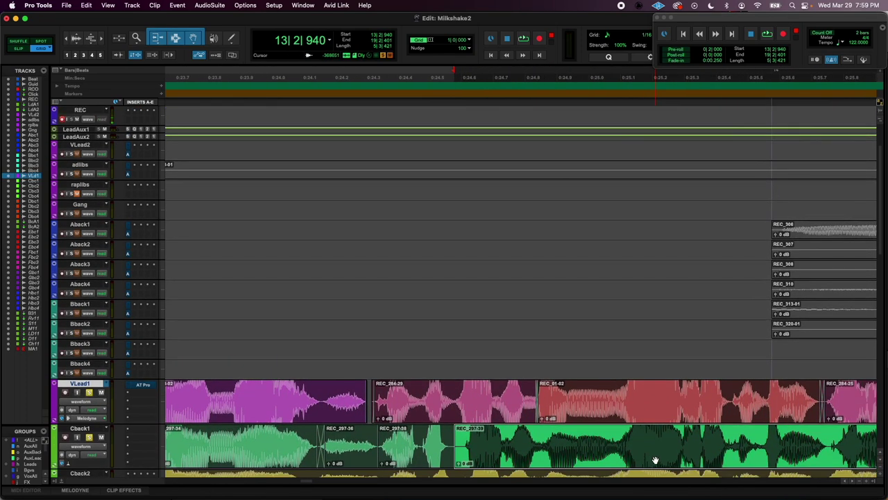
shift+click(828, 444)
key(b)
Step: Nudge the separated Cback1 phrase earlier until it starts at 13|2|891, matching the lead vocal
key(comma)
key(comma)
key(comma)
key(comma)
key(comma)
key(comma)
key(comma)
key(comma)
key(comma)
key(comma)
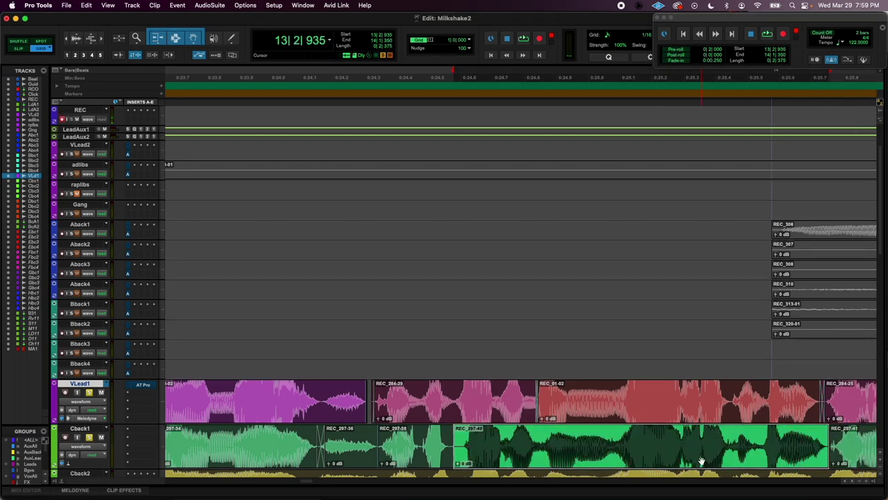
key(minus)
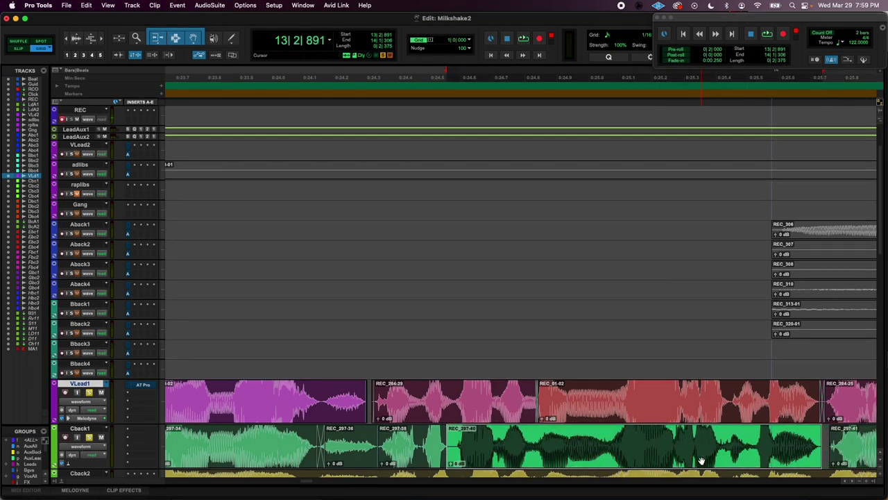
Step: Crossfade the Cback1 clip joins at 13|2|909 to 13|2|943 and at 13|2|461 to 13|2|478
drag(446, 450, 450, 463)
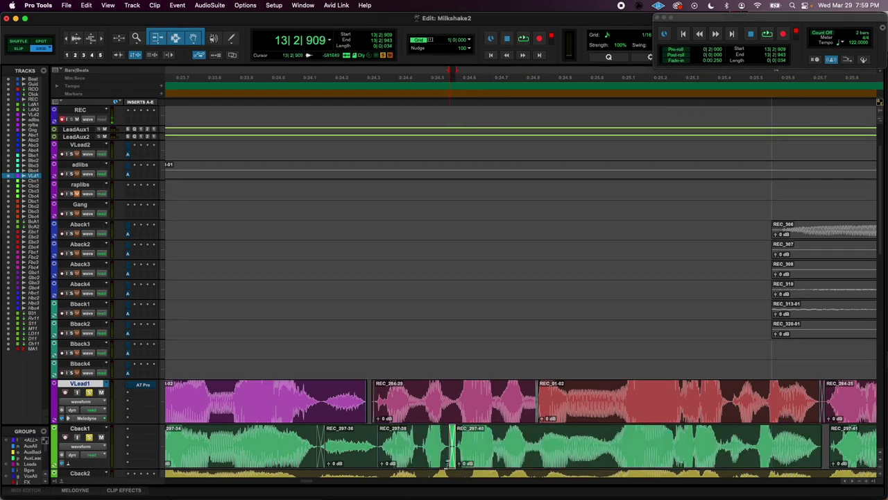
drag(379, 466, 378, 465)
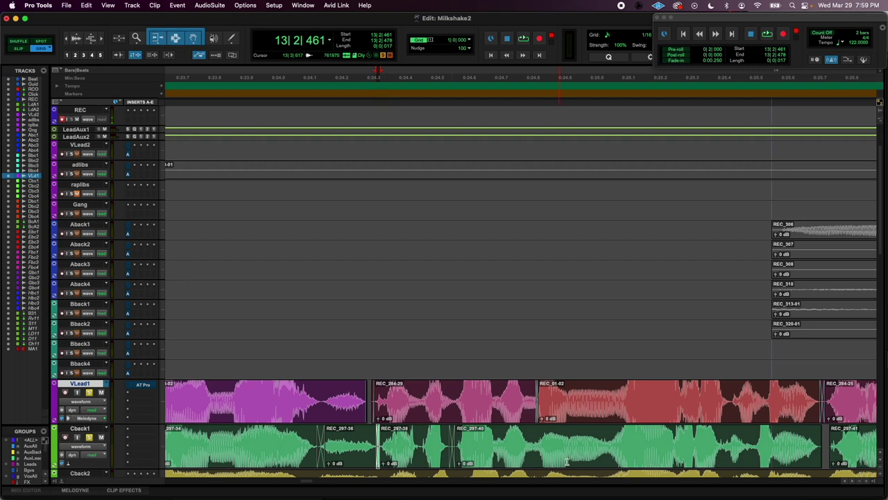
Step: Separate the Cback1 phrase at 13|3|461 and again before its last word, just ahead of bar 14
click(533, 444)
key(super+e)
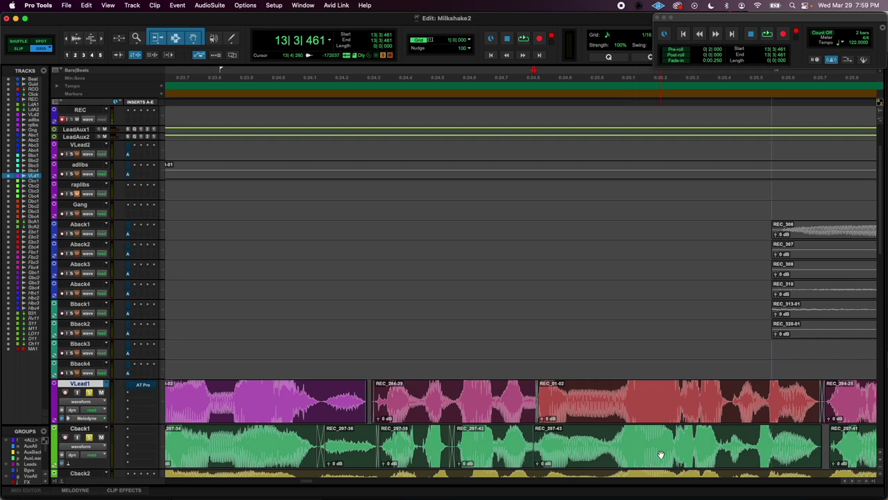
click(755, 445)
key(super+e)
Step: Nudge the middle part of the Cback1 phrase later until it starts at 13|3|483
click(717, 462)
key(period)
key(period)
key(period)
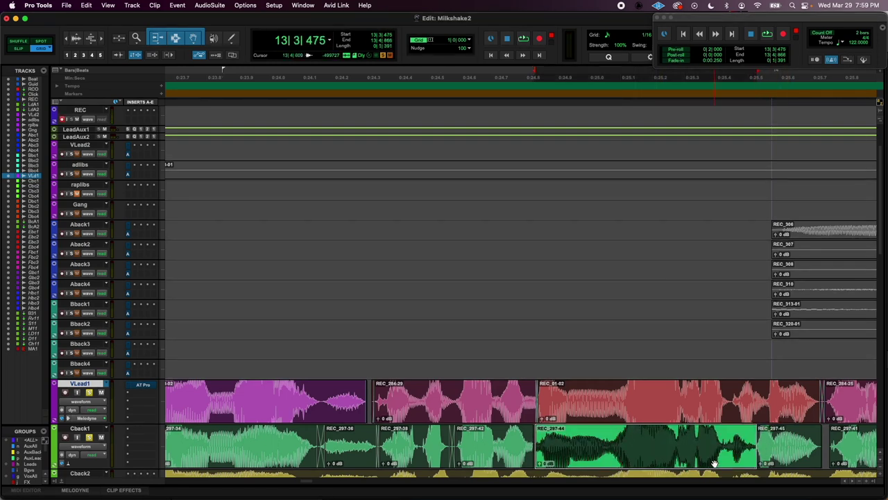
key(period)
key(period)
key(period)
drag(715, 463, 714, 463)
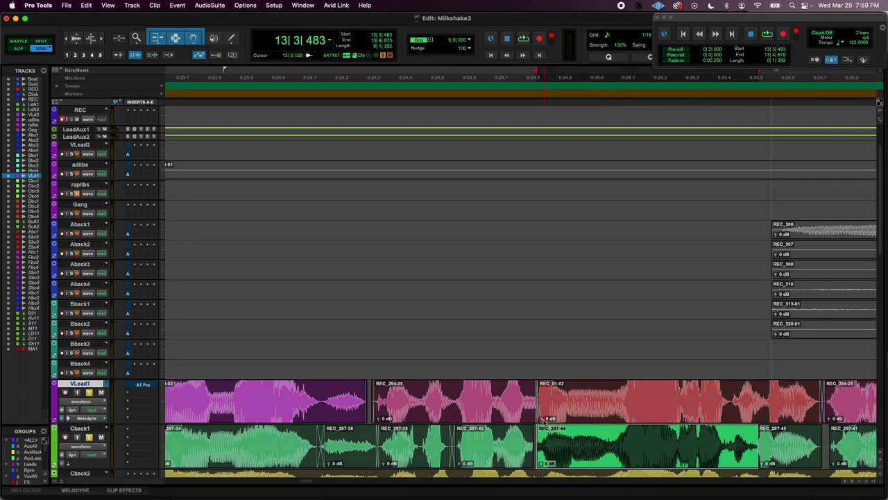
Step: Fade out the Cback1 clip from 13|3|450 to 13|3|461 and crossfade the join from 13|4|833 to 13|4|867
drag(537, 429, 532, 428)
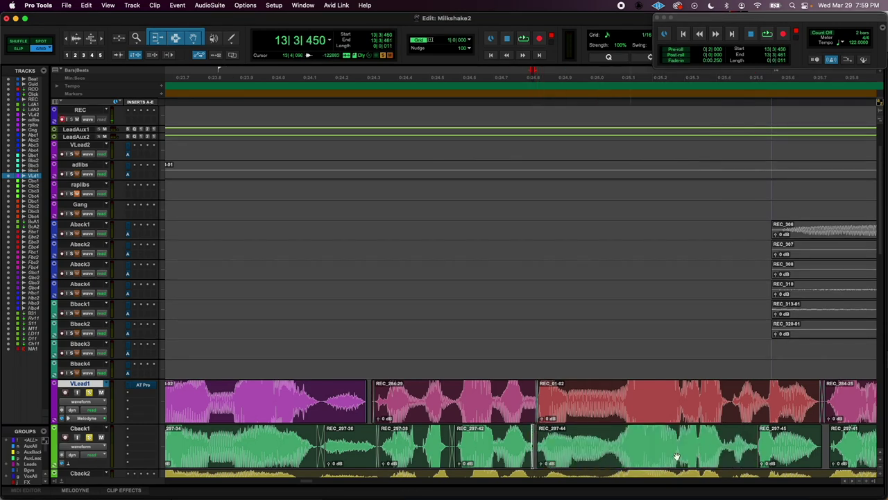
click(760, 444)
click(756, 455)
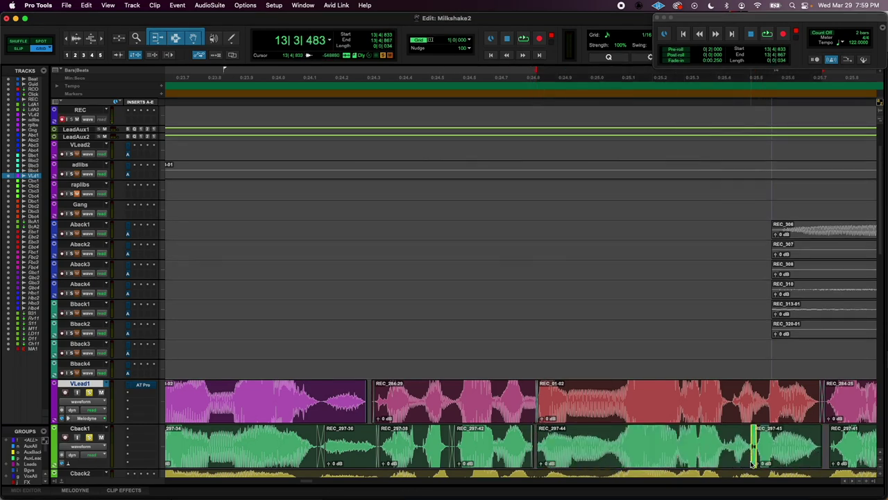
Step: Separate the quiet Cback1 word ahead of 14|2|454 and crossfade its end into the next clip from 14|2|434 to 14|2|474
scroll(753, 458, right, 5)
scroll(751, 462, down, 1)
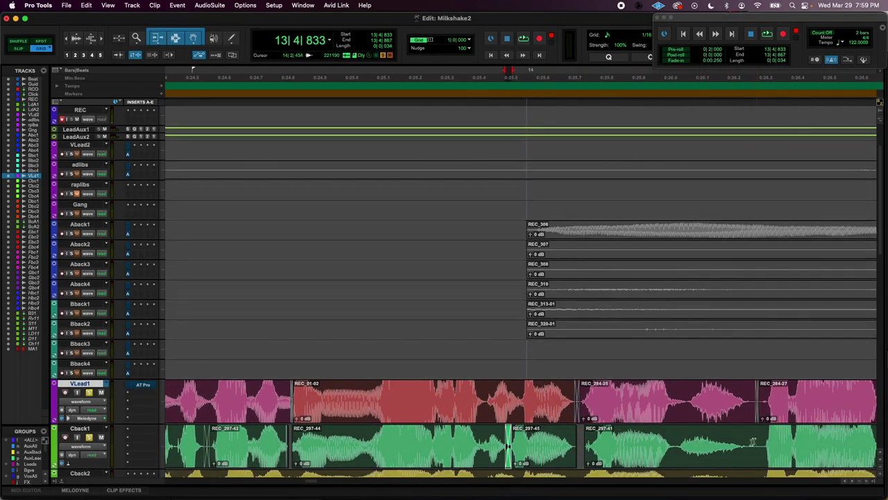
click(677, 445)
drag(676, 445, 759, 451)
key(super+e)
scroll(694, 441, down, 5)
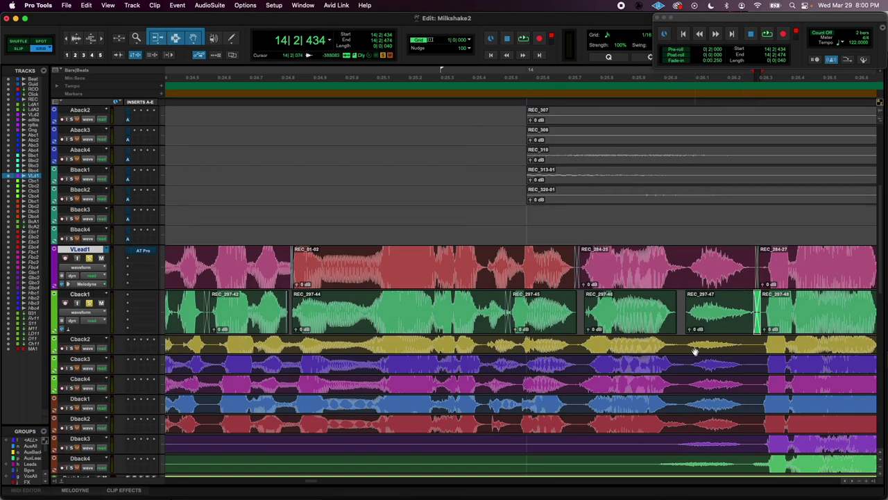
Step: Delete the quiet sound between 14|2|003 and 14|2|454 on the Cback1 to Dback2 tracks
drag(689, 262, 748, 267)
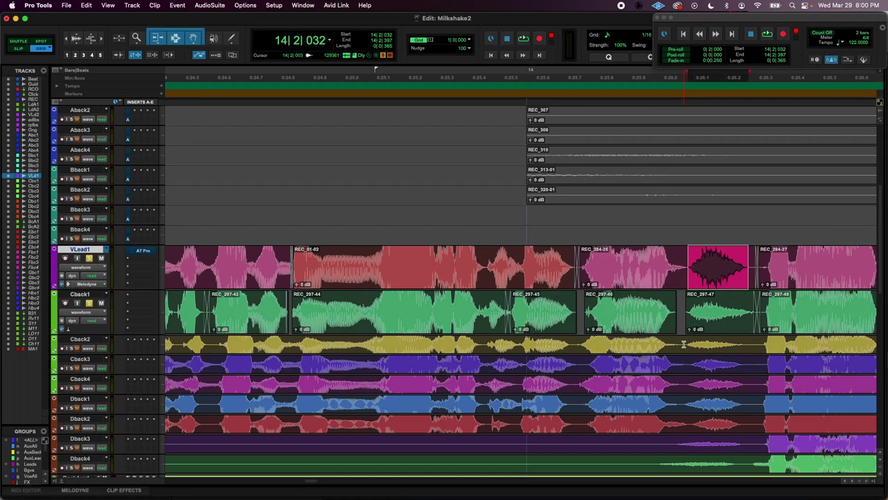
drag(683, 344, 752, 420)
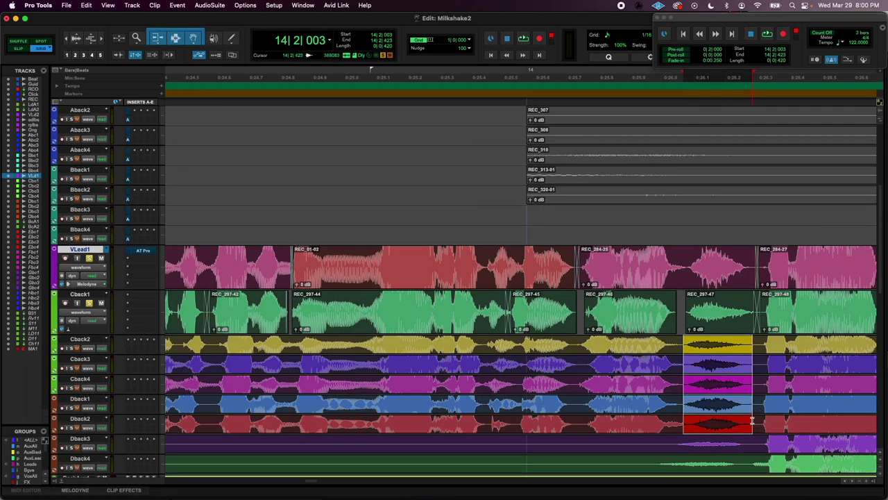
shift+click(726, 333)
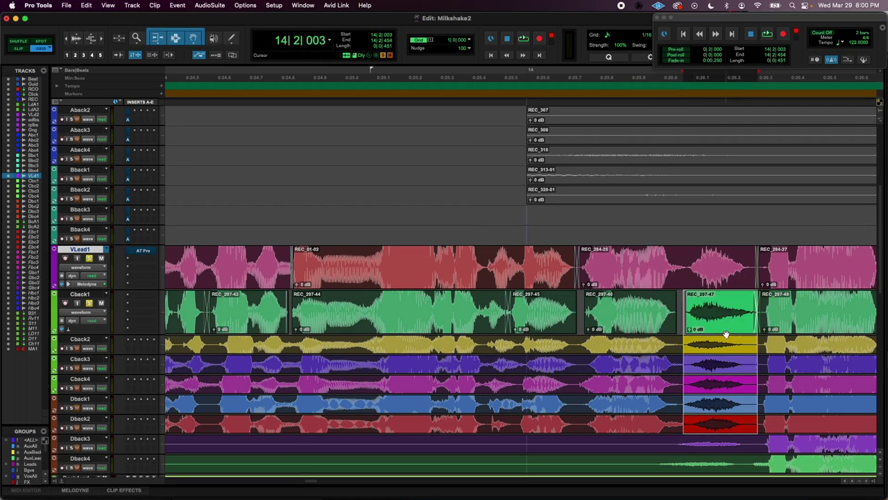
key(Delete)
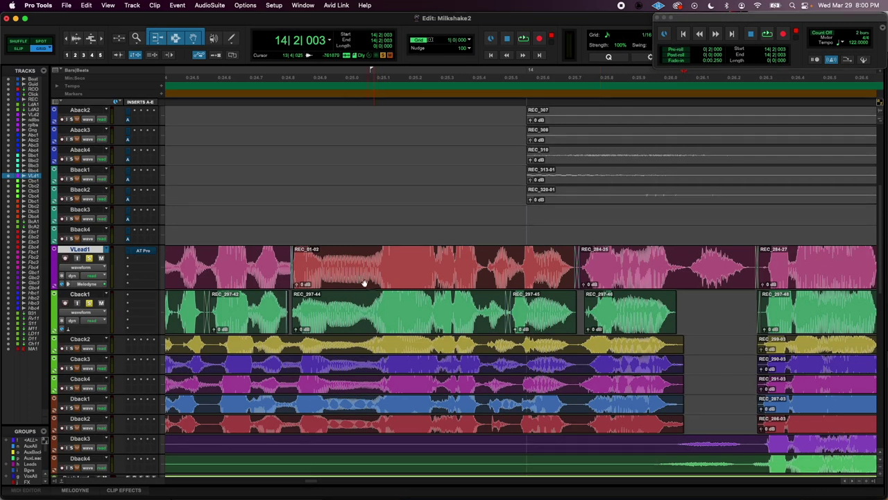
Step: Unsolo VLead1 and Cback1 and play the full mix from 13|3|722
click(331, 262)
click(90, 258)
click(90, 259)
click(90, 259)
key(space)
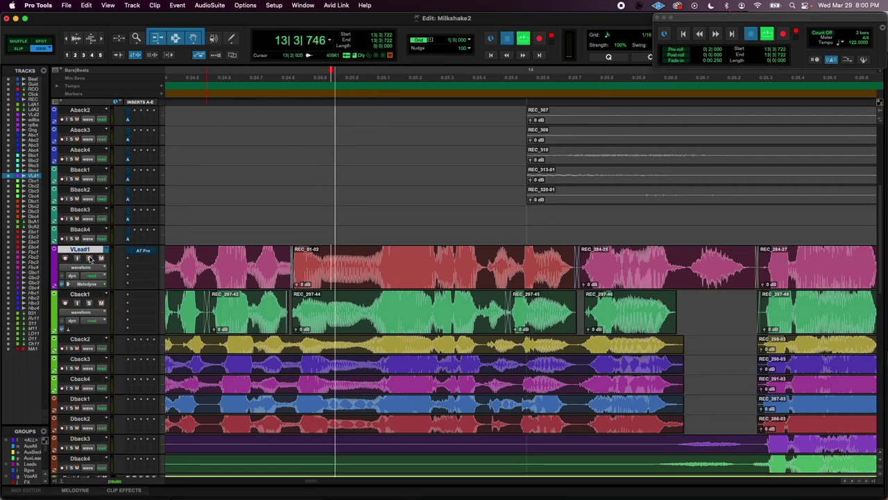
key(space)
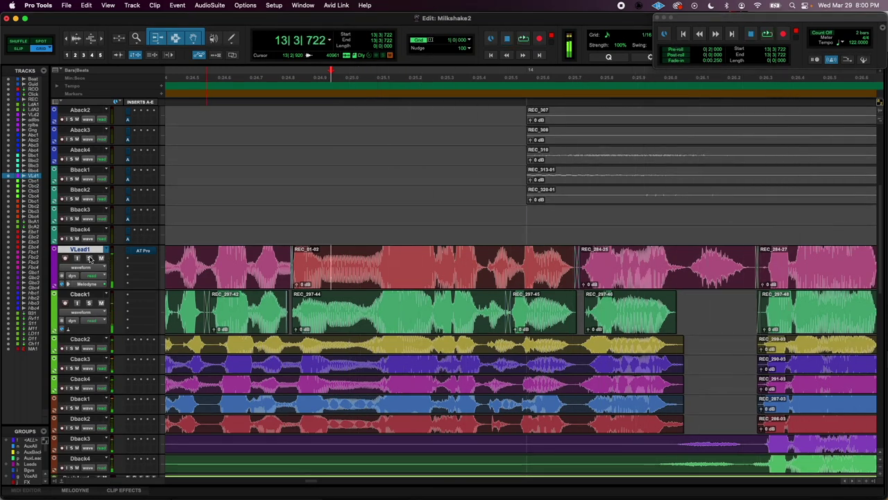
Step: Undo the deletion on the backing tracks and play the passage from 13|4|011 for comparison
key(super+z)
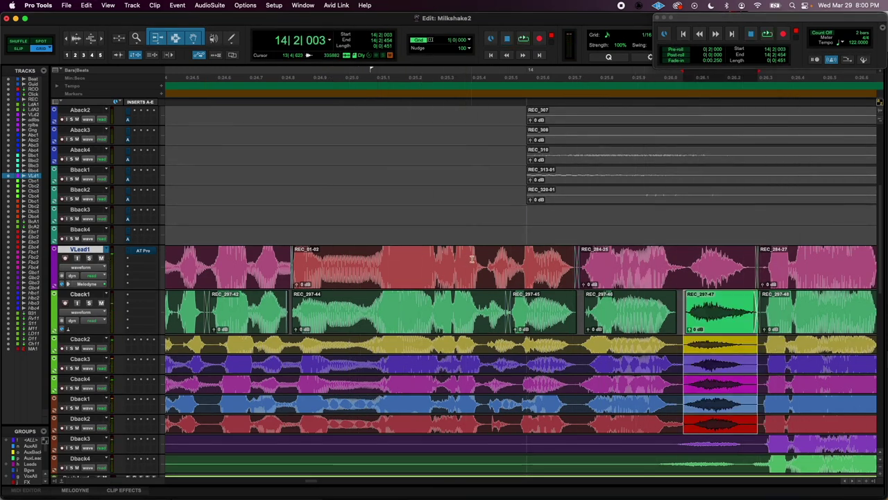
click(372, 255)
key(space)
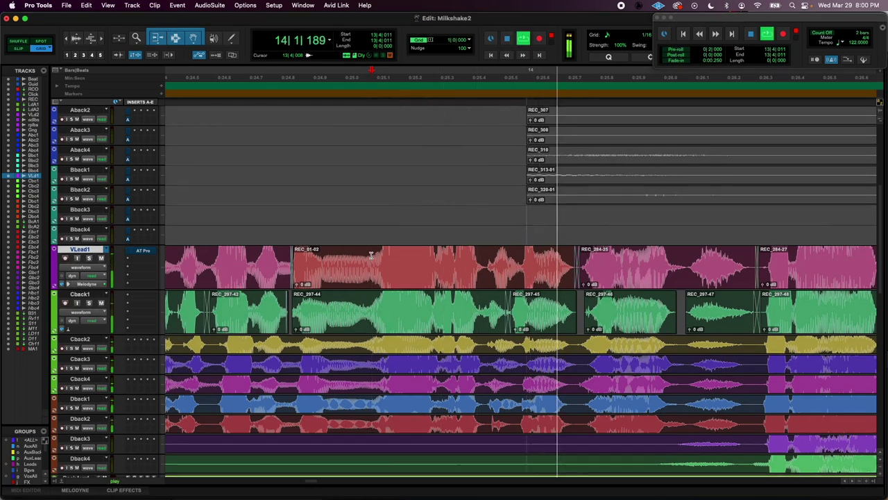
key(space)
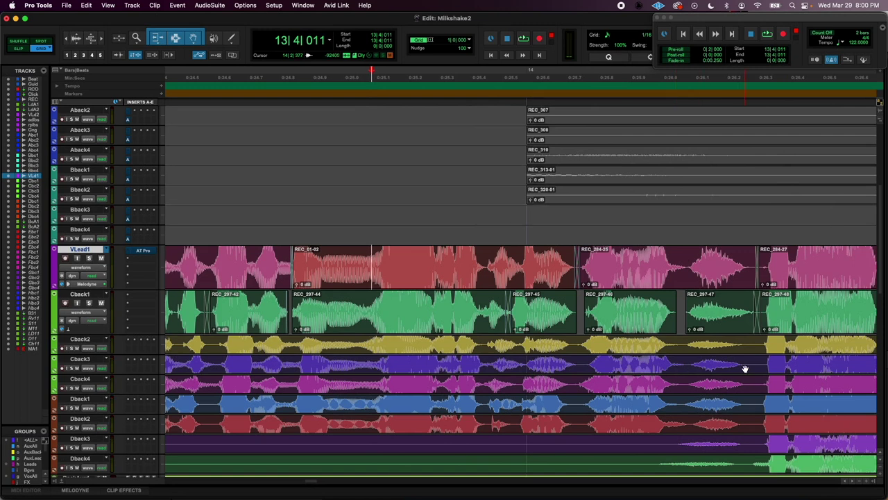
Step: Add fades to the Cback1 clip edges around both gaps, including fade-outs at 14|1|898 to 14|1|918 and 14|1|289 to 14|1|306
click(685, 296)
click(672, 296)
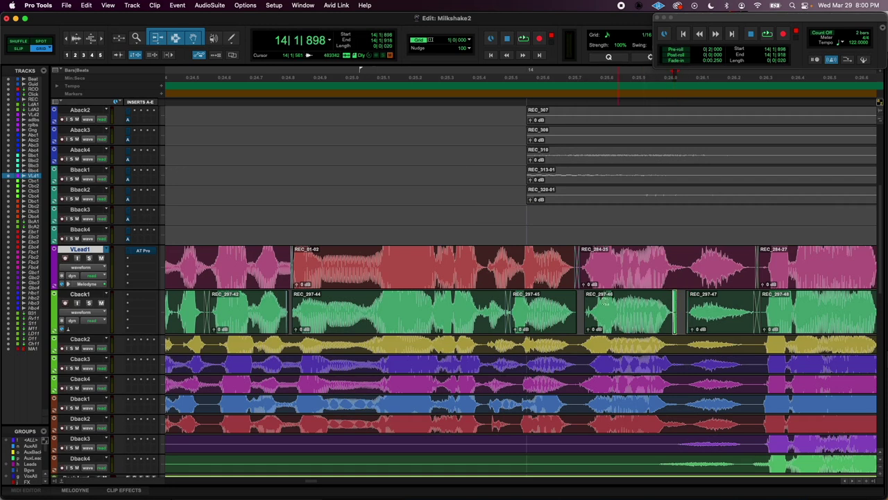
click(585, 292)
drag(577, 294, 574, 294)
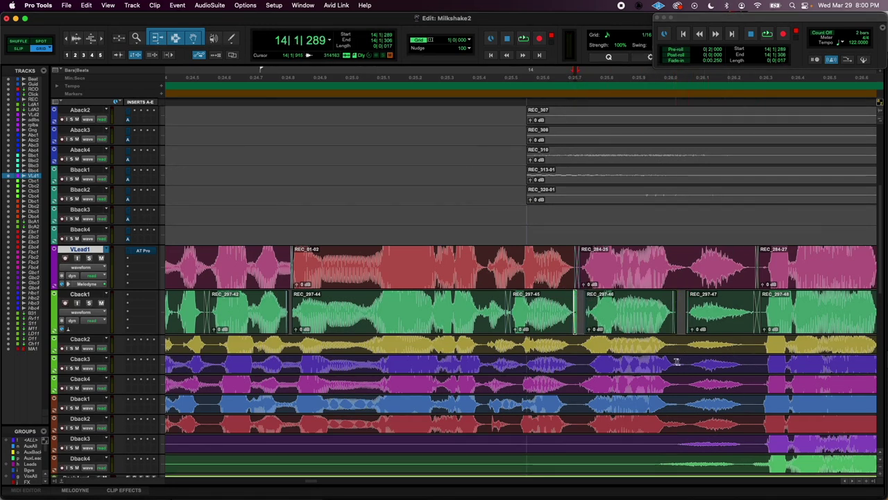
drag(683, 341, 758, 431)
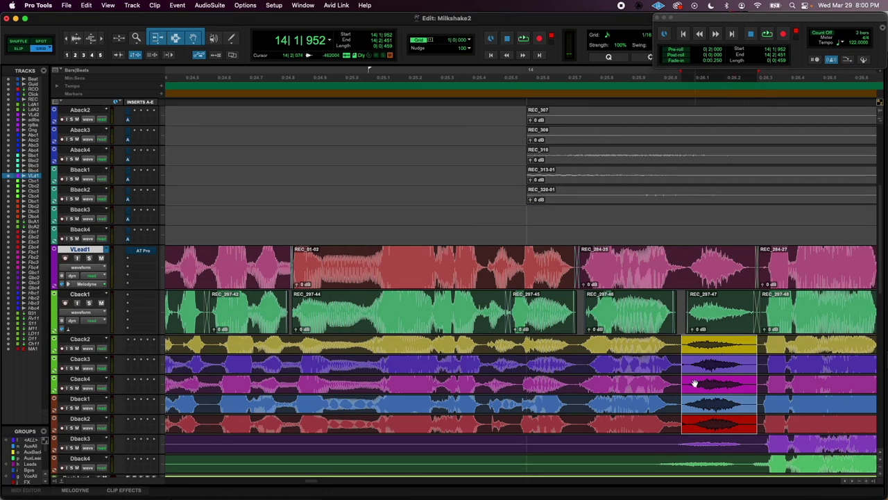
scroll(694, 383, right, 3)
scroll(669, 390, right, 6)
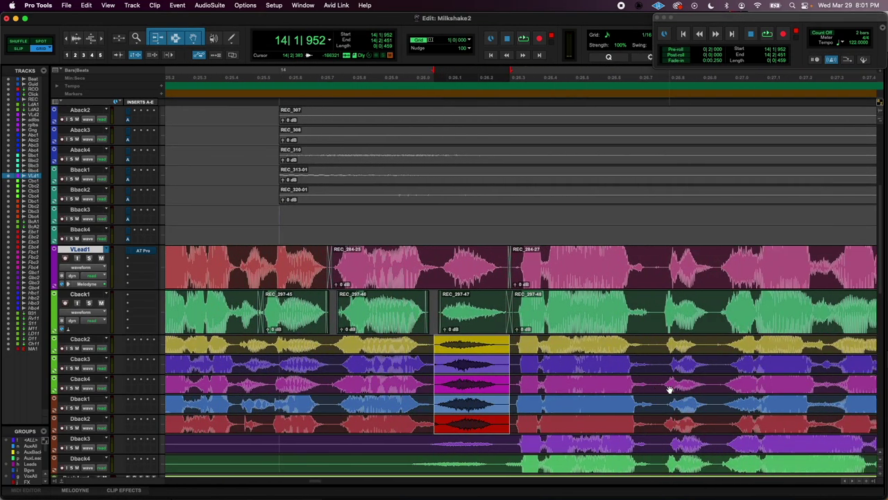
Step: Separate the Cback1 word at 14|3|412 and again in the silence before the following word
click(611, 329)
scroll(610, 330, up, 2)
scroll(605, 330, right, 10)
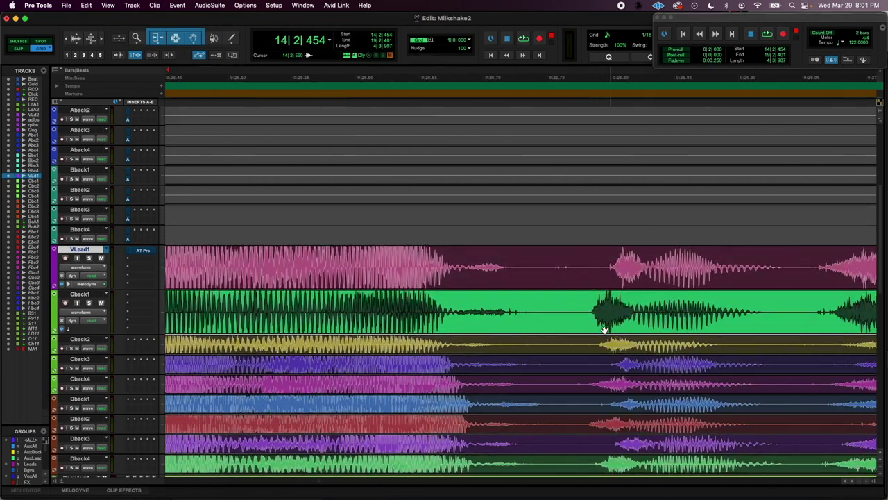
click(555, 309)
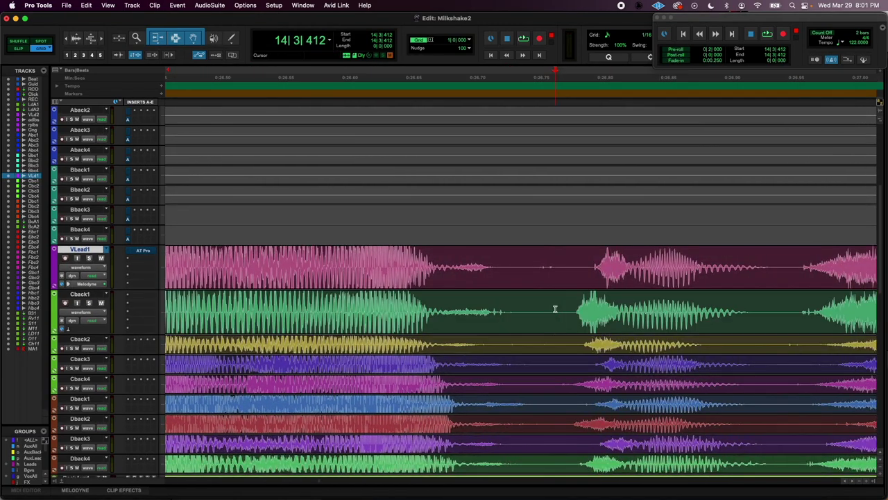
click(775, 307)
key(super+e)
Step: Nudge the separated Cback1 word later until it starts at 14|3|438, matching the lead vocal
click(729, 327)
key(period)
key(period)
key(period)
key(period)
key(period)
key(period)
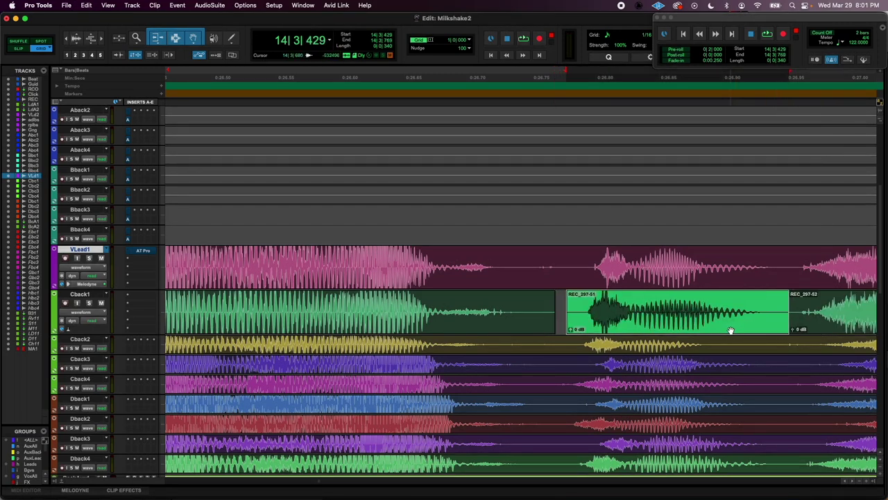
Step: Crossfade the Cback1 join from 14|3|771 to 14|3|785 and fade the edges around the gap, with a fade-in from 14|3|438 to 14|3|462
scroll(730, 330, right, 6)
scroll(731, 330, up, 1)
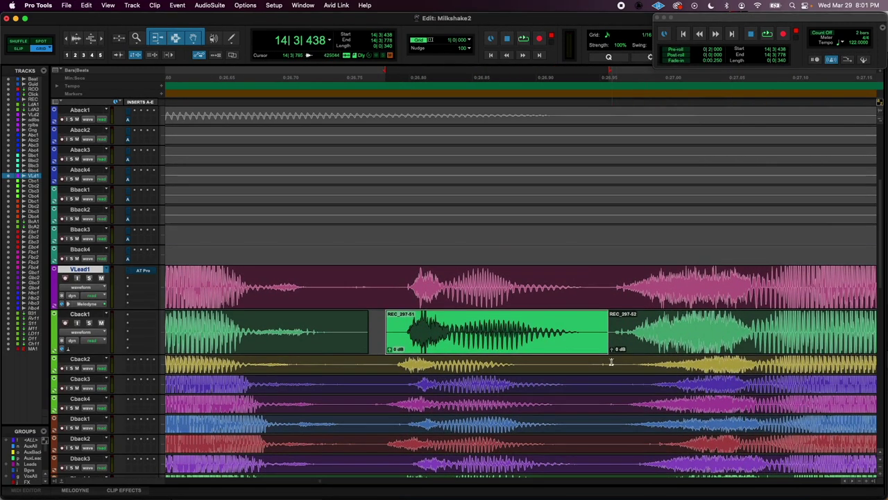
drag(612, 352, 605, 352)
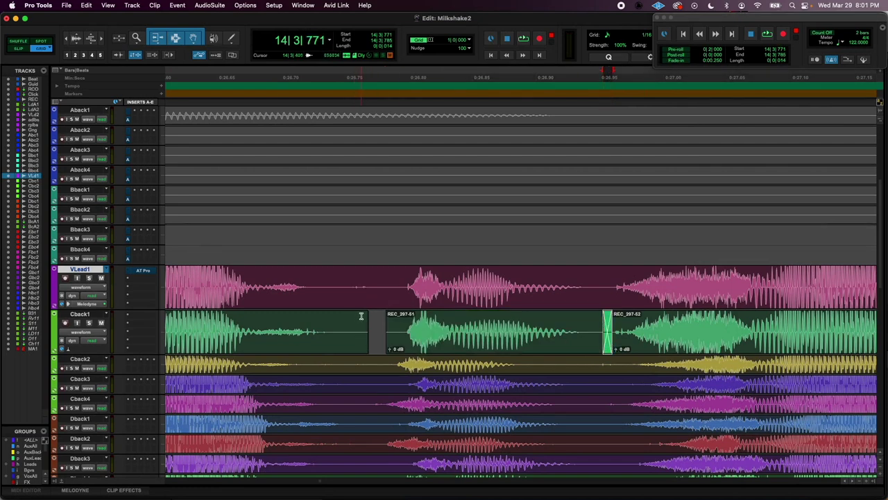
click(362, 317)
key(g)
click(402, 317)
key(d)
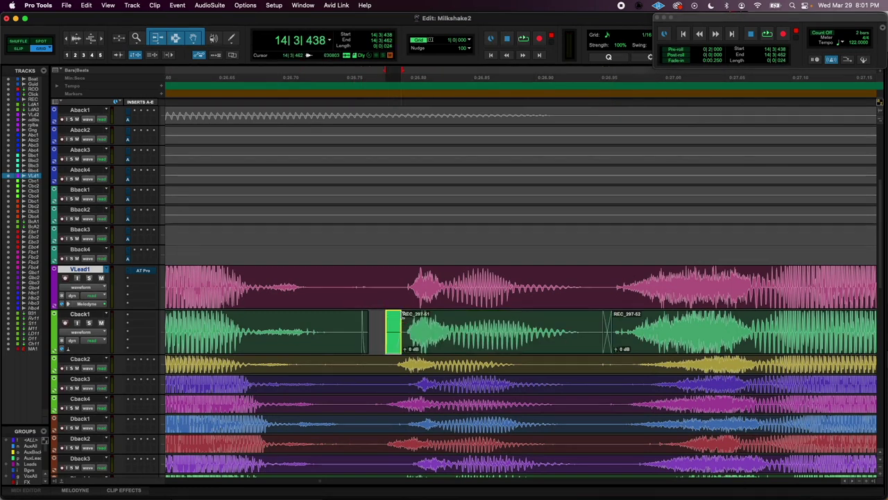
Step: Separate the long Cback1 clip at 14|4|446, in the quiet stretch between two words
scroll(404, 318, right, 8)
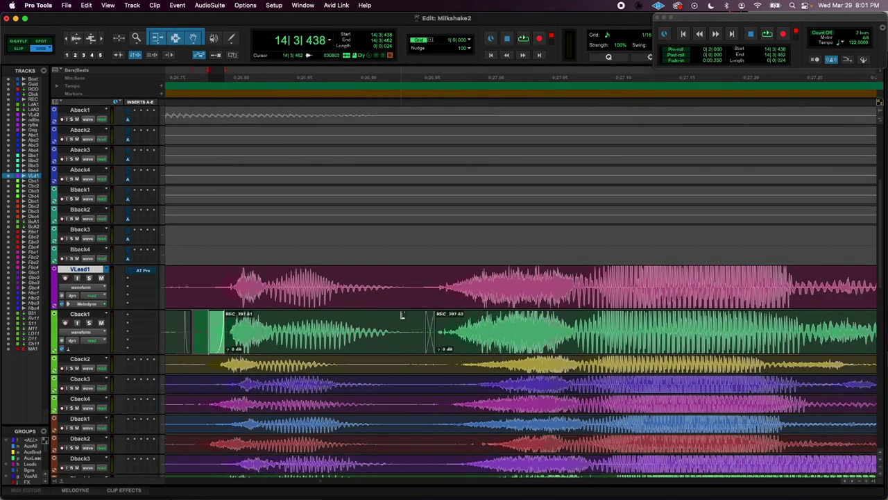
click(422, 343)
scroll(427, 343, right, 5)
scroll(431, 344, up, 1)
scroll(432, 345, right, 5)
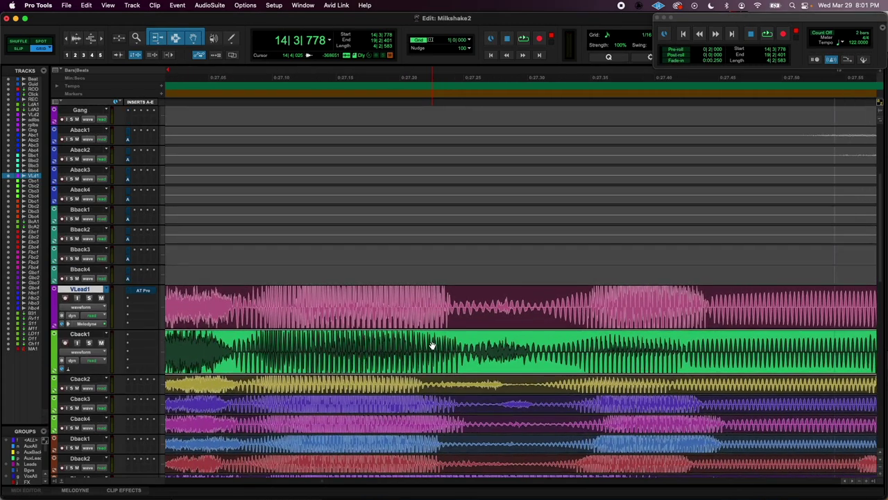
click(391, 344)
key(b)
Step: Nudge the last Cback1 clip later until it starts at 14|4|473
click(416, 368)
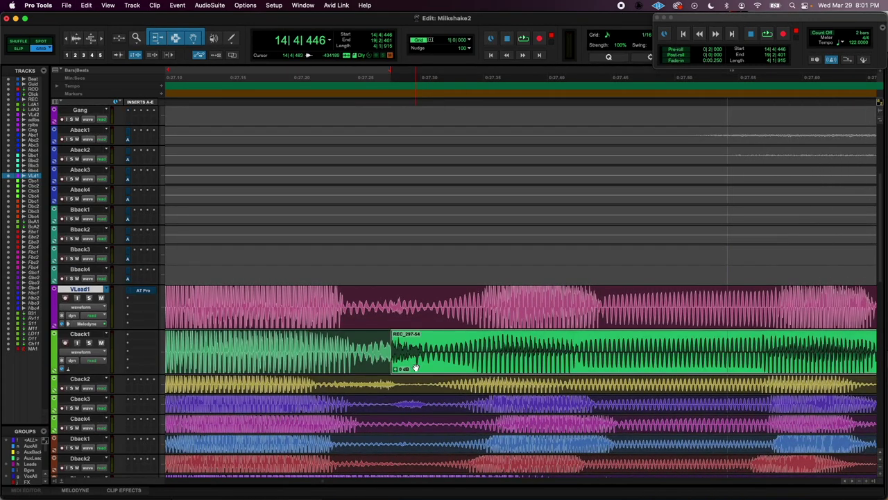
key(period)
key(period)
key(period)
key(period)
key(period)
key(period)
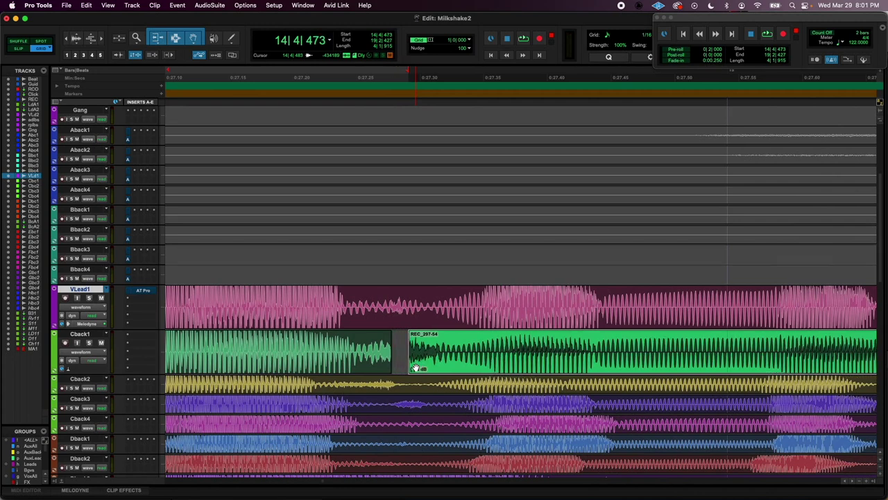
Step: Crossfade the Cback1 gap from 14|4|408 to 14|4|483
drag(389, 369, 367, 369)
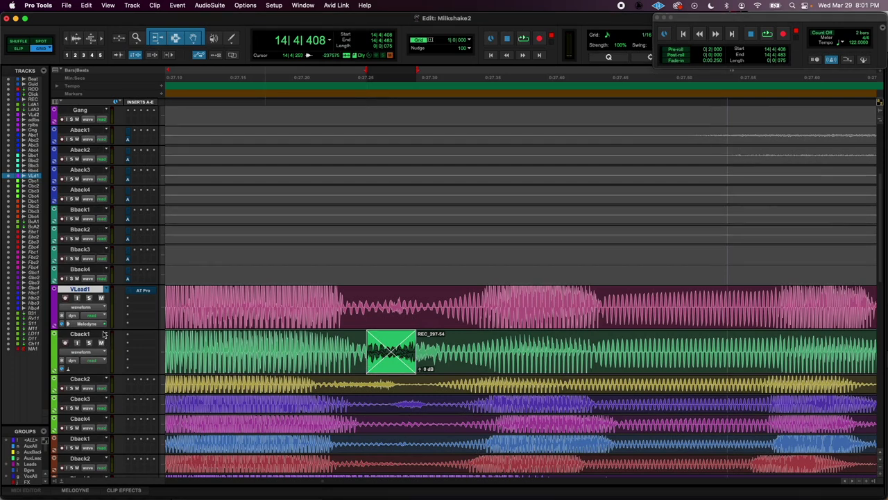
key(r)
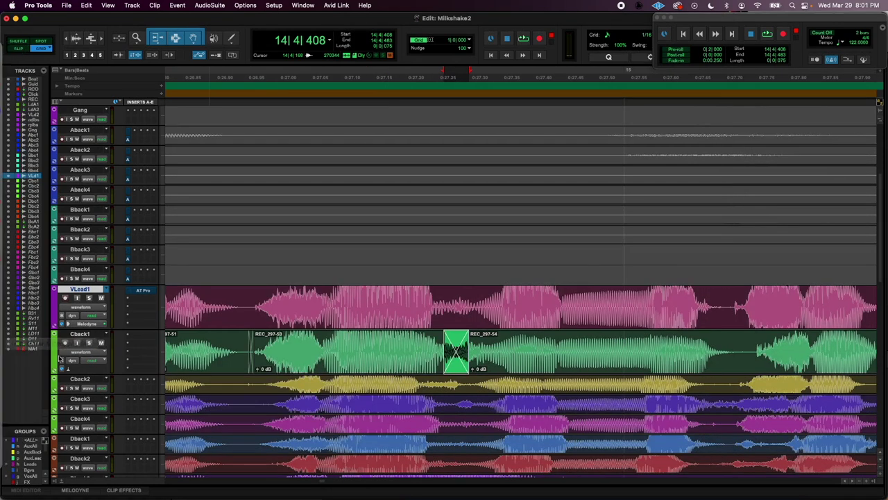
Step: Solo Cback1 and play the crossfaded passage from 14|3|613
click(198, 347)
click(88, 343)
key(space)
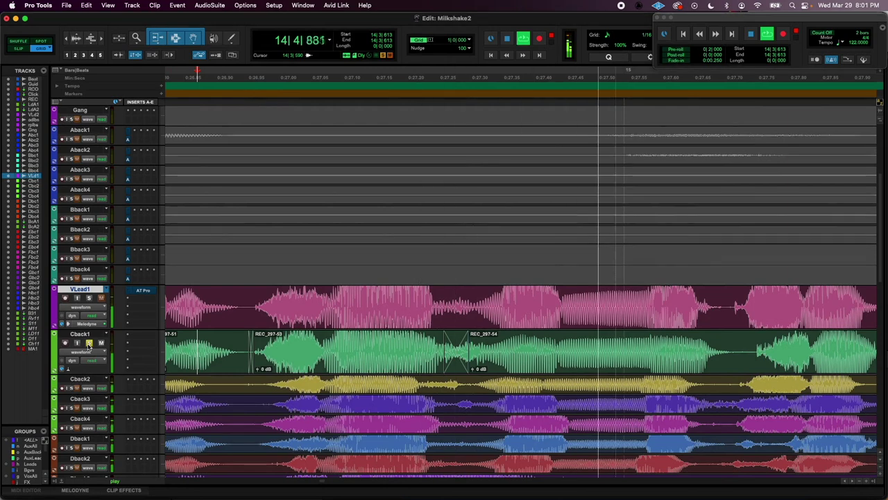
key(space)
key(space)
key(space)
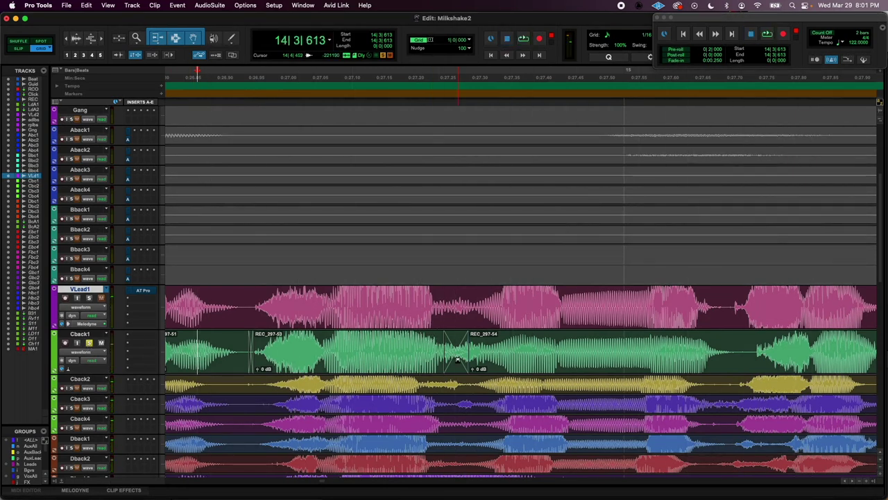
Step: Remove the crossfade between the two Cback1 clips and play the passage from just after 14|3|613
click(452, 370)
key(Delete)
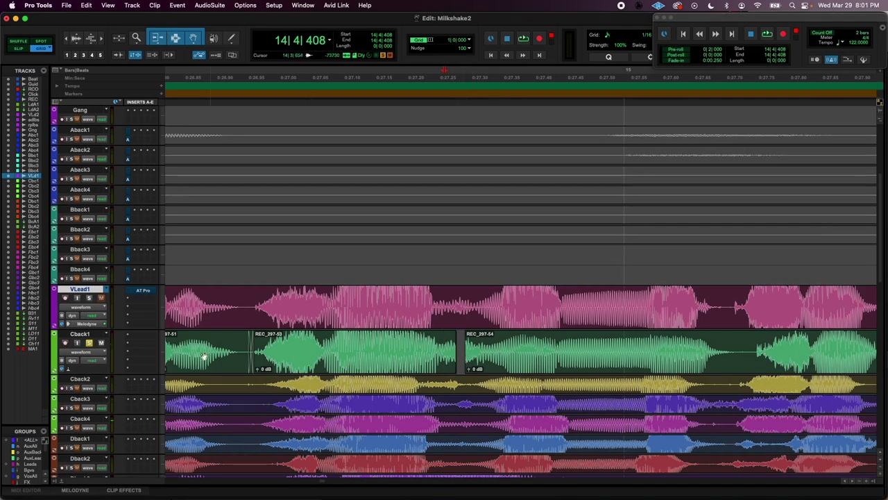
click(202, 345)
key(space)
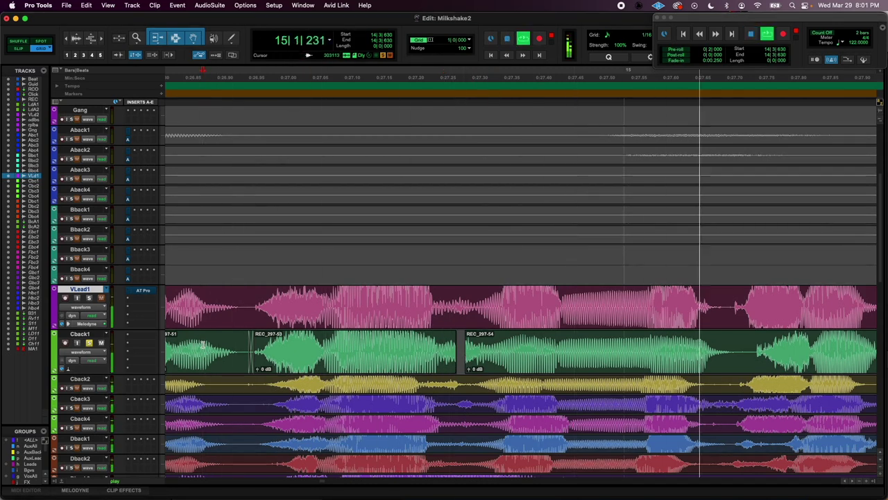
key(space)
Step: Fade the Cback1 clip edges on both sides of the gap after 14|4|446 and play from 14|3|628
drag(456, 335, 452, 336)
click(466, 339)
click(202, 348)
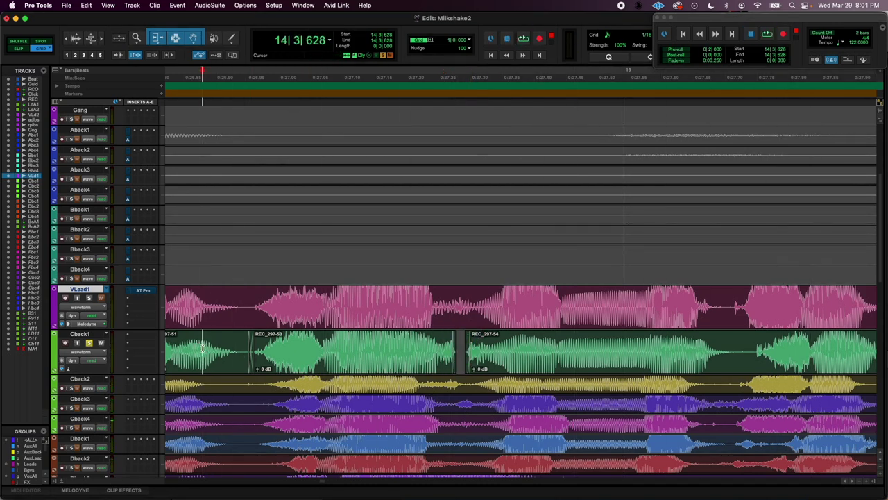
key(space)
key(space)
Step: Crossfade Cback1 clip REC_297-53 into REC_297-54 from 14|4|403 to 14|4|488 and play from 14|3|657
click(479, 359)
key(ctrl+alt+Tab)
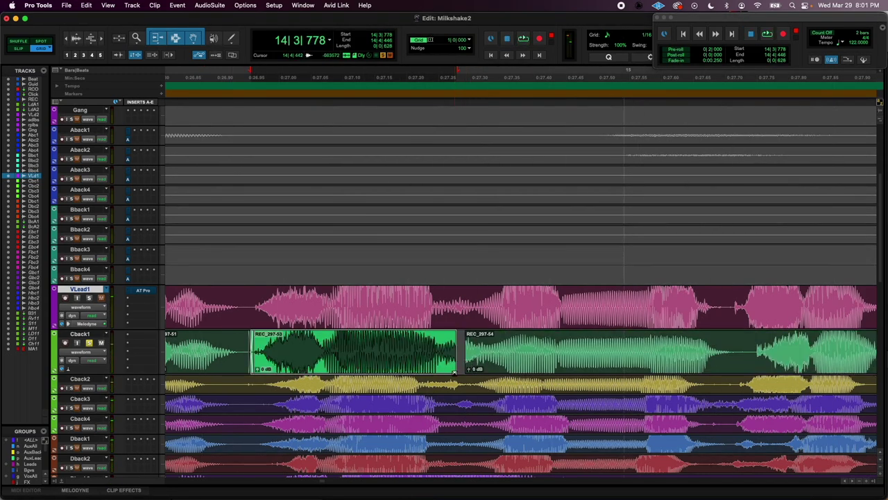
drag(455, 372, 442, 368)
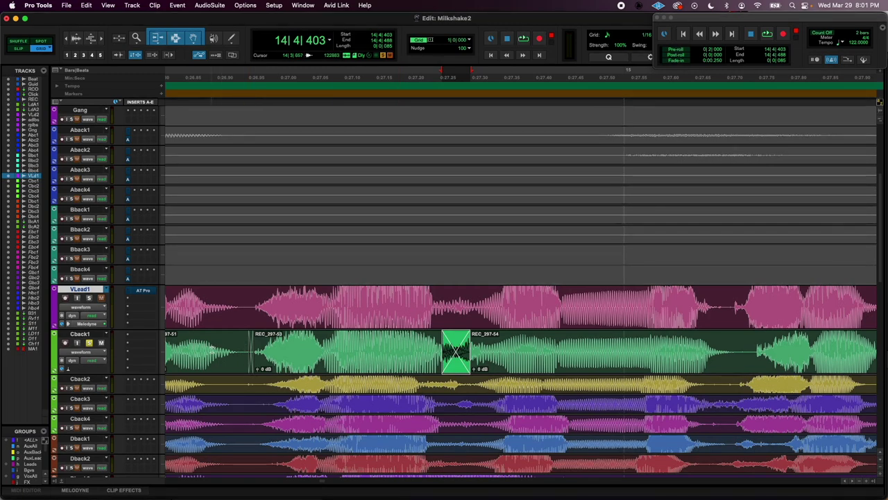
click(212, 351)
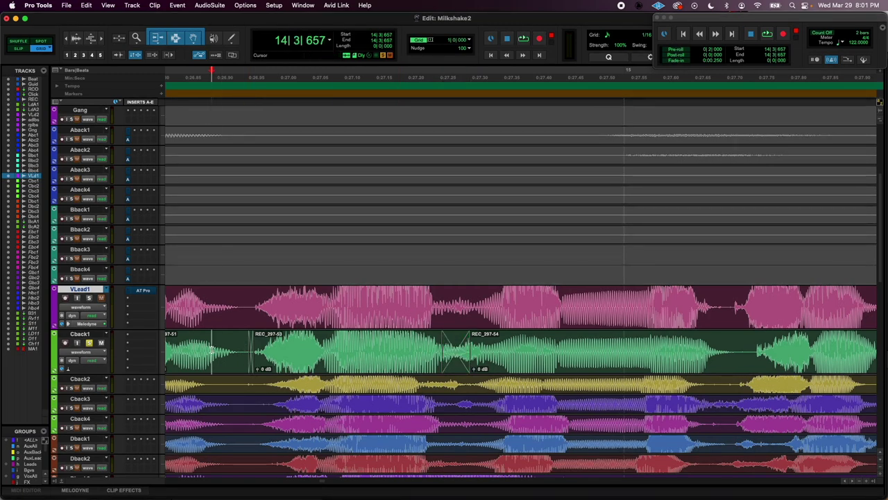
key(space)
key(space)
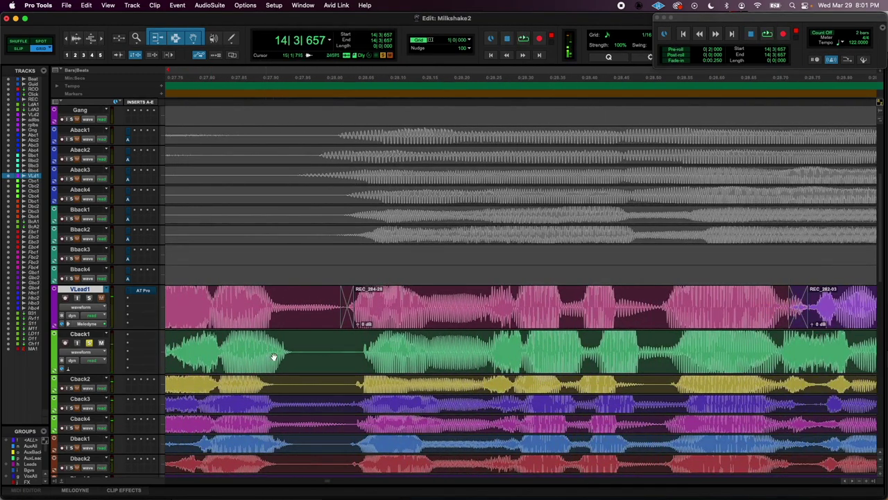
Step: Crossfade into Cback1 clip REC_297-56 from 15|1|298 to 15|1|360 and fade the clip edges around the gap before REC_297-57
scroll(272, 356, left, 5)
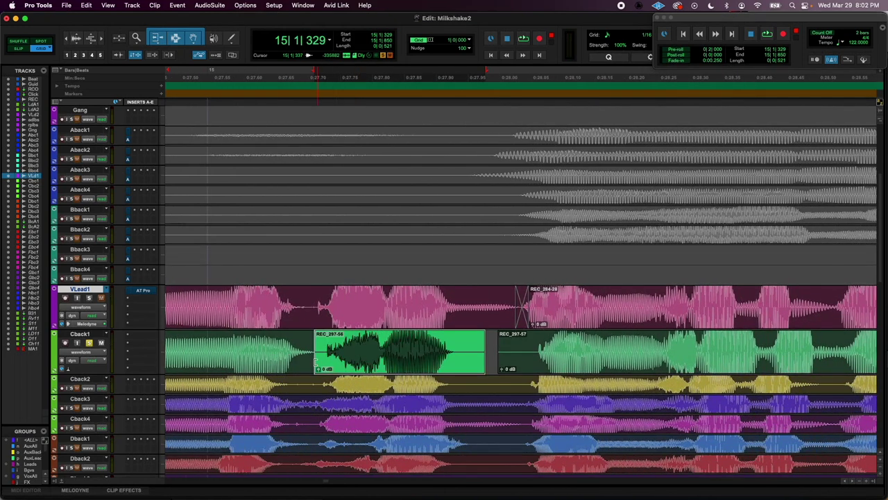
drag(313, 367, 304, 365)
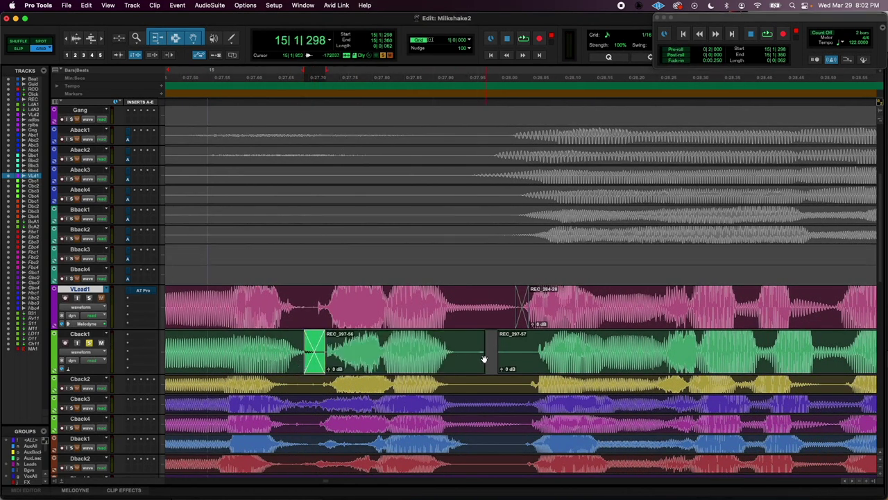
drag(482, 336, 513, 338)
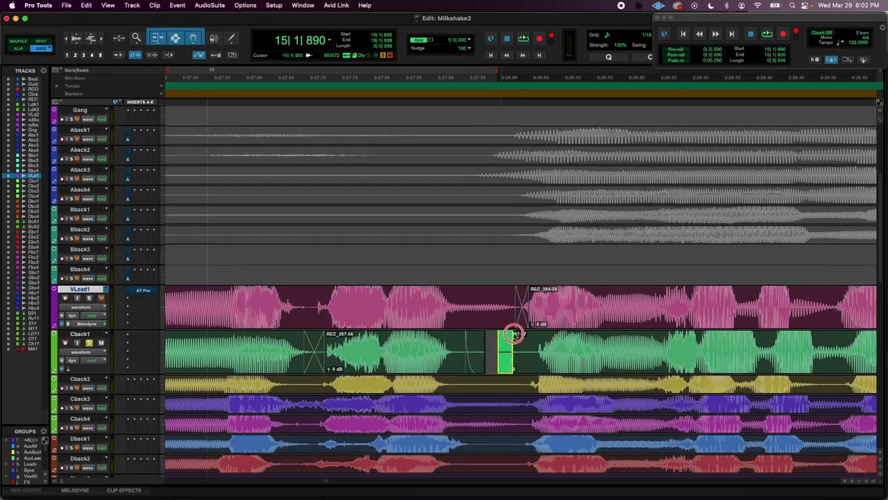
click(603, 364)
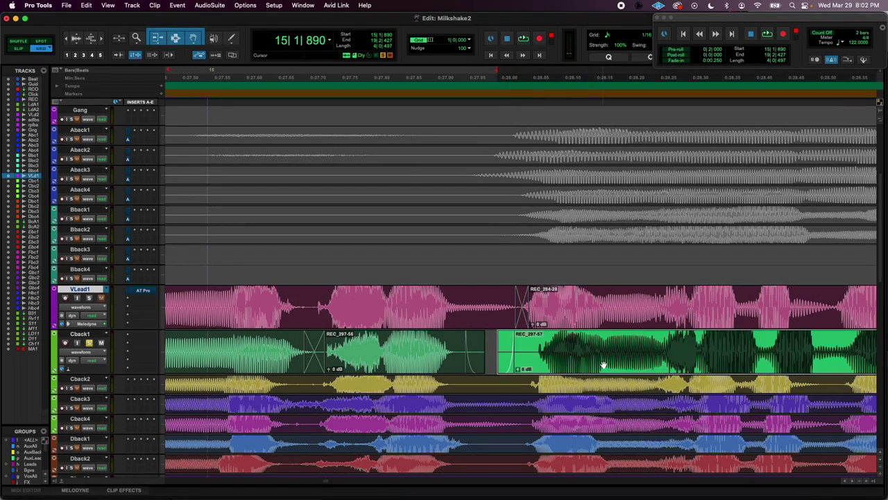
Step: Open the VocAlign Ultra AudioSuite processor and unsolo Cback1
key(r)
key(r)
key(r)
key(r)
key(r)
key(t)
key(t)
scroll(602, 364, up, 2)
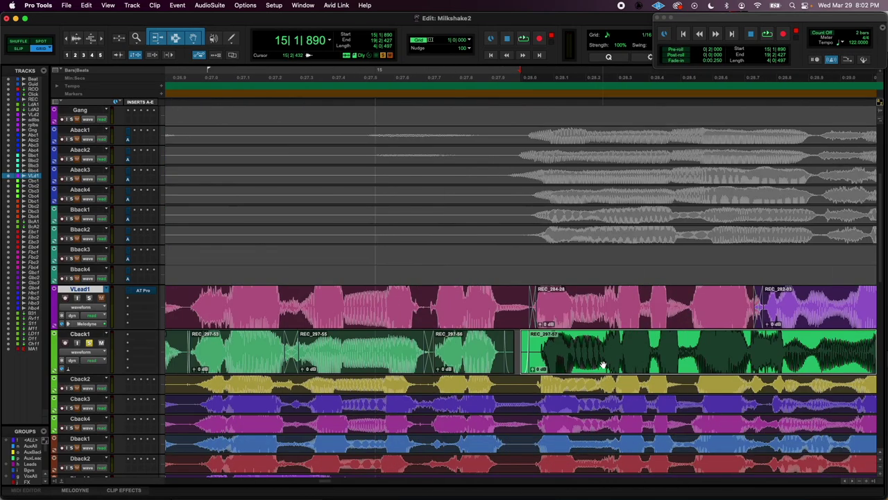
scroll(603, 363, down, 4)
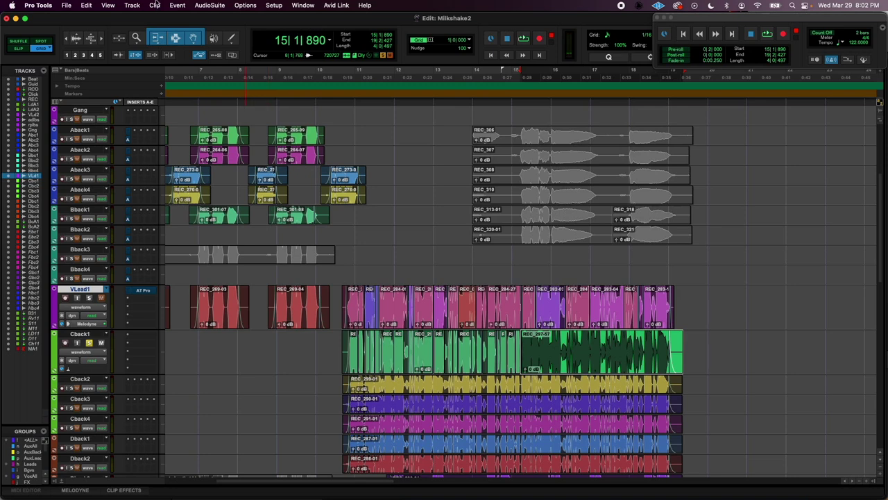
click(198, 4)
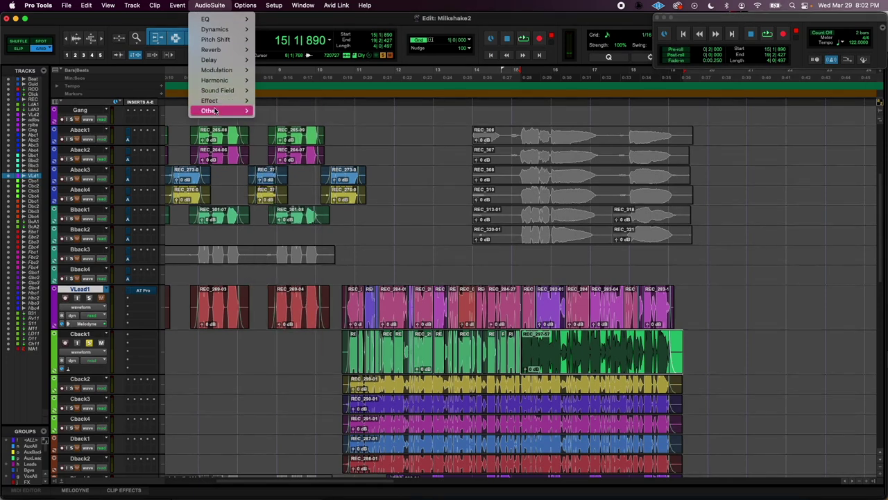
mouse_move(215, 111)
click(316, 192)
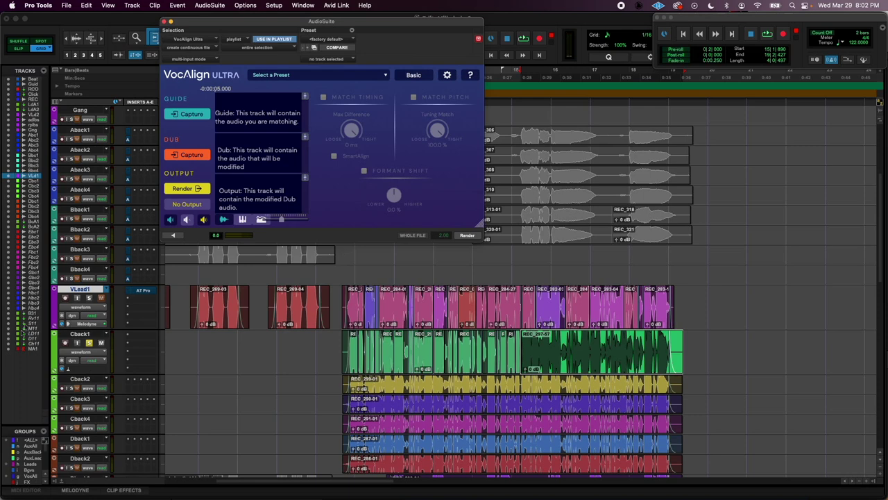
click(88, 345)
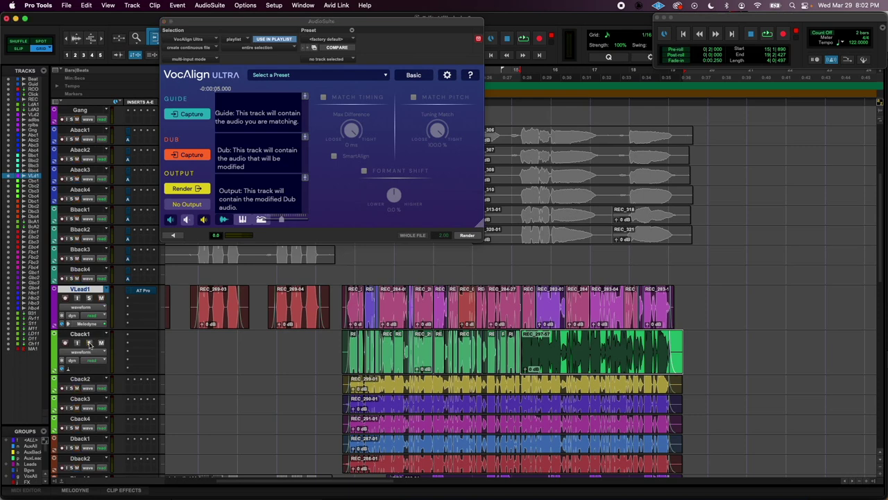
Step: Capture the VLead1 clips from 10|3|641 to 19|1|556 as the VocAlign guide
click(350, 323)
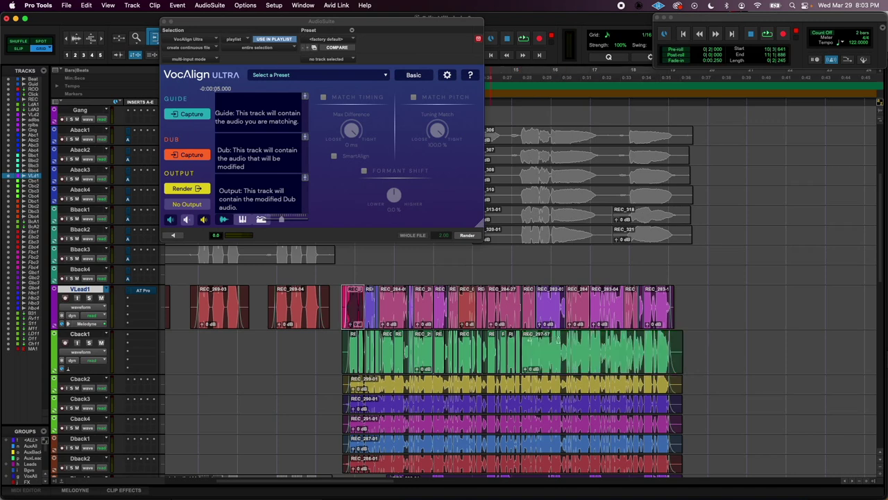
shift+click(672, 324)
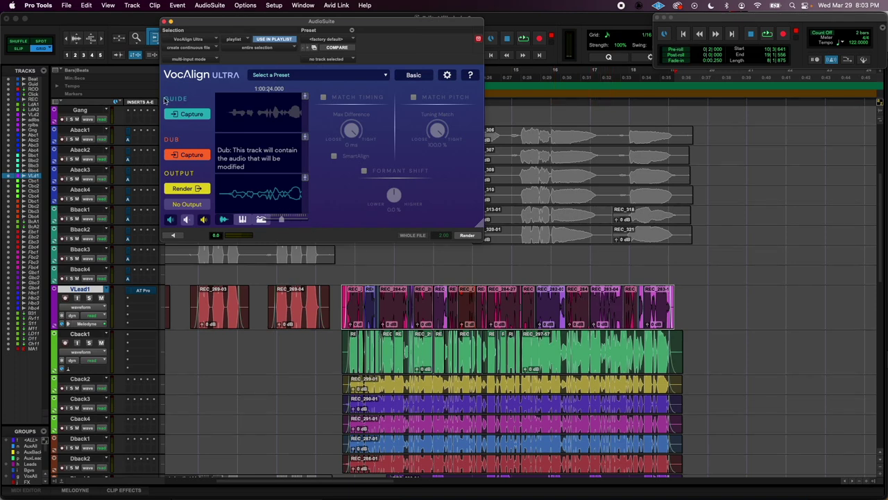
click(344, 329)
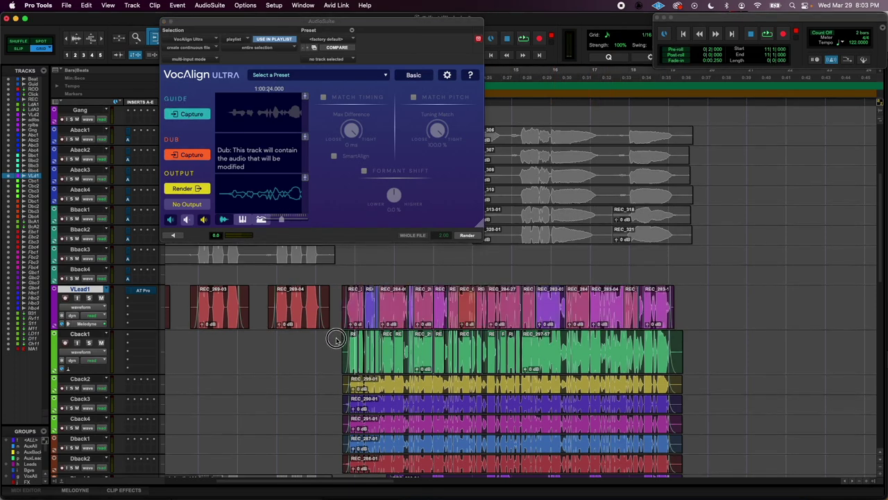
click(353, 304)
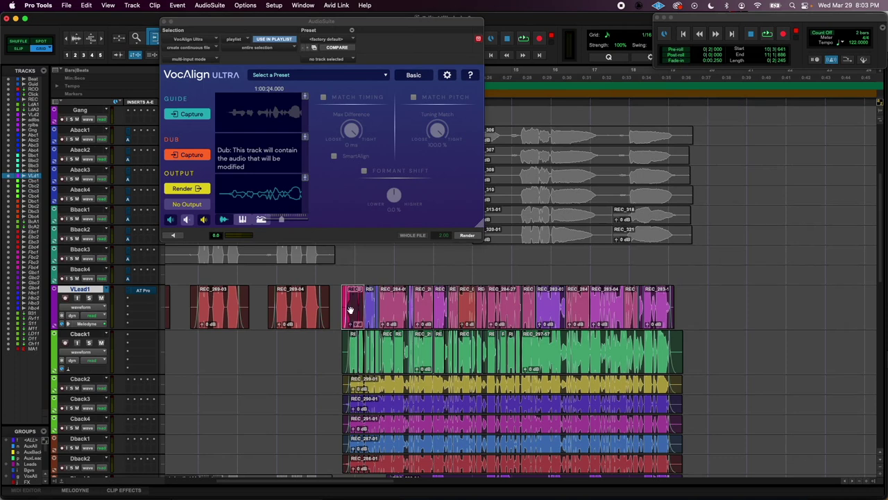
shift+click(665, 324)
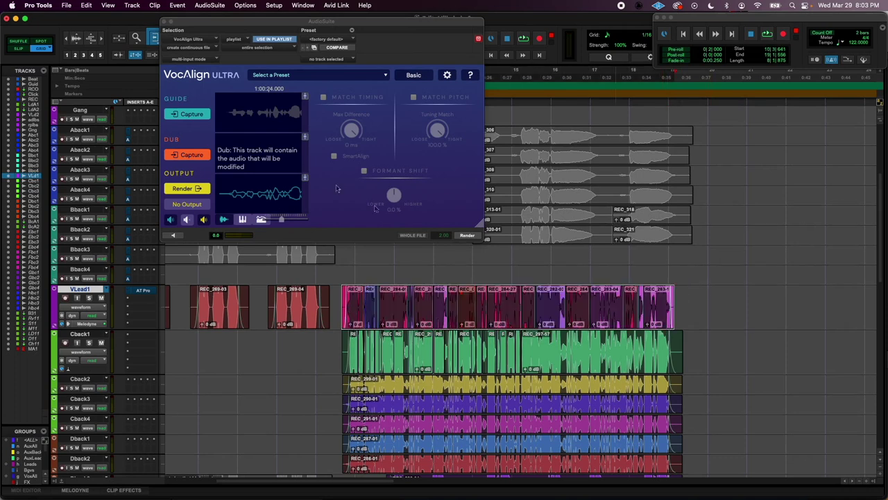
click(206, 113)
Step: Capture the Cback1 clips from 10|3|643 to 19|2|427 as the VocAlign dub
shift+click(348, 375)
shift+click(647, 377)
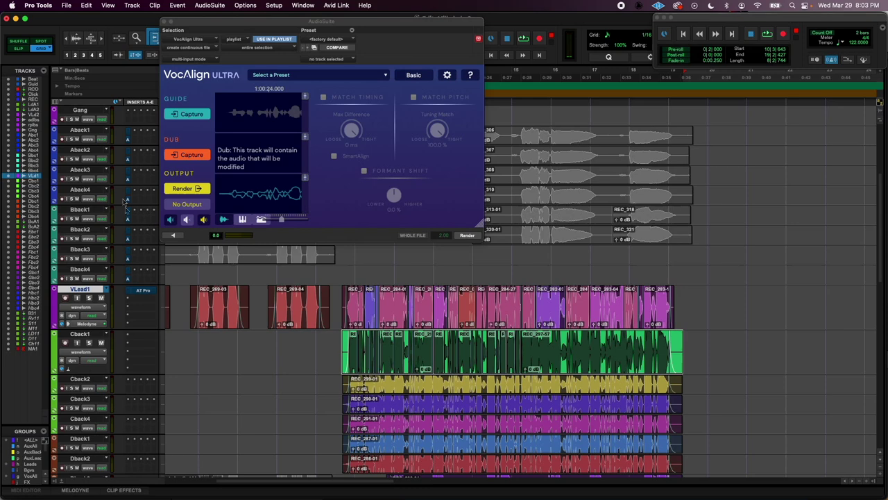
click(194, 155)
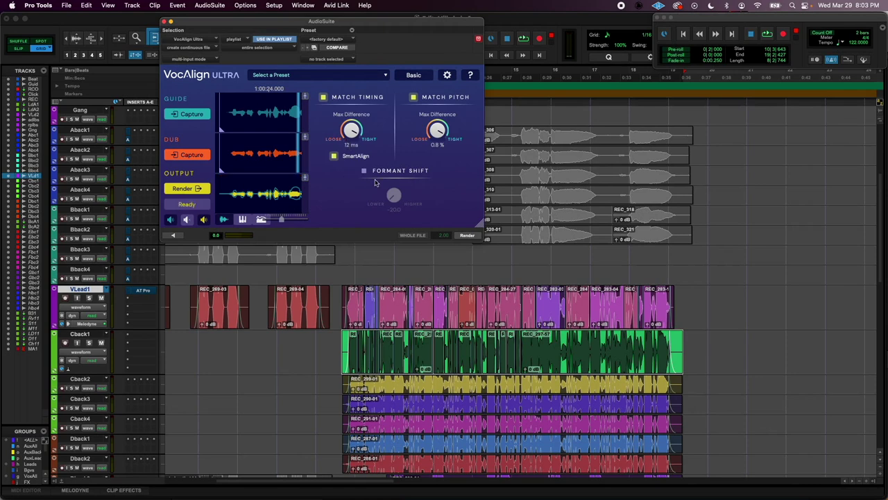
Step: Turn off pitch matching in VocAlign and set the timing match's maximum difference to 22 ms
drag(353, 133, 351, 132)
scroll(353, 132, up, 4)
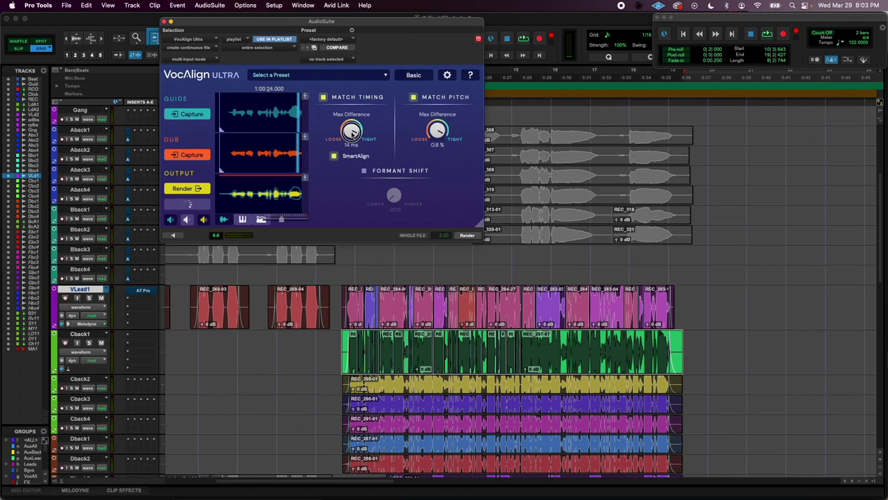
scroll(352, 132, down, 1)
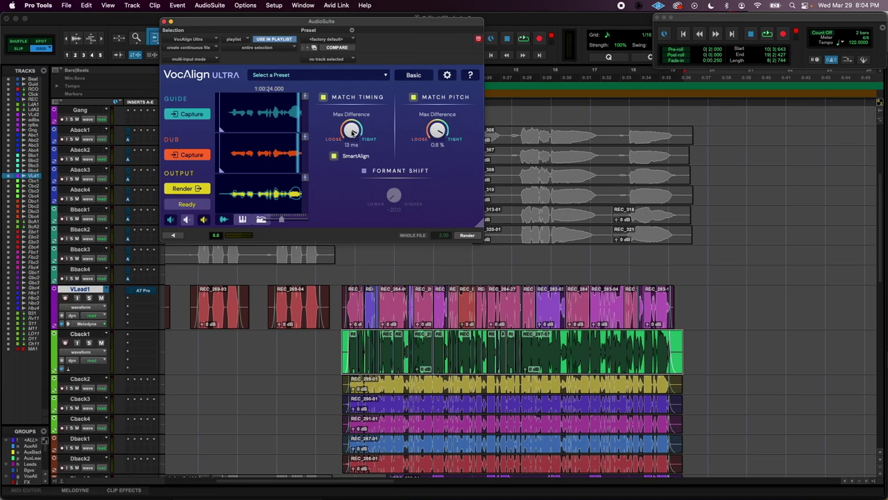
click(414, 98)
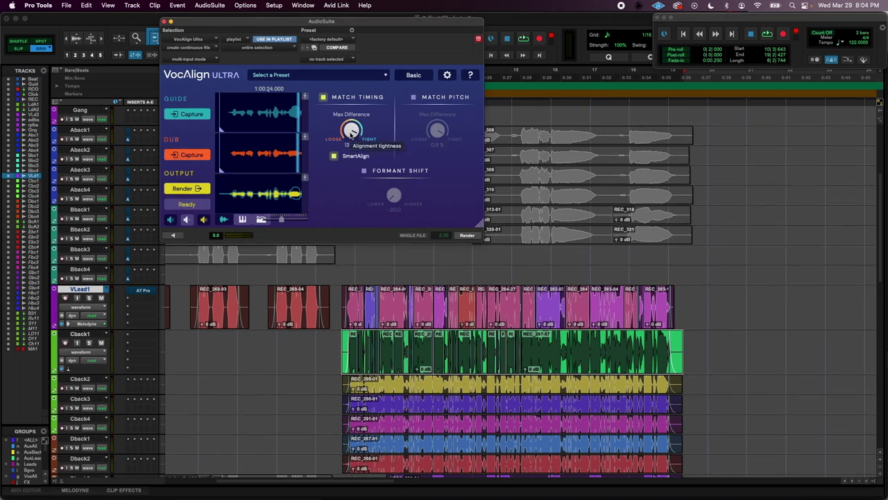
drag(349, 137, 350, 139)
drag(351, 137, 351, 140)
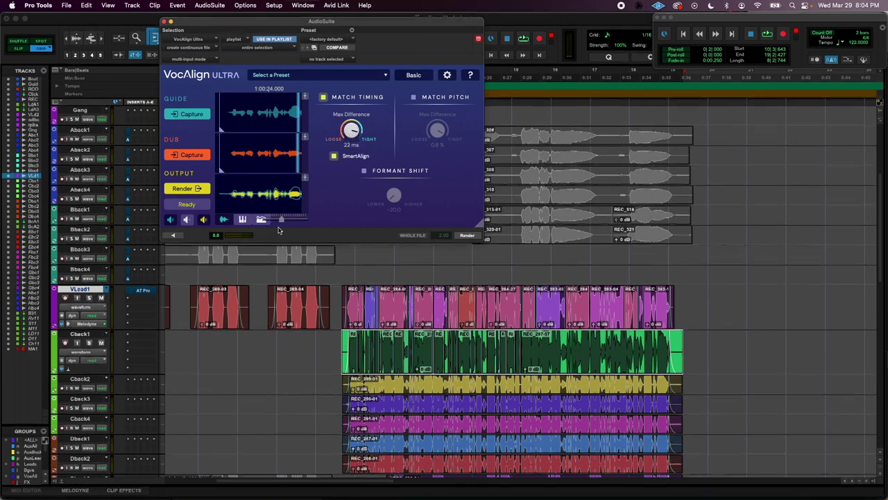
Step: Raise the Cback1 fader in the mixer and return to the edit timeline around the VLead1 and Cback1 clips
key(super+equal)
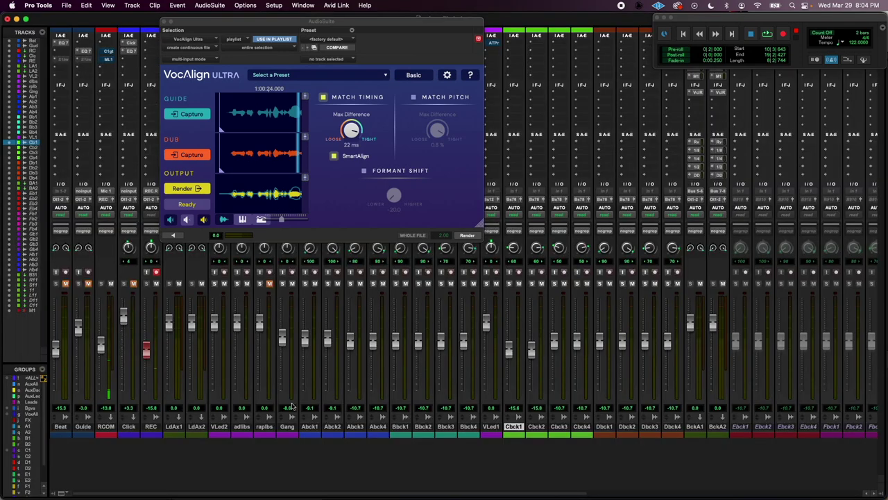
drag(509, 348, 508, 327)
key(super+equal)
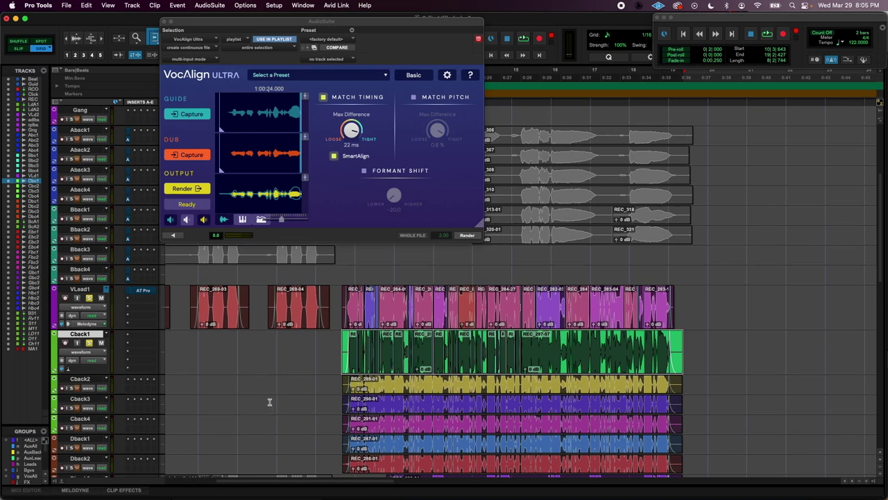
scroll(431, 315, left, 1)
scroll(477, 349, right, 3)
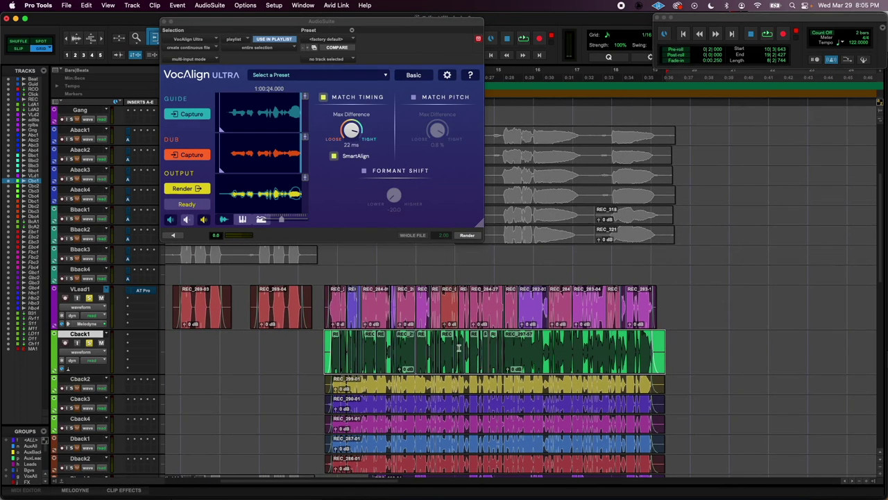
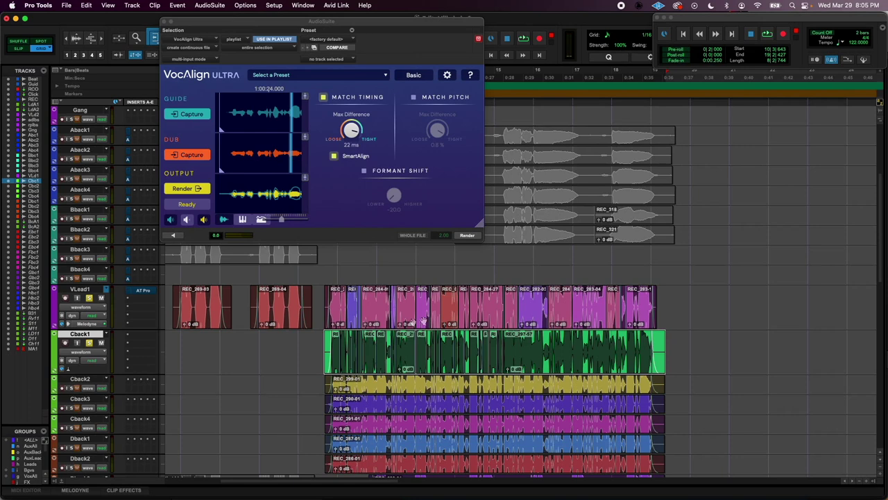
Step: Render the Cback1 clips through VocAlign with a 22 ms timing difference and play the result
click(468, 236)
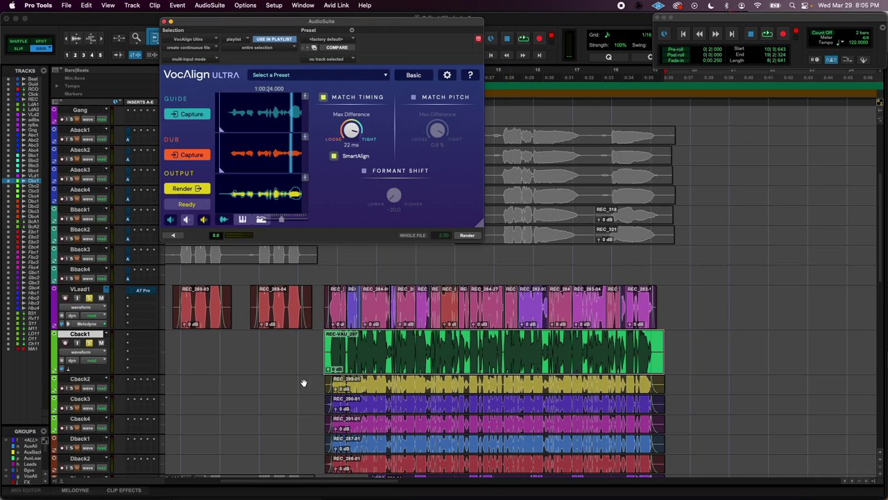
key(space)
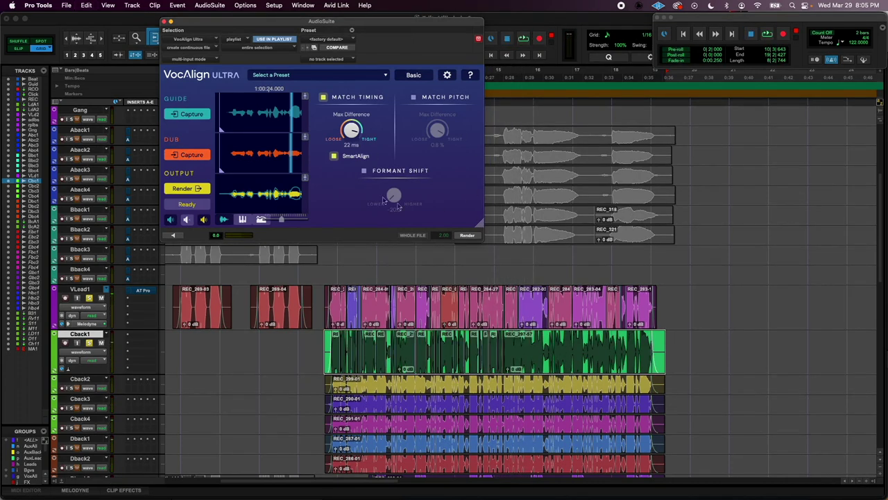
Step: Tighten the maximum timing difference to 2 ms, render the Cback1 clips again and listen to the result
drag(351, 130, 352, 118)
click(468, 235)
key(space)
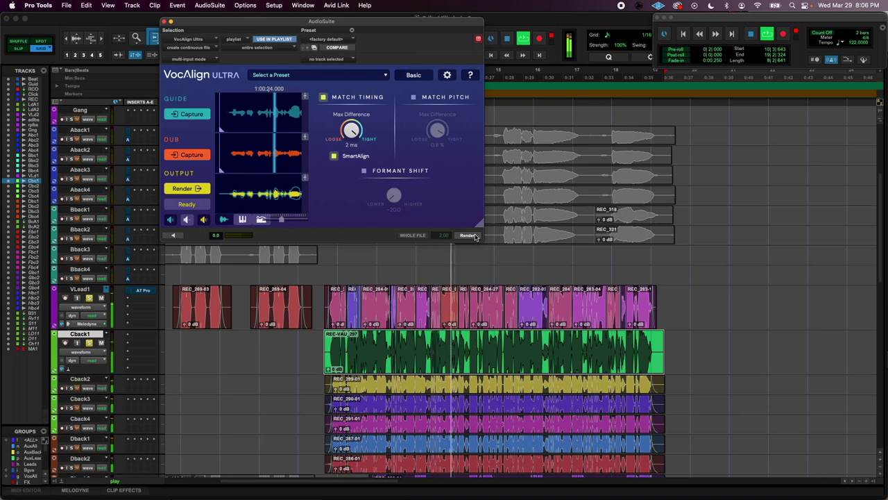
key(space)
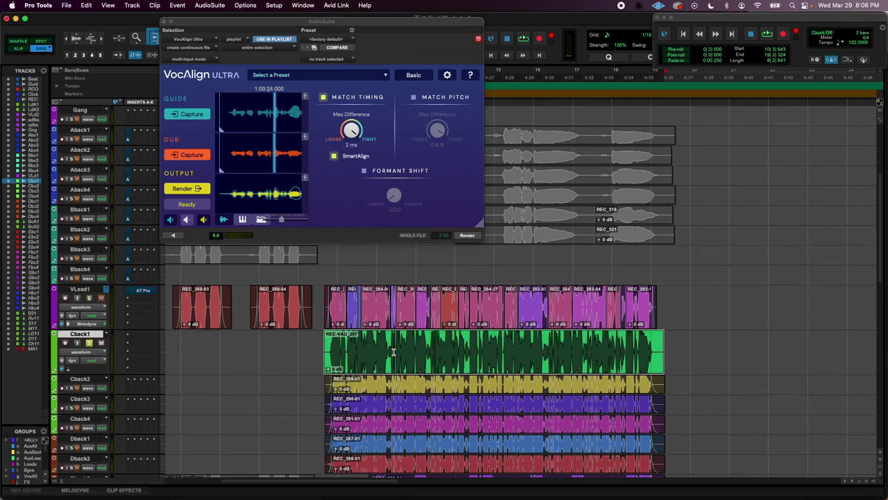
Step: Audition Cback1 on its own and turn off its solo
key(space)
key(space)
click(89, 343)
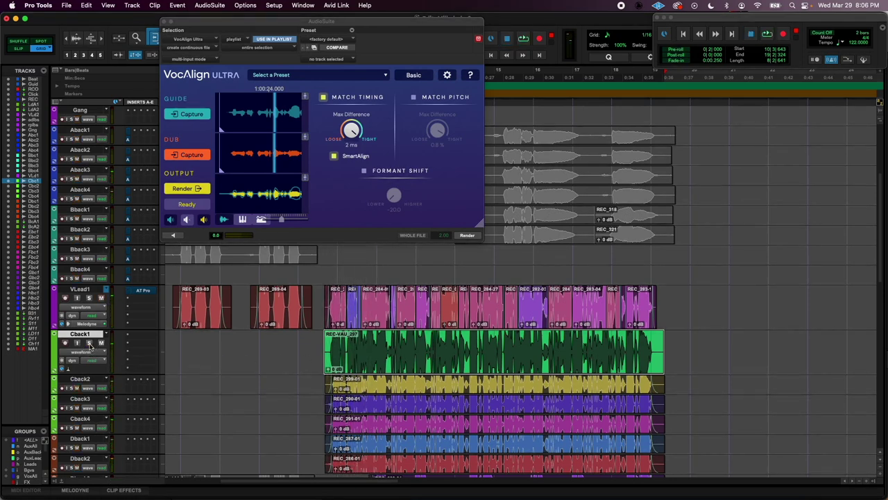
Step: Select the Cback3 clip, solo its track and play it back
click(389, 408)
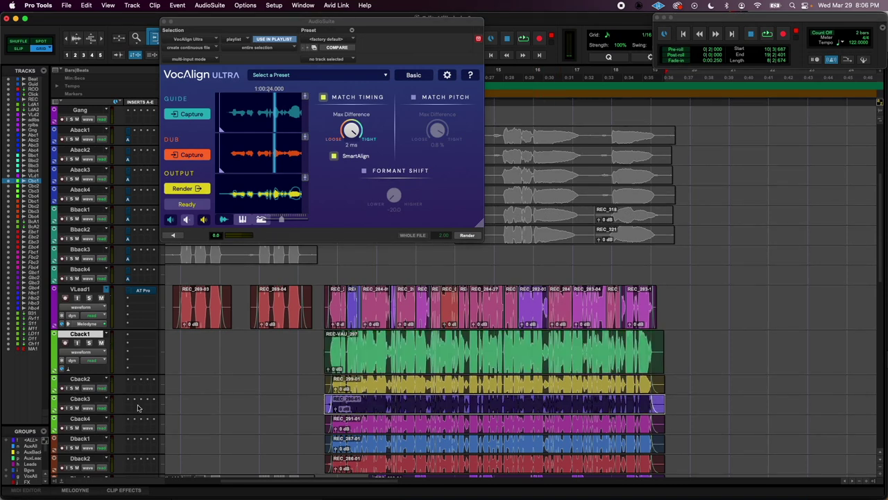
key(space)
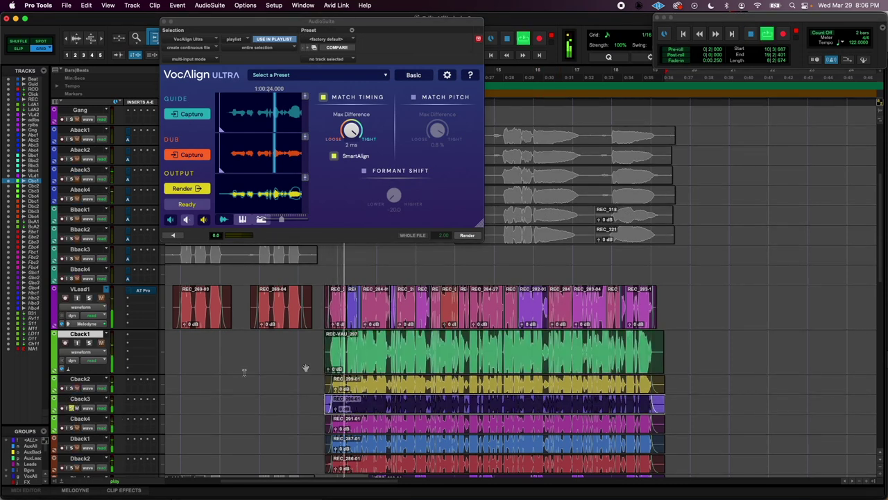
key(space)
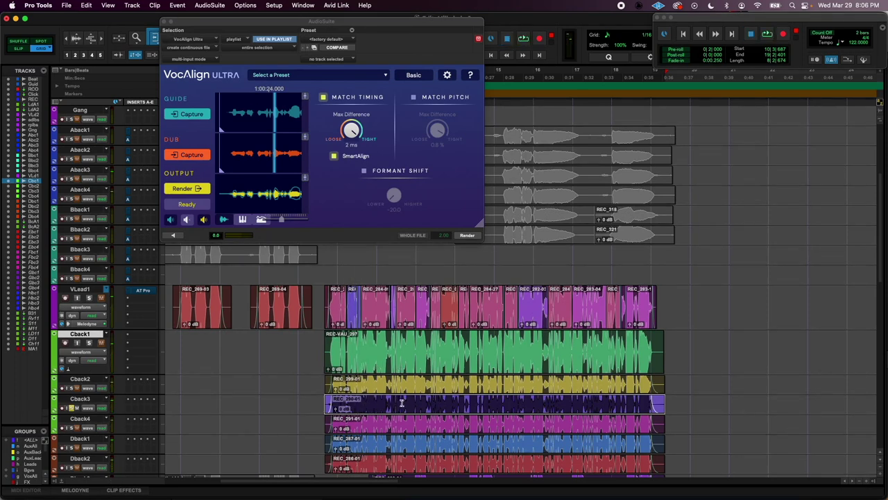
Step: Capture all the VLead1 chorus clips as the guide and the Cback3 clip as the dub, and render the alignment
click(331, 317)
shift+click(645, 323)
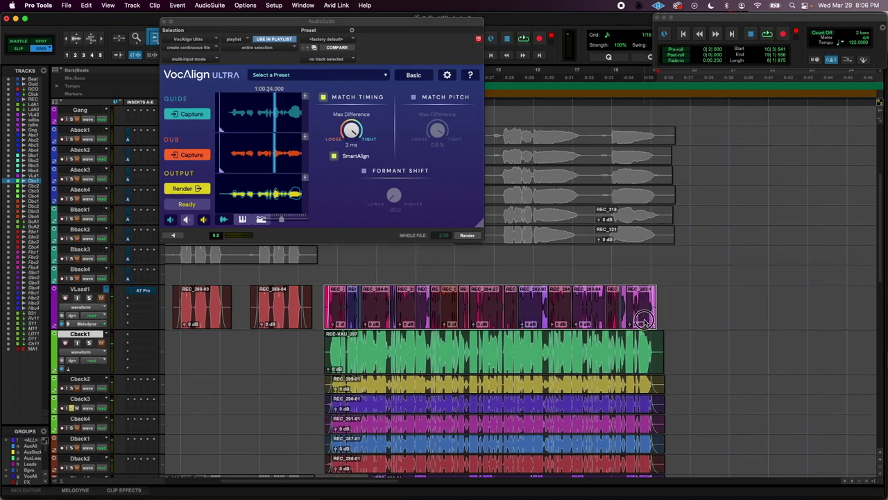
click(191, 115)
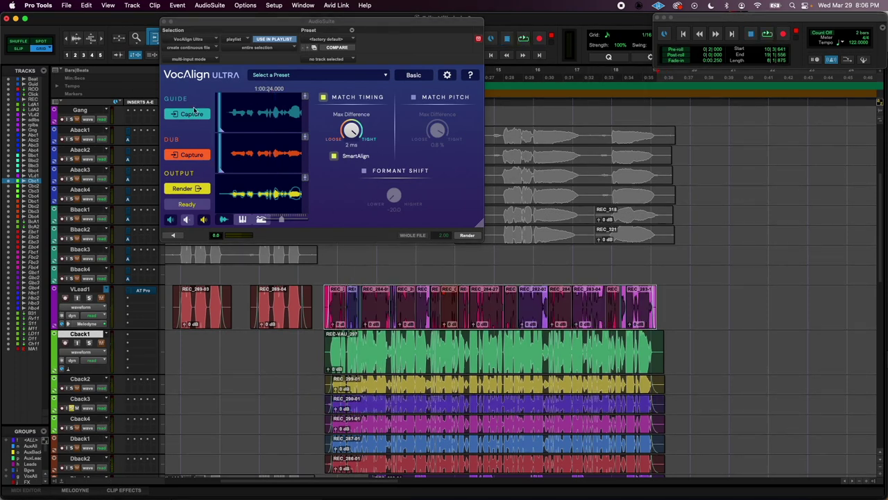
click(366, 409)
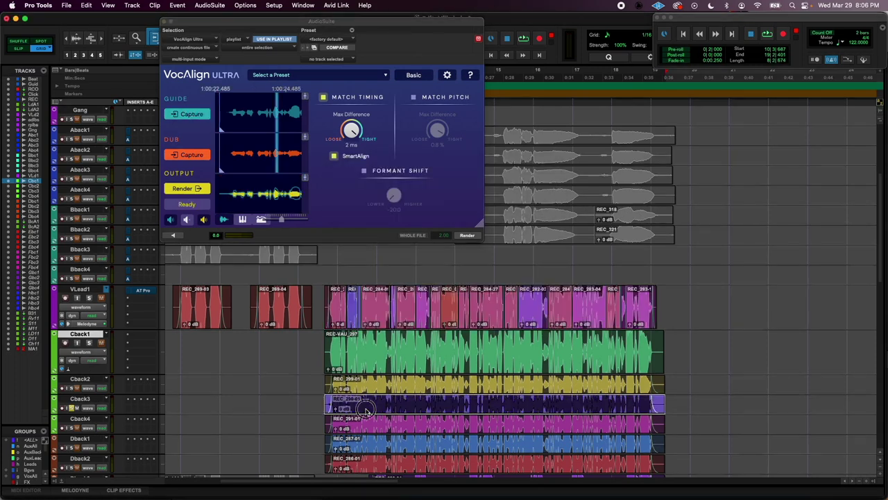
click(192, 155)
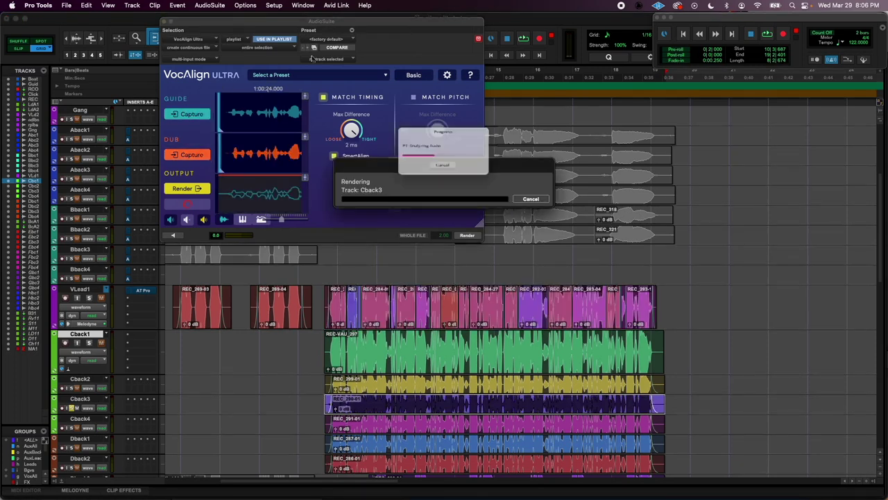
click(469, 236)
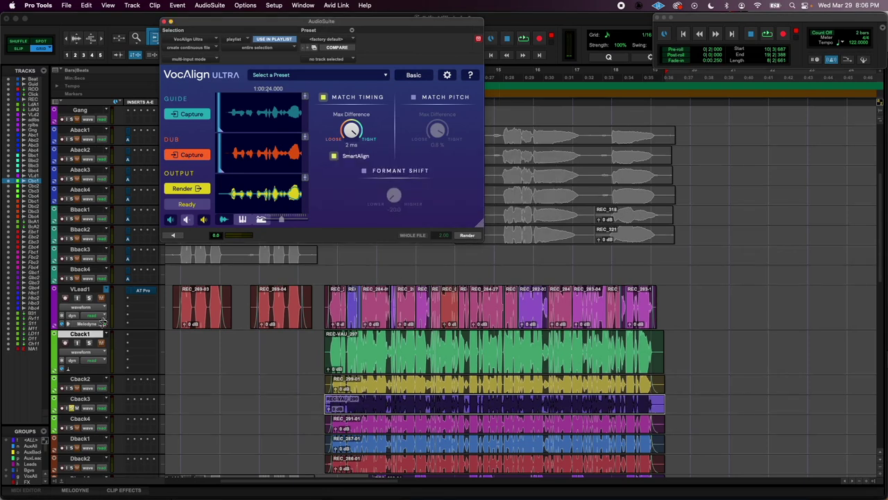
Step: Solo VLead1 together with Cback3 and listen to how the two parts line up
click(88, 298)
key(space)
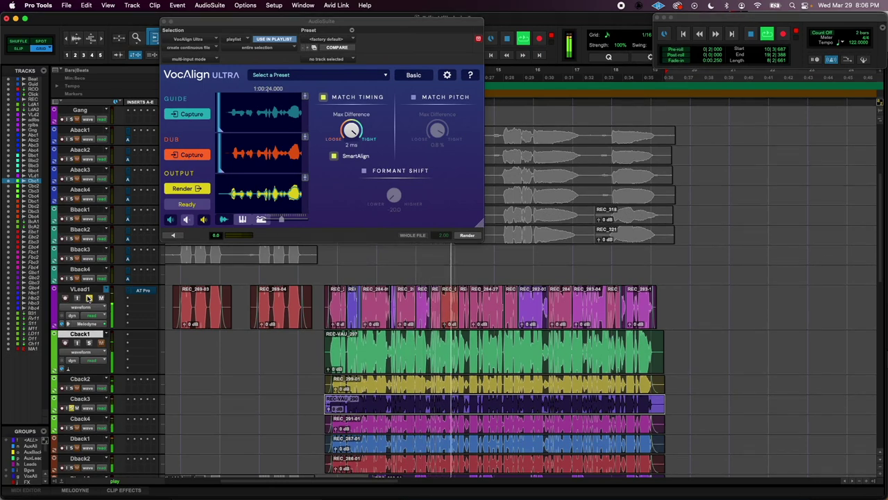
click(89, 298)
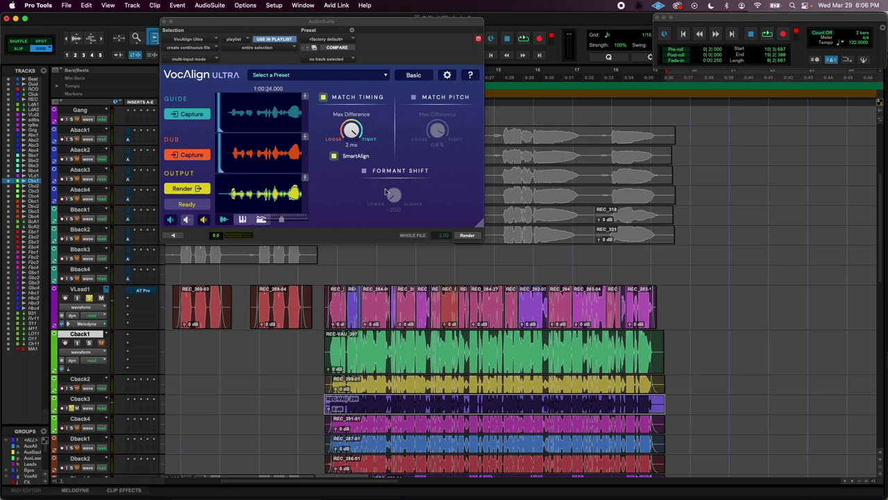
Step: Enable Match Pitch, undo the Cback3 render, render the clip again with pitch matching and listen to it
click(414, 97)
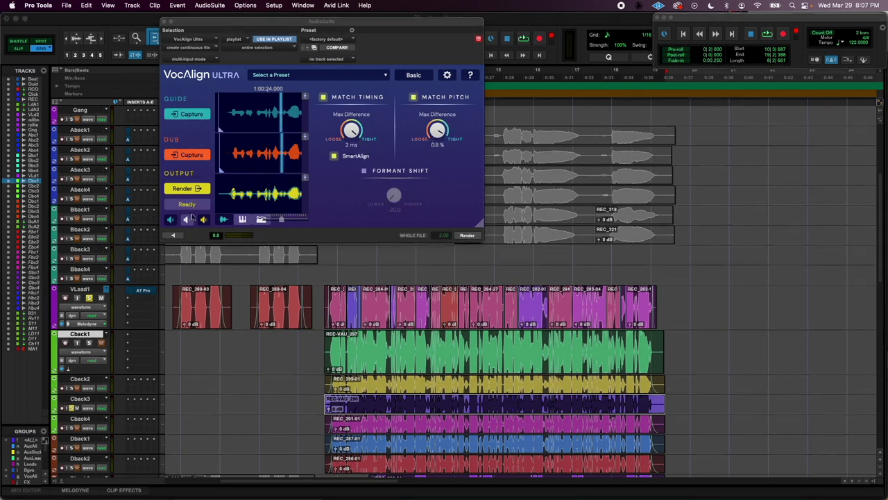
key(super+z)
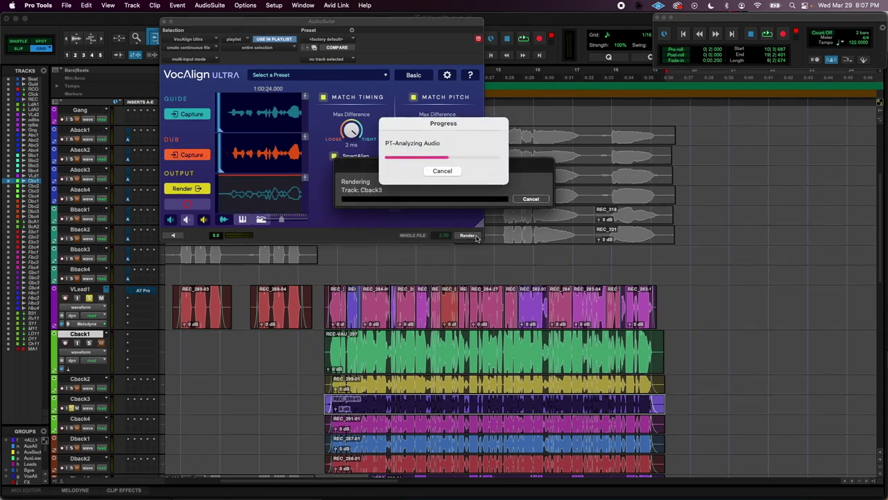
key(space)
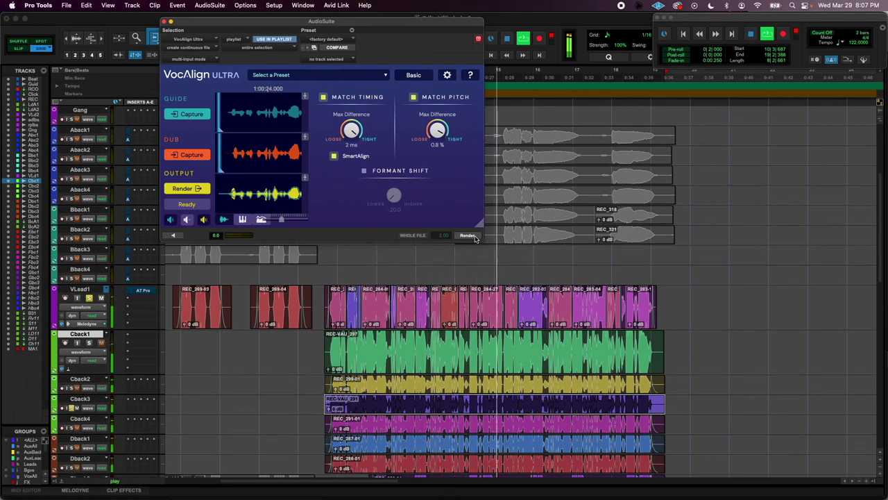
key(space)
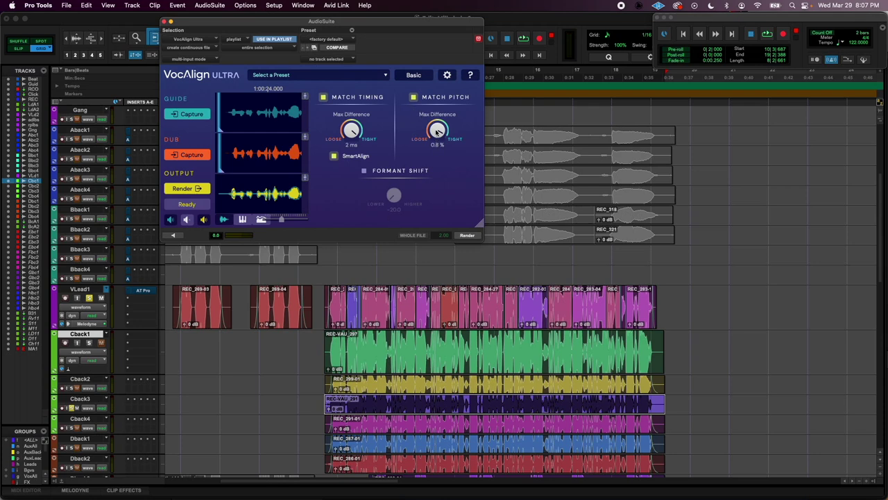
Step: Re-render Cback3 with the pitch difference loosened to 1.5 % and the timing difference set to 22 ms, and play it
scroll(438, 132, up, 2)
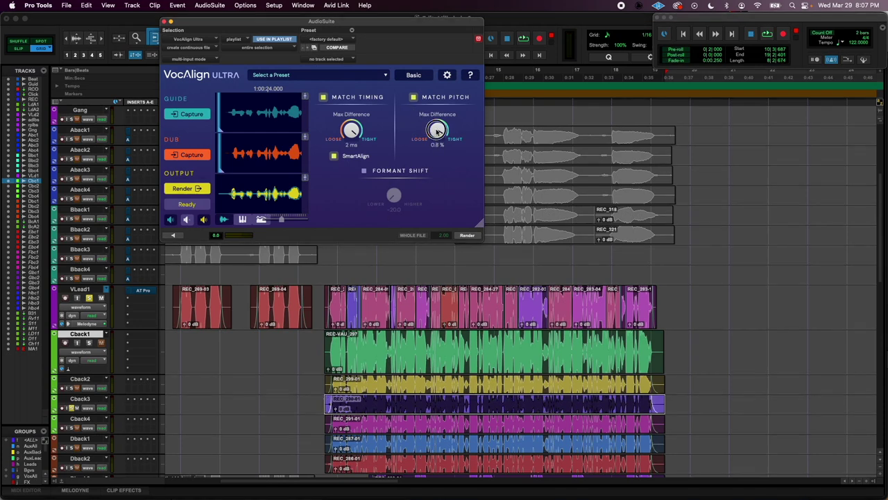
scroll(438, 132, up, 1)
scroll(438, 132, up, 2)
scroll(437, 132, up, 2)
drag(352, 132, 352, 142)
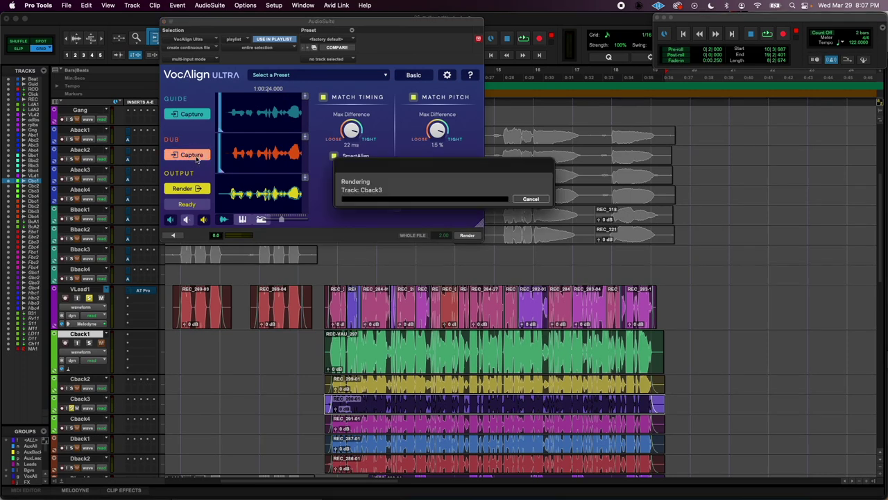
click(469, 235)
key(space)
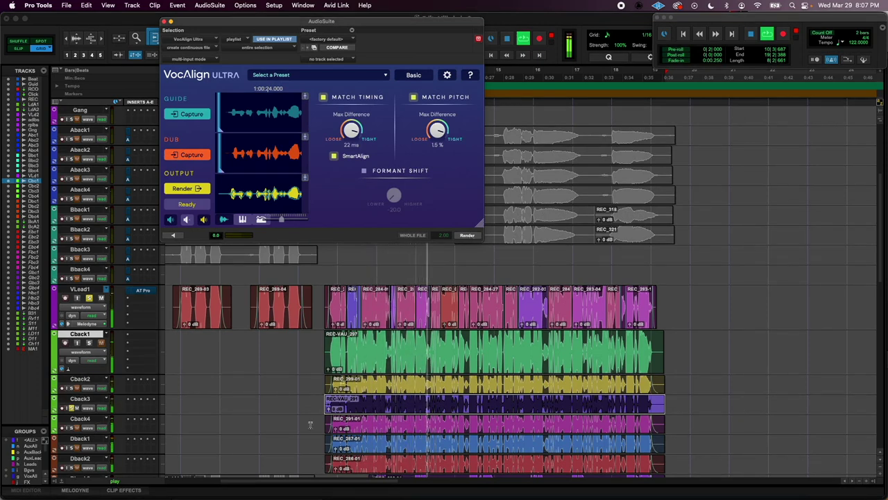
Step: Align the Cback4 clip to the lead with the same timing and pitch settings and listen to it
click(403, 430)
click(472, 236)
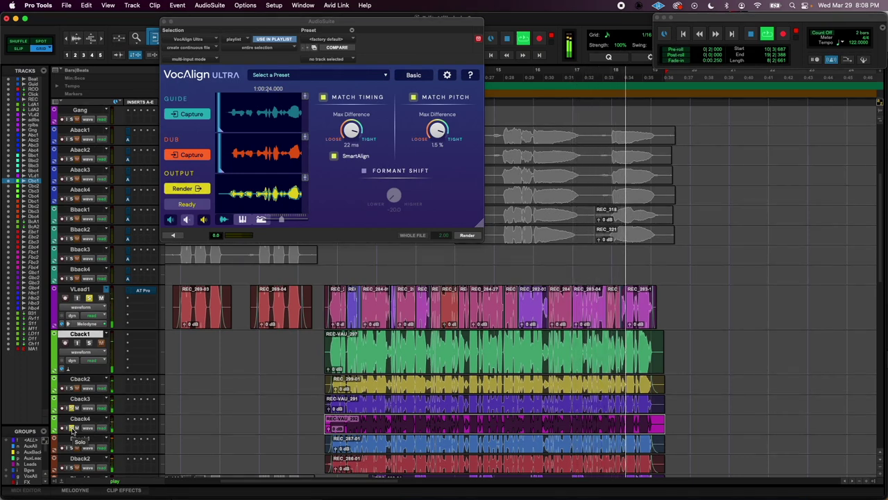
key(space)
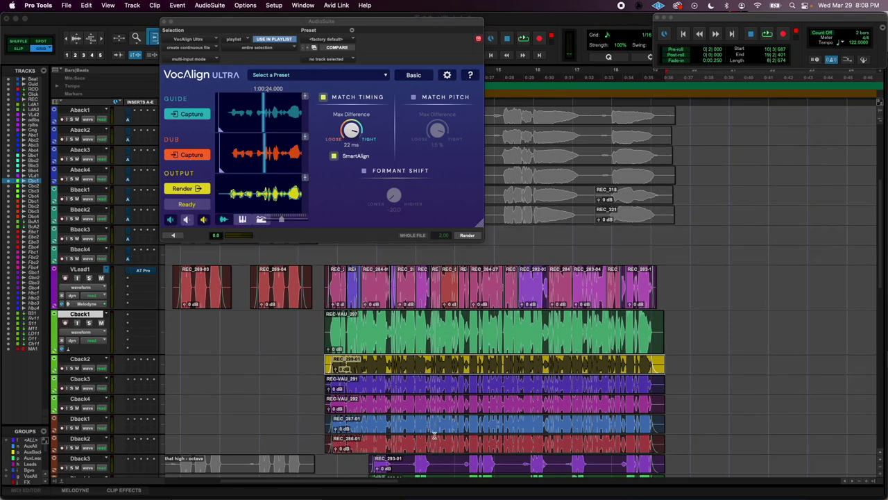
Step: Select the rendered Cback1 clip, solo its track and play it back
click(383, 391)
click(384, 409)
click(385, 390)
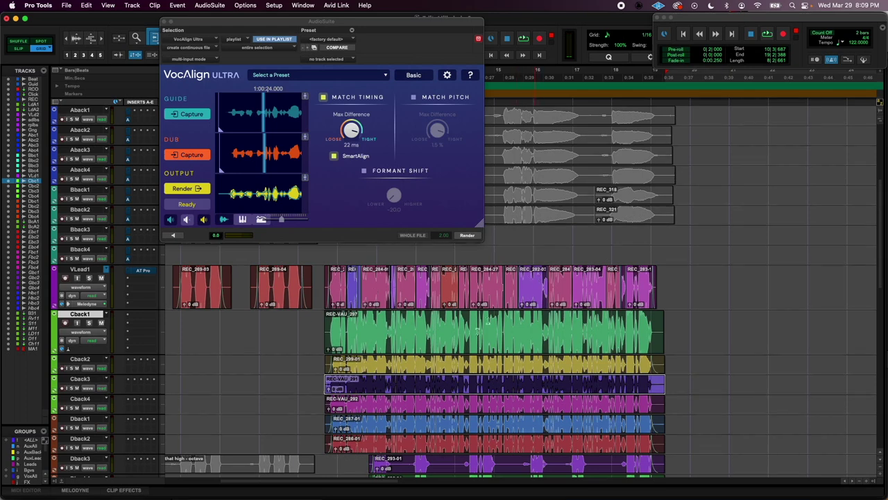
click(449, 344)
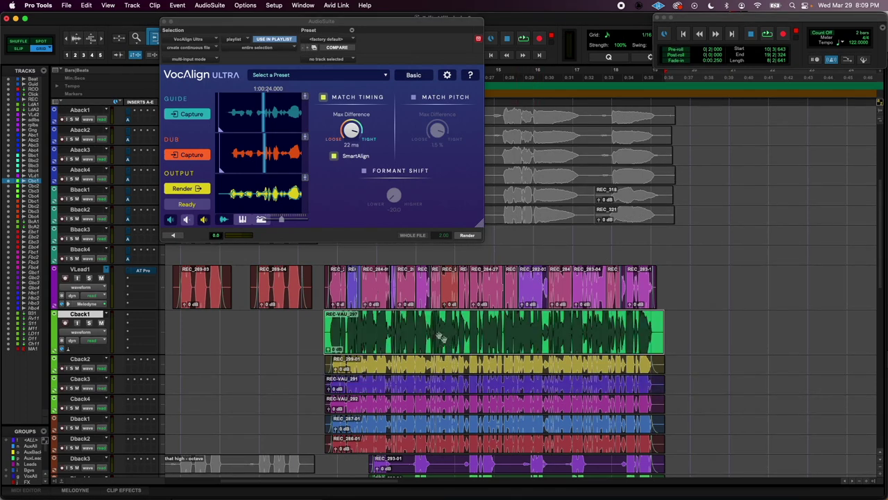
click(88, 323)
key(space)
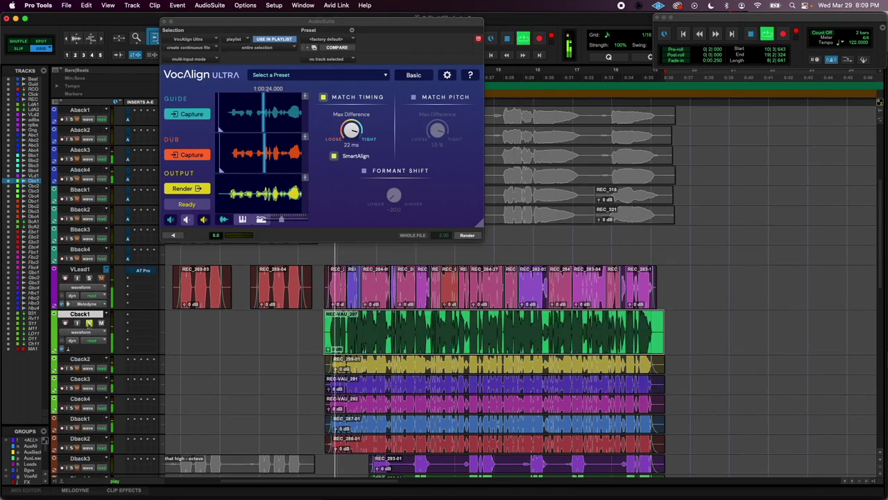
key(space)
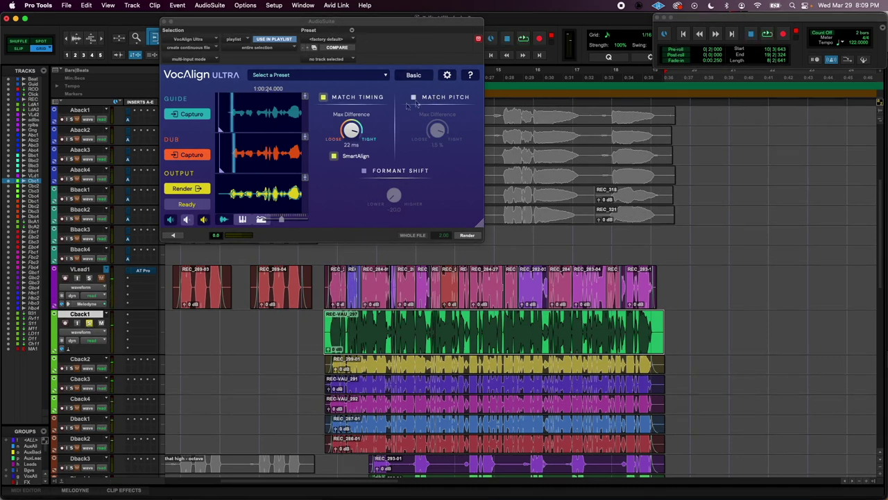
Step: Capture the Cback2 clip as the dub and render it with timing matching only at 22 ms
click(406, 369)
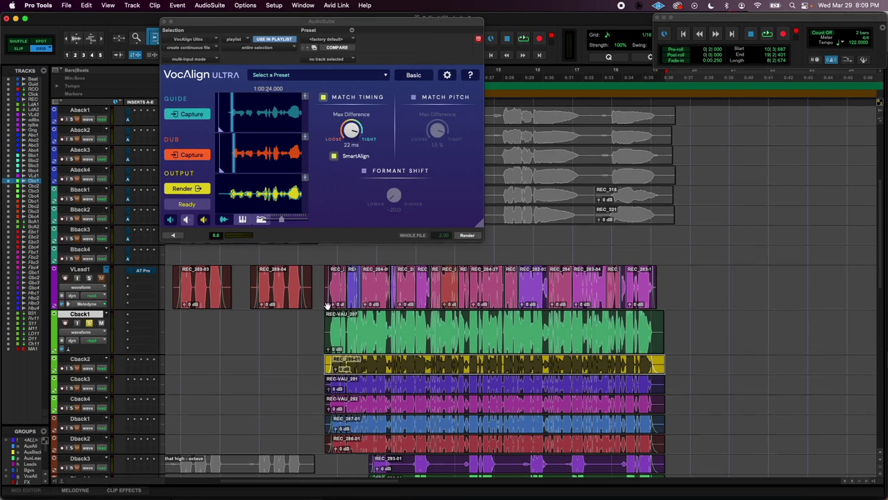
click(199, 155)
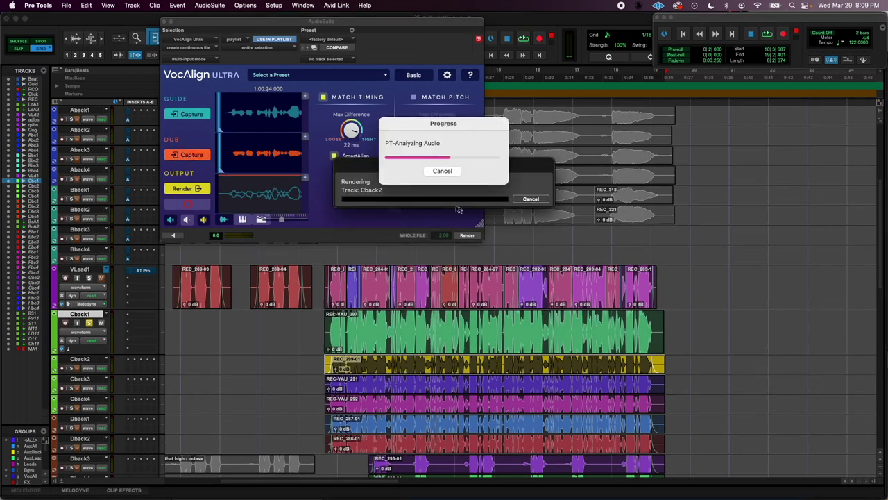
click(468, 235)
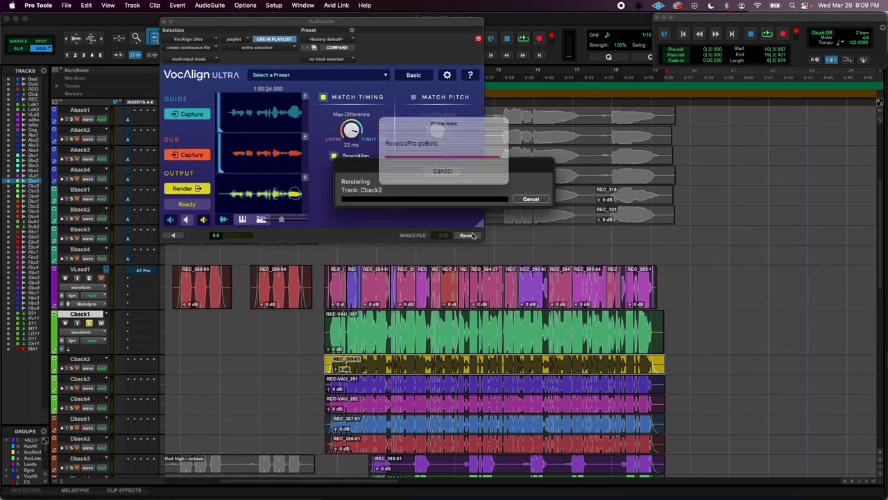
Step: Audition Dback1 soloed, capture its clip as the dub and render it aligned to the lead at 22 ms
click(387, 430)
super+click(75, 429)
key(space)
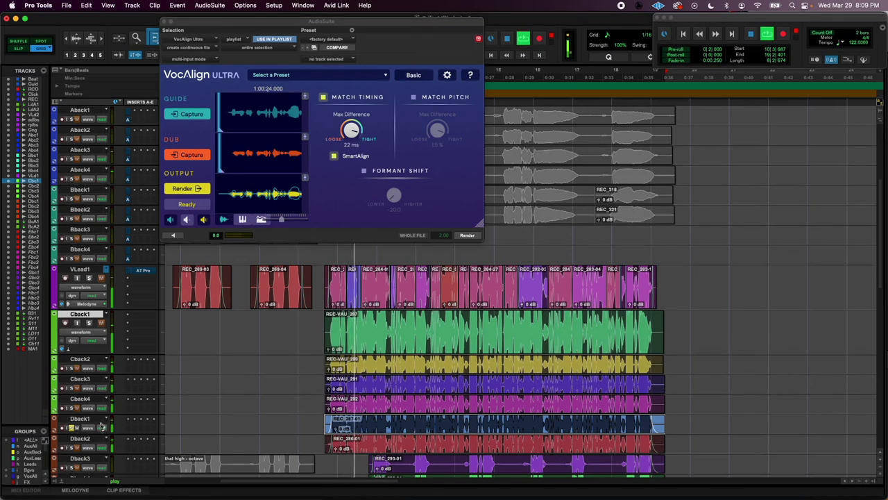
key(space)
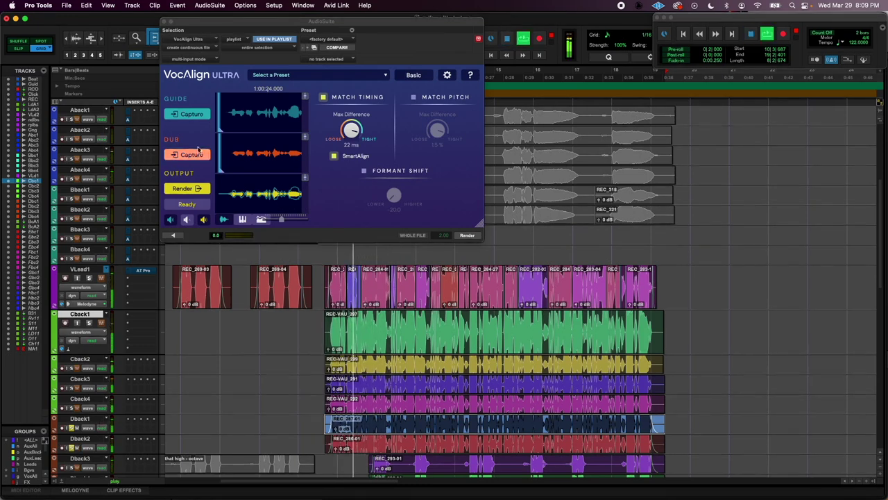
click(467, 235)
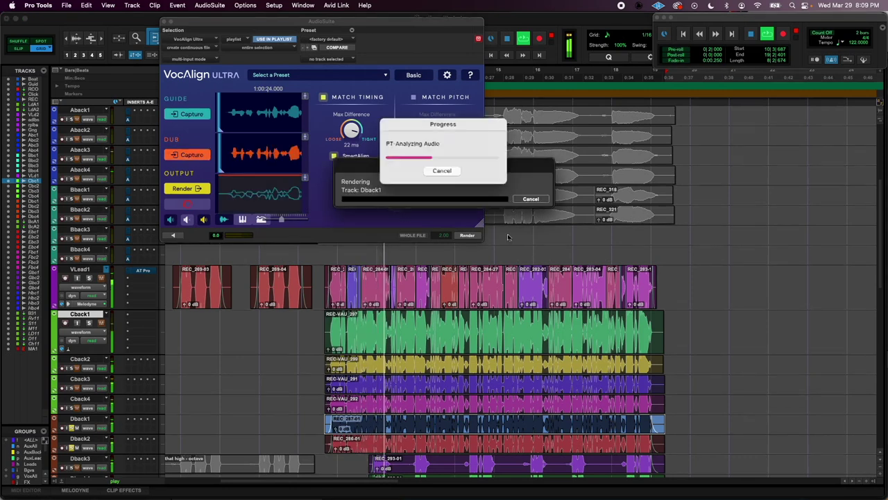
Step: Capture the Dback2 clip as the dub and render it aligned to the lead at 22 ms
click(520, 444)
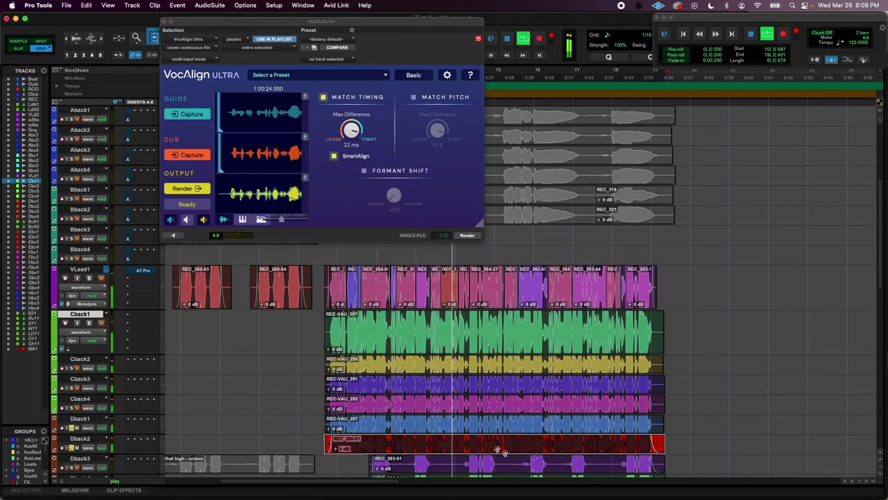
click(201, 156)
click(467, 236)
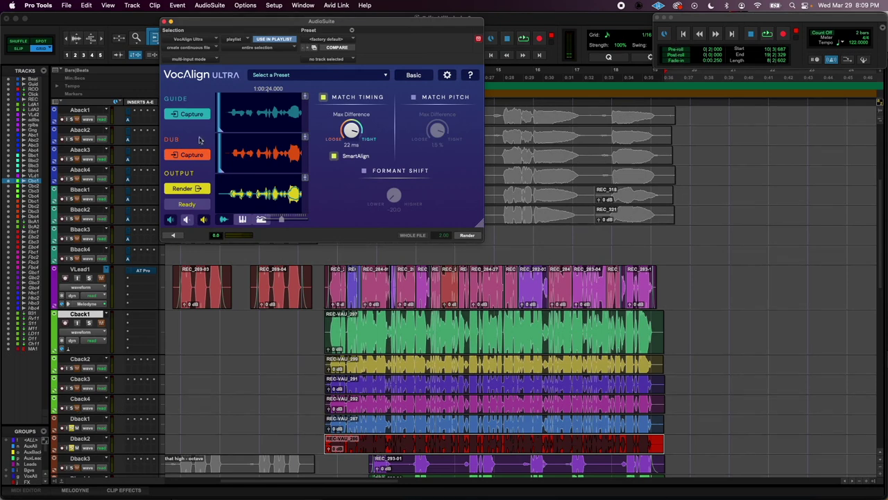
Step: Select the Dback1 and Dback2 clips together and capture both as the dub in one pass
shift+click(363, 431)
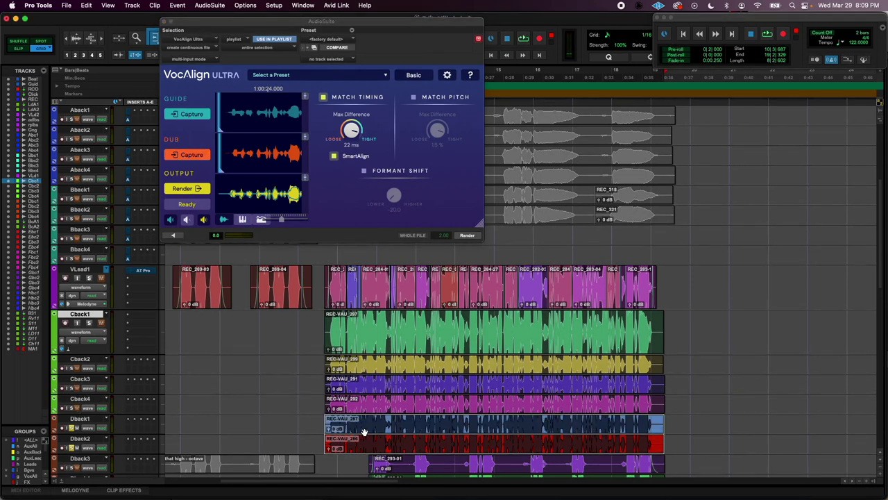
click(193, 154)
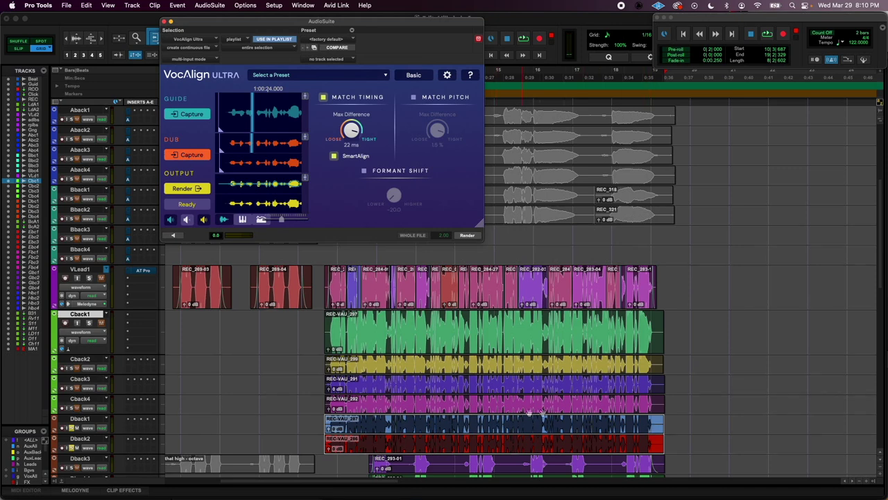
click(650, 420)
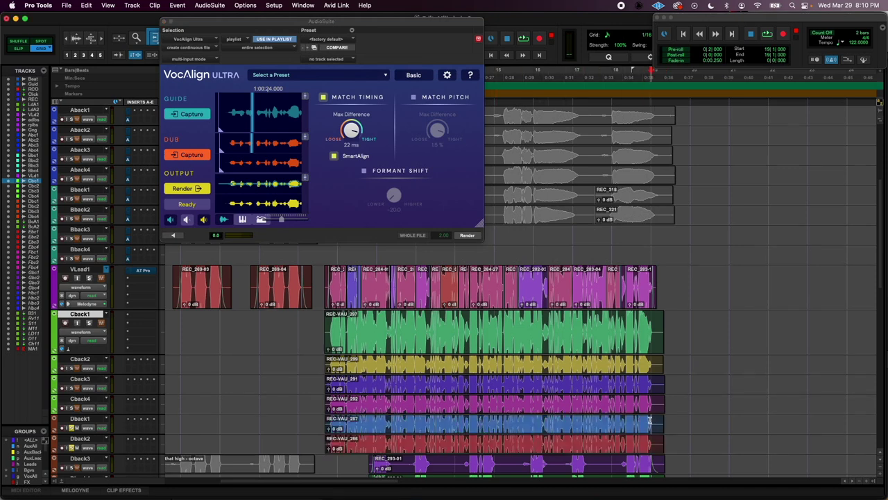
Step: Select all VLead1 clips from the first verse phrase through the hook, and compare with ranges covering only the verse and only the hook
key(r)
key(r)
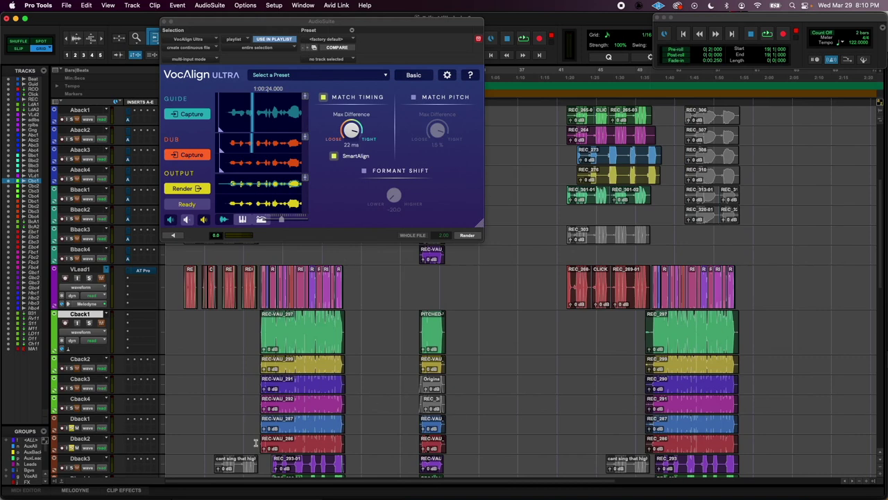
key(t)
click(216, 298)
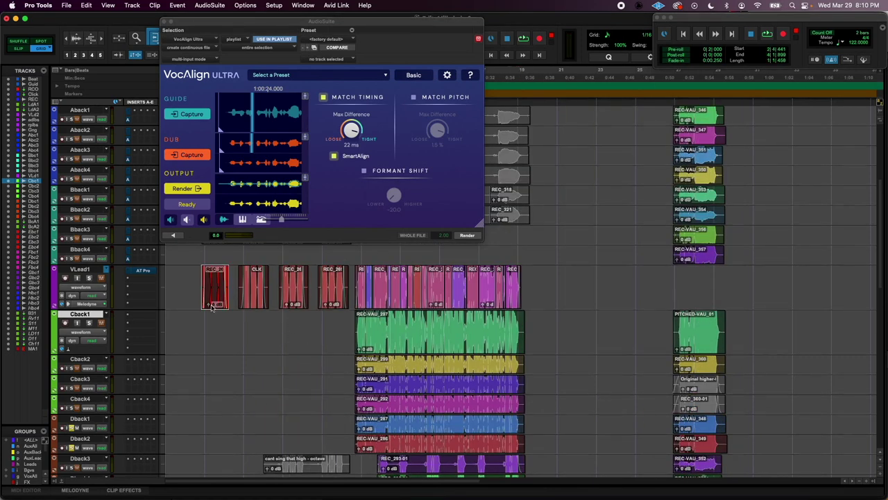
shift+click(515, 304)
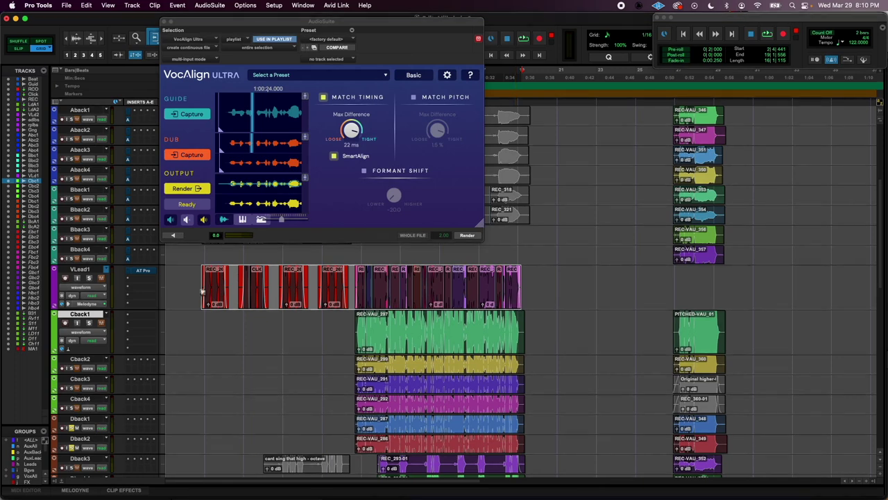
scroll(532, 284, up, 8)
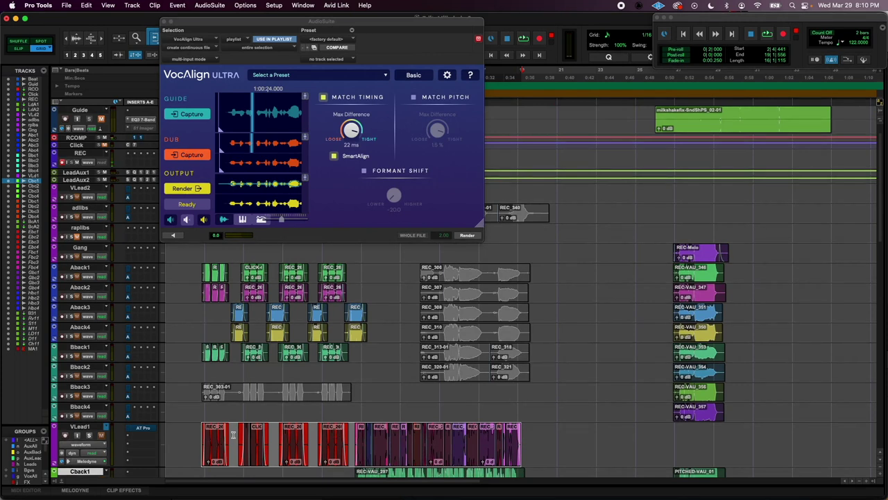
drag(198, 439, 346, 443)
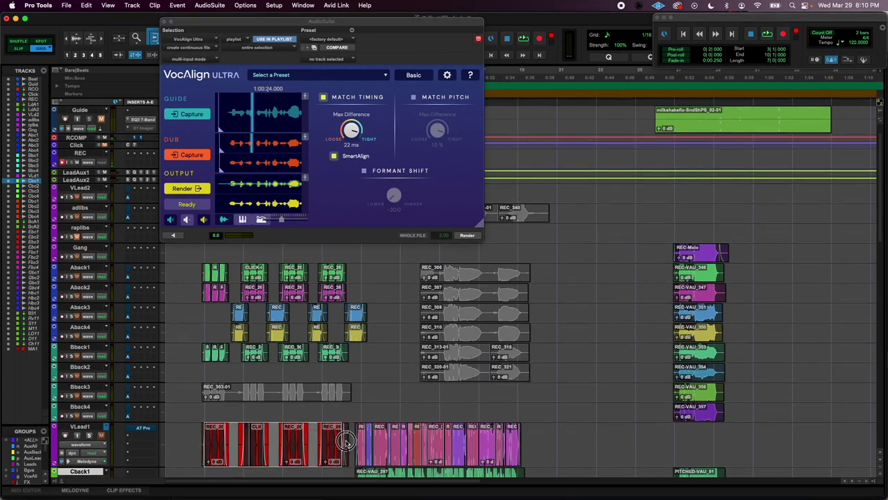
drag(361, 409, 516, 414)
click(515, 415)
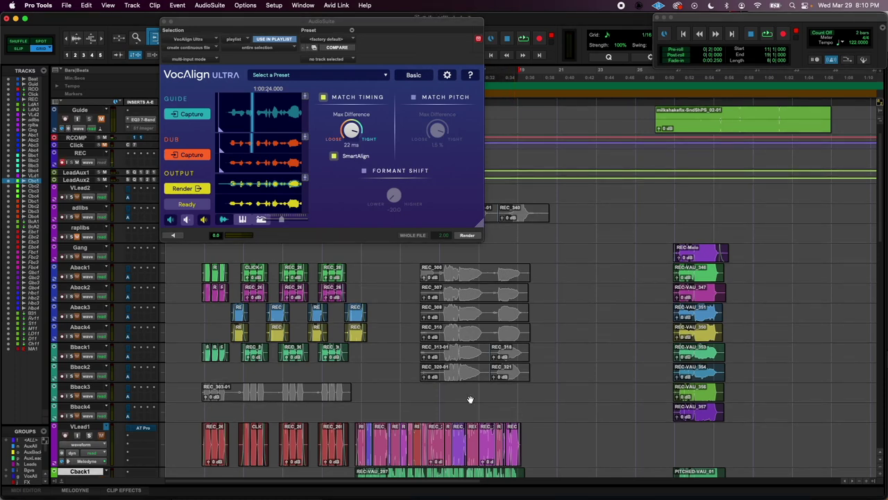
Step: Solo the Dback3 track and audition its hook clip of scattered phrases
scroll(470, 400, down, 3)
scroll(469, 411, down, 1)
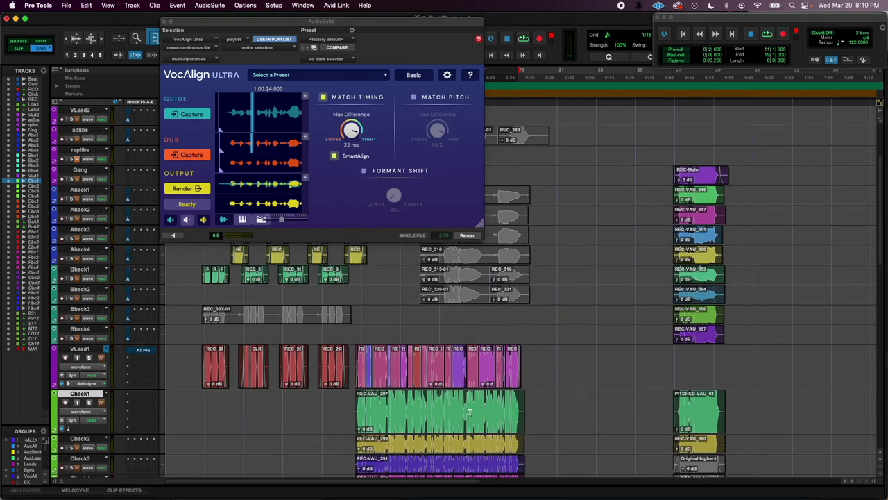
click(462, 429)
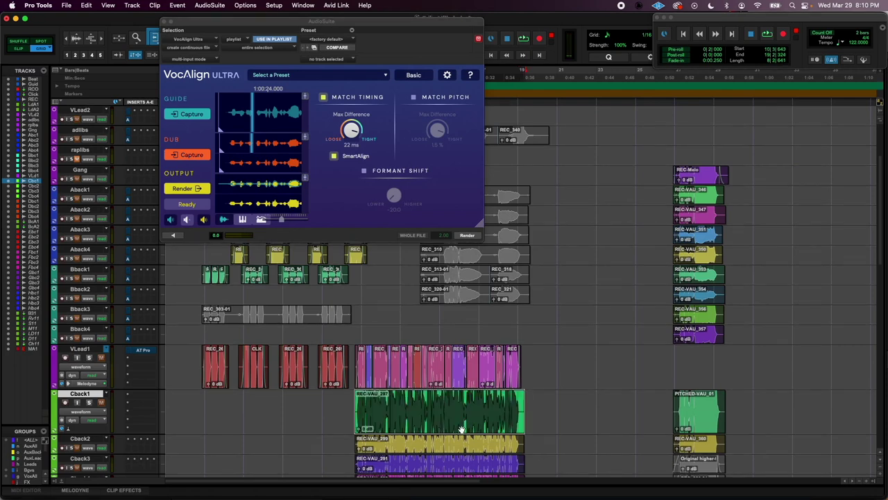
key(super+bracketright)
scroll(712, 395, down, 10)
scroll(712, 395, right, 3)
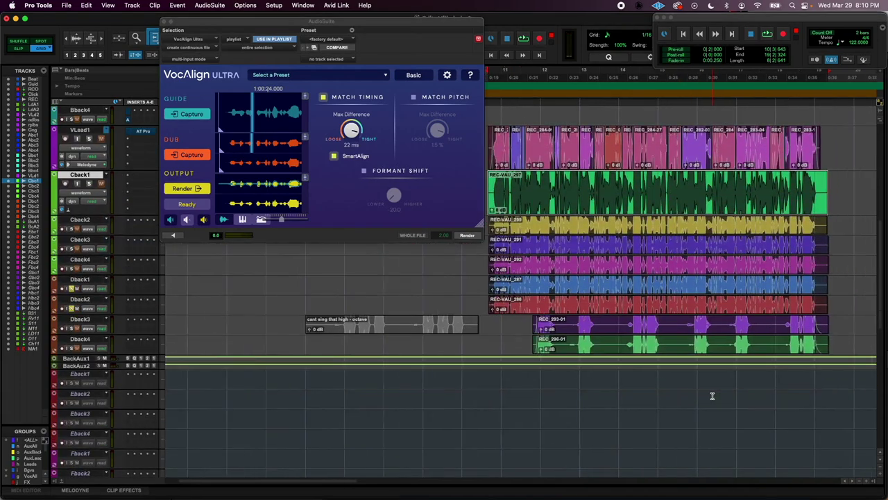
scroll(712, 395, up, 3)
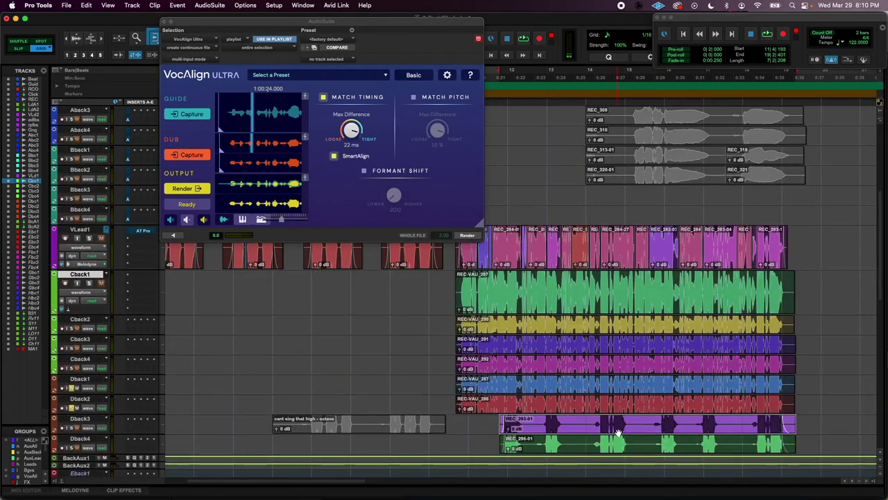
super+click(72, 429)
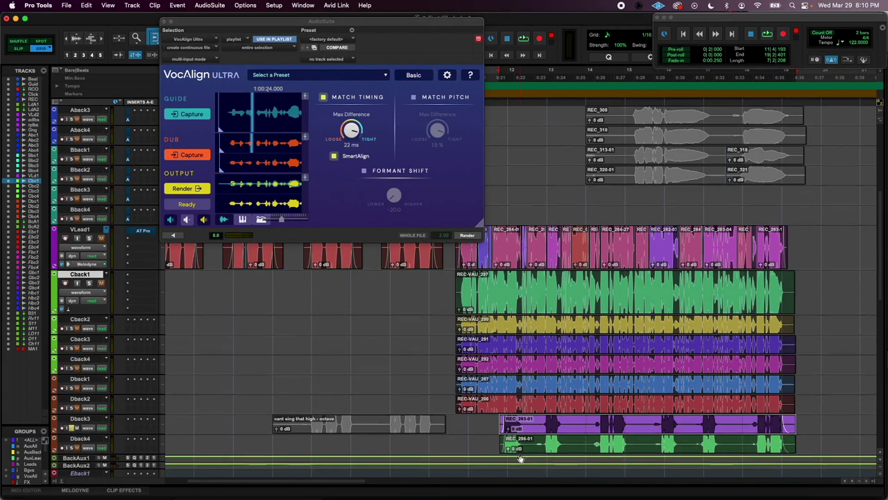
click(462, 420)
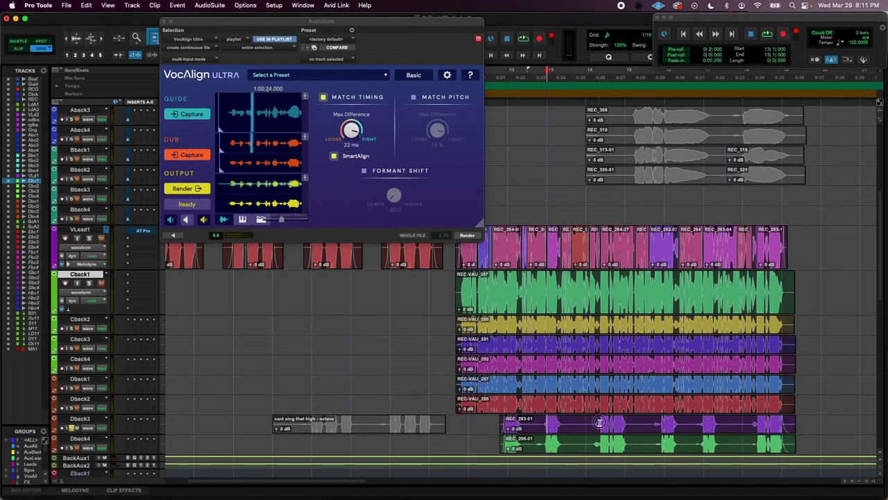
Step: Compare a phrase of the Dback3 clip with the matching hook section of VLead1 by selecting both ranges
drag(586, 425, 629, 425)
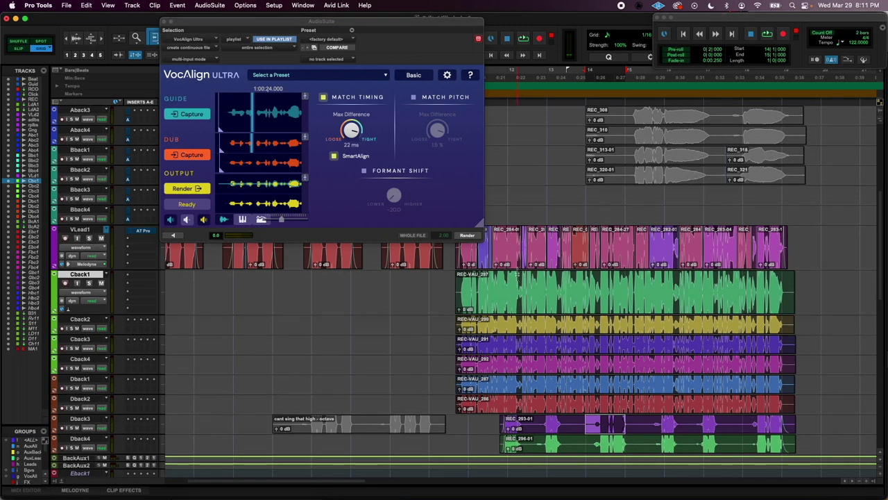
drag(498, 261, 789, 264)
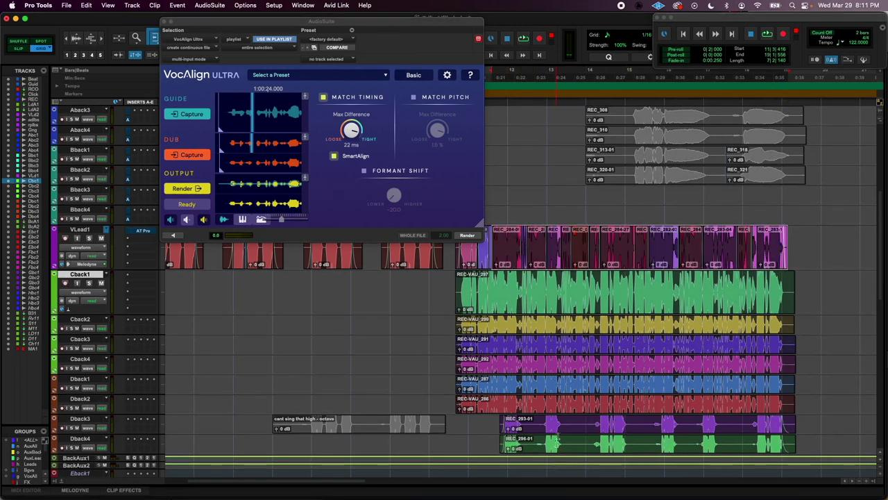
click(562, 431)
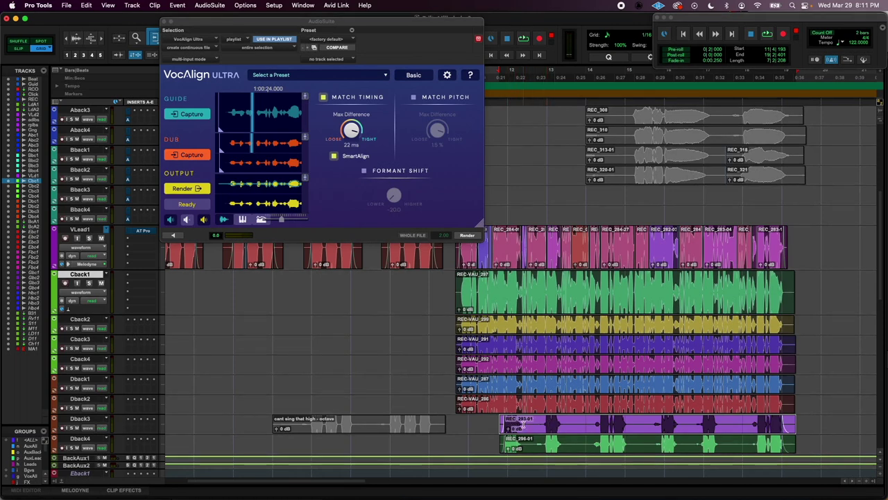
click(522, 425)
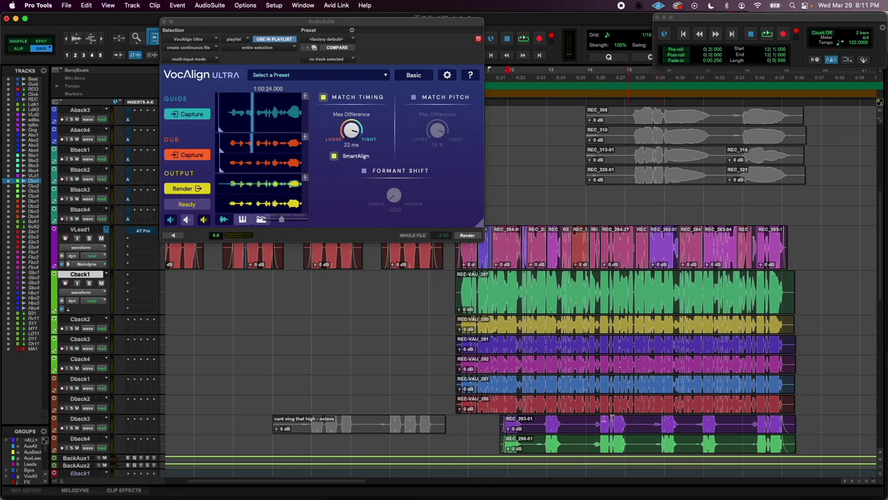
Step: Duplicate the Dback2 track once without its active playlist, inserting the copy directly after it
click(80, 229)
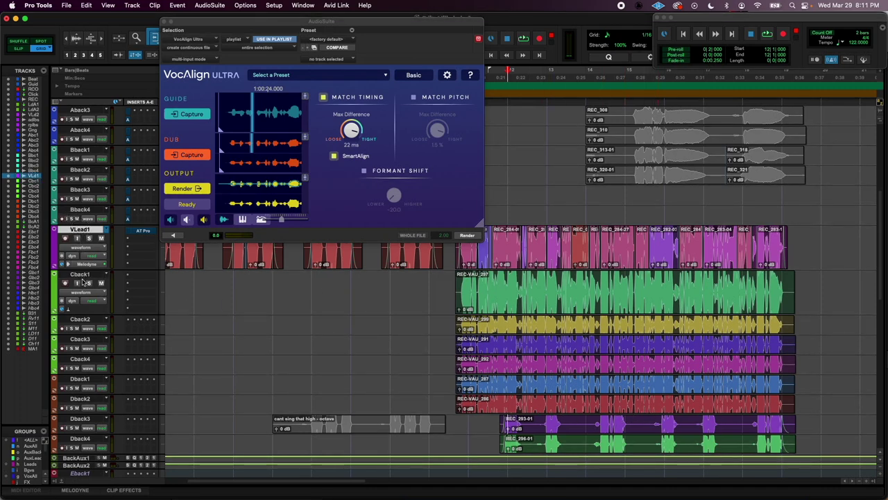
click(96, 399)
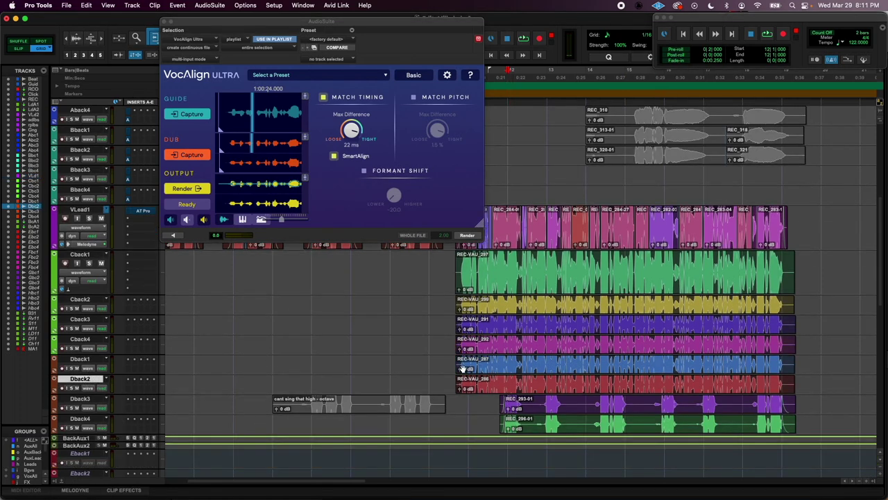
key(alt+shift+d)
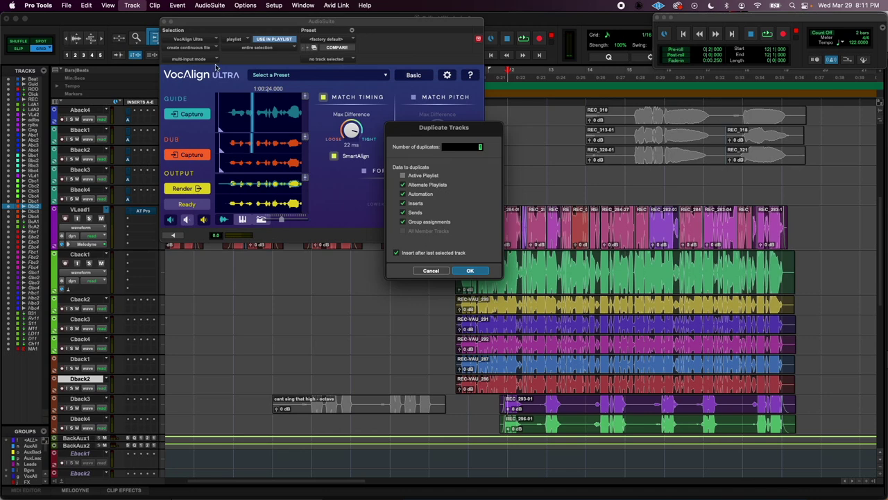
key(Return)
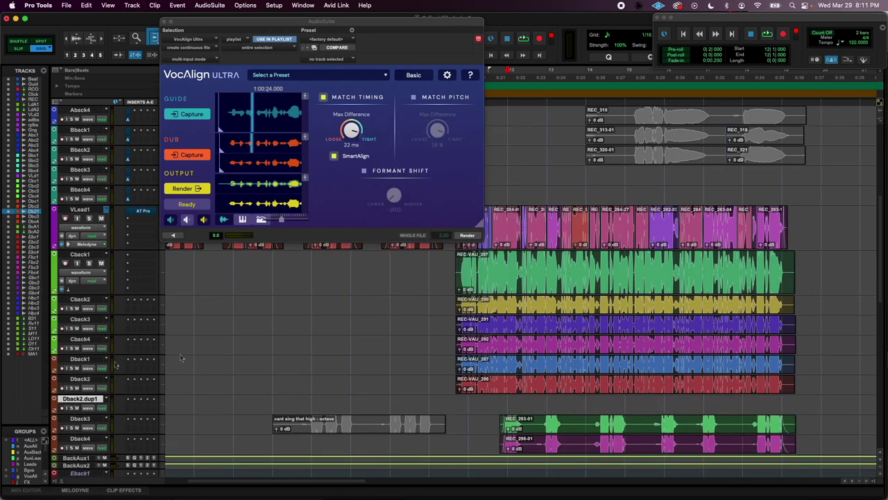
Step: Copy the aligned Dback2 clip onto the duplicate track and trim its start to where the Dback3 clip begins
click(523, 394)
drag(523, 394, 506, 405)
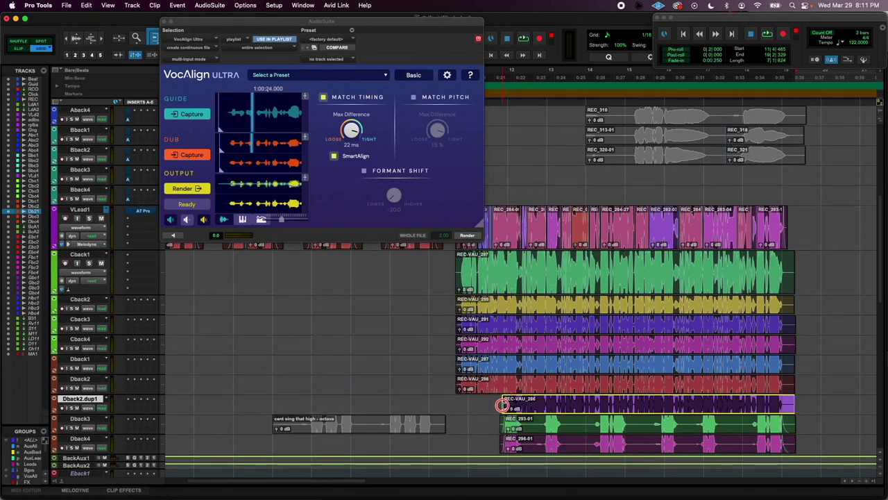
click(528, 405)
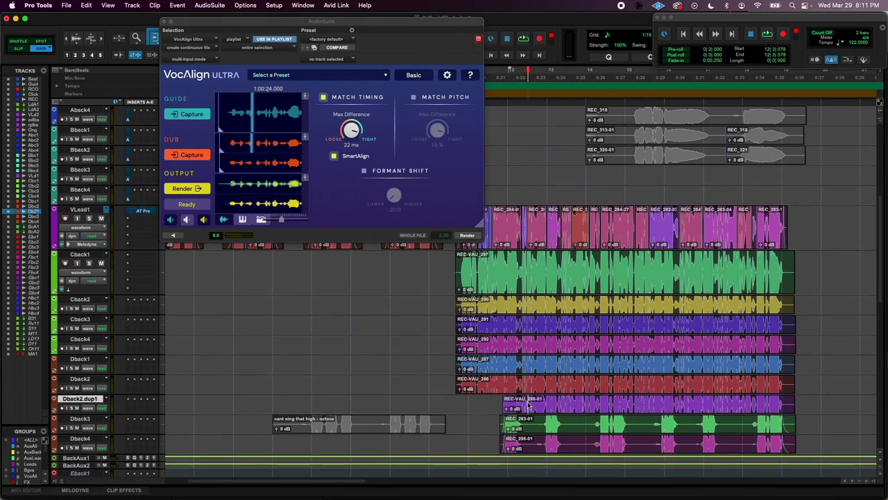
Step: Split the duplicate track's clip around the gap between the first two Dback3 phrases and delete the part in between
key(t)
key(t)
key(t)
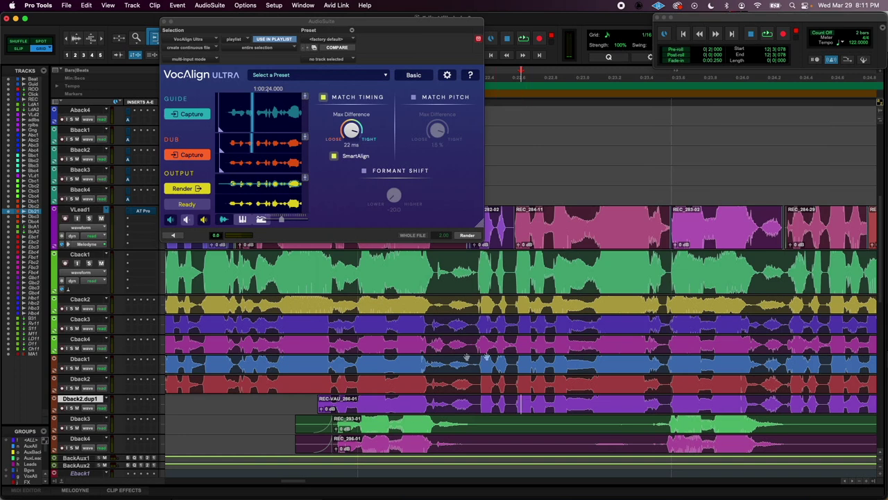
click(381, 434)
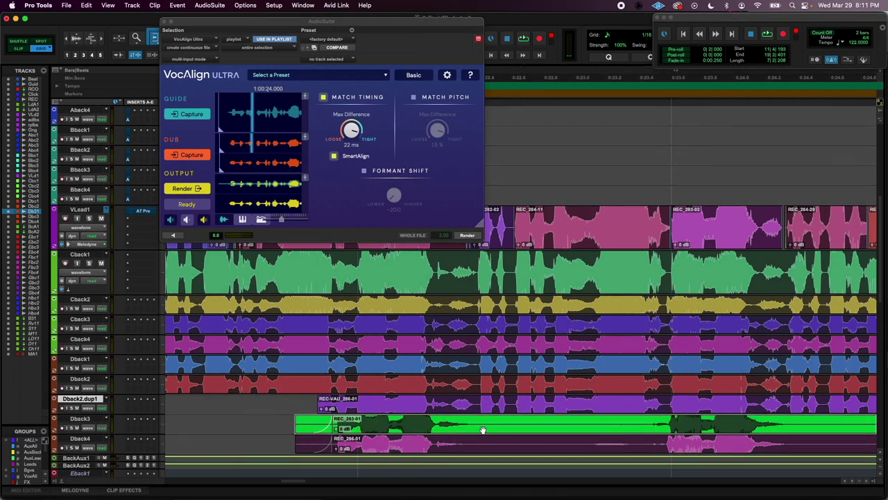
key(super+bracketright)
drag(567, 403, 605, 399)
scroll(616, 400, right, 5)
scroll(616, 400, up, 1)
click(573, 421)
key(b)
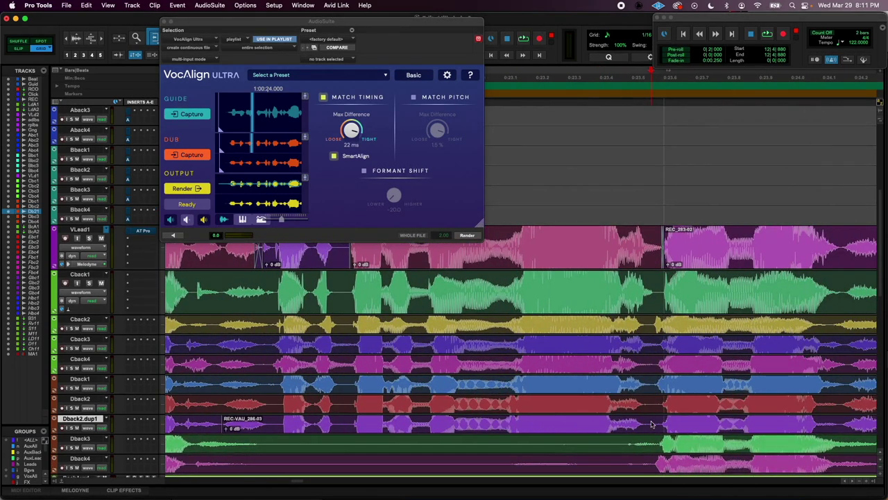
drag(653, 420, 659, 420)
click(625, 431)
key(Delete)
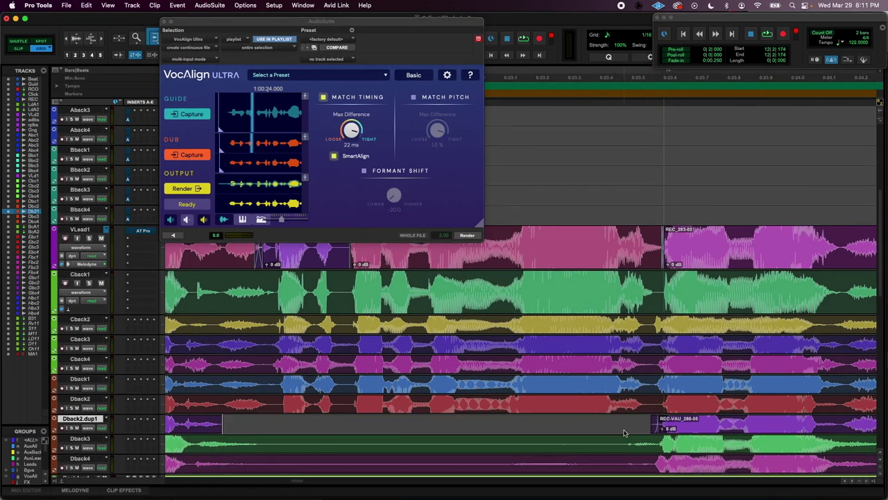
Step: Split the duplicate track's clip just before the third Dback3 phrase and delete the part following the second phrase
scroll(625, 433, left, 5)
scroll(624, 432, down, 1)
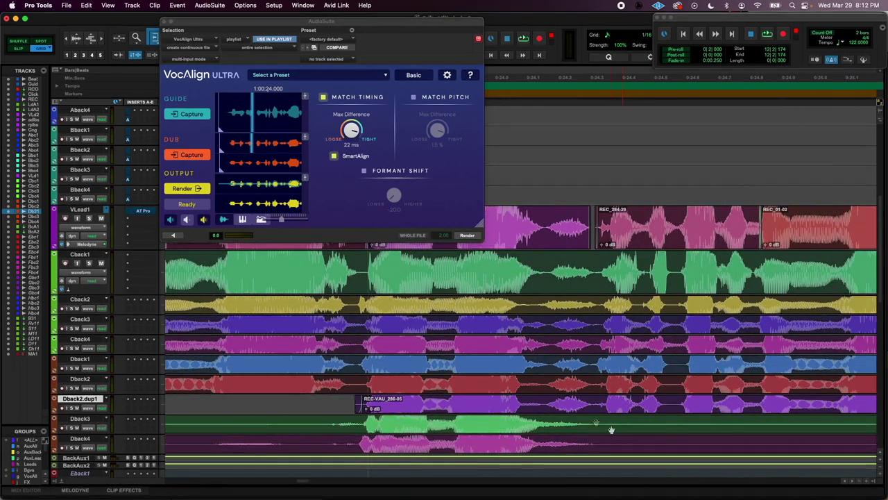
scroll(546, 400, up, 1)
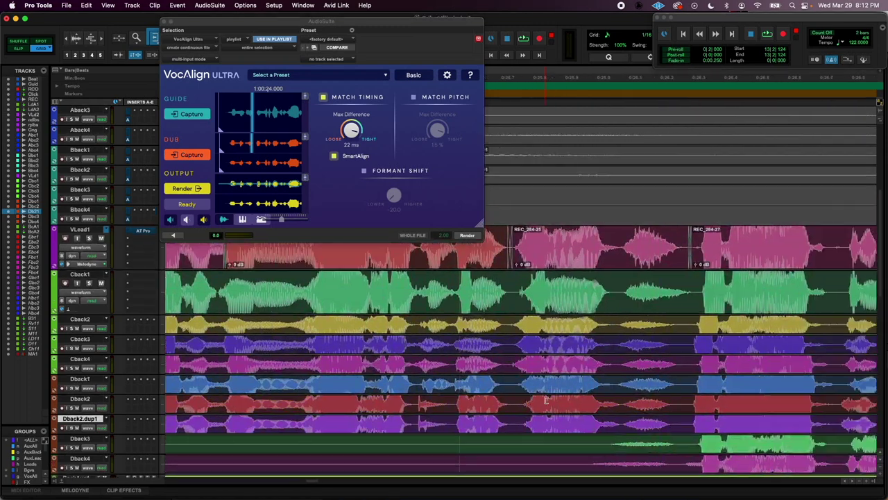
click(621, 425)
key(b)
click(598, 429)
key(Delete)
scroll(649, 436, right, 5)
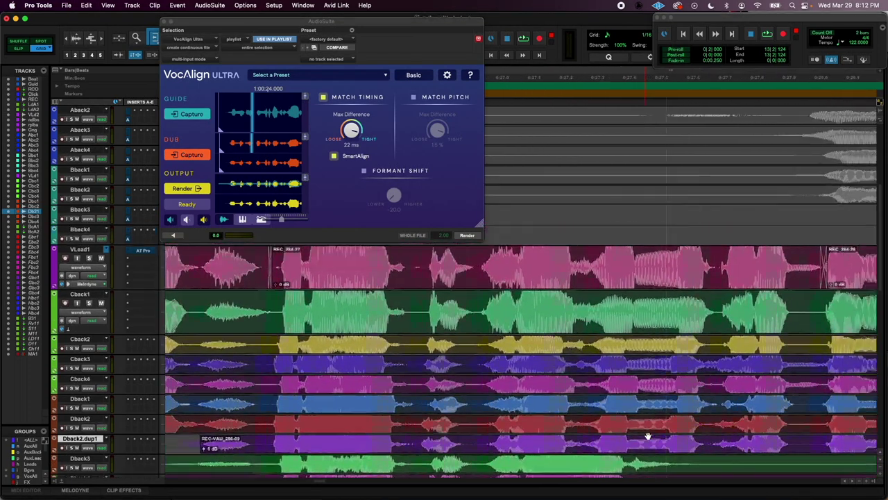
scroll(564, 444, down, 2)
scroll(564, 445, up, 1)
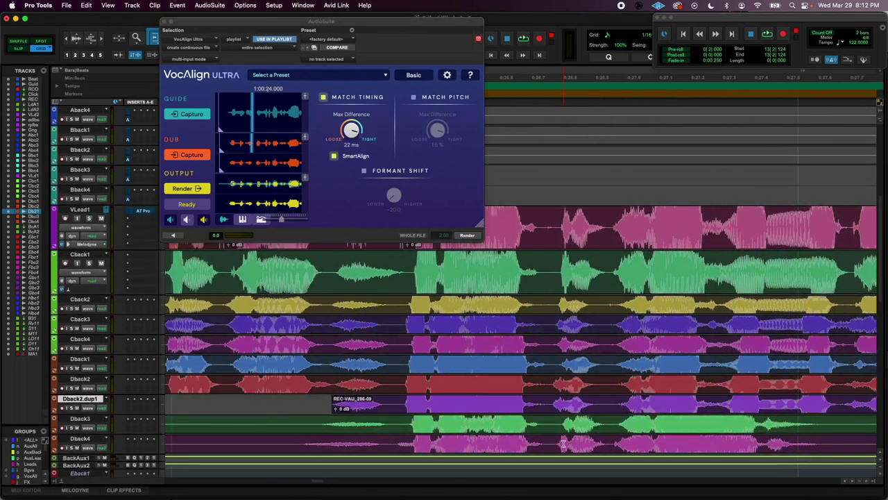
Step: Audition the passage after the third Dback3 phrase and split the Dback3 and Dback4 clips in the short gap before the sustained phrase
click(399, 399)
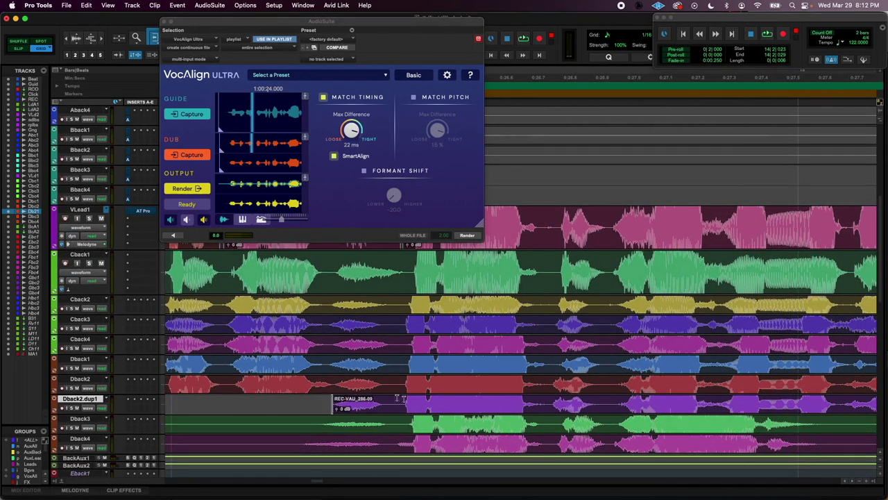
click(555, 408)
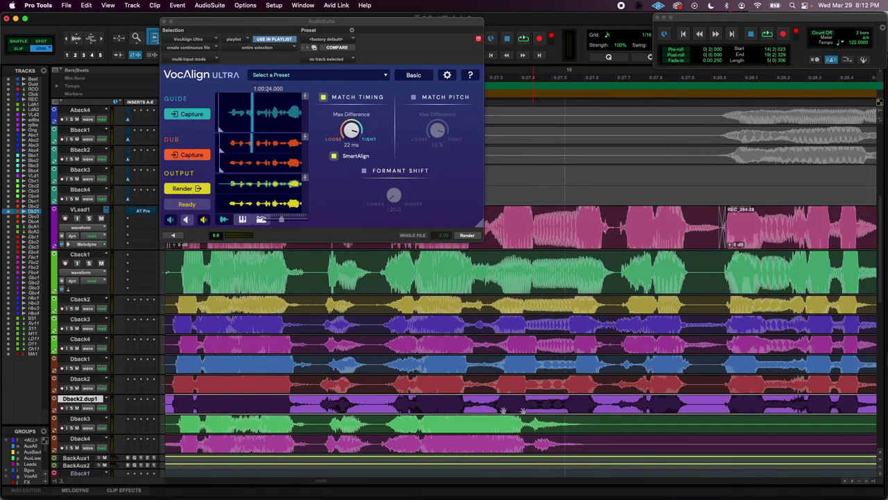
click(308, 400)
key(space)
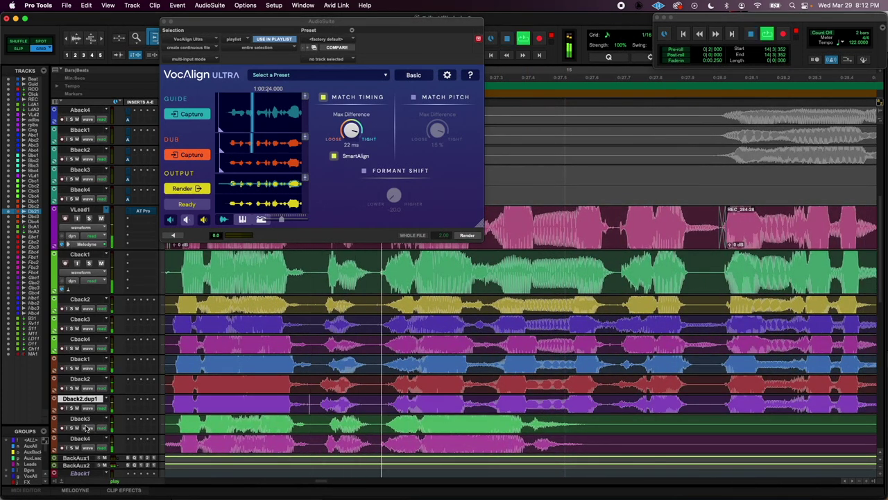
key(space)
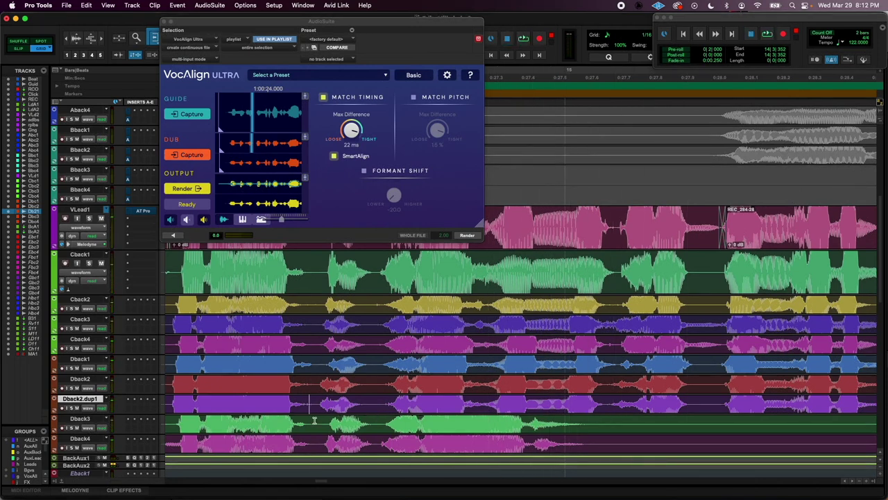
key(r)
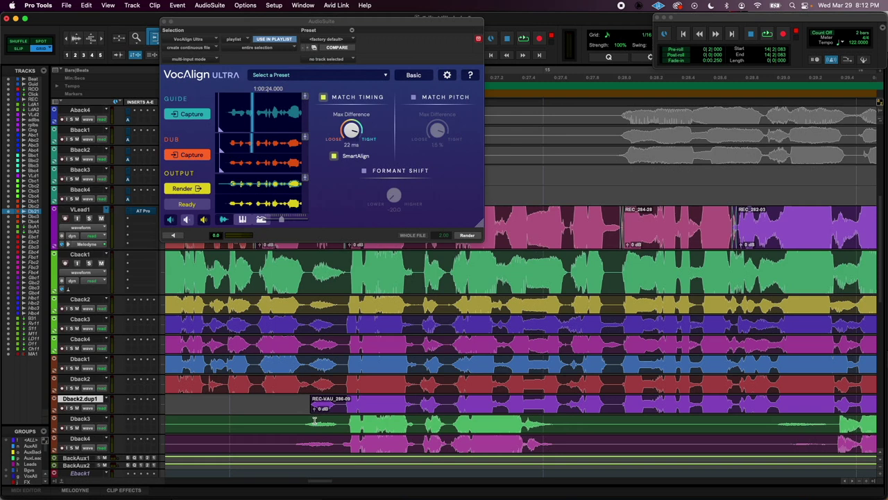
key(space)
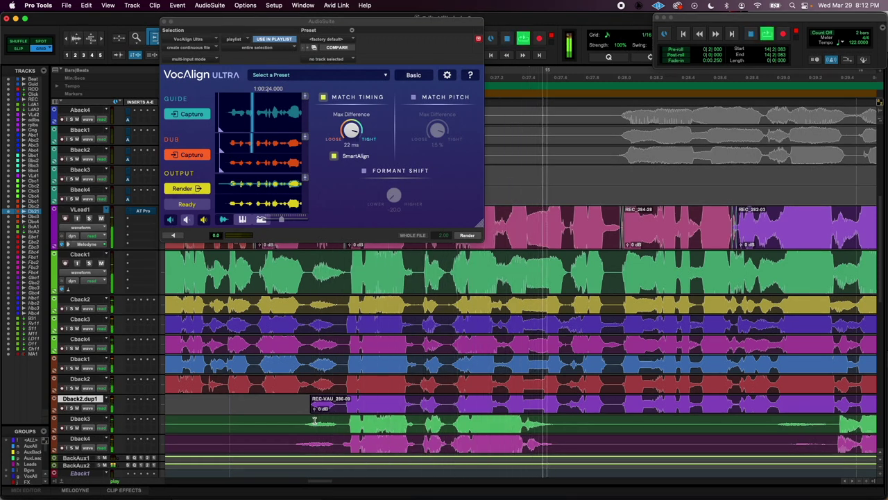
key(space)
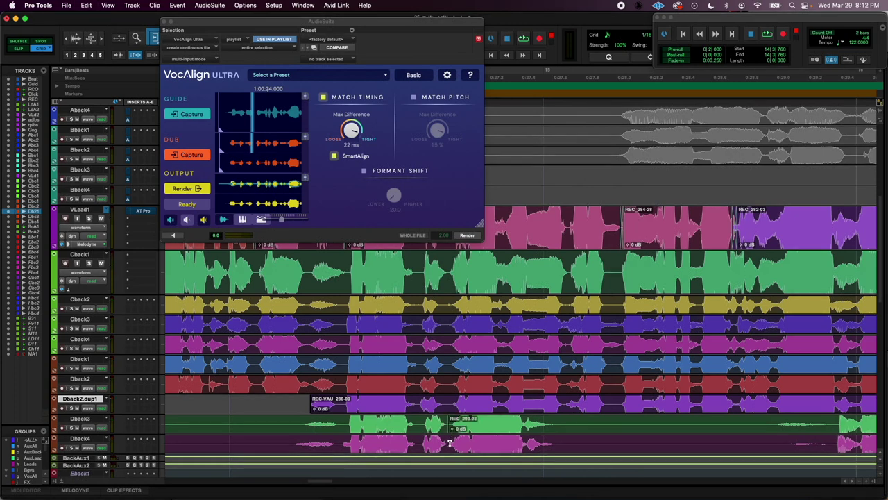
click(450, 444)
key(super+e)
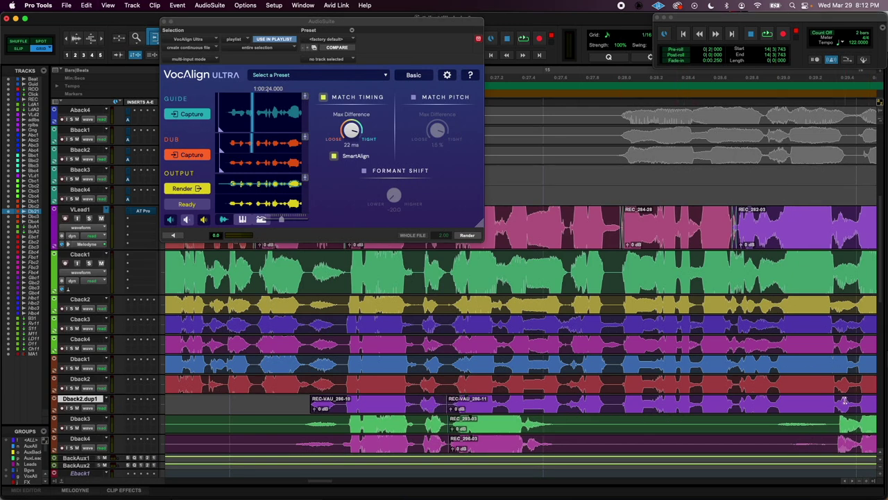
Step: Split the duplicate track's clip at that gap and just before the next guide phrase, and delete the part in between
shift+click(838, 402)
key(b)
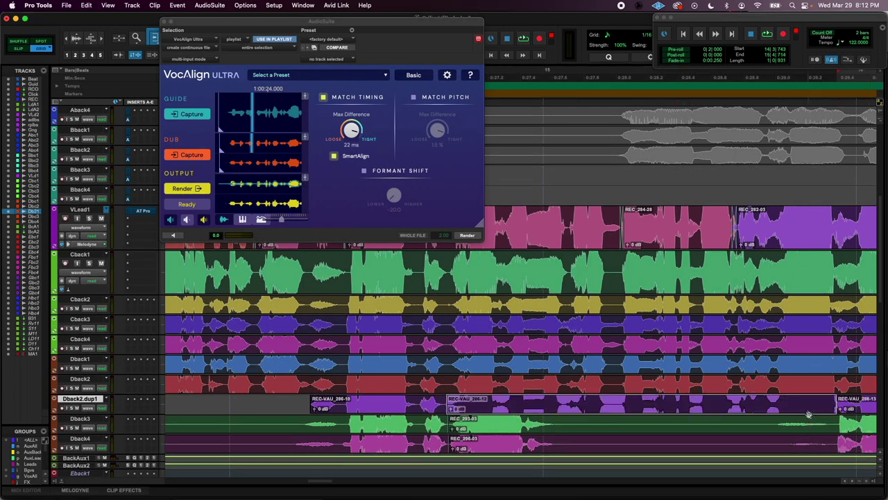
key(Delete)
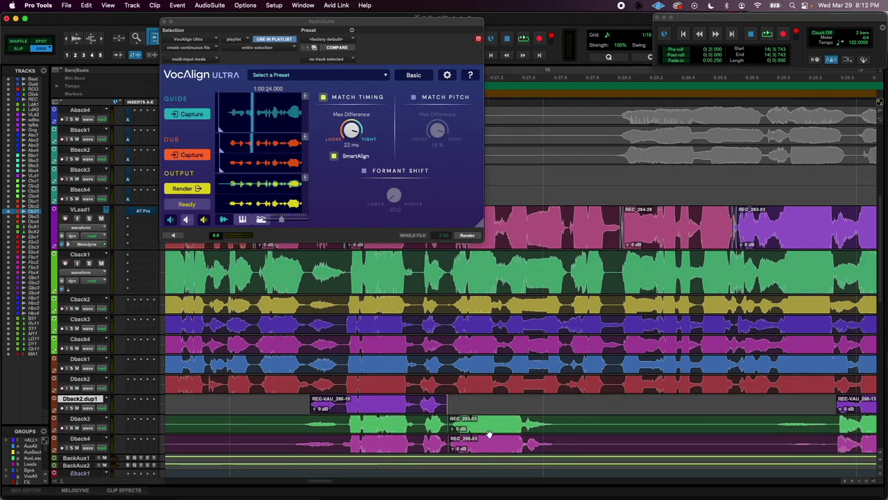
Step: Select the first three clips on the duplicate track and capture them as the VocAlign guide
click(403, 411)
key(r)
key(r)
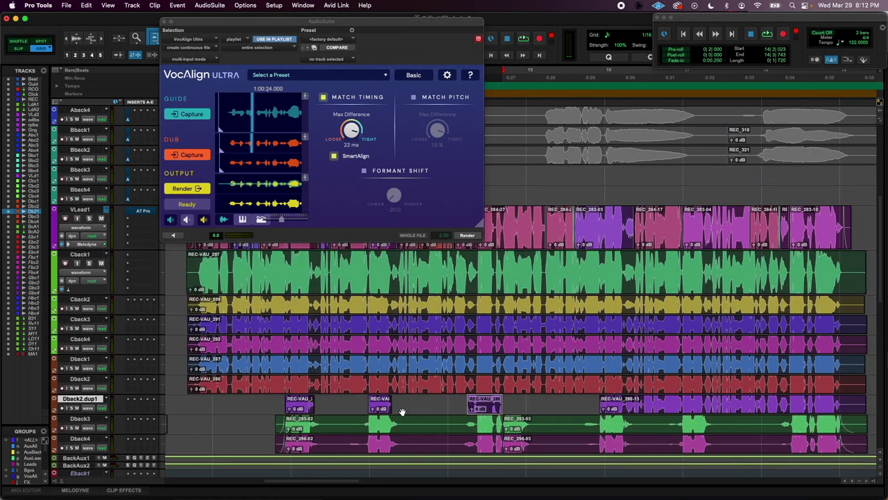
shift+click(296, 413)
click(187, 116)
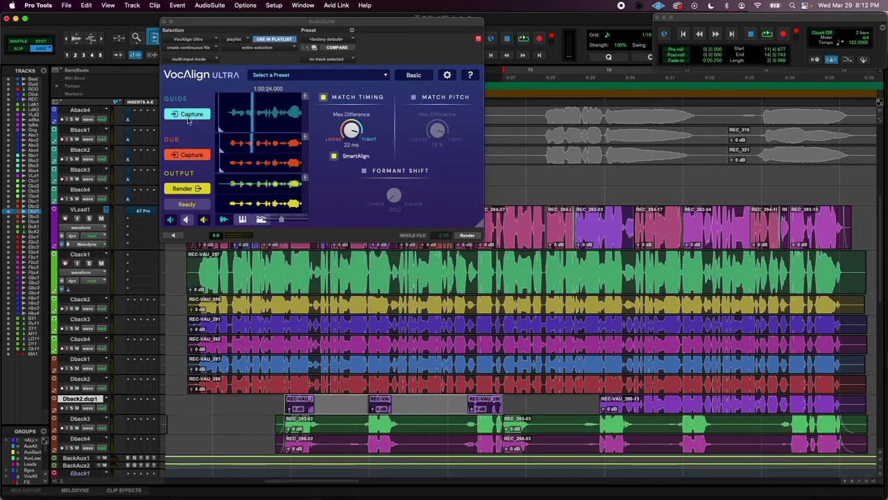
Step: Capture the first Dback3 clip as the dub and render its alignment, and do the same for the first Dback4 clip
click(449, 423)
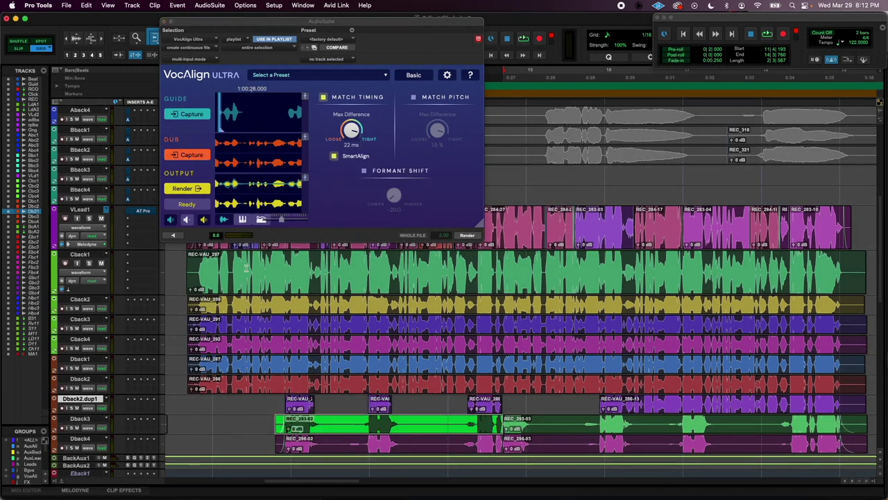
click(180, 150)
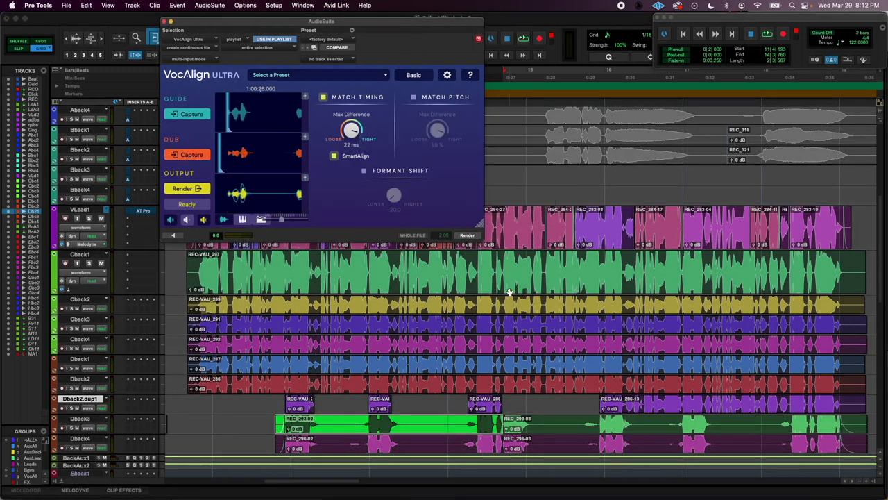
click(467, 235)
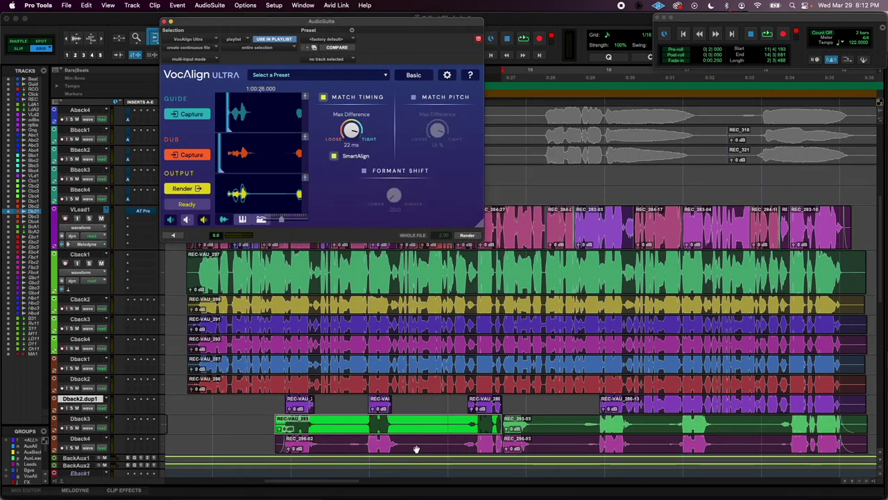
click(193, 152)
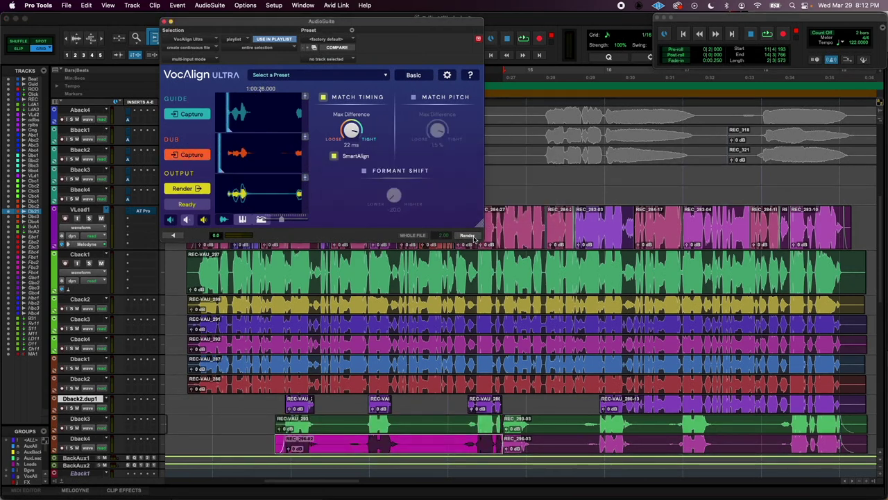
Step: Mute the three used guide clips on the duplicate track and play back the aligned parts from bar 11
click(299, 408)
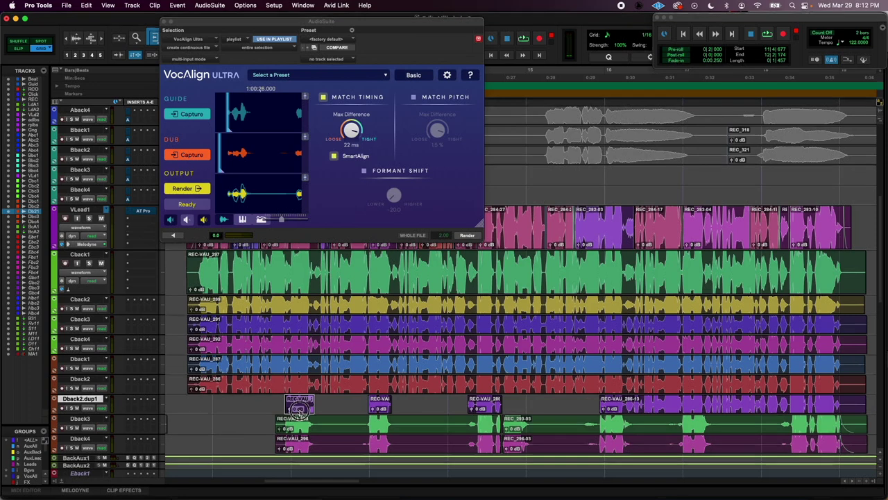
shift+click(485, 407)
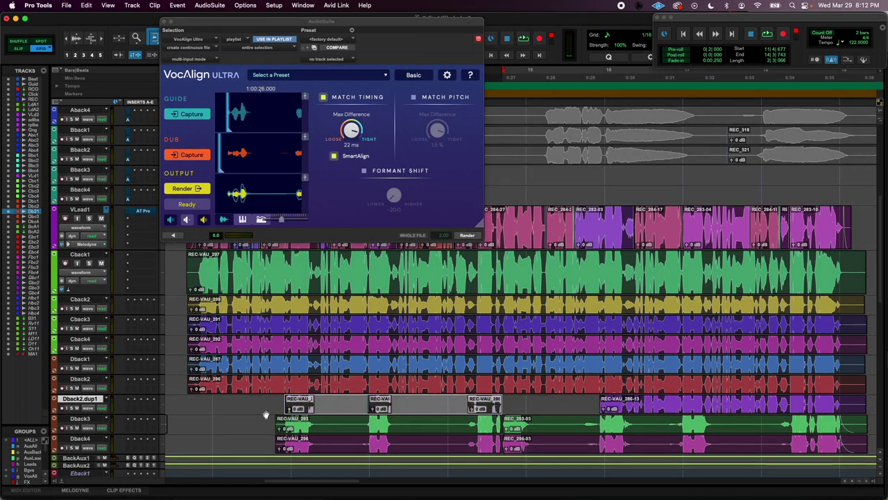
click(213, 404)
key(space)
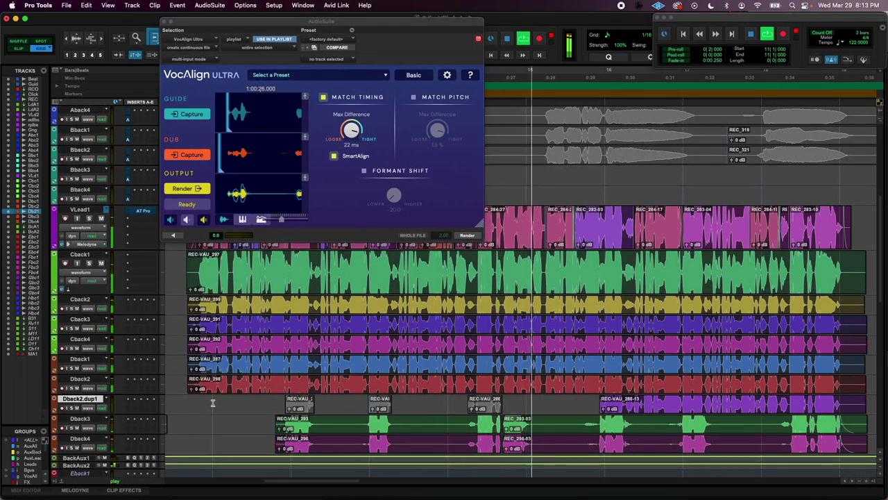
Step: Split the duplicate track's remaining clip after the next Dback3 phrase and before the following one, and delete the part in between
click(642, 410)
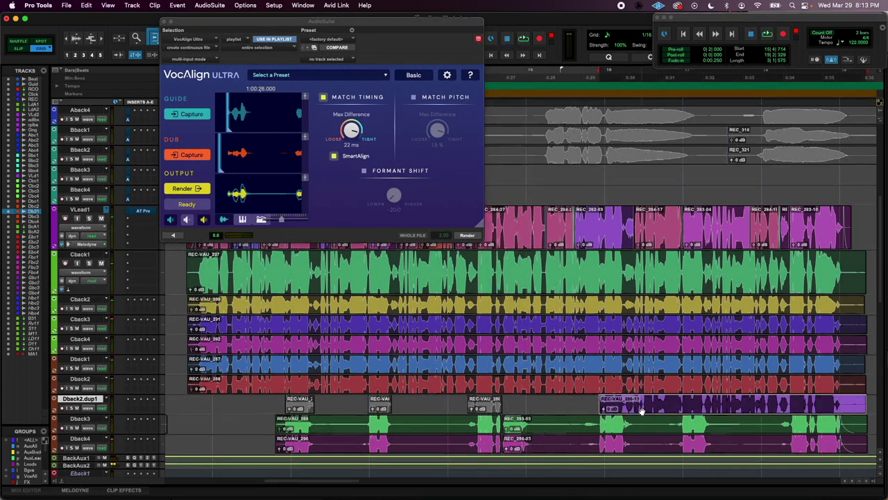
key(t)
key(t)
click(625, 404)
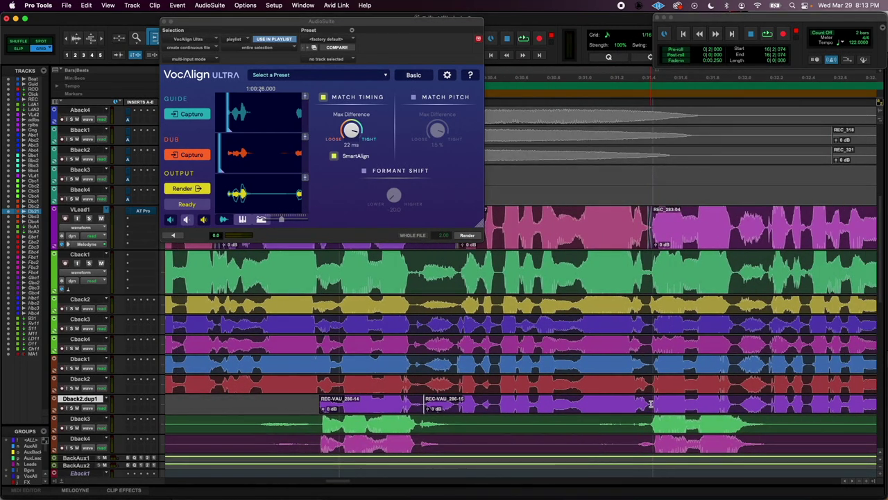
key(super+e)
click(621, 413)
key(Delete)
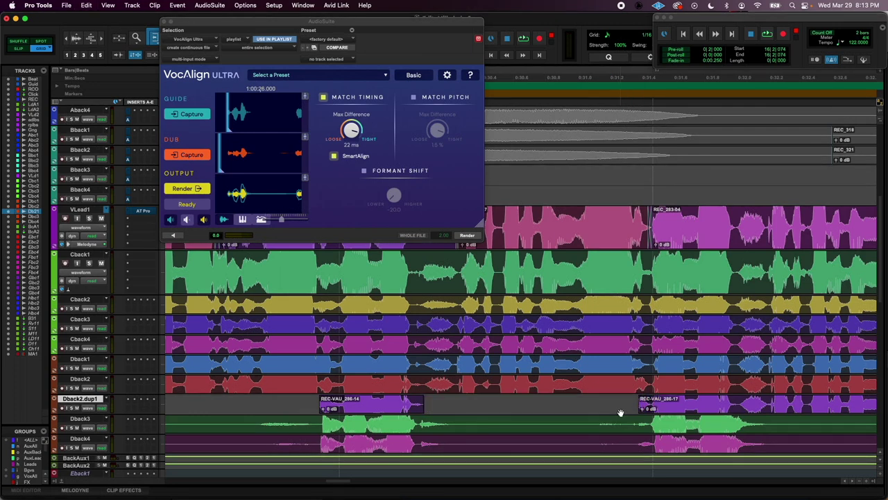
Step: Add a short fade-in to the start of the newly isolated fourth clip on the duplicate track
click(377, 412)
key(t)
key(t)
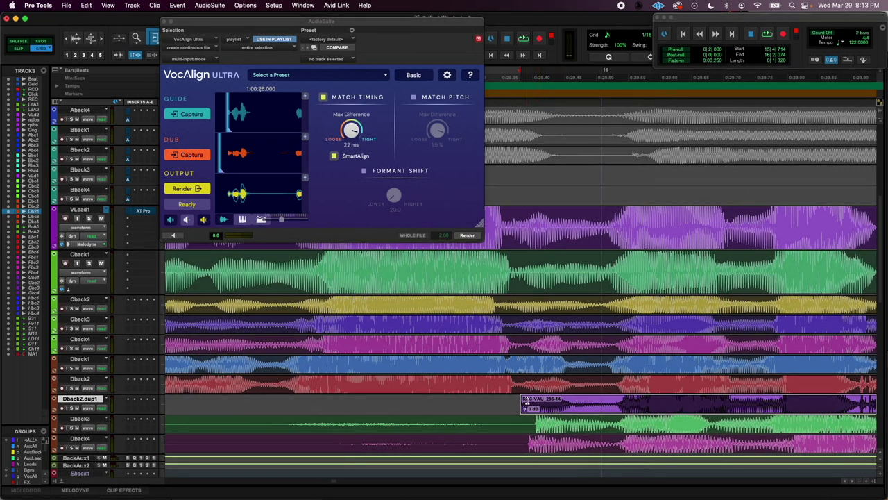
drag(523, 399, 538, 398)
click(589, 412)
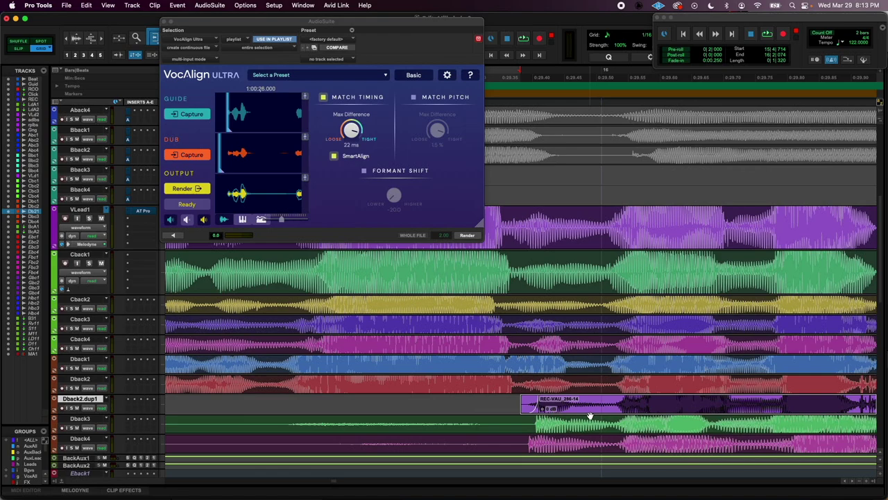
Step: Split the duplicate track's last clip just before the next Dback3 phrase around bar 17 and delete the leading piece
key(r)
key(r)
key(r)
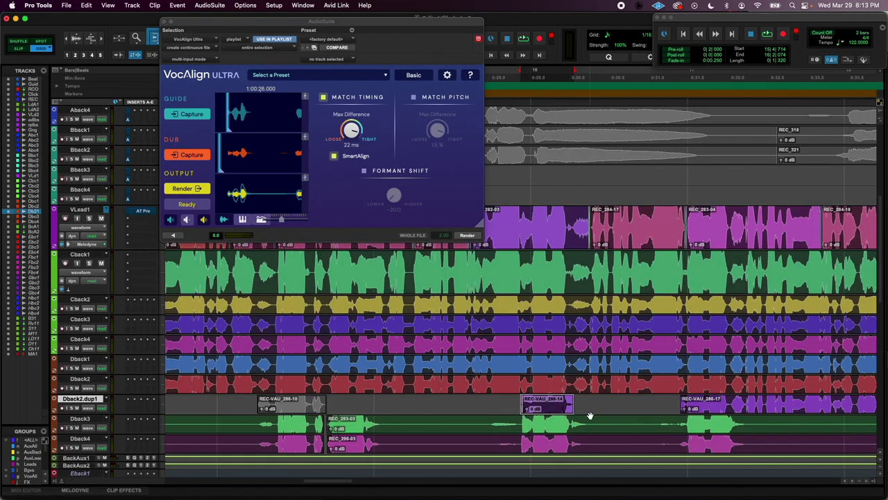
scroll(591, 415, right, 4)
scroll(590, 415, up, 1)
click(601, 429)
key(t)
key(t)
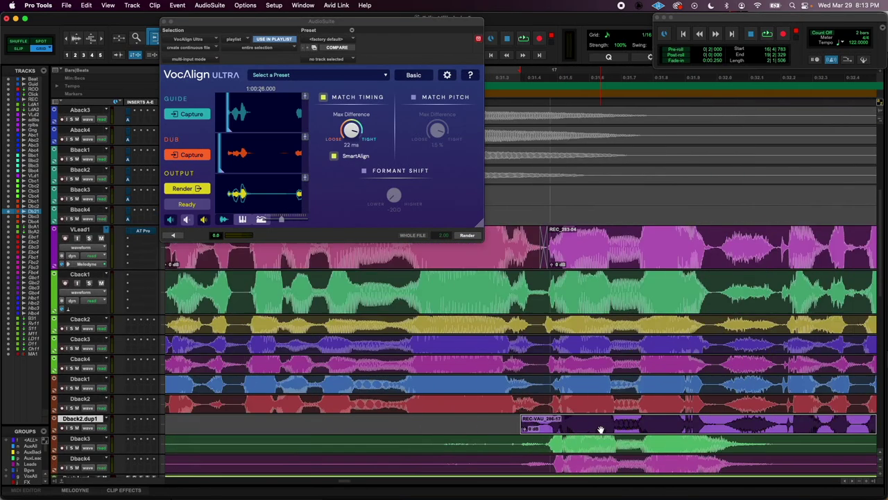
key(super+bracketright)
key(super+bracketright)
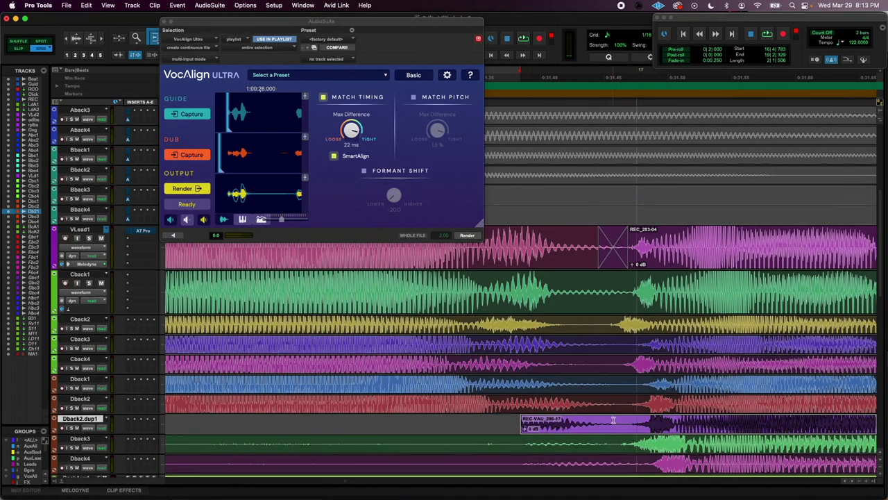
click(621, 422)
key(b)
click(600, 428)
key(Delete)
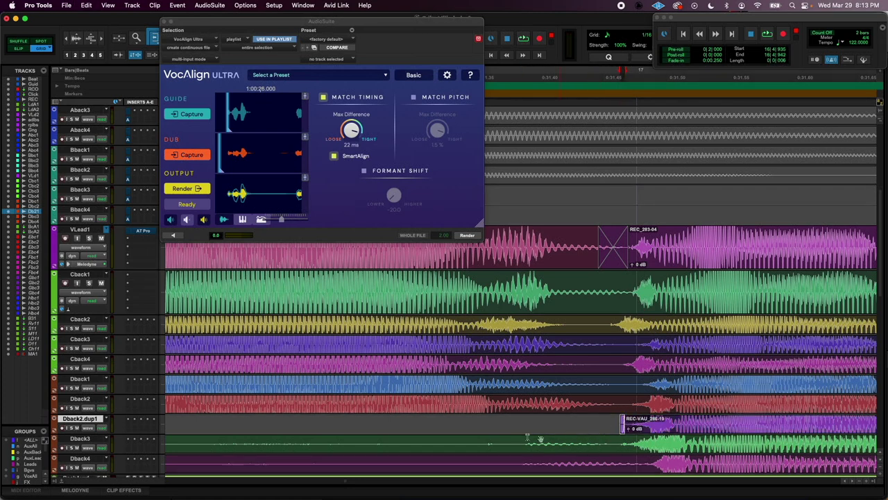
Step: Delete the near-silent Dback3 and Dback4 audio in the gap leading up to the start of the last guide clip
drag(414, 440, 630, 438)
key(Delete)
key(r)
key(r)
drag(525, 439, 266, 469)
key(Delete)
key(r)
key(r)
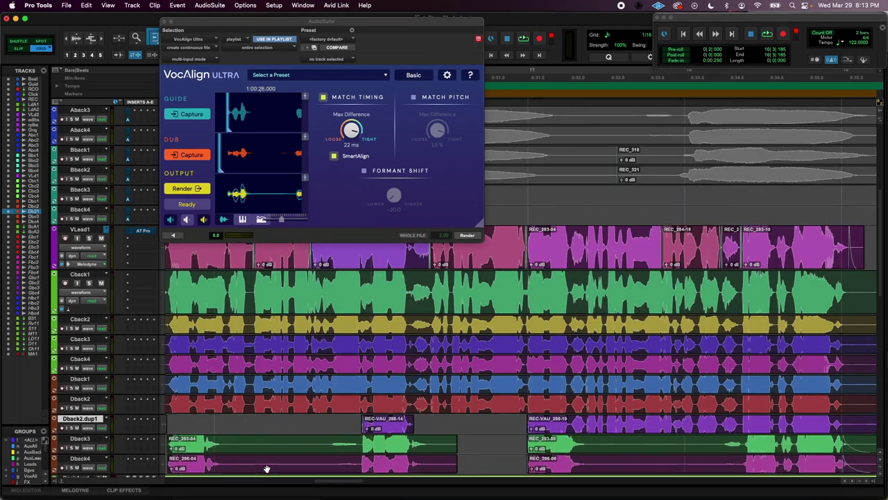
Step: Add fade-outs to the ends of the Dback3 and Dback4 clips before the gap
scroll(267, 468, right, 2)
drag(402, 444, 361, 462)
key(super+f)
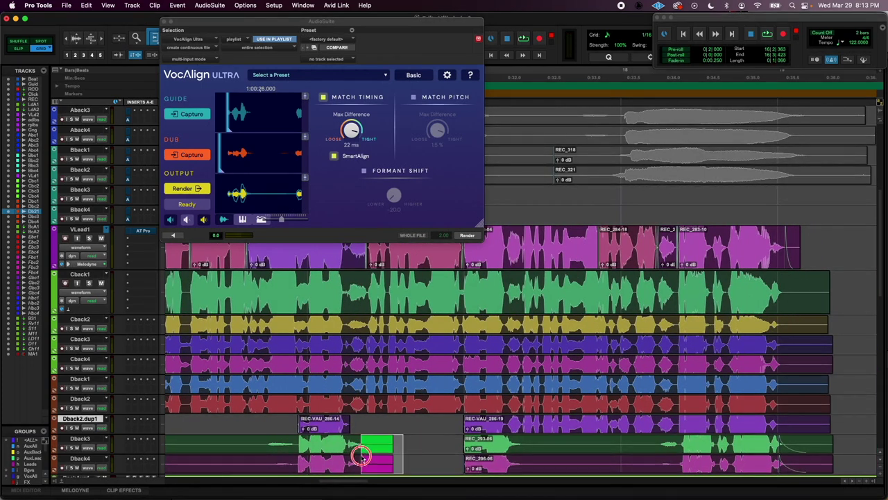
key(Return)
Step: Split the duplicate track's last clip after the current Dback3 phrase and before the final phrases, and delete the part in between
click(510, 429)
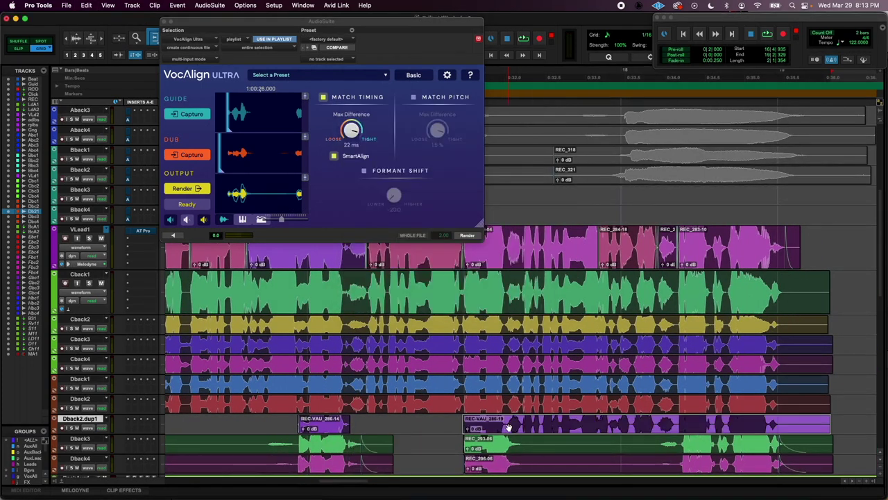
click(507, 422)
key(t)
key(t)
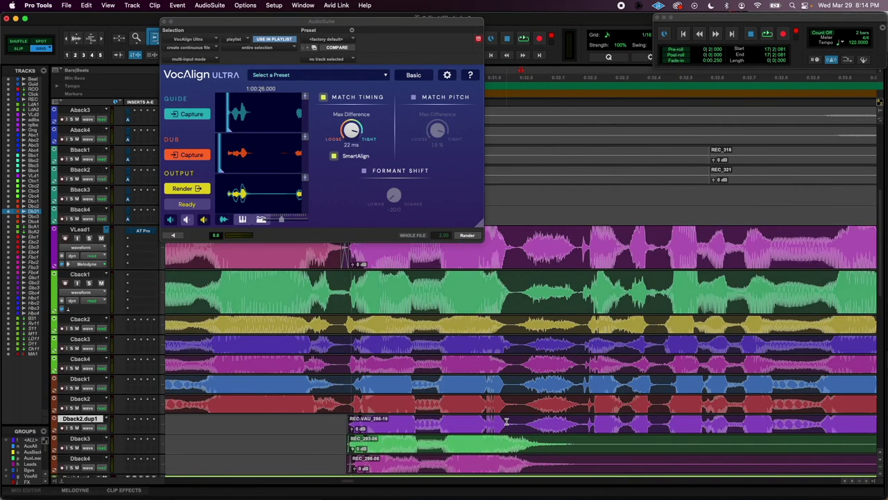
click(523, 424)
key(super+e)
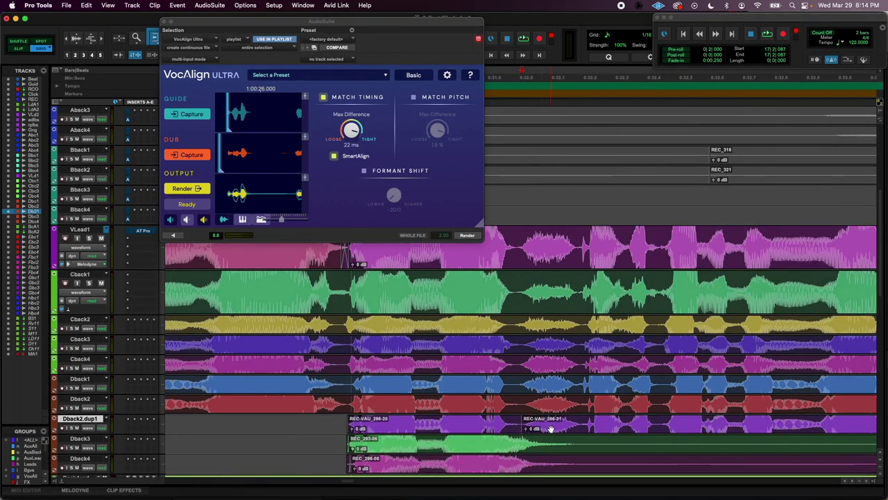
scroll(551, 429, right, 10)
scroll(550, 429, right, 3)
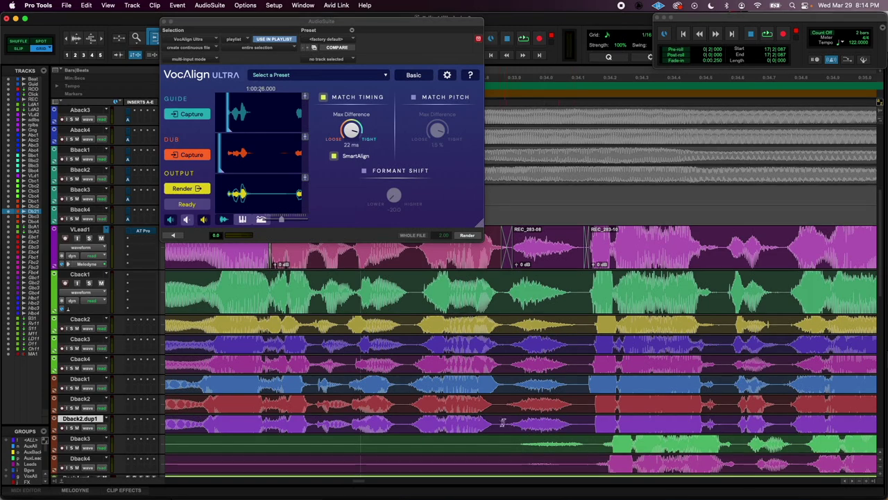
click(474, 429)
key(Delete)
Step: Review the guide track through to its end, and bring the whole section of guide, Dback3 and Dback4 clips into view
scroll(474, 430, right, 5)
scroll(474, 430, up, 1)
scroll(474, 430, down, 2)
scroll(474, 430, right, 3)
key(r)
key(r)
key(r)
key(r)
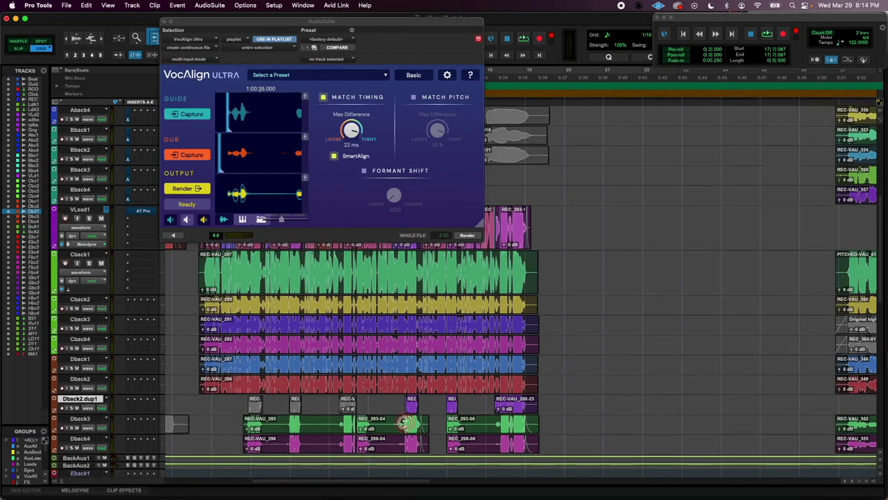
Step: Delete the Dback3 and Dback4 audio in the gap before the fourth guide clip, and apply fades at the cut edges
scroll(404, 423, up, 3)
drag(405, 424, 526, 439)
key(Delete)
key(super+f)
key(Return)
Step: Capture the last three clips on the Dback2 duplicate track as the VocAlign guide
click(545, 408)
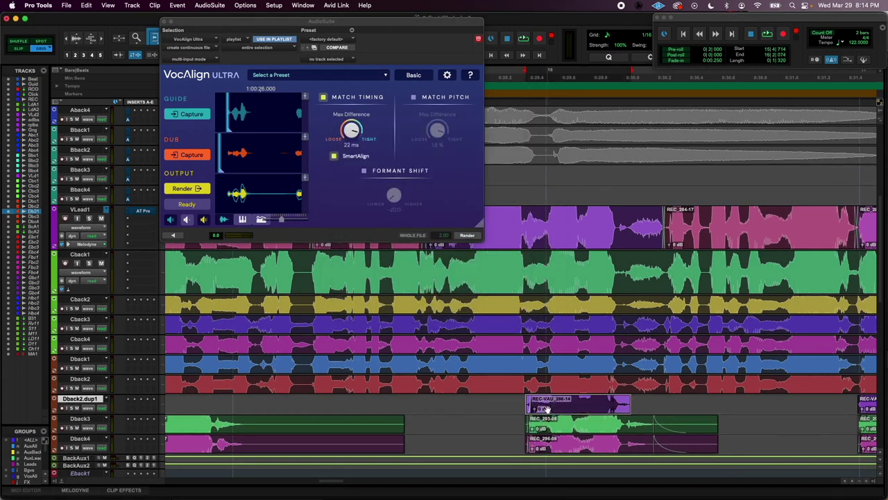
key(super+bracketleft)
key(super+bracketleft)
click(739, 410)
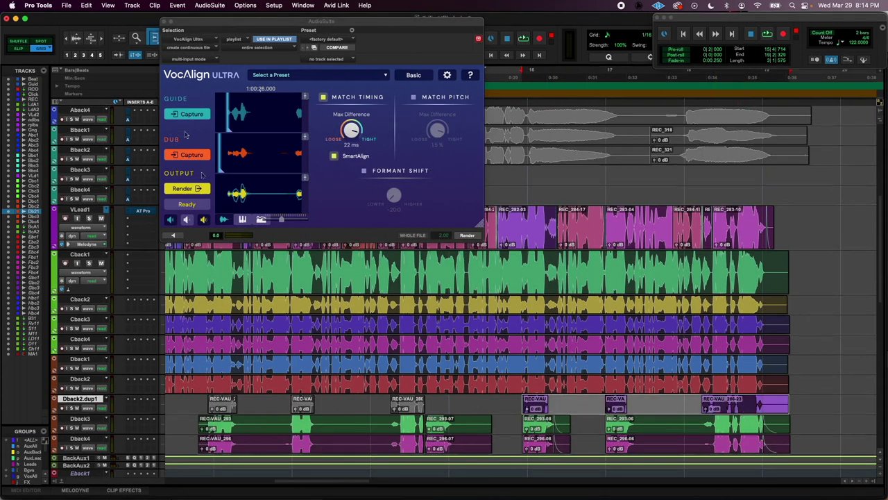
click(188, 115)
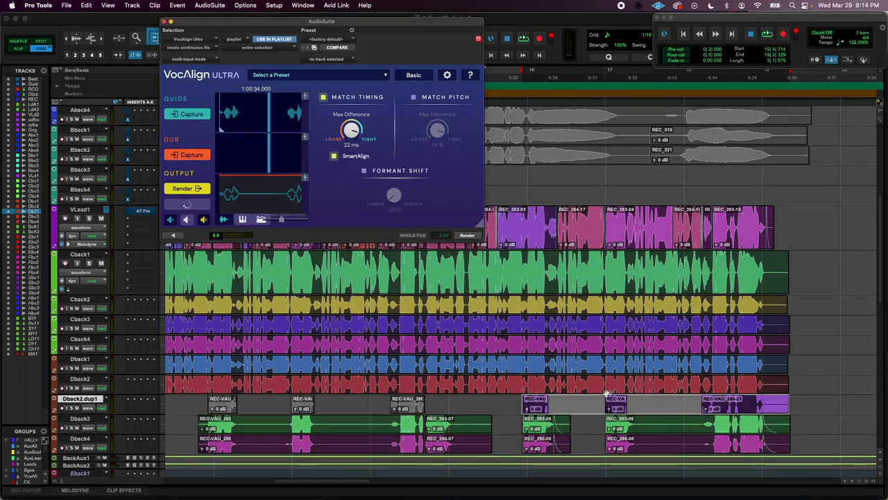
Step: Capture the last two Dback3 clips as the dub and render their alignment to the guide
click(690, 432)
click(544, 430)
click(187, 154)
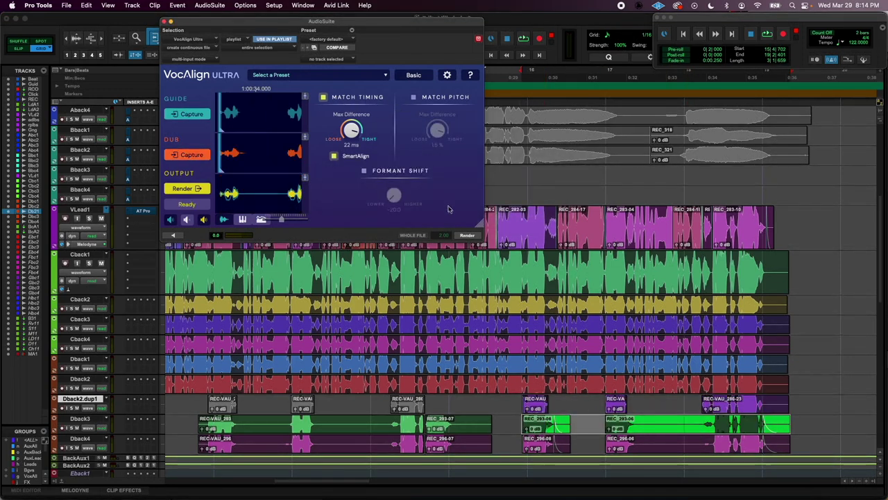
click(468, 234)
Step: Capture the last two Dback4 clips as the dub and render their alignment to the same guide
click(706, 451)
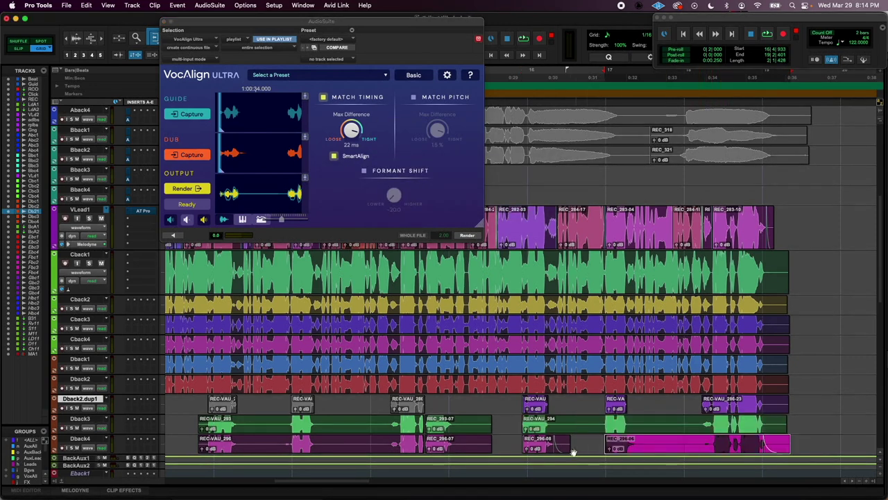
shift+click(539, 451)
click(187, 154)
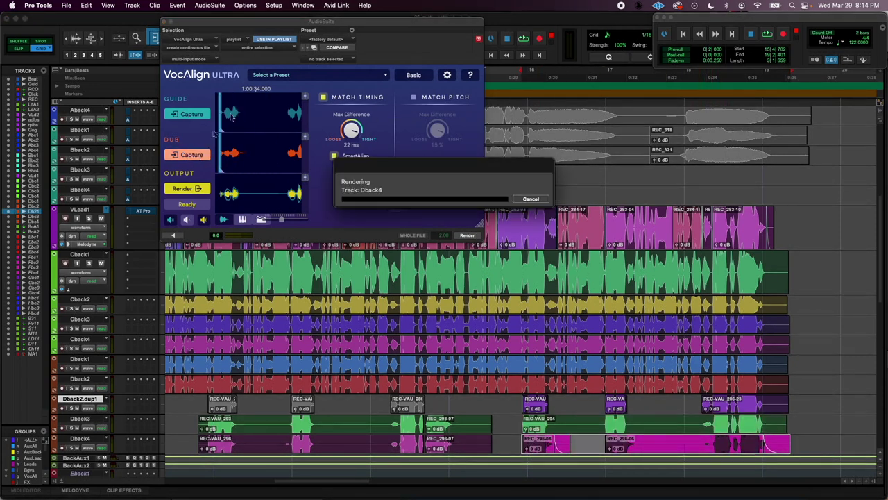
click(467, 234)
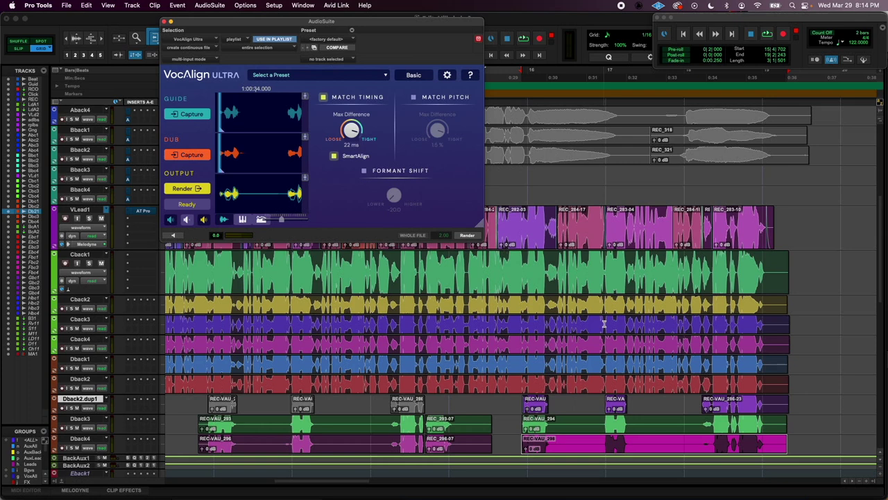
Step: Bring the full arrangement into view, select the whole guide section on the Dback2 duplicate track, and start playback
key(r)
key(r)
drag(360, 403, 544, 404)
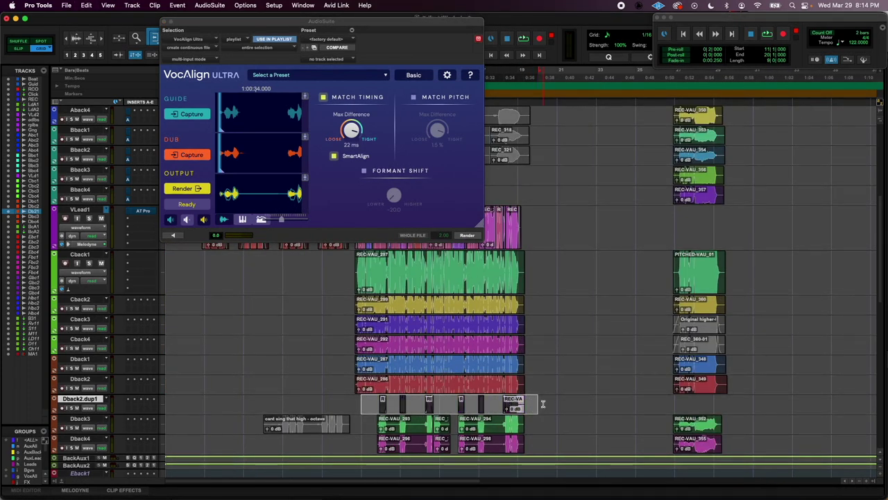
key(space)
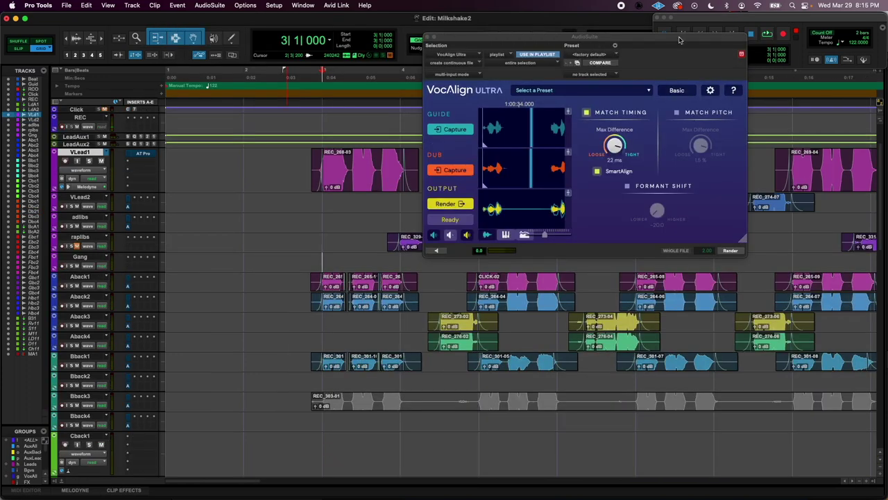
Step: Fill Bback2 with clips across the four opening phrases, and replace the last two Bback1 phrases with copies of the first two
drag(680, 40, 393, 3)
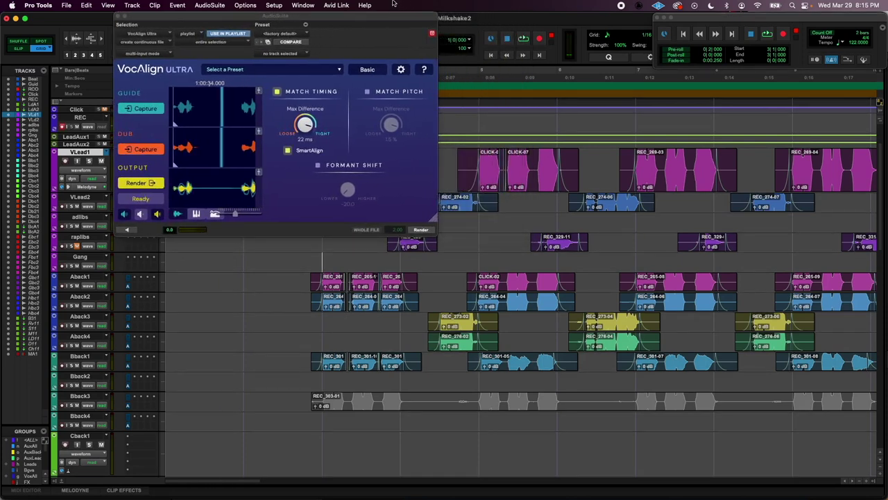
key(super+bracketleft)
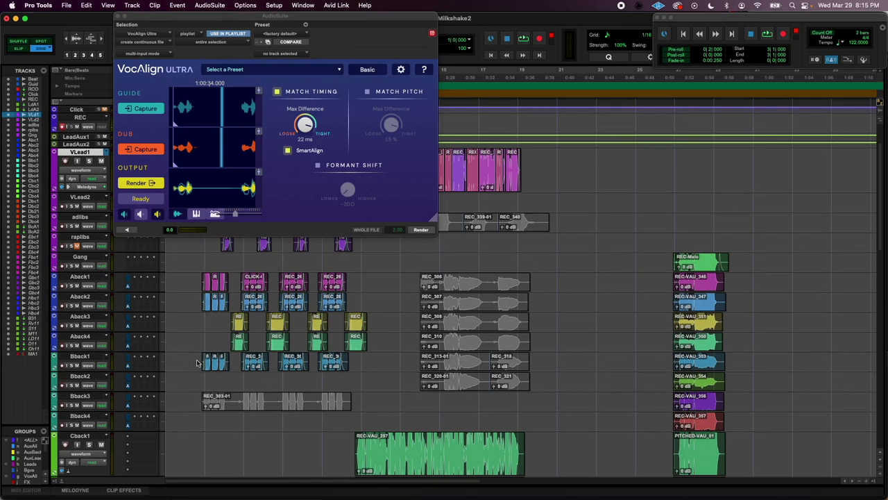
drag(361, 378, 204, 375)
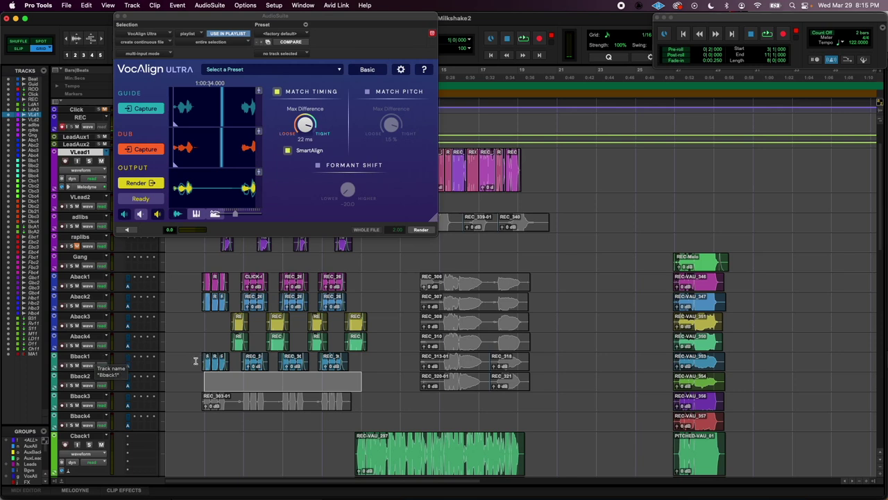
click(95, 357)
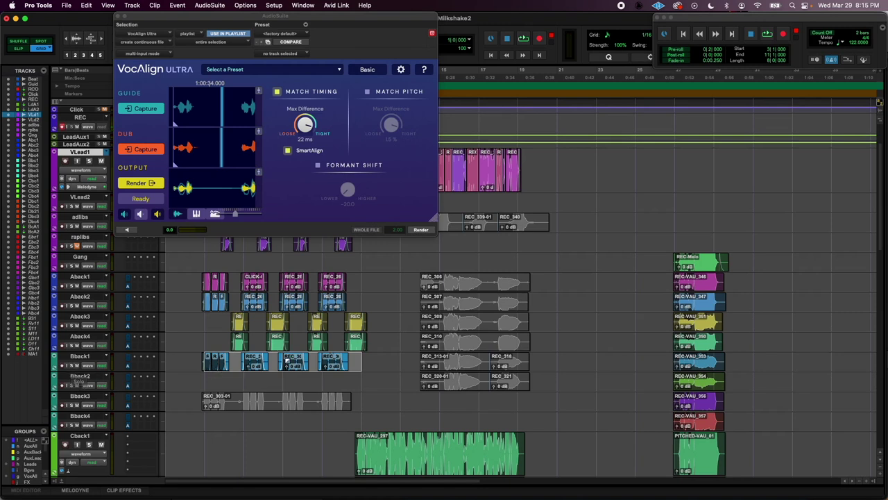
drag(359, 360, 217, 381)
click(305, 381)
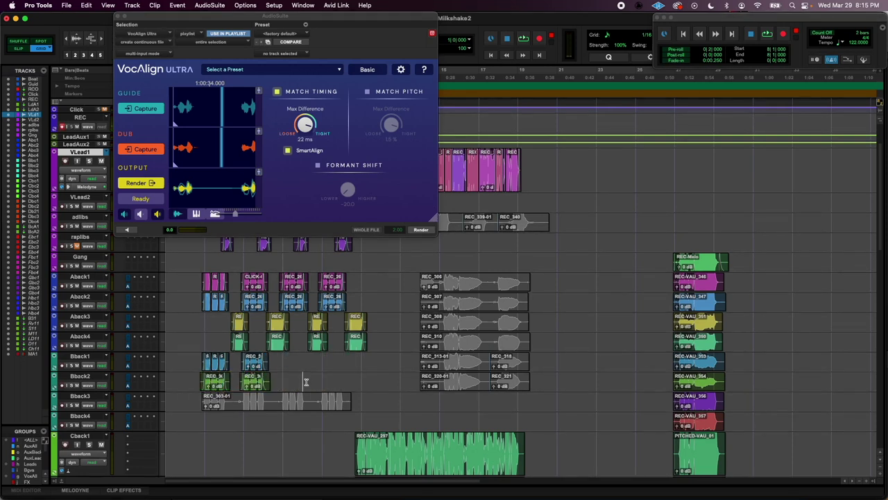
drag(283, 366, 302, 366)
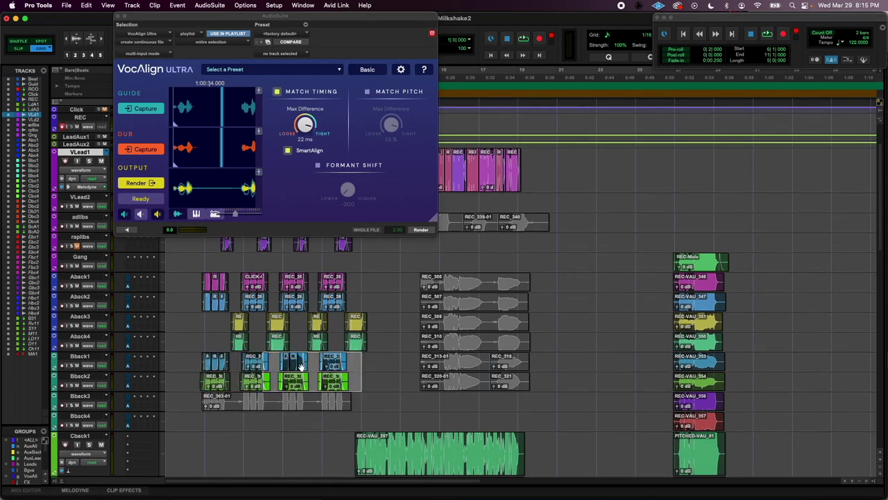
click(202, 341)
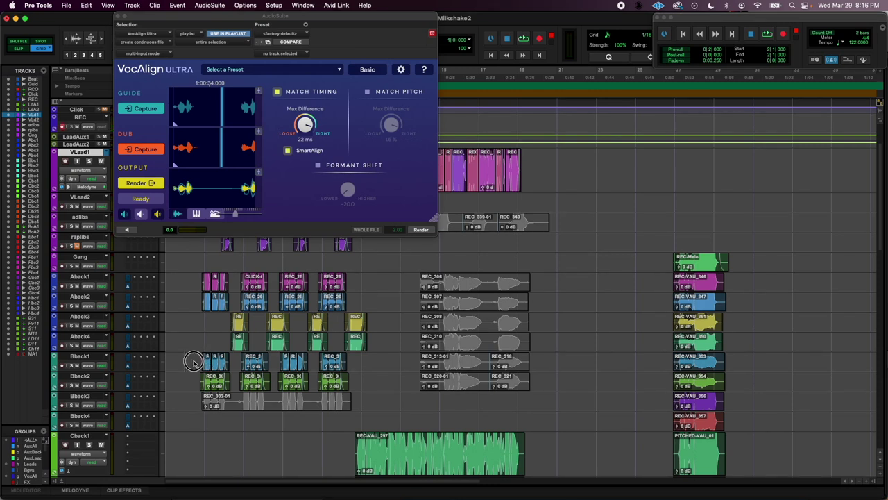
drag(185, 352, 587, 355)
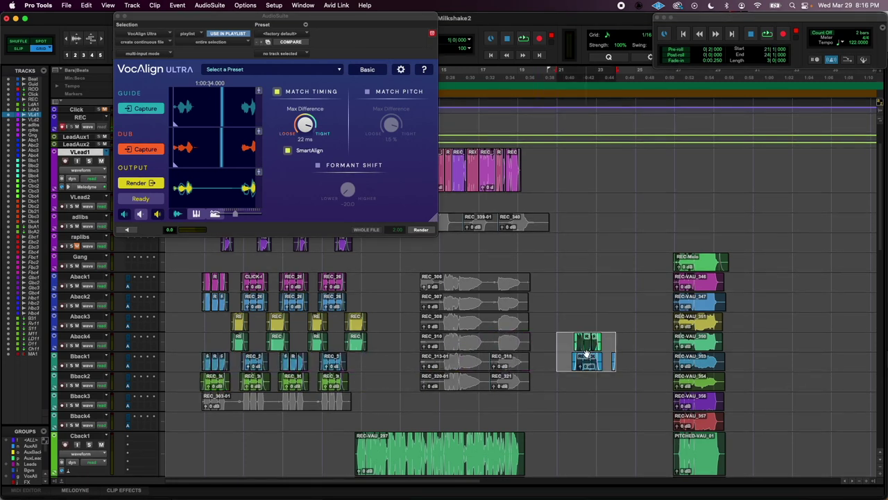
key(Delete)
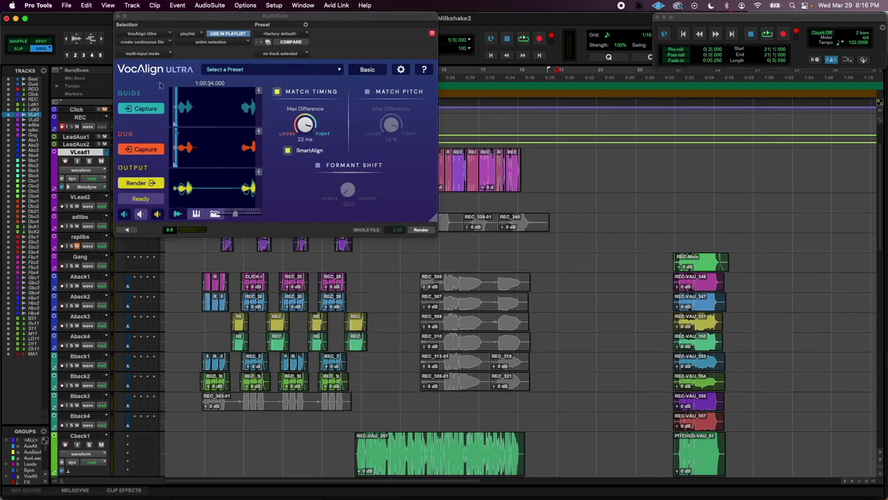
Step: Select the four opening VLead1 phrases, audition them against Aback1, and capture them as the VocAlign guide
scroll(208, 291, up, 3)
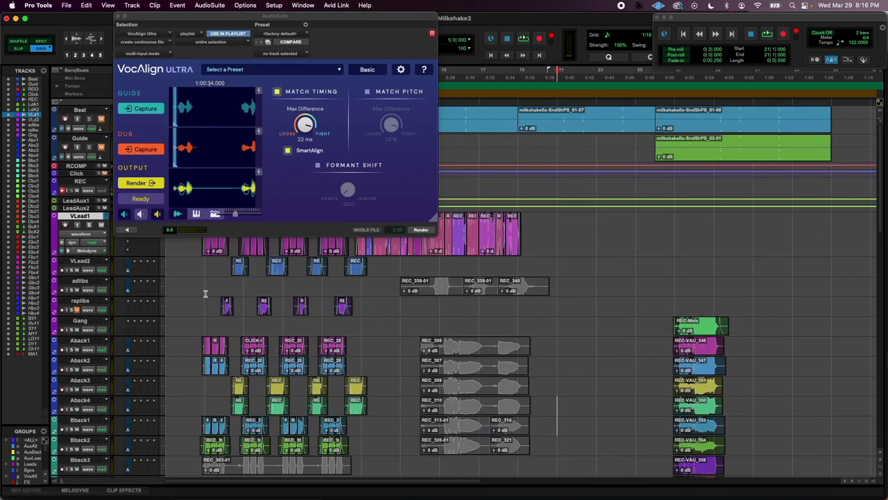
click(215, 254)
shift+click(337, 254)
click(89, 225)
key(space)
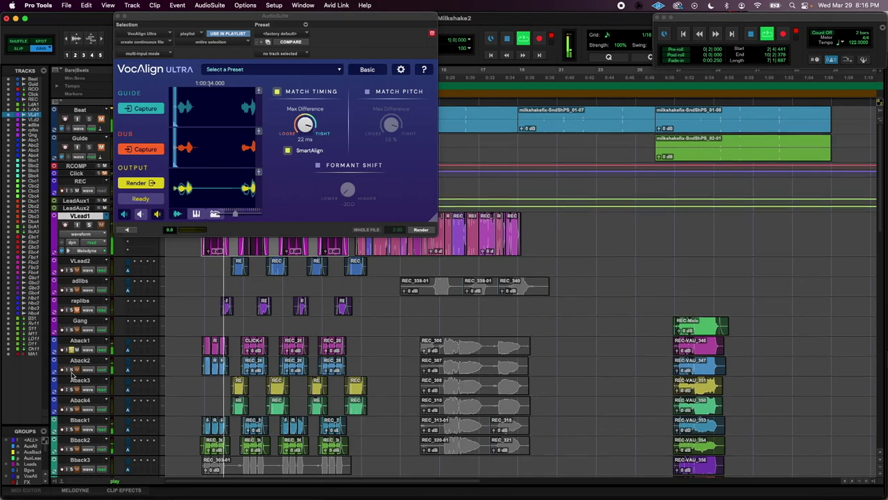
key(space)
click(72, 350)
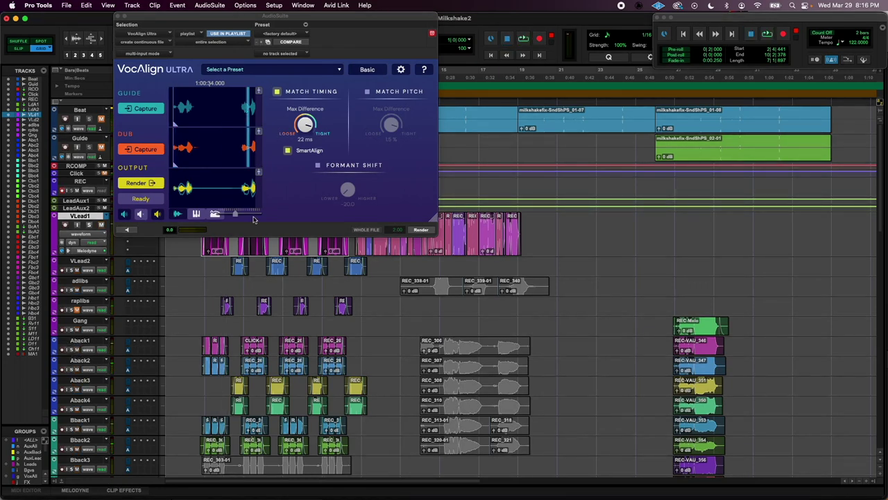
click(146, 109)
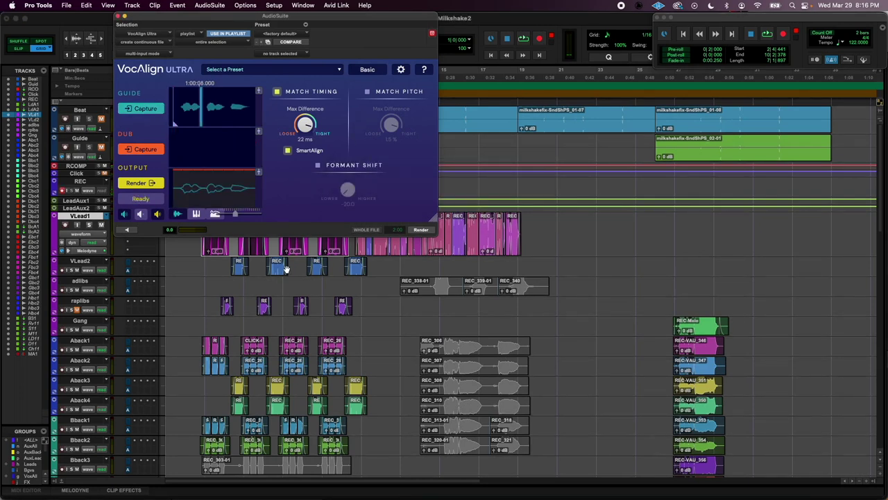
Step: Turn on Match Pitch, capture the four opening Aback1 phrases as the dub, and render their alignment
click(367, 92)
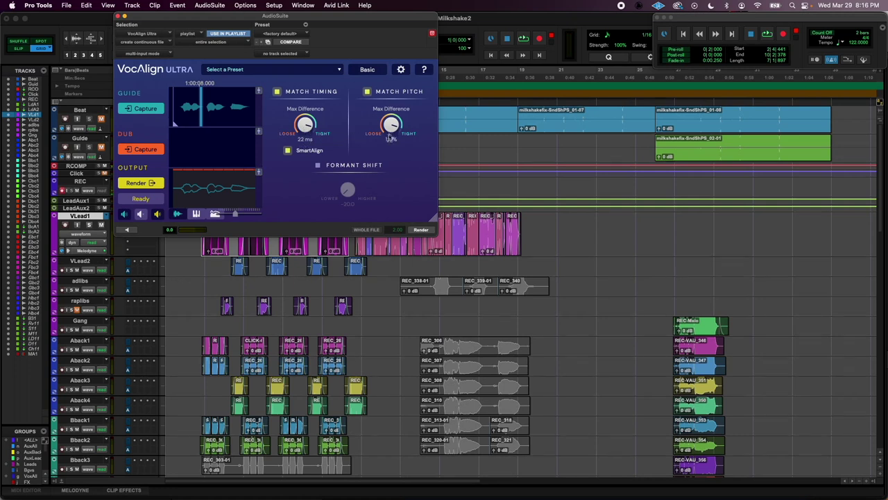
click(208, 353)
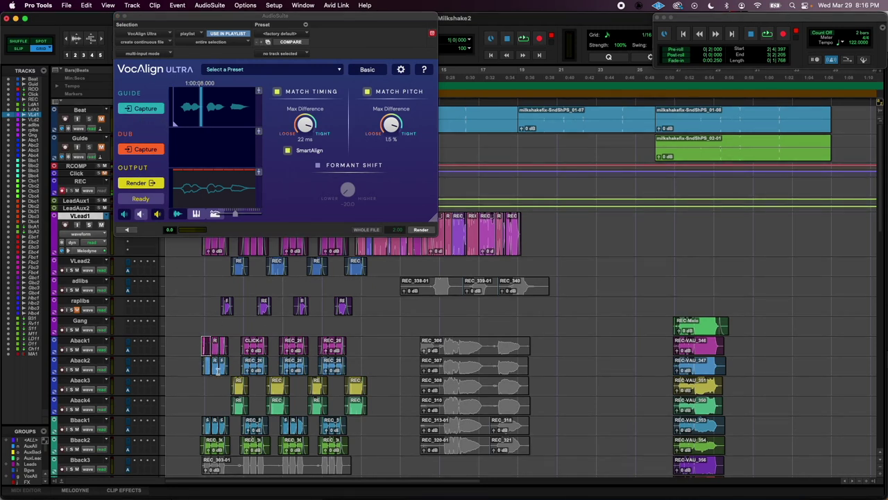
shift+click(337, 349)
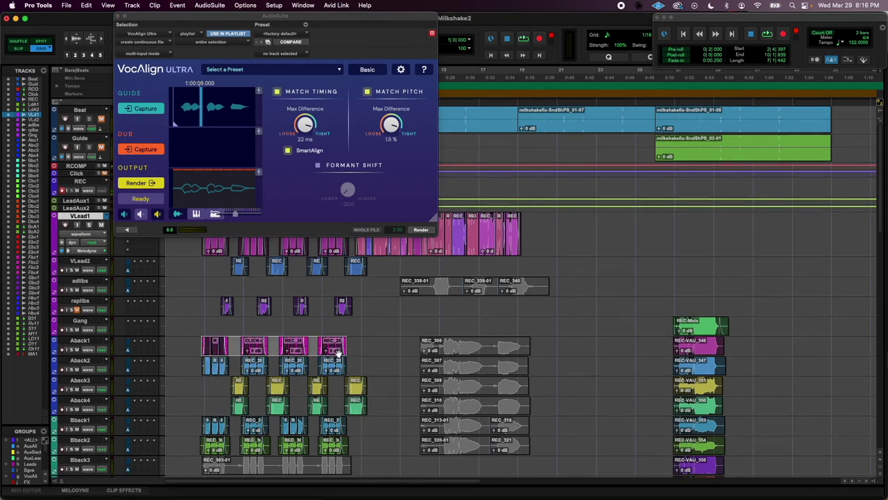
click(141, 150)
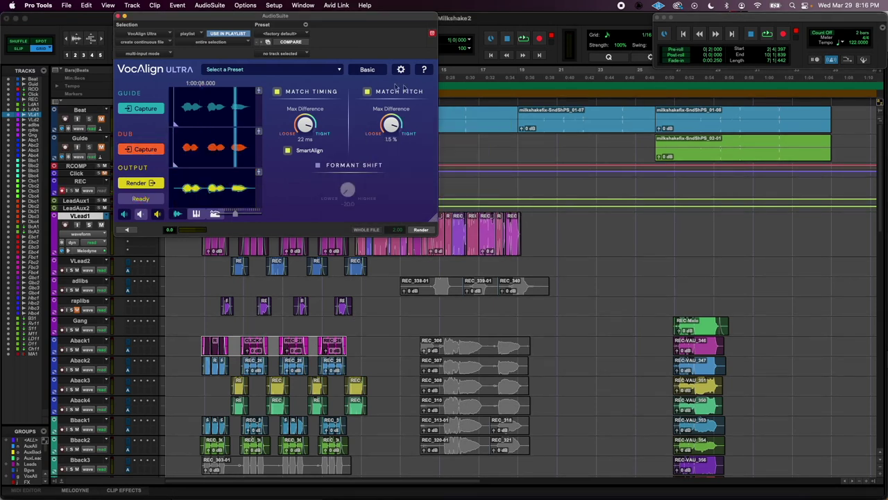
click(421, 231)
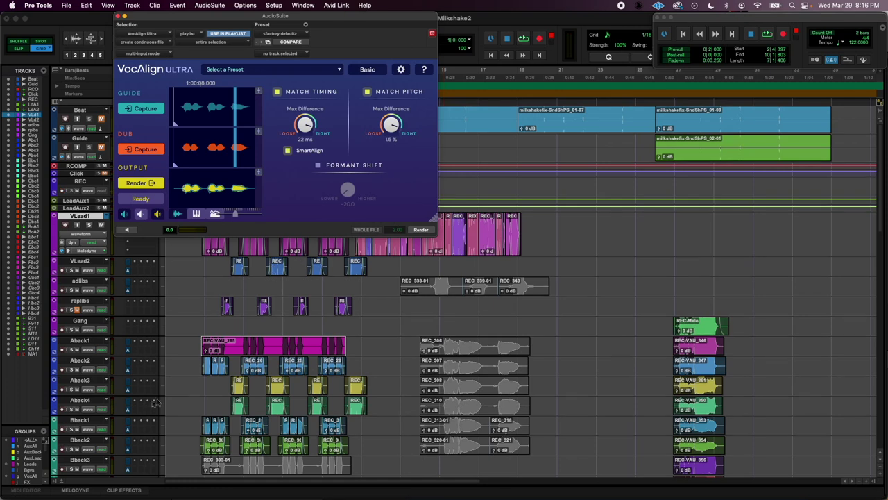
Step: Capture the four opening Aback2 phrases as the dub and render them with timing and pitch matching
drag(206, 375, 340, 368)
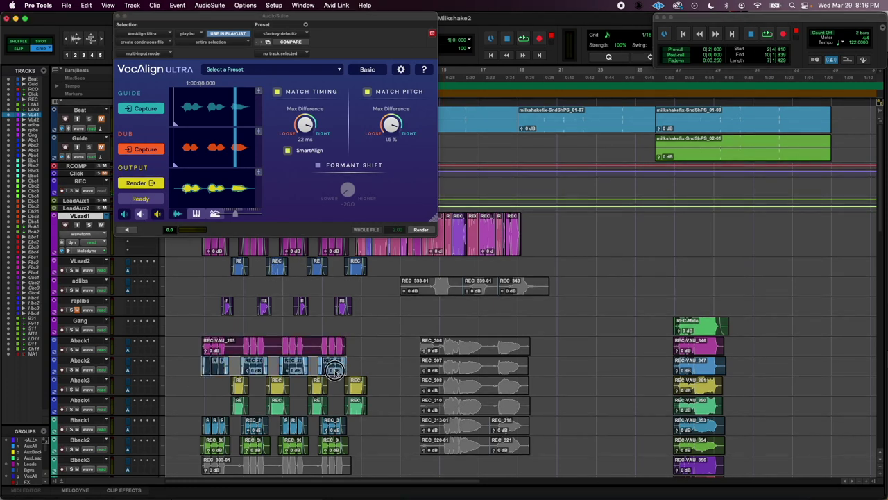
click(146, 157)
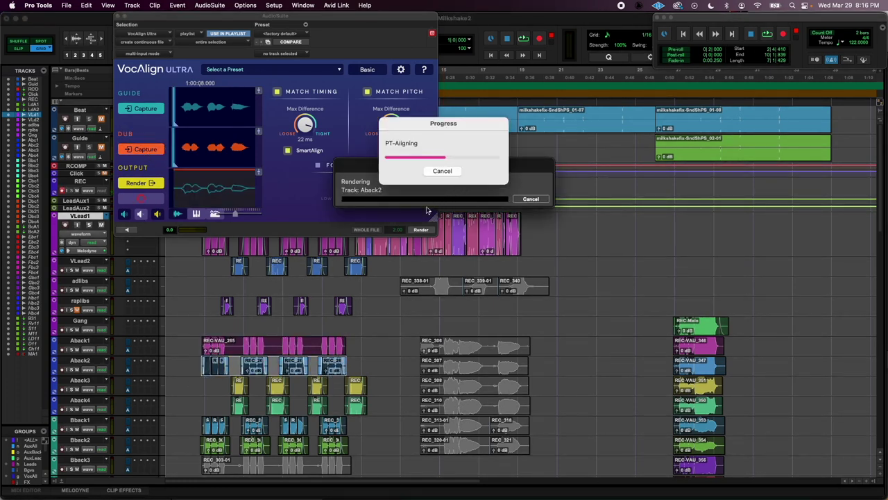
click(418, 231)
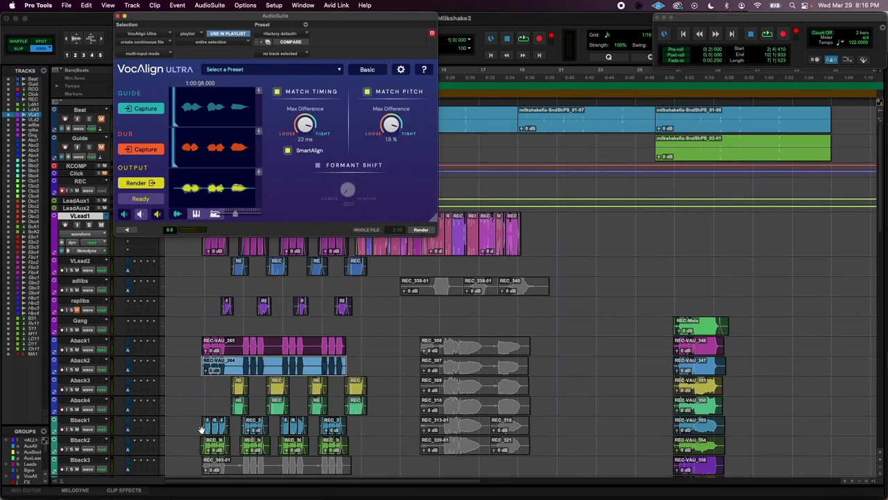
Step: Audition the four opening Bback1 phrases in solo, and turn off Match Pitch
drag(204, 429, 332, 431)
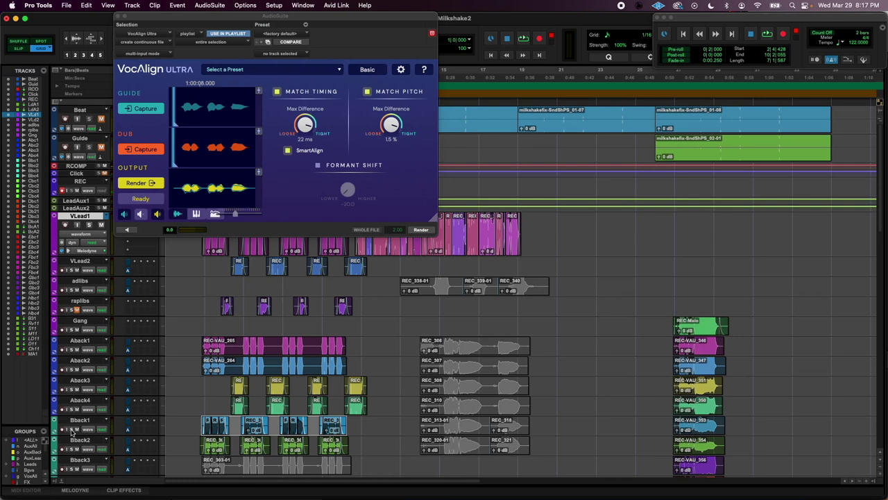
key(space)
click(367, 91)
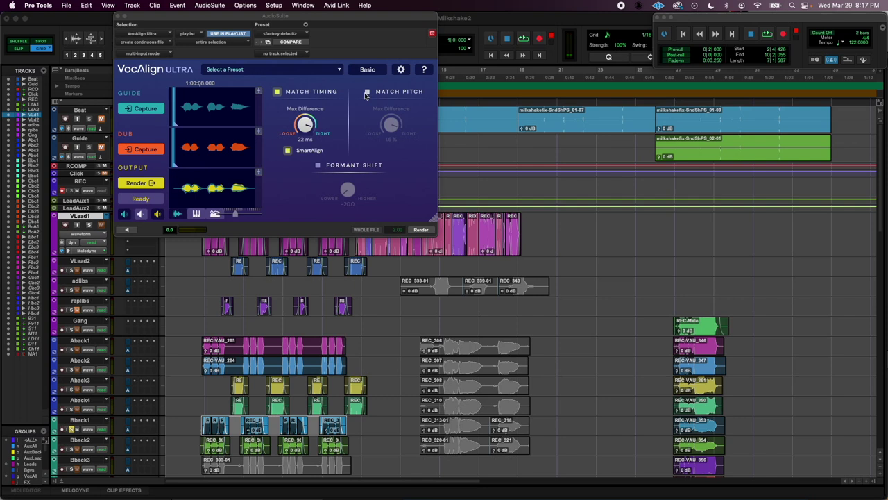
Step: Try a timing-only alignment of the four opening Bback1 phrases, audition the render, and undo it
click(214, 246)
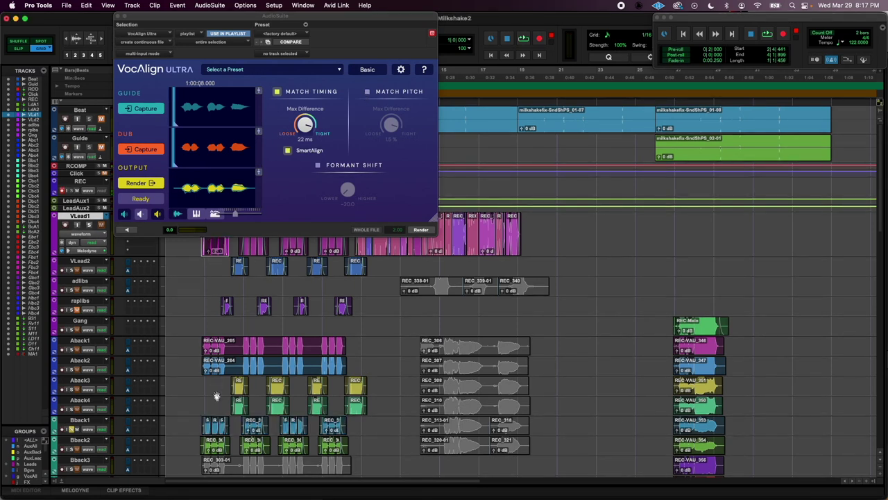
drag(206, 432, 334, 430)
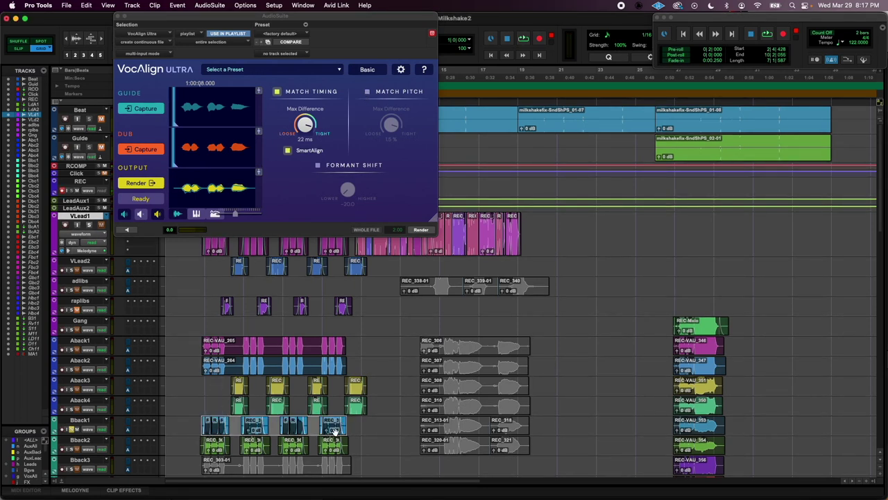
click(141, 151)
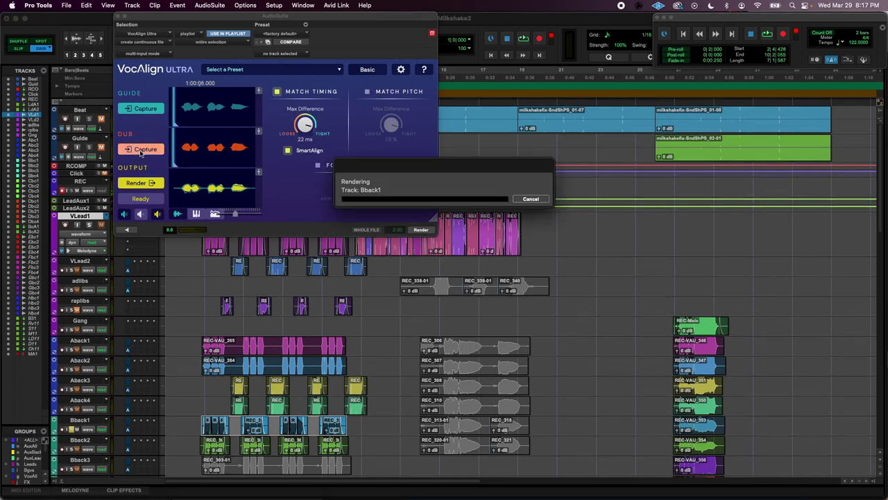
click(432, 231)
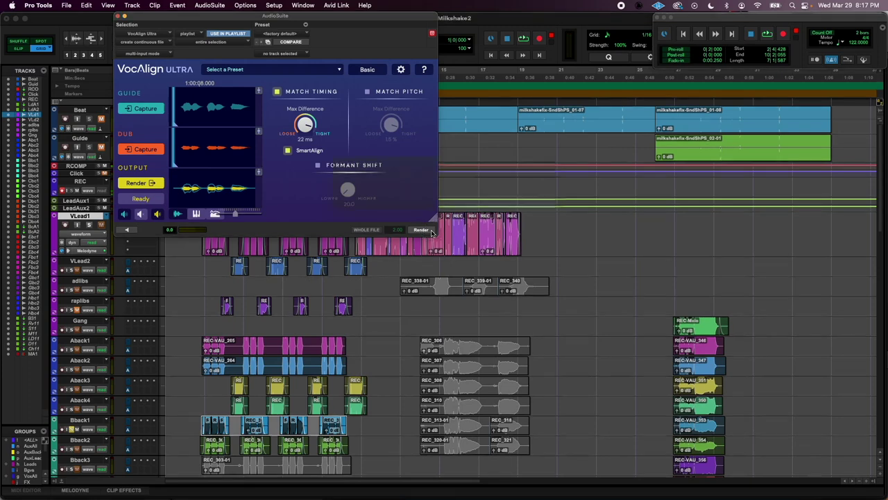
key(space)
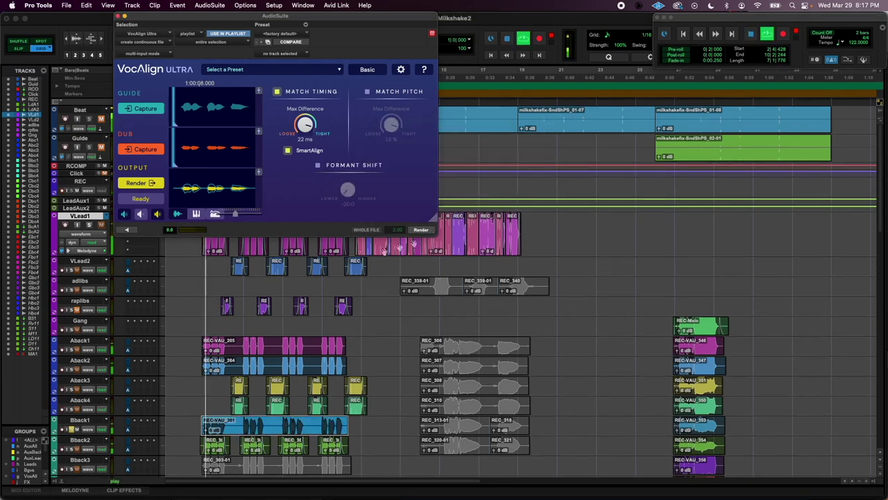
key(space)
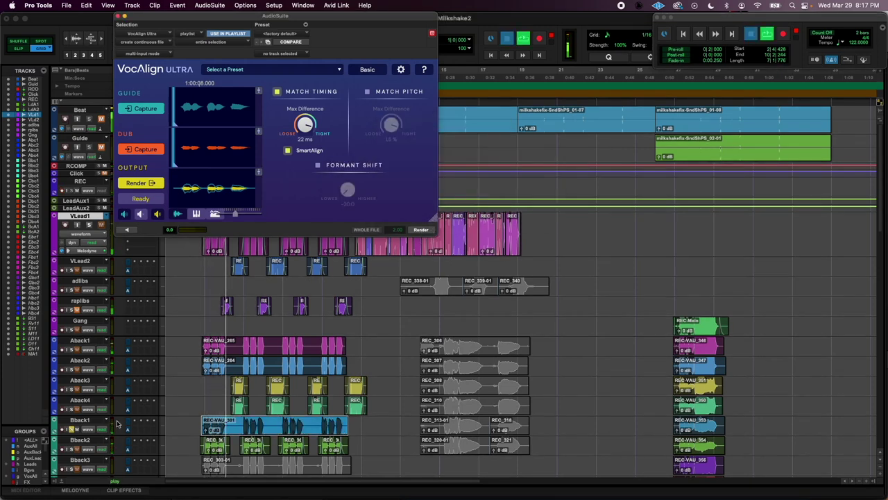
key(super+z)
Step: Turn on Match Pitch, recapture the Bback1 phrases as the dub, and try auditioning their pitch-matched render
click(367, 91)
click(150, 151)
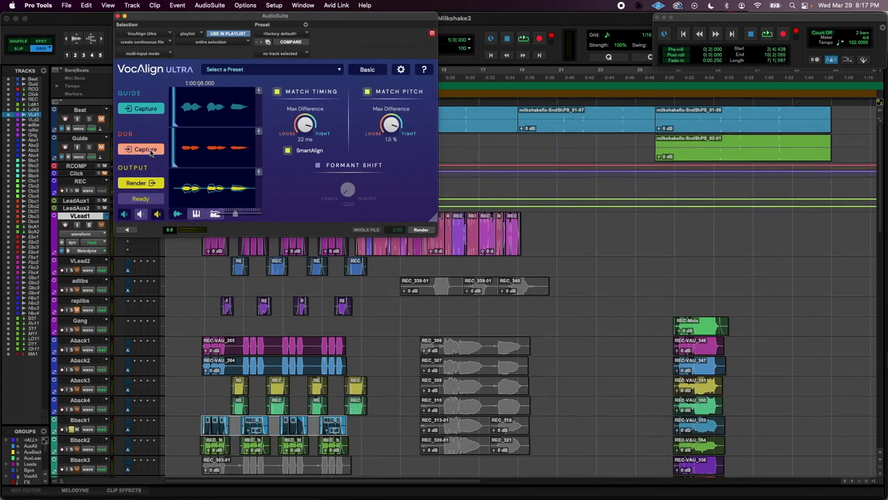
click(421, 229)
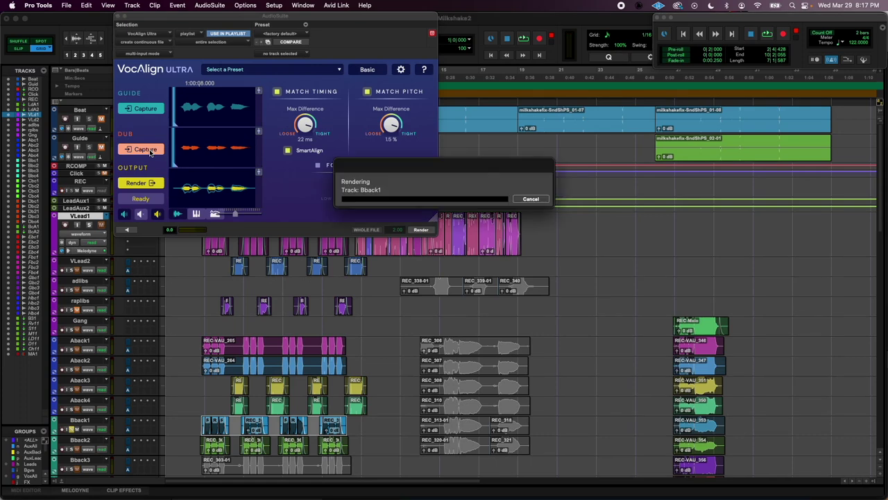
key(space)
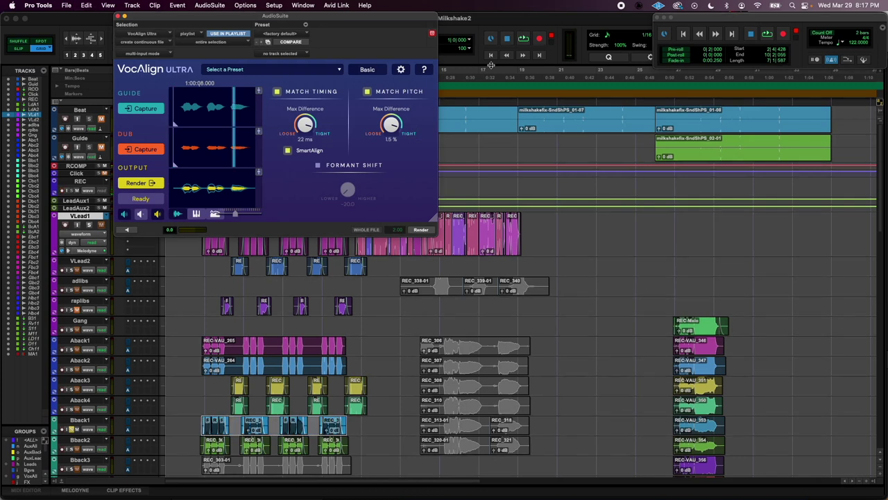
Step: Turn off Match Pitch and render timing-only alignments of the four opening phrases on Bback1 and on Bback2
click(367, 91)
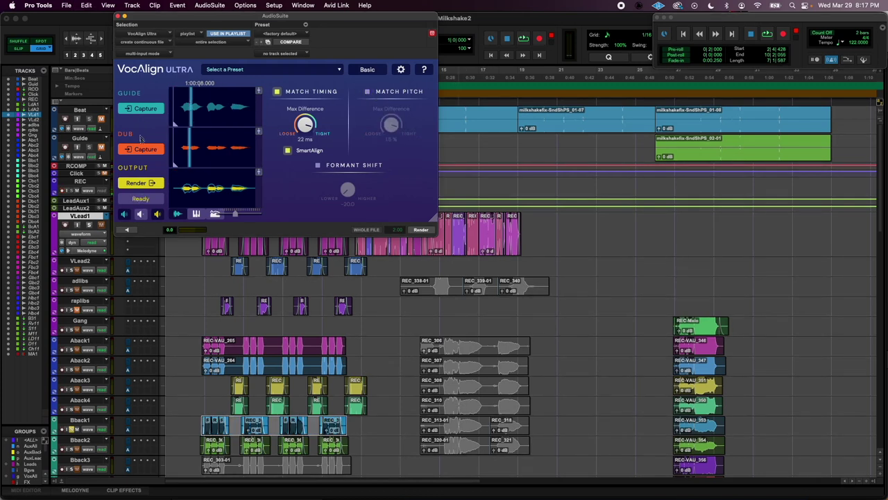
click(140, 183)
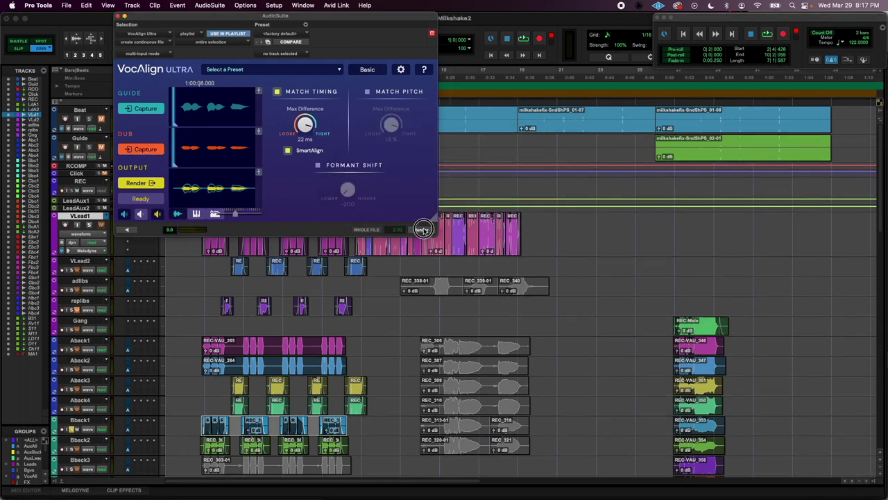
click(213, 448)
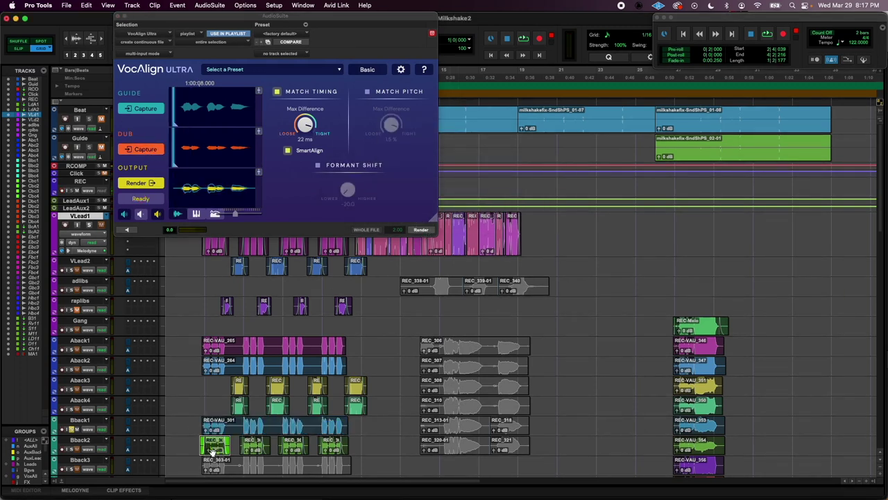
shift+click(332, 447)
click(159, 152)
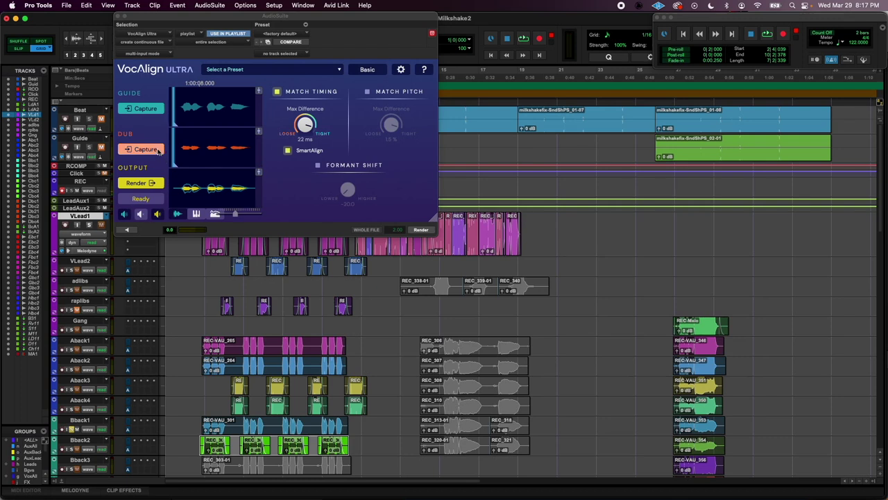
click(422, 229)
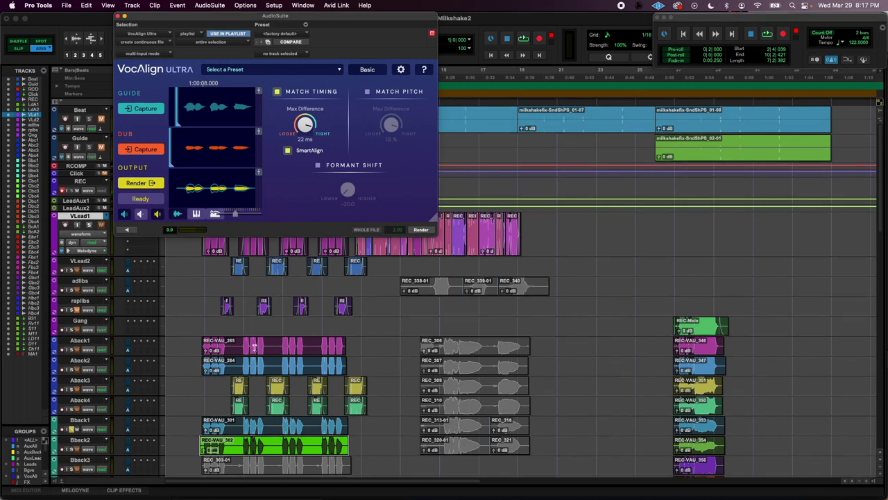
Step: Copy the aligned opening clips from Aback1 and Aback2 onto Cback3 and Cback4 at the same timeline position
click(254, 356)
shift+click(252, 371)
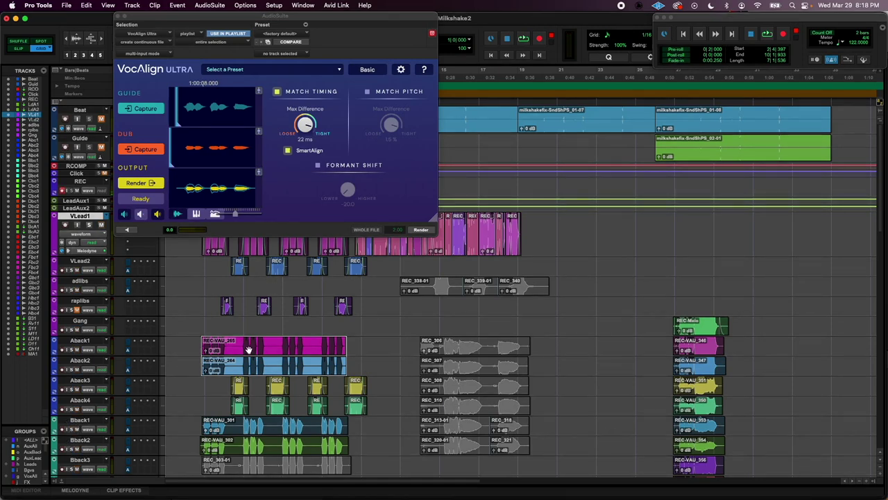
mouse_move(249, 349)
mouse_down()
mouse_move(239, 476)
mouse_move(237, 323)
mouse_move(237, 342)
mouse_up()
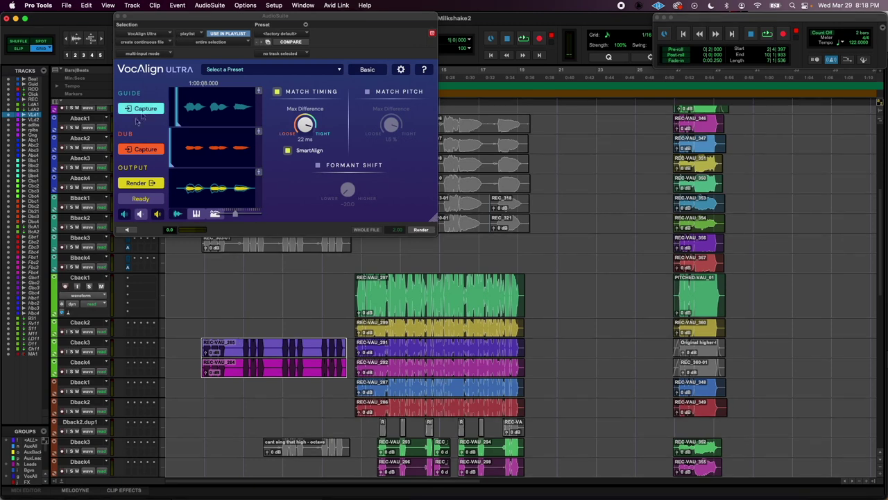
click(228, 116)
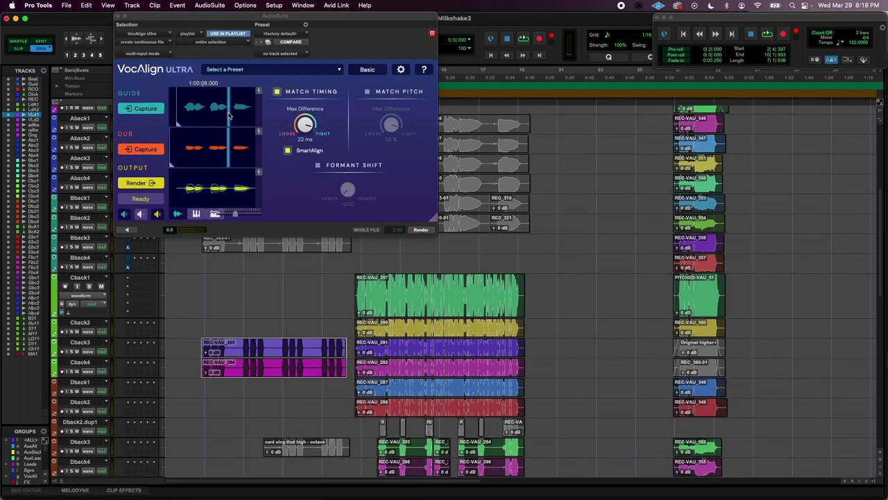
Step: Capture the copied Cback3 clip as the dub and turn on Formant Shift
double_click(237, 346)
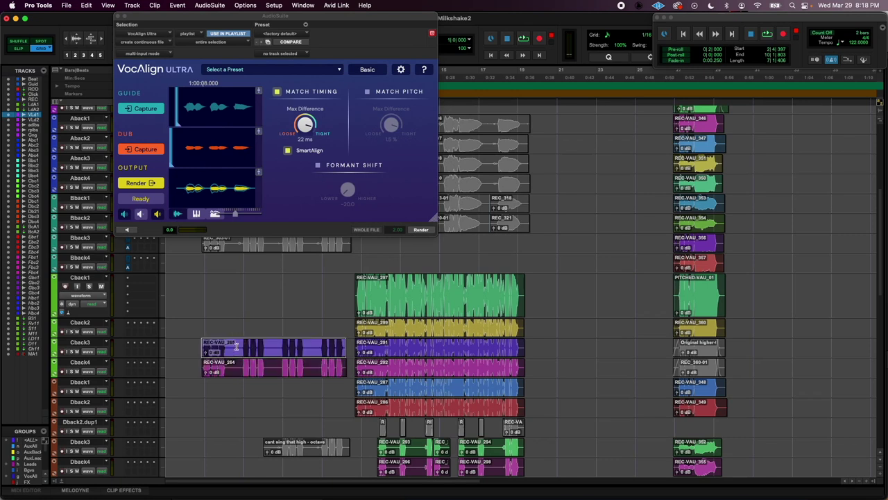
click(143, 149)
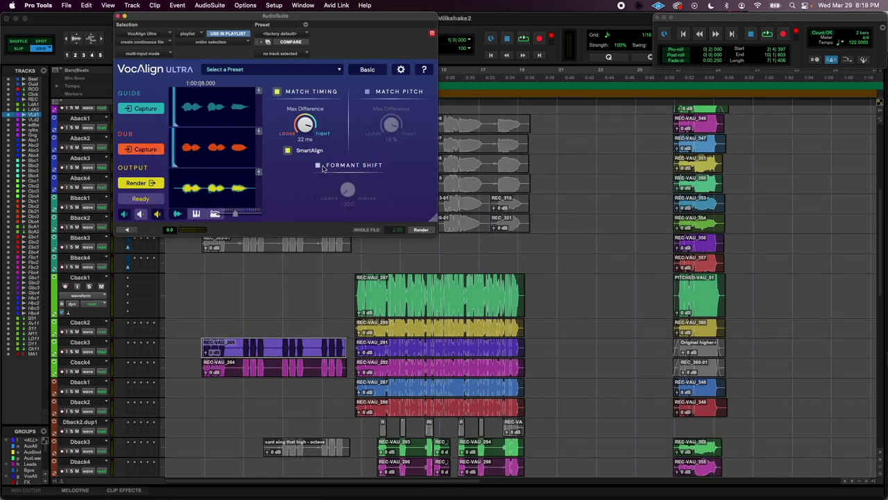
click(318, 166)
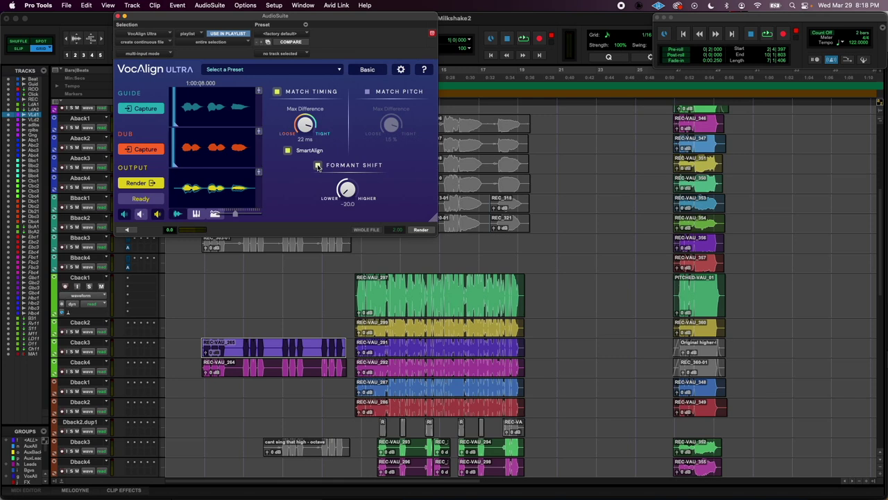
click(318, 166)
Step: Audition the copied Cback3 clip in solo, and capture it together with the Cback4 clip as the dub
click(72, 353)
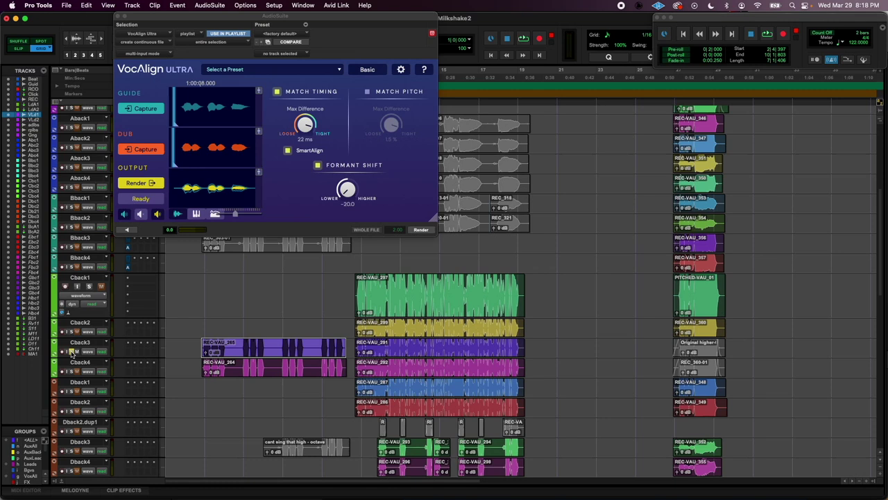
key(space)
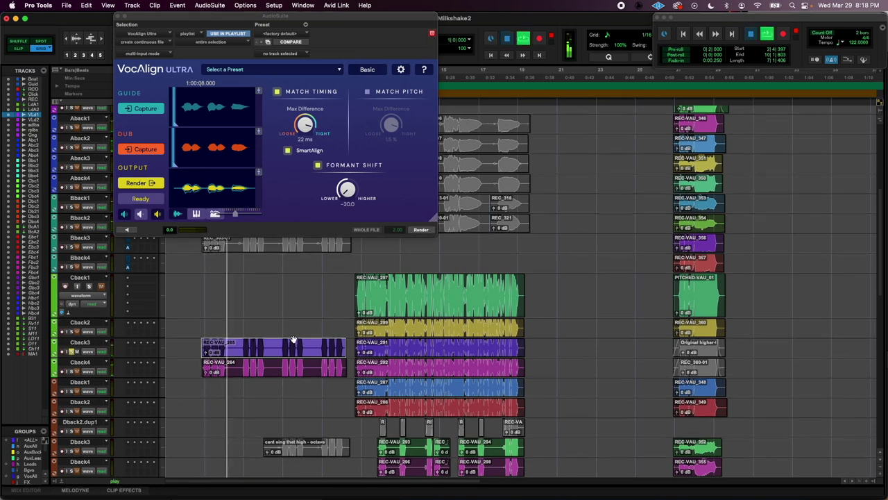
key(space)
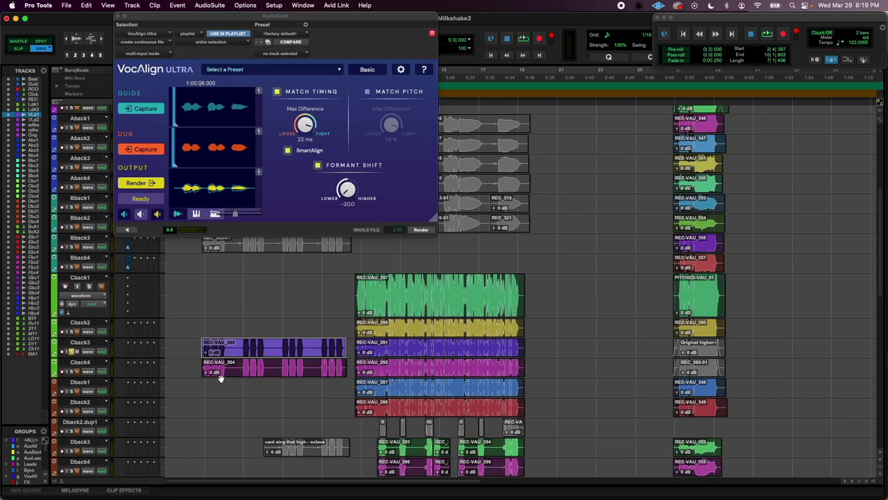
shift+click(220, 377)
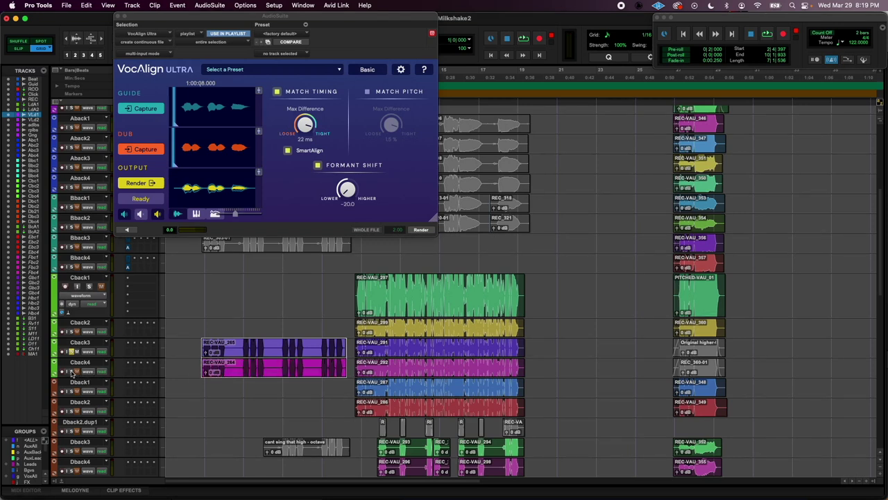
click(142, 150)
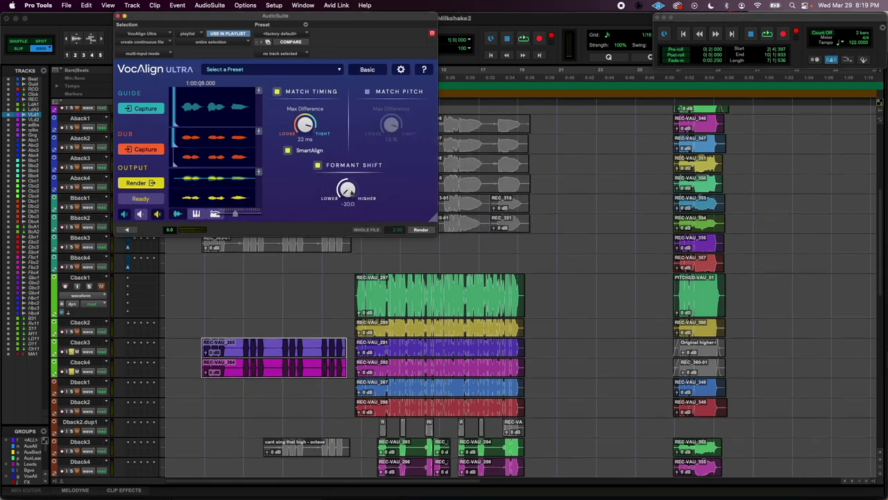
Step: Try rendering the Cback3 and Cback4 clips with Formant Shift at -20, audition the result, and undo it
click(421, 231)
key(space)
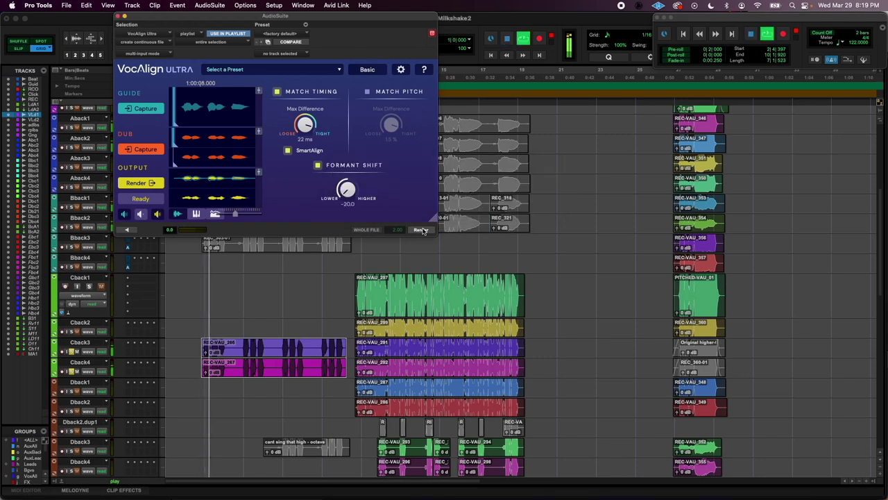
key(space)
key(super+z)
Step: Raise Formant Shift to 20%, try rendering and auditioning the Cback3 and Cback4 clips, and undo the render
drag(348, 191, 366, 3)
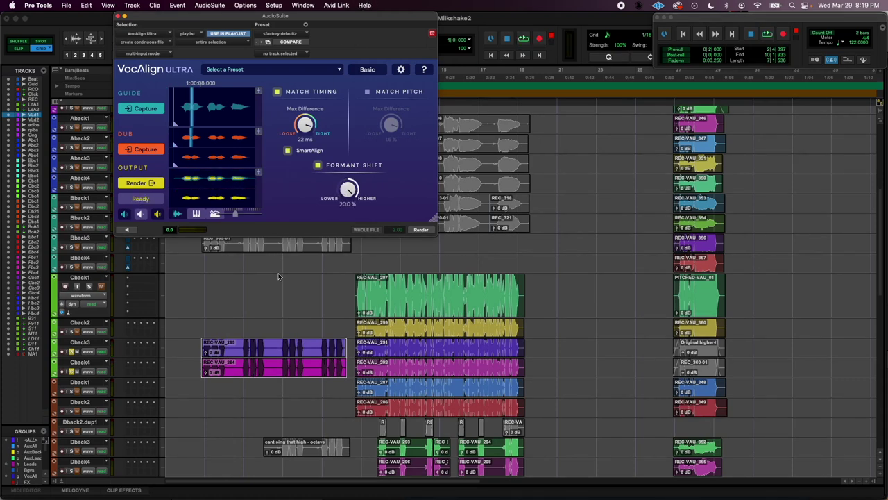
click(424, 229)
key(space)
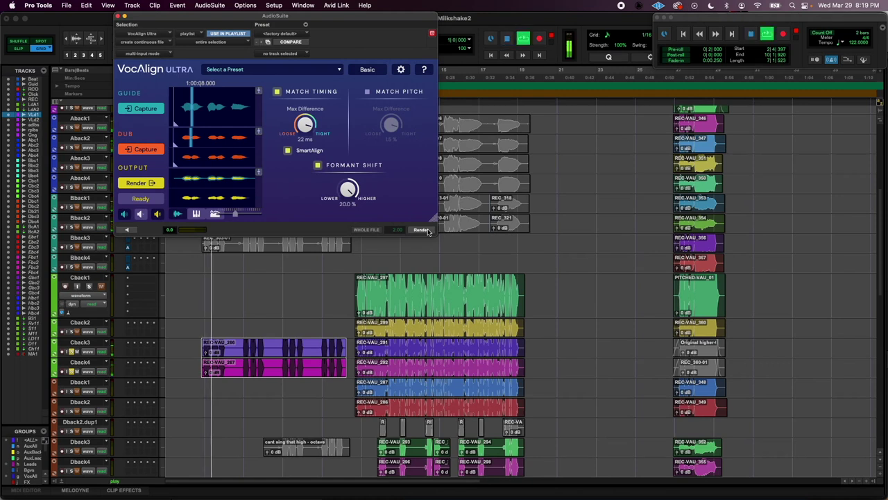
key(space)
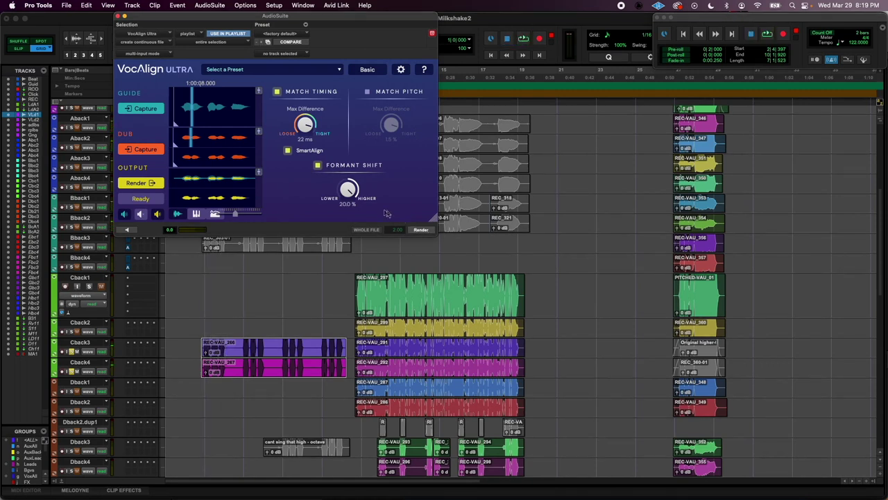
key(super+z)
Step: Render the Cback3 and Cback4 clips with Formant Shift at -20, and move the VocAlign window clear of the opening clips
drag(348, 190, 304, 491)
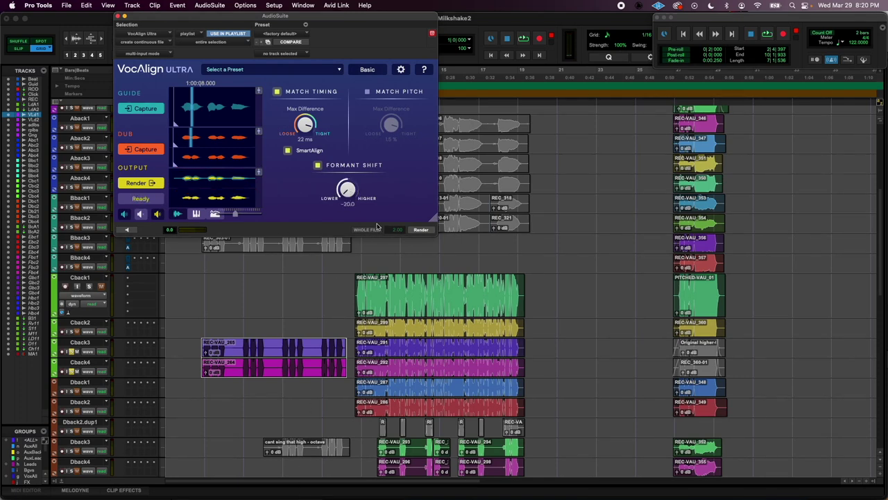
click(423, 231)
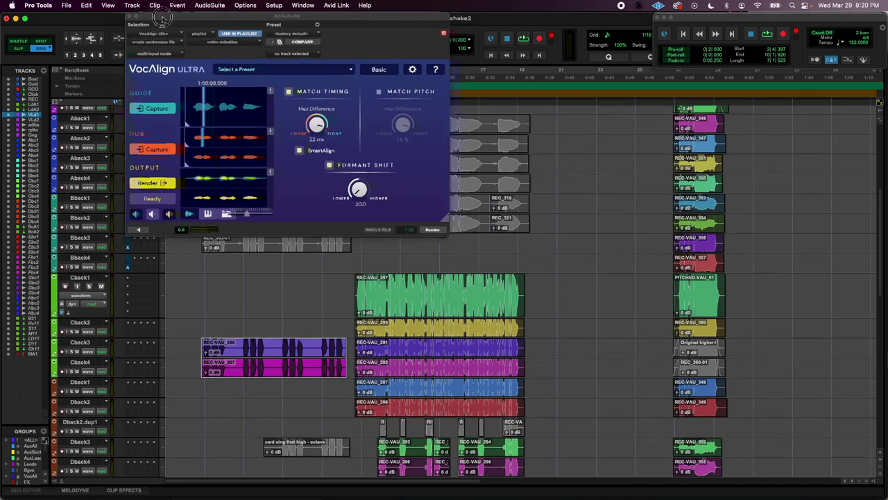
drag(142, 14, 481, 108)
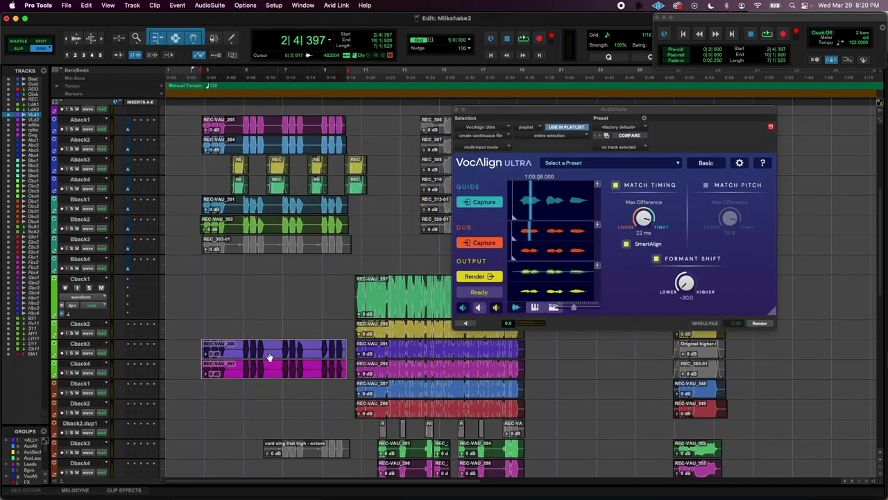
Step: Play back the opening section of the vocals from the start of the Cback3 and Cback4 selection
scroll(274, 359, up, 5)
key(space)
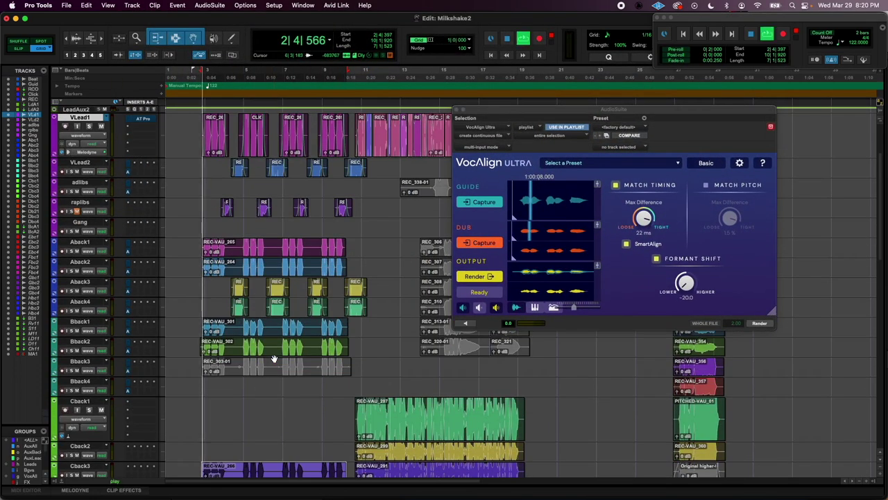
scroll(333, 355, up, 2)
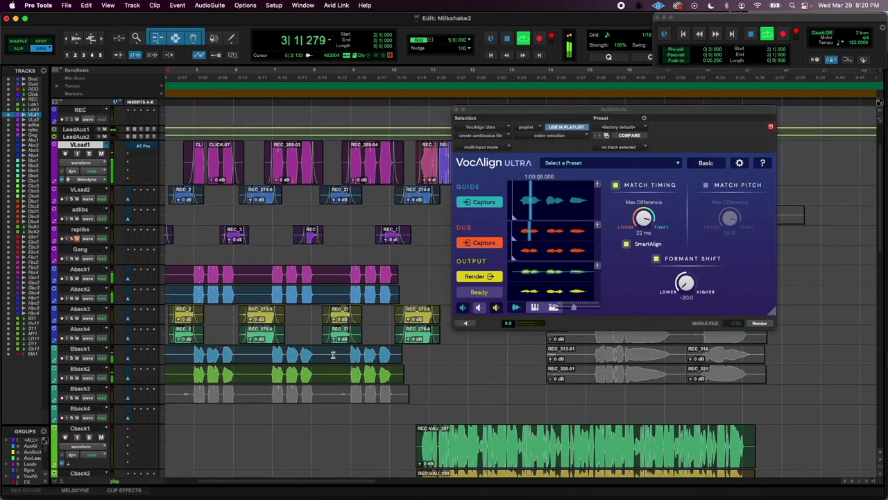
scroll(333, 355, left, 5)
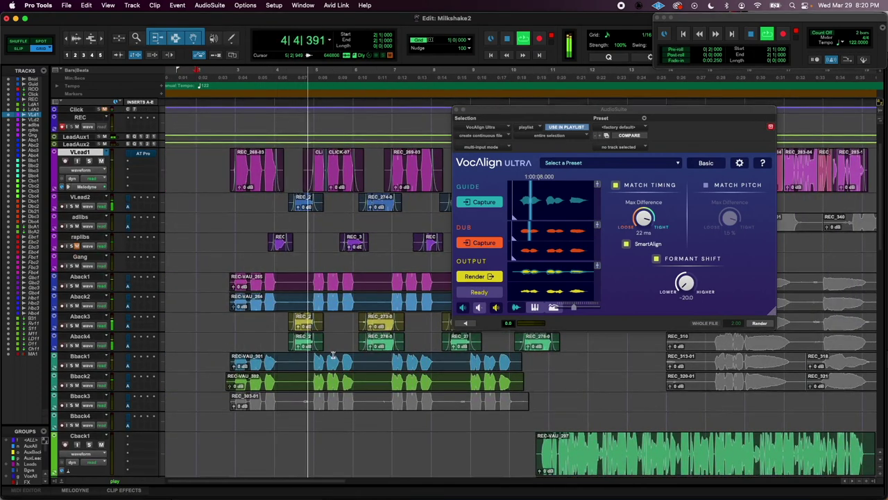
Step: Select all four VLead2 clips and capture them as the VocAlign guide
click(305, 207)
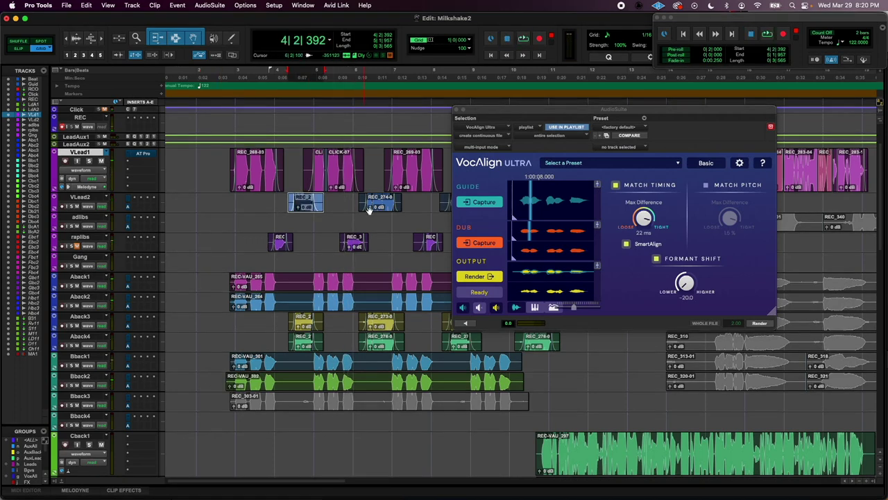
scroll(369, 209, right, 5)
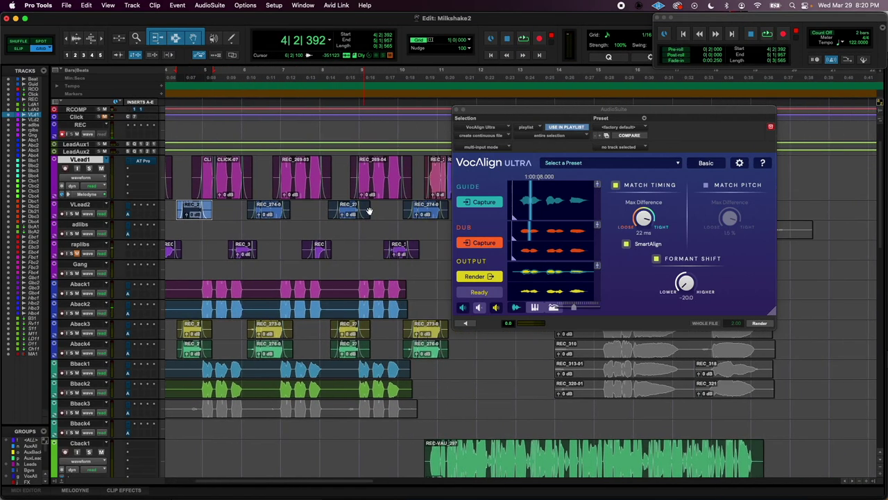
shift+click(428, 214)
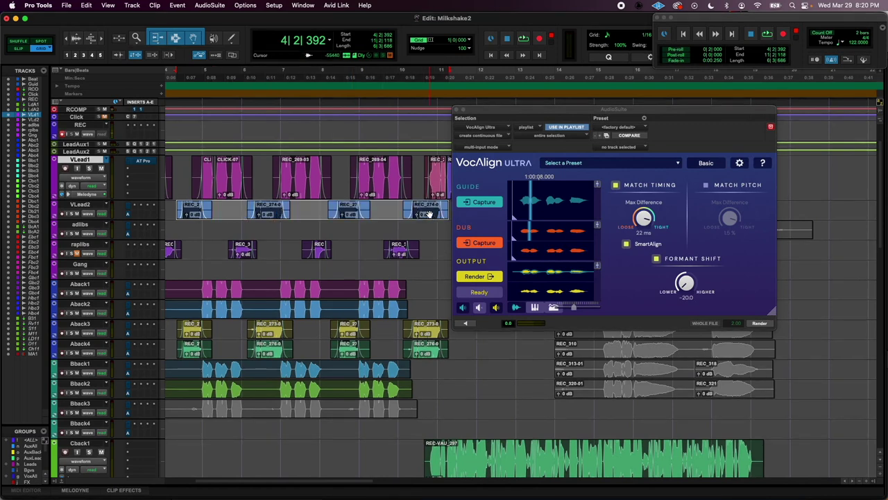
key(super+bracketleft)
click(481, 202)
Step: Capture the four opening Aback3 clips as the dub while auditioning the section
key(space)
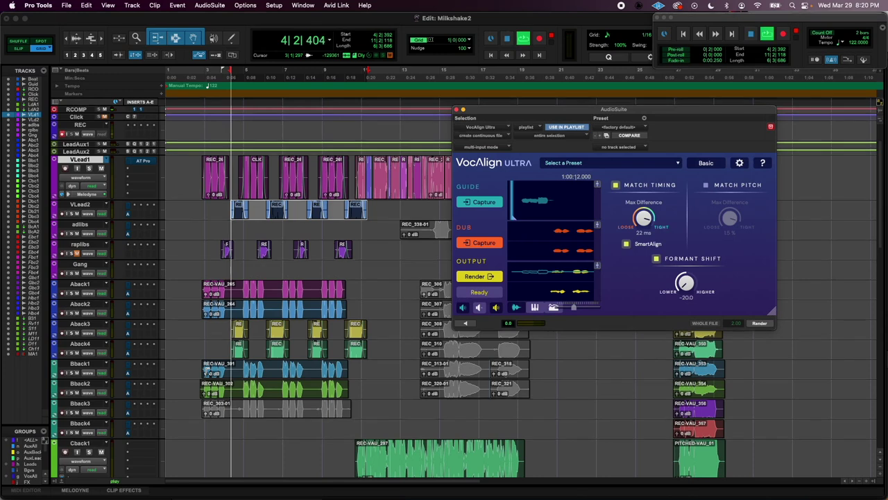
click(238, 337)
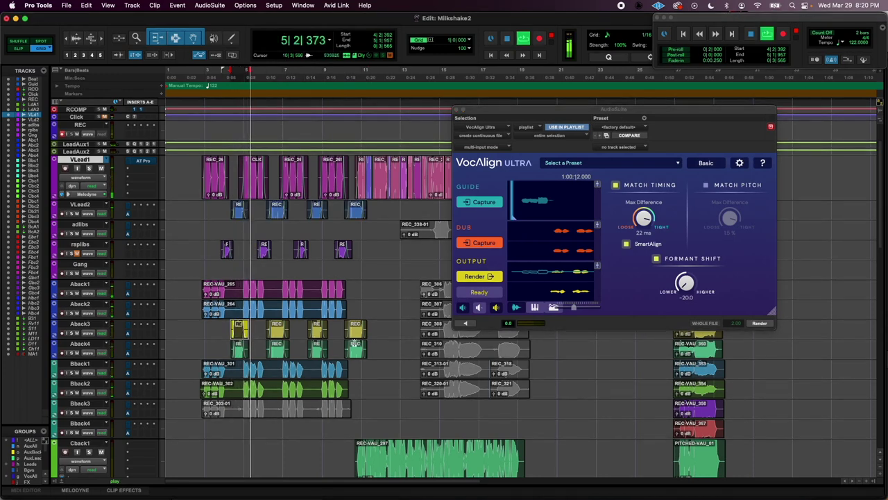
shift+click(355, 335)
click(489, 243)
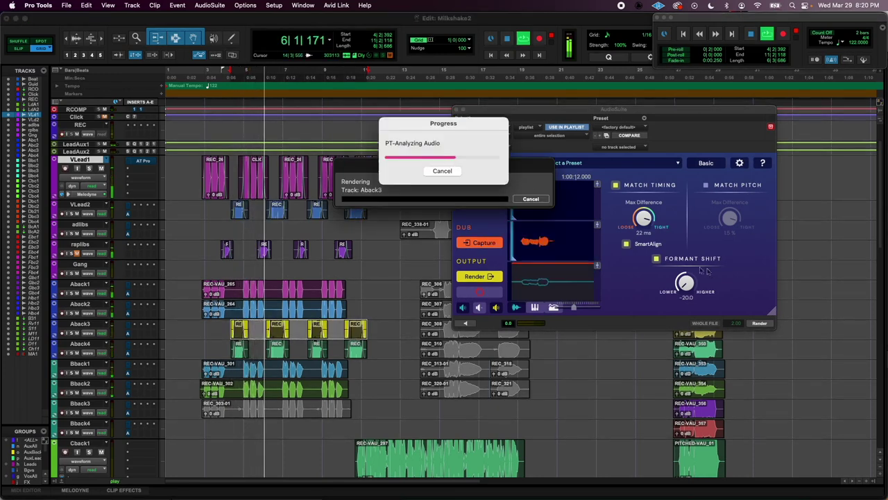
key(space)
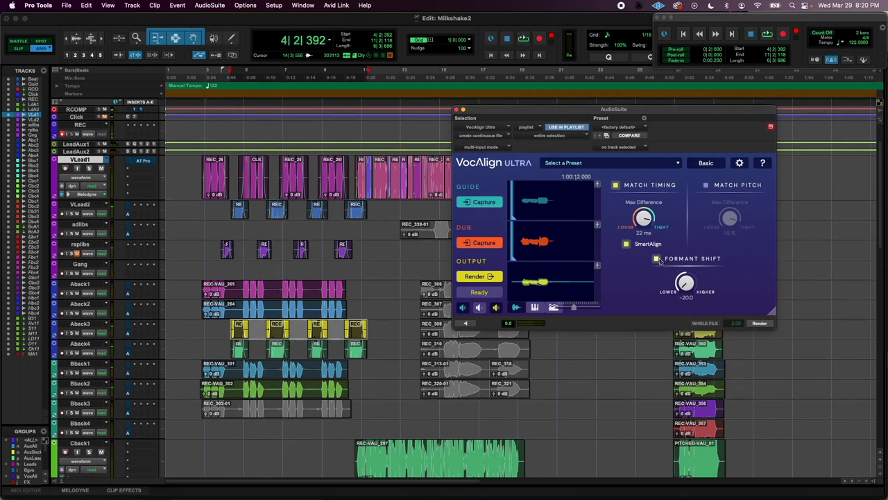
Step: Render the Aback3 clips with Match Pitch enabled and Formant Shift turned off
click(656, 259)
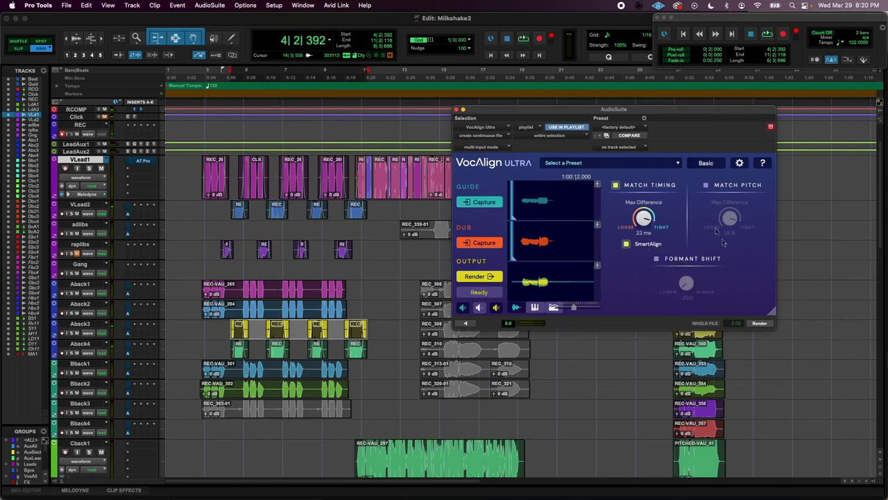
click(706, 186)
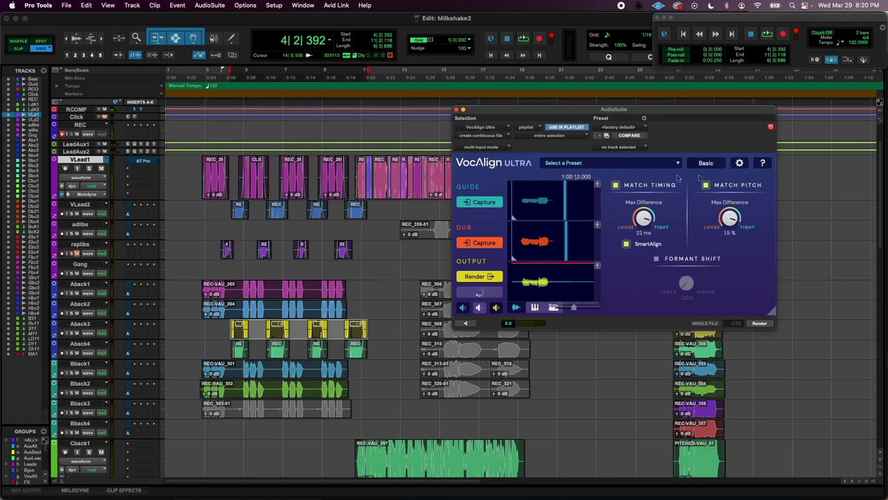
click(760, 322)
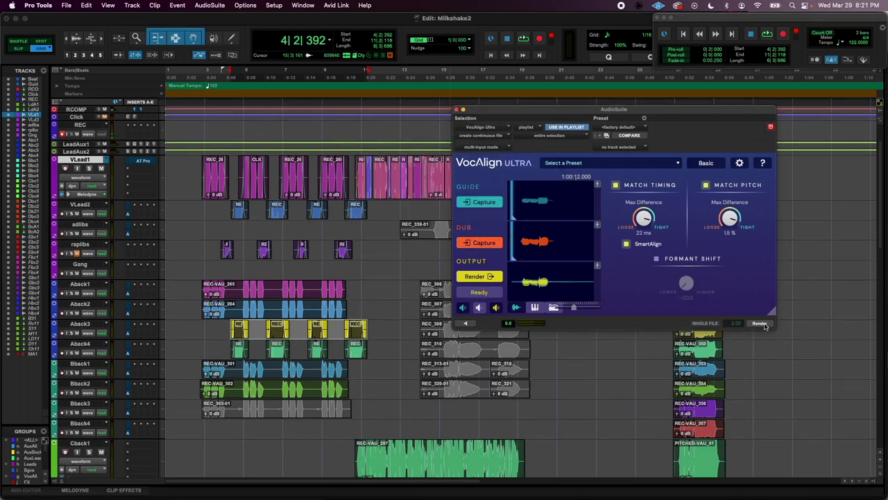
Step: Capture the four opening Aback4 clips as the dub and render them with the same settings while auditioning the section
key(space)
click(240, 355)
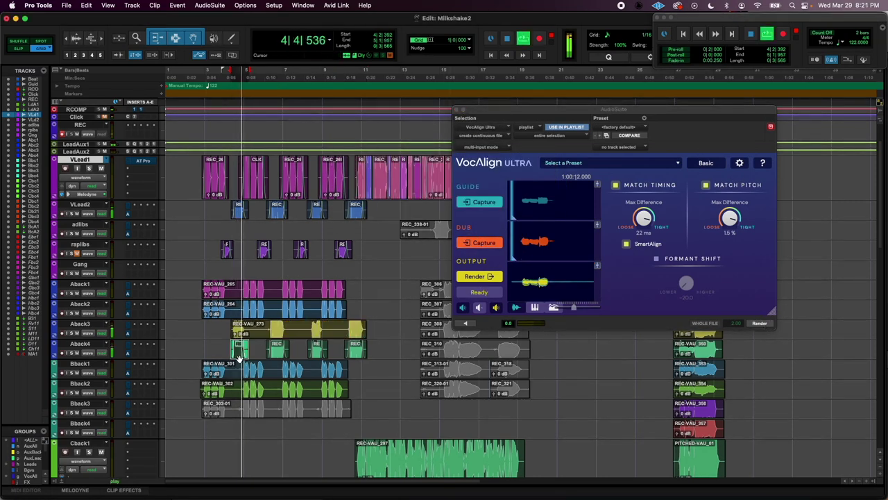
shift+click(357, 354)
click(474, 241)
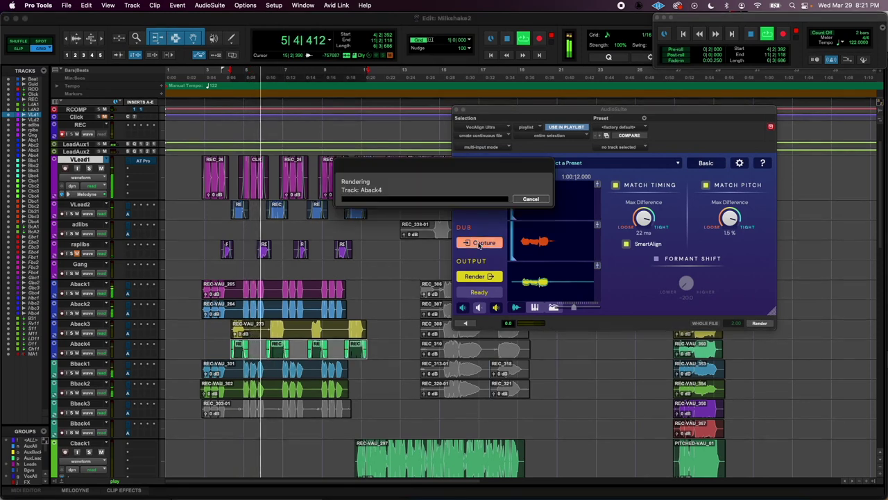
click(760, 323)
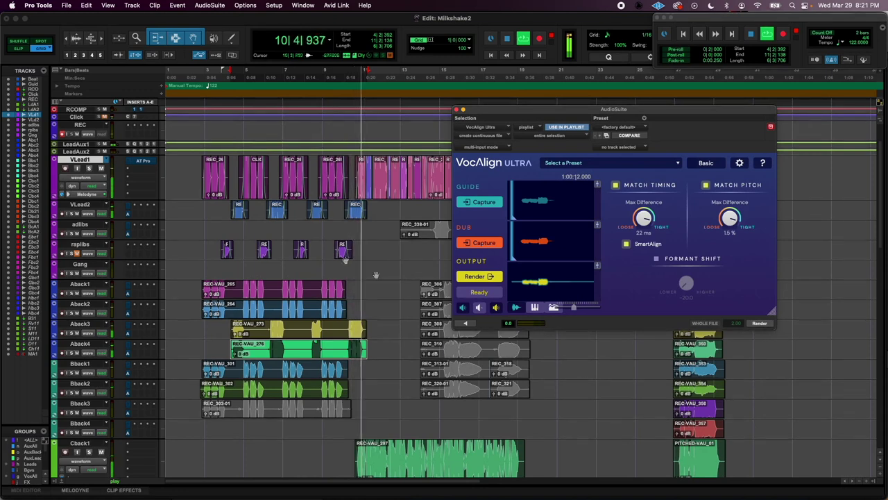
key(space)
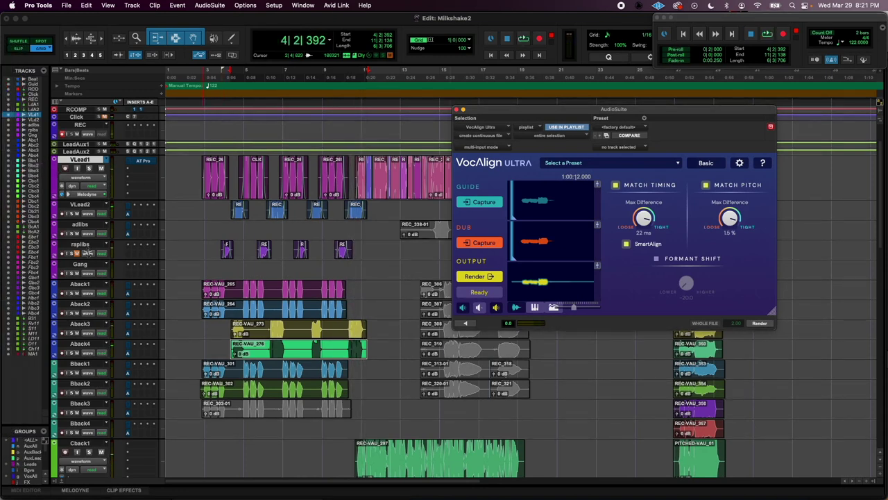
Step: Select the tracks from VLead1 through Cback4 and check the Auto-Tune Pro bypass setting on Bback3
scroll(97, 176, down, 5)
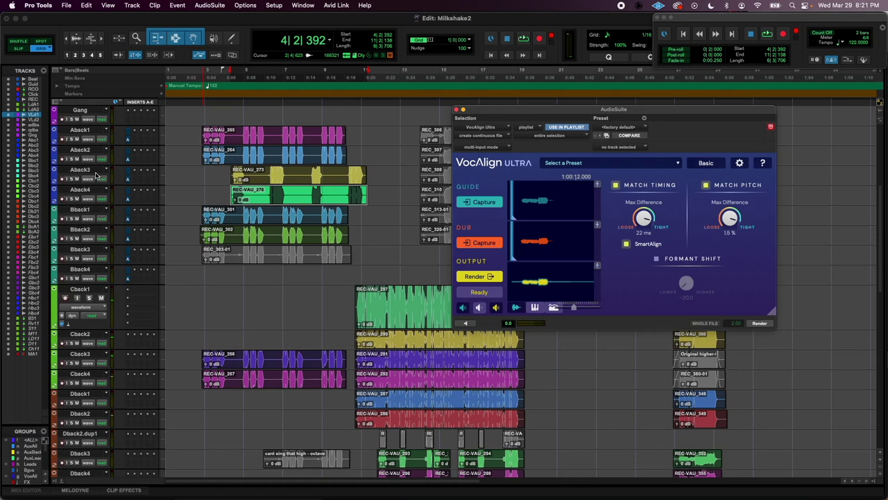
shift+click(80, 375)
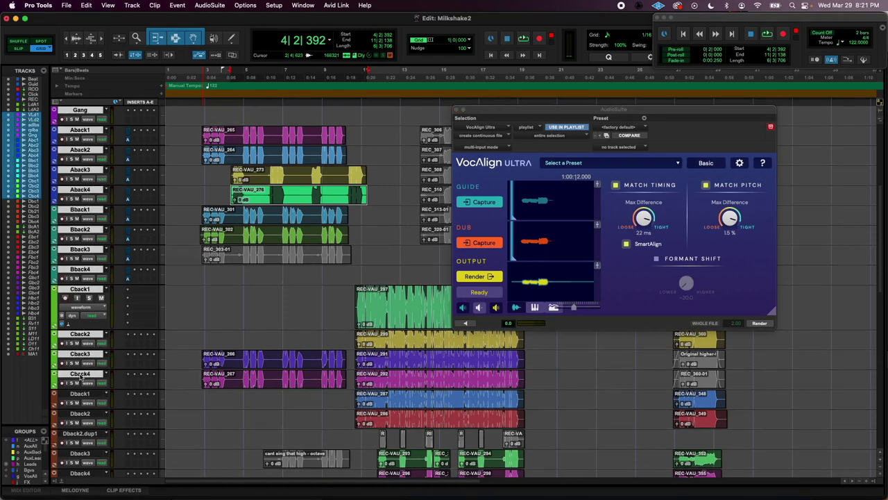
click(128, 259)
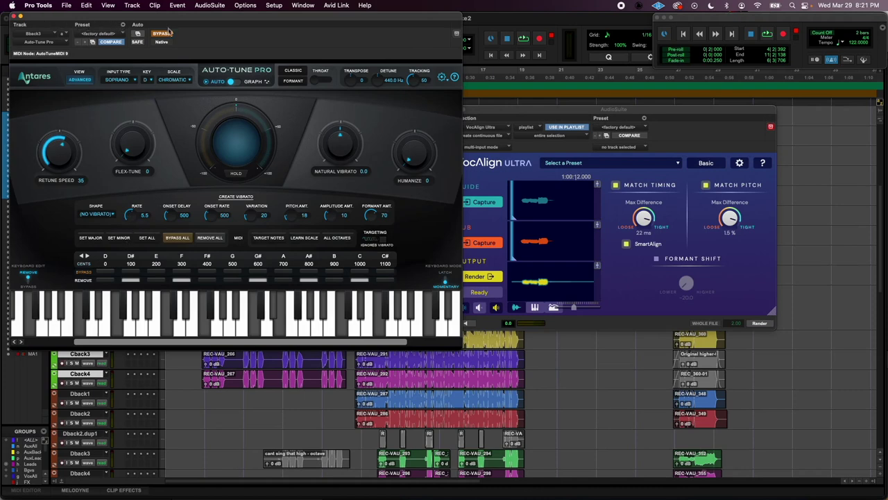
click(13, 16)
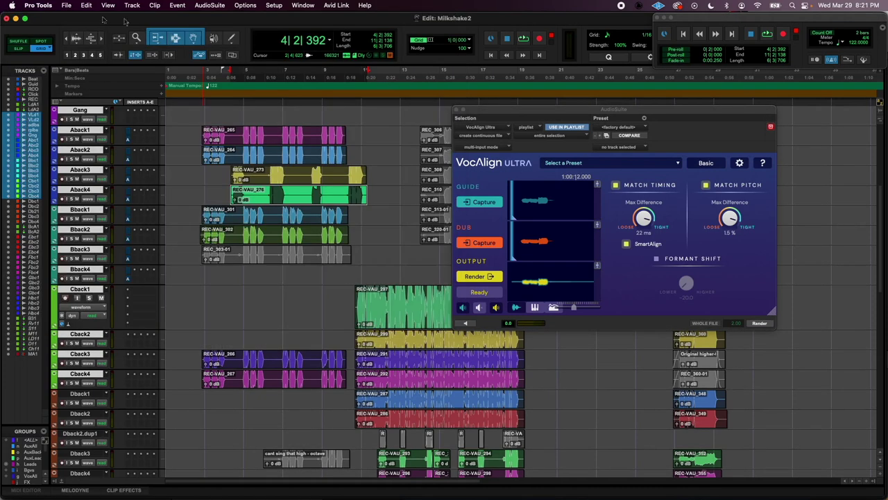
Step: Audition the aligned vocals from just before the first VLead1 phrase, and select the opening Cback3 and Cback4 clips
scroll(219, 286, up, 1)
scroll(219, 284, up, 5)
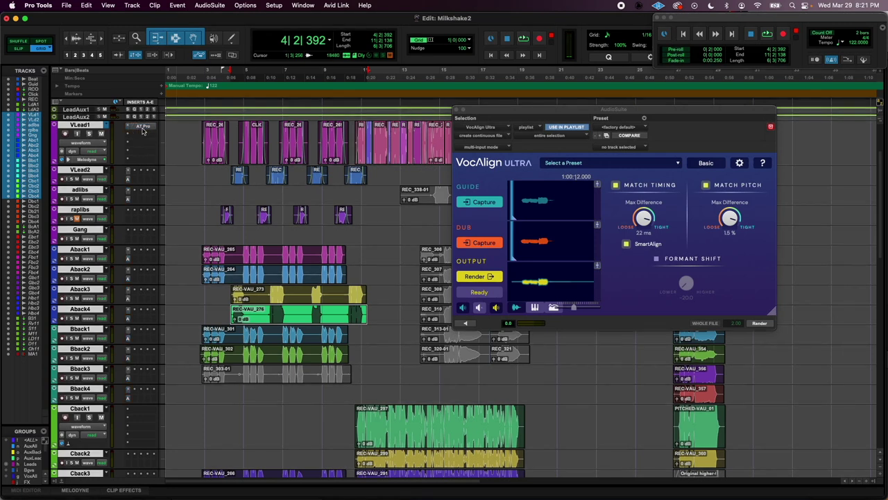
click(198, 168)
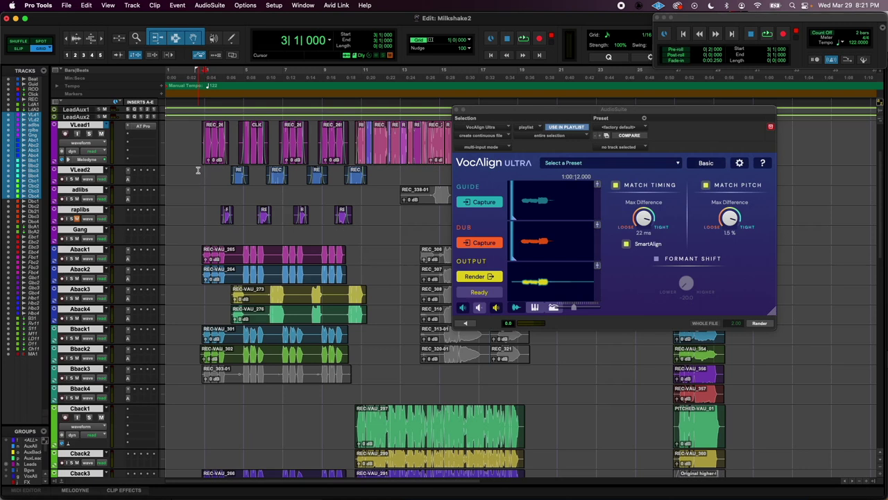
click(198, 170)
key(space)
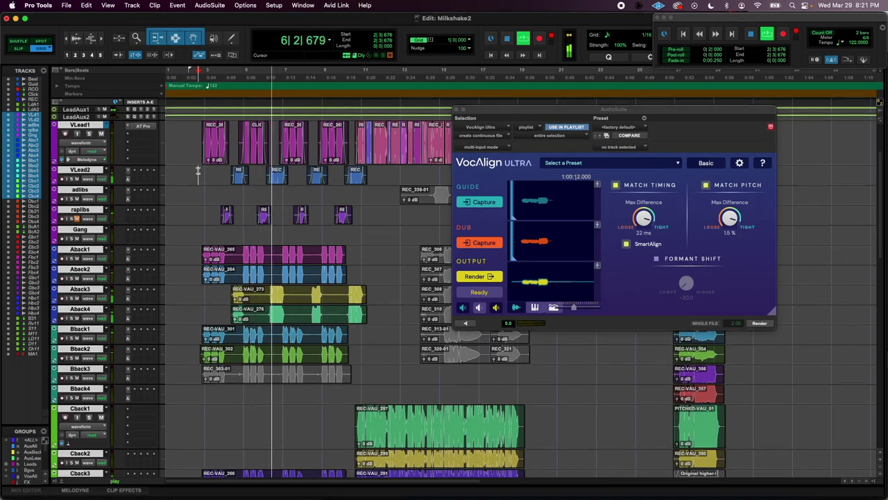
scroll(237, 294, down, 5)
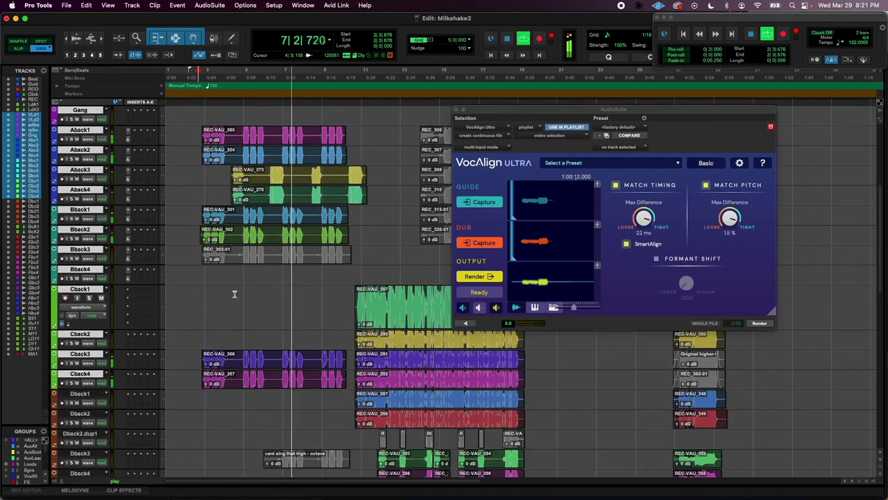
click(253, 366)
key(space)
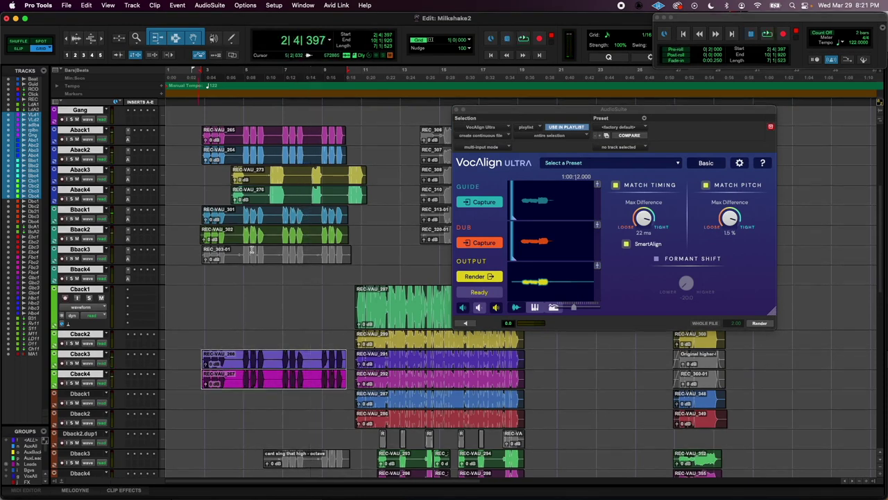
Step: Mute the opening clips on Bback2 and Bback1
click(248, 238)
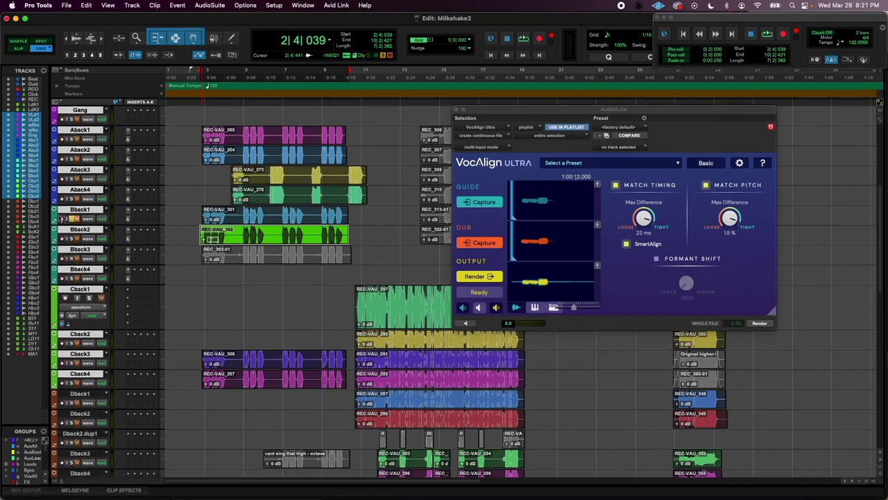
click(265, 217)
click(265, 240)
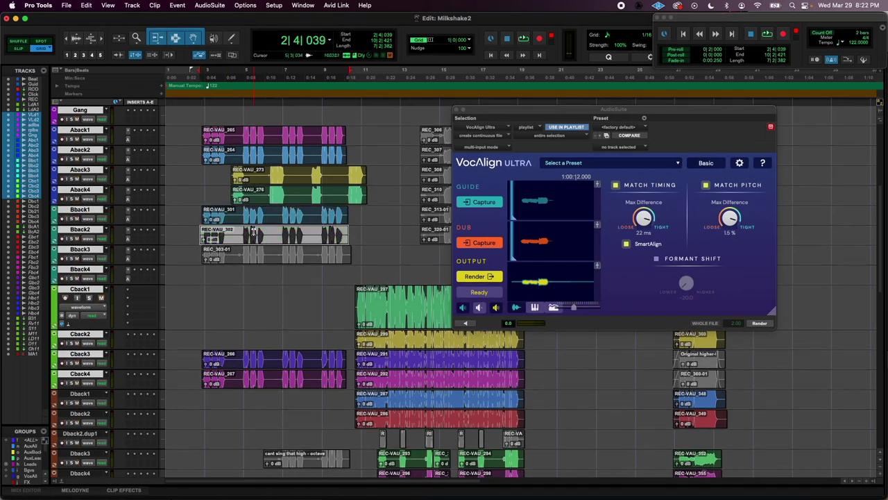
click(252, 225)
click(252, 225)
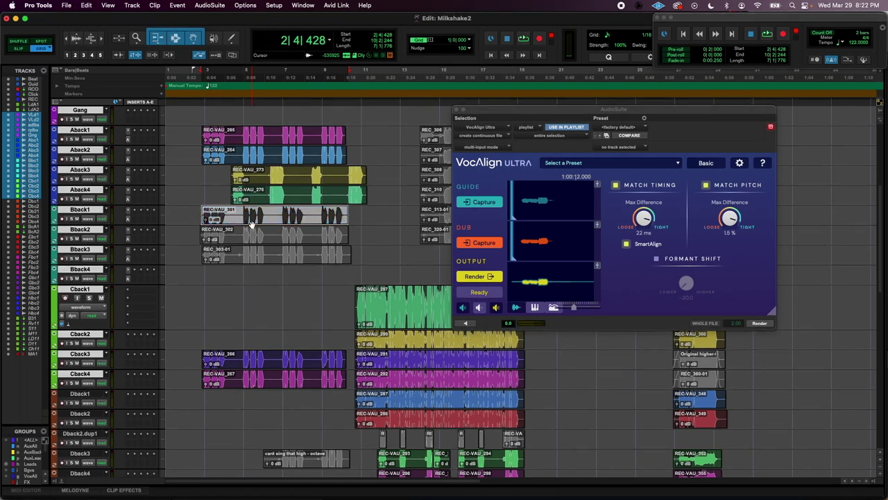
Step: Close the VocAlign window, review the arrangement across all tracks, and place the edit cursor at bar 11
scroll(252, 225, up, 10)
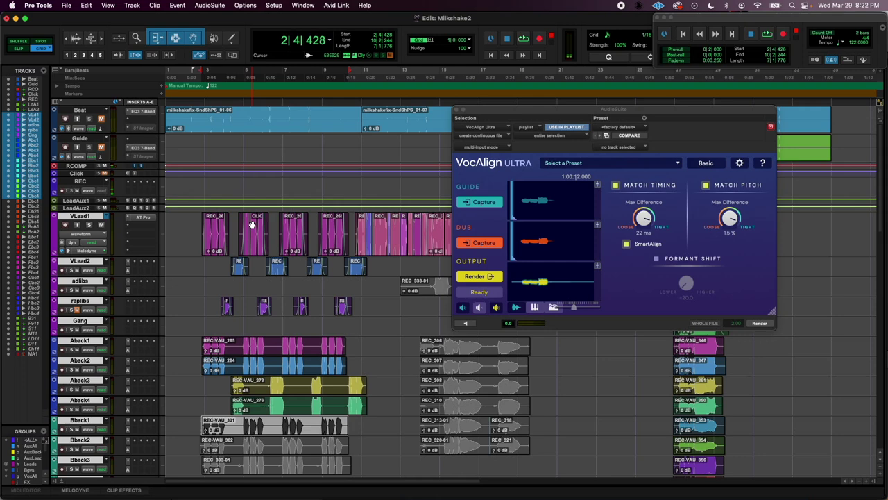
click(457, 109)
scroll(351, 211, down, 10)
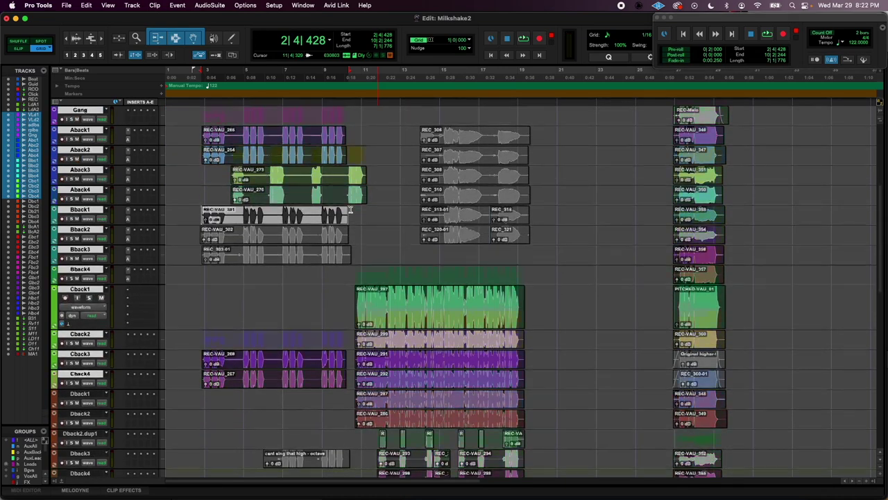
scroll(351, 211, down, 7)
scroll(435, 372, up, 18)
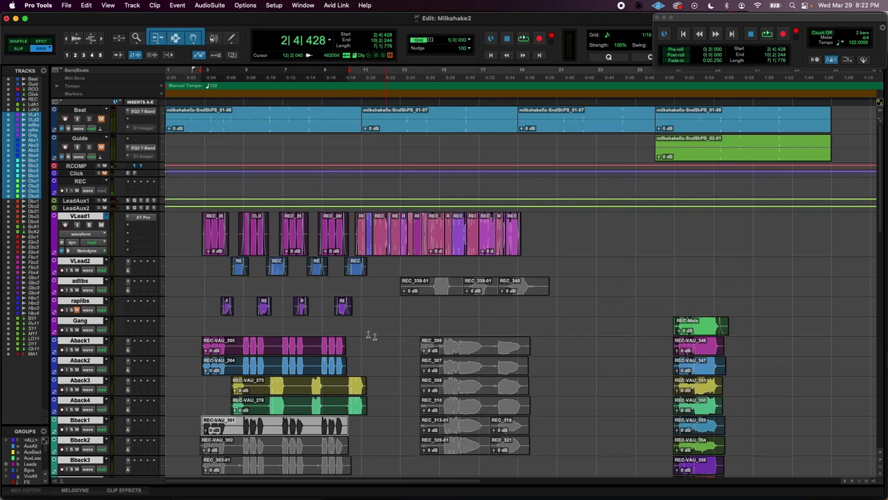
click(360, 179)
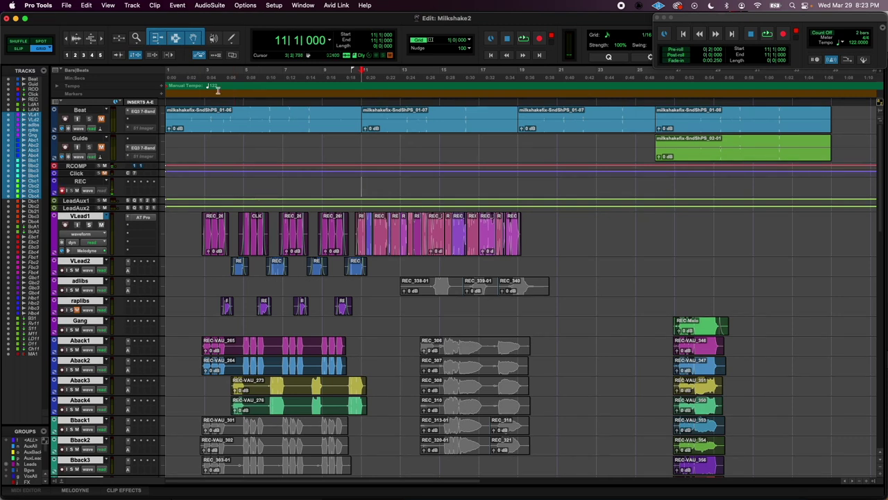
Step: With VocAlign Ultra reopened, split the Bback3 clip around its middle and move the second half onto Bback4 beneath the first half
click(201, 5)
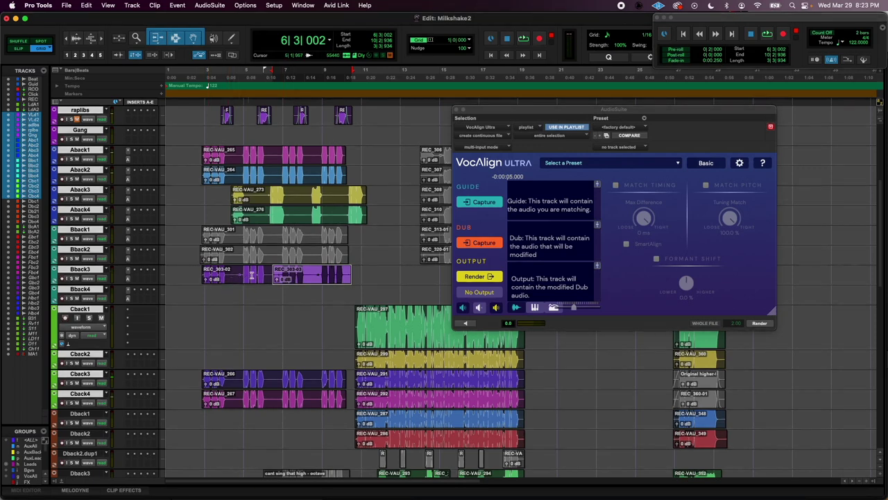
click(261, 274)
click(286, 281)
shift+click(262, 270)
drag(314, 280, 230, 304)
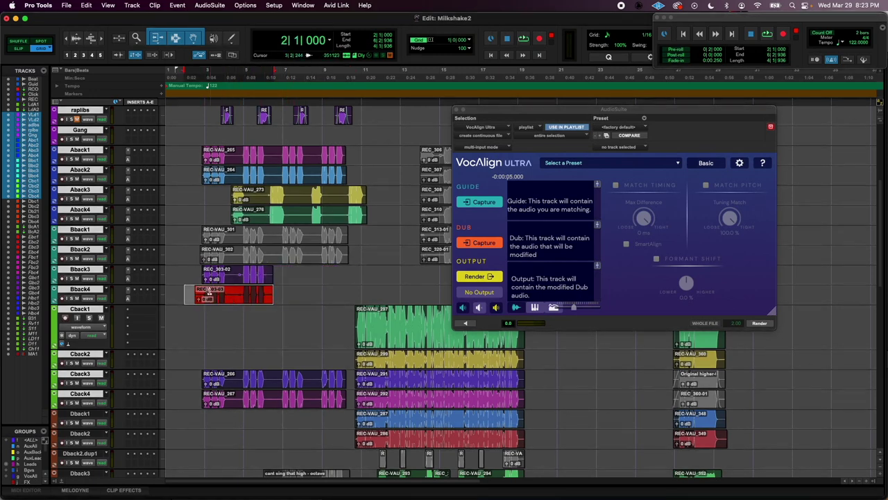
Step: Capture the first two VLead1 clips as the guide and Bback4 as the dub, and render Bback4 with timing matched and pitch matching off
scroll(166, 215, up, 5)
click(480, 201)
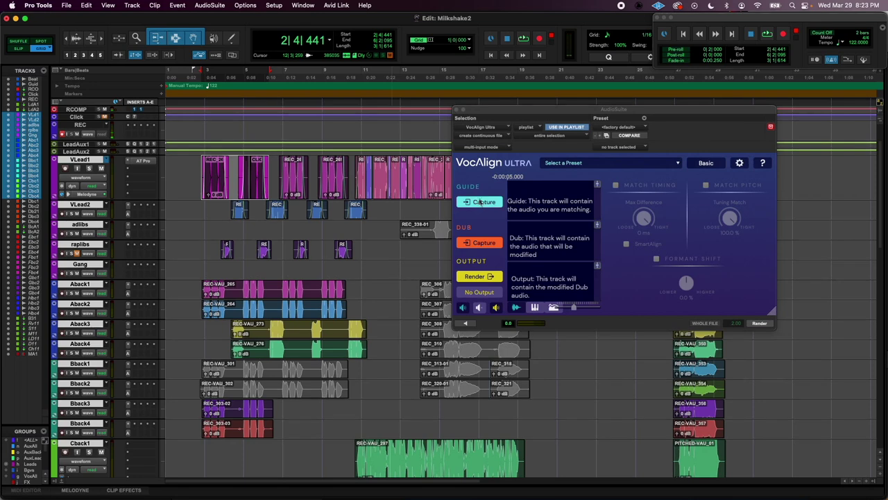
click(244, 415)
click(481, 242)
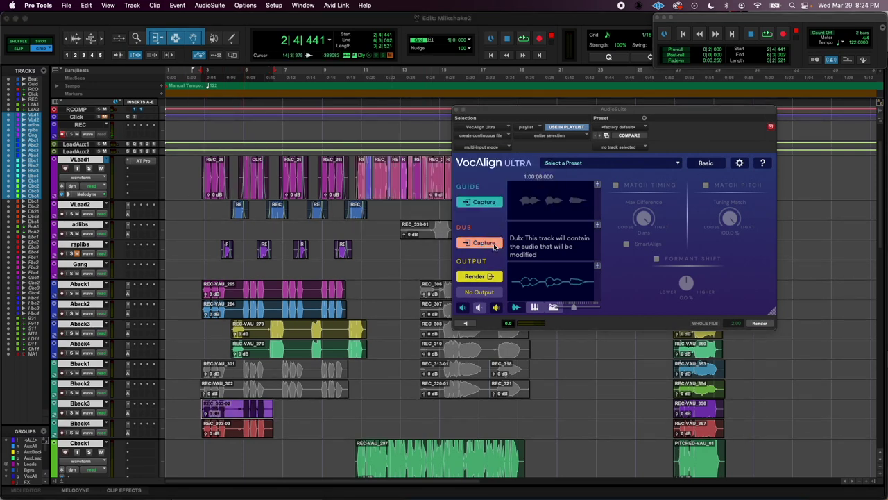
click(240, 435)
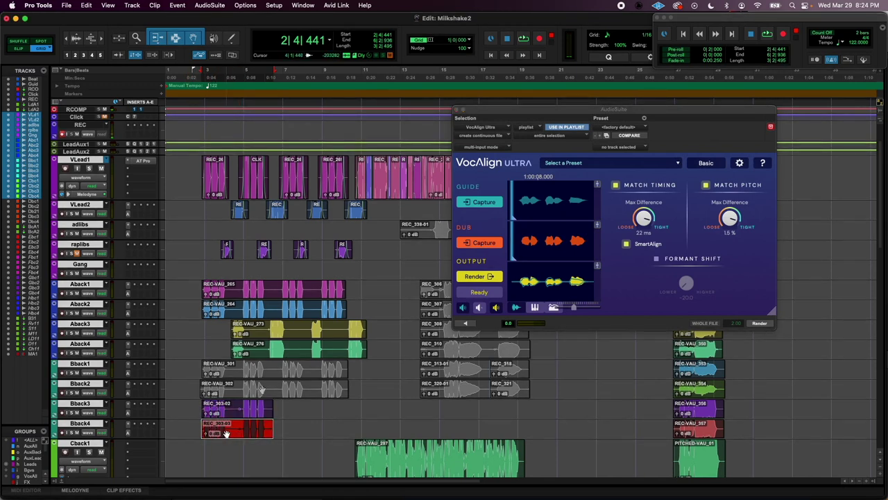
click(484, 242)
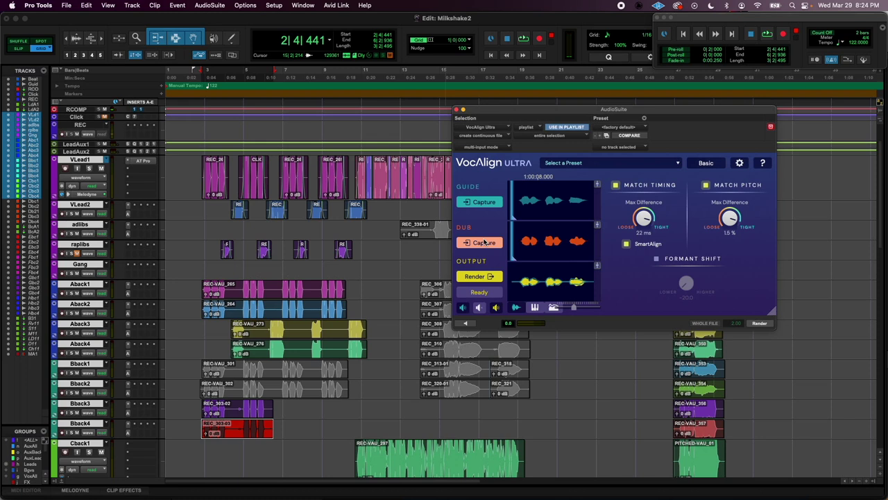
click(706, 185)
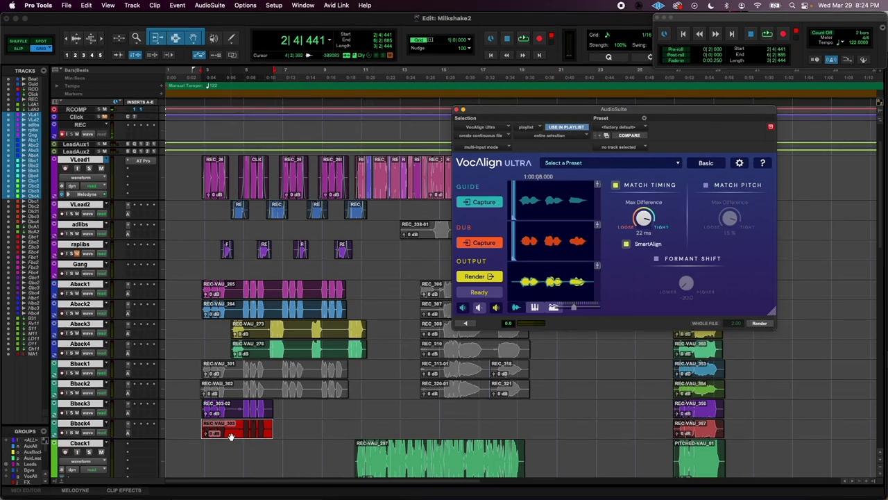
Step: Capture the aligned Bback4 clip as the guide and Bback3 as the dub, render Bback3 with timing and pitch matching on, and audition it
click(479, 201)
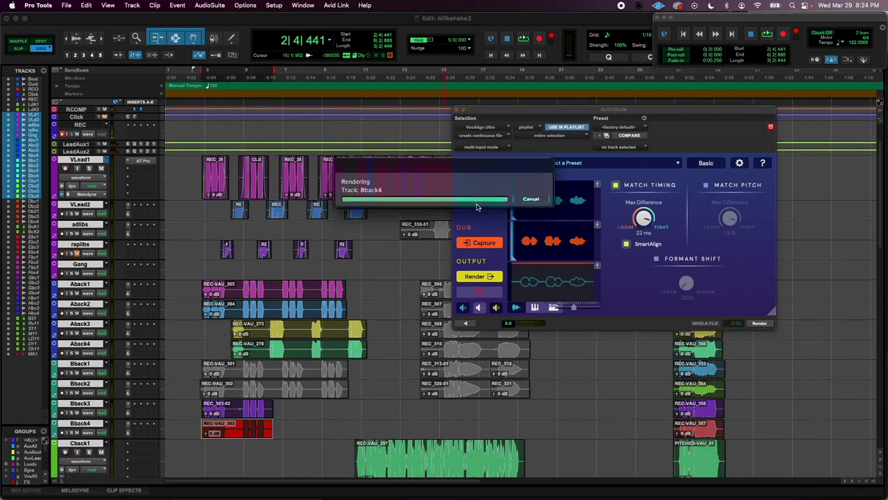
click(469, 241)
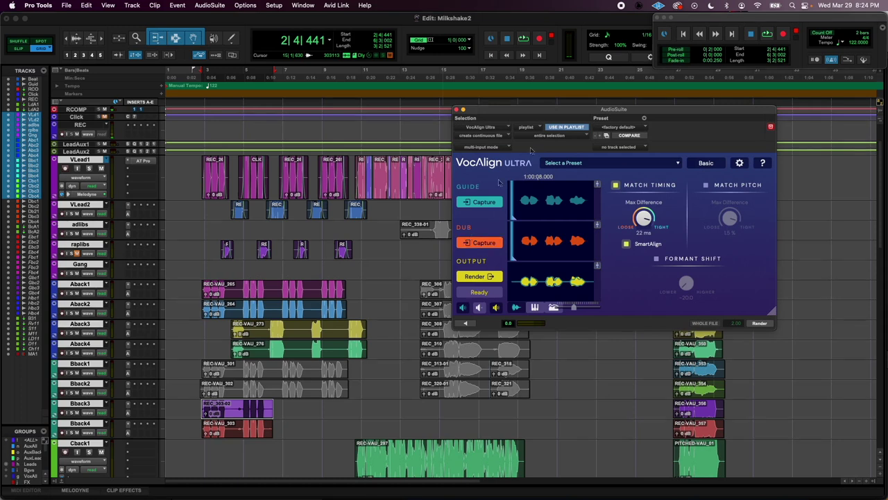
click(706, 185)
click(760, 323)
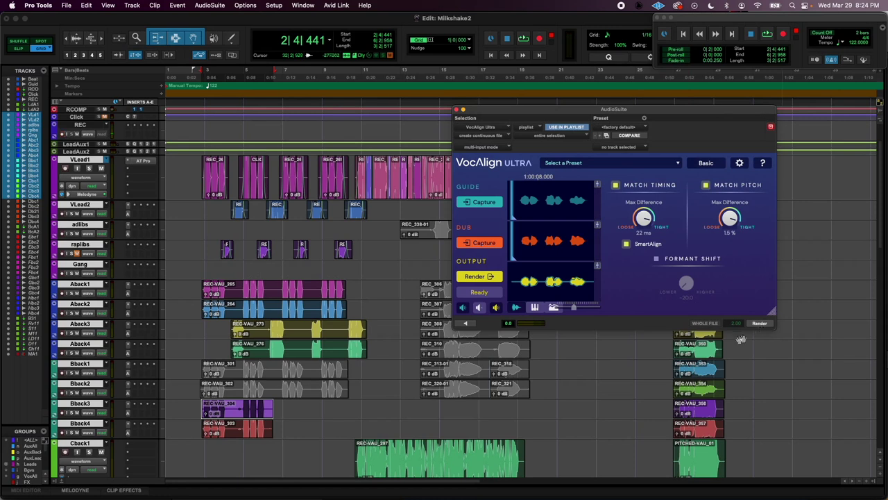
key(space)
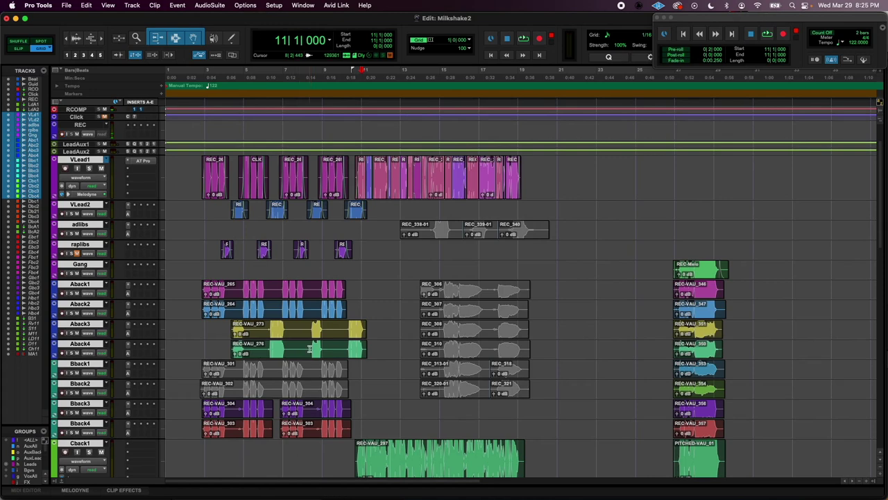
Step: Audition the original unaligned vocals in the second half of the session from around bar 50, looking through the lead and backing tracks
key(r)
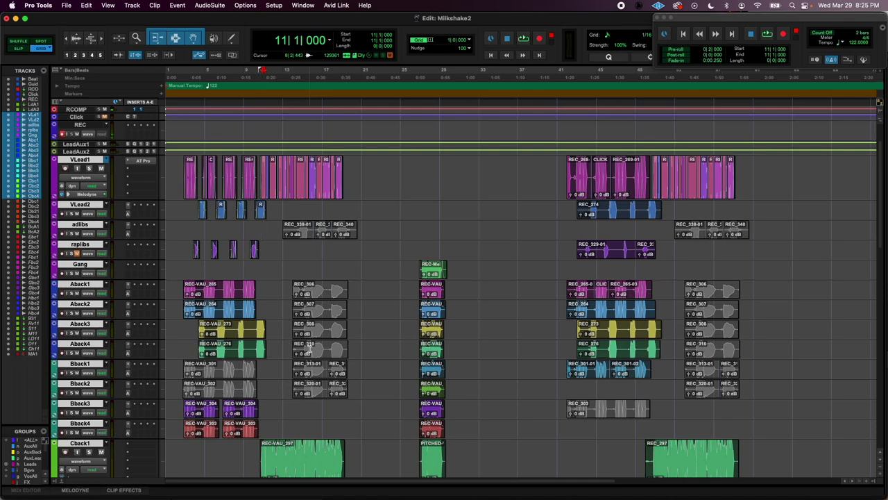
scroll(613, 184, up, 3)
click(613, 185)
scroll(707, 266, down, 10)
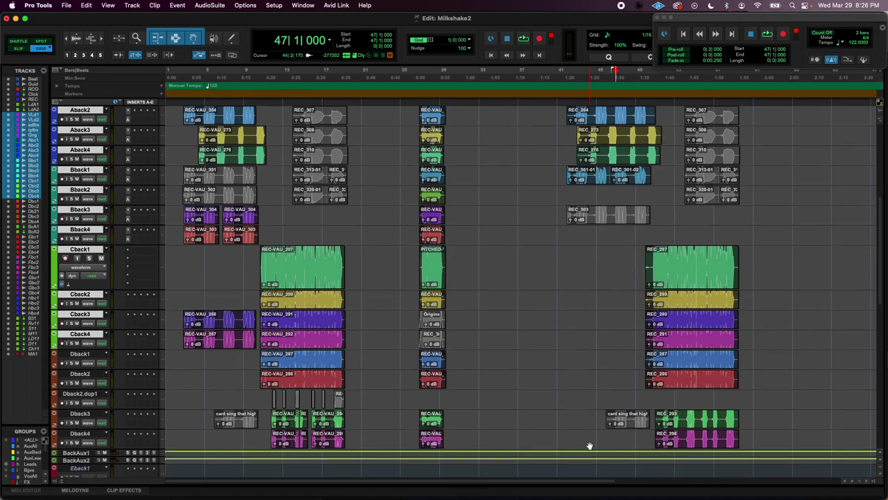
scroll(590, 445, up, 5)
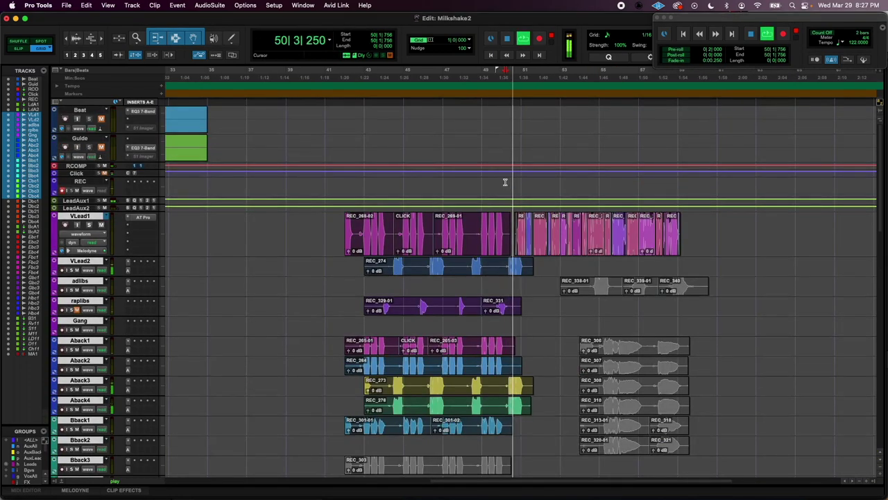
scroll(506, 184, down, 8)
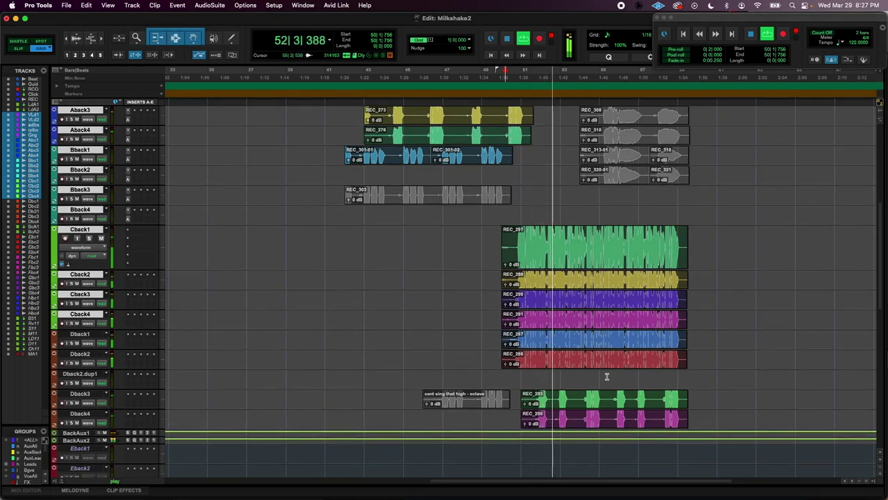
scroll(617, 381, up, 8)
Step: Audition the aligned vocals from just before bar 11 while looking through the backing tracks to compare them with the unaligned copies
scroll(611, 380, left, 5)
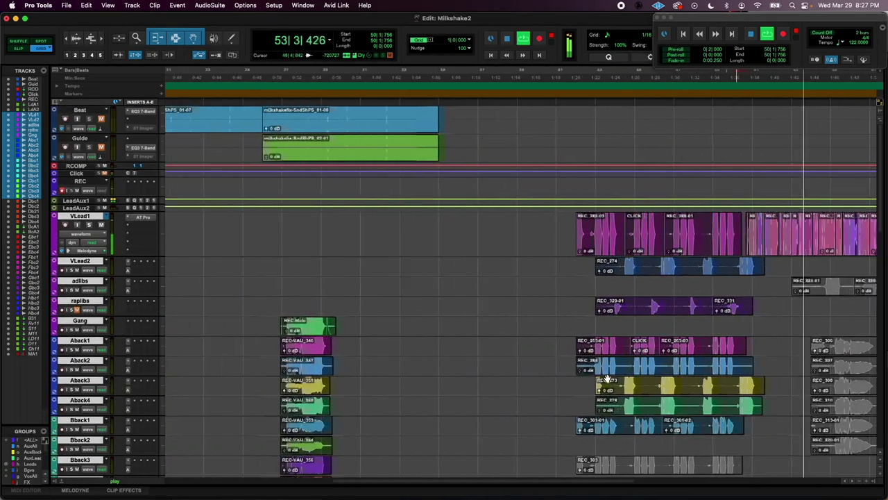
scroll(606, 379, left, 10)
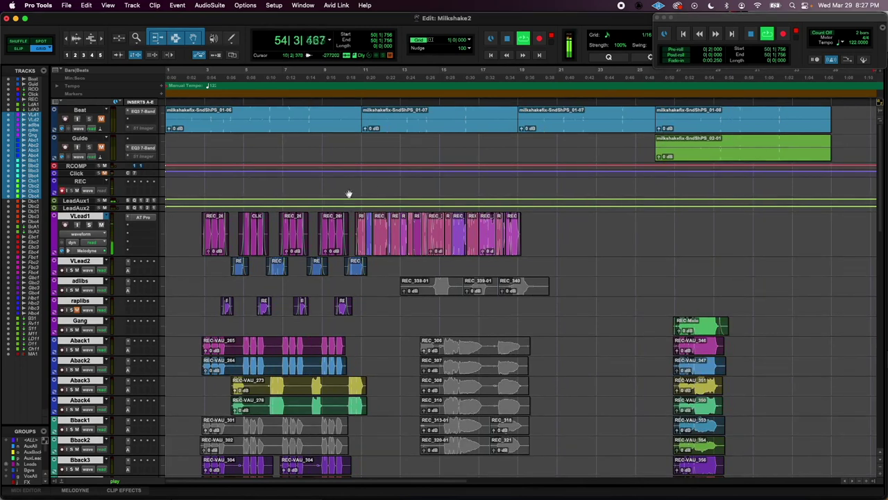
click(356, 179)
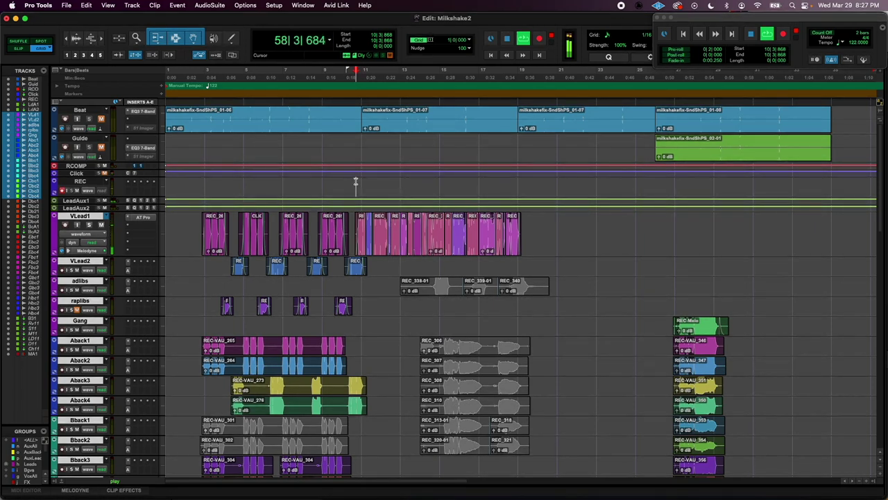
key(space)
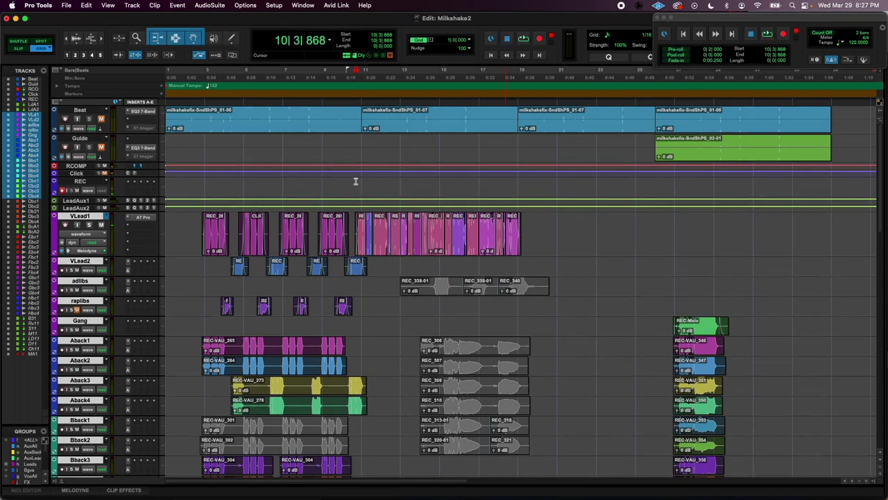
key(space)
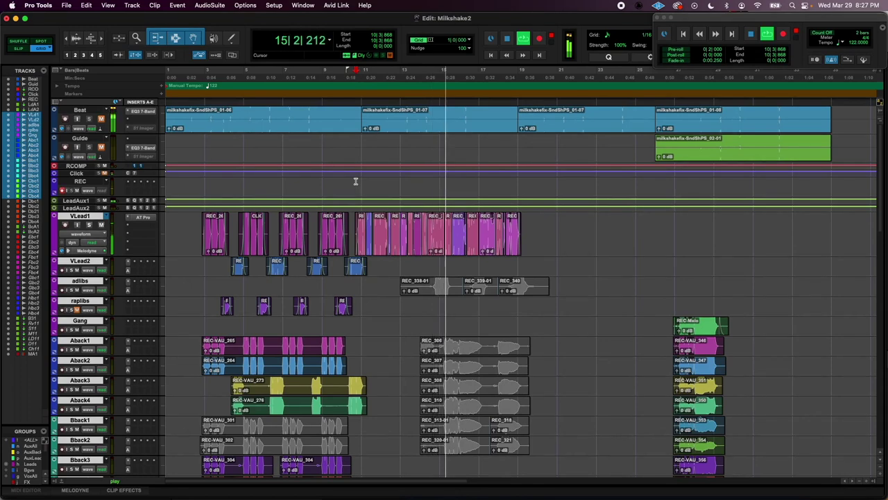
scroll(355, 182, down, 10)
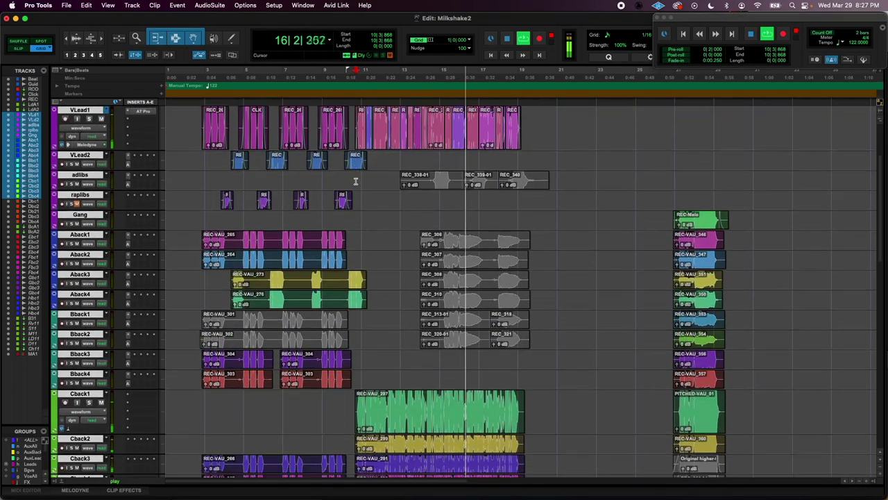
scroll(355, 182, down, 2)
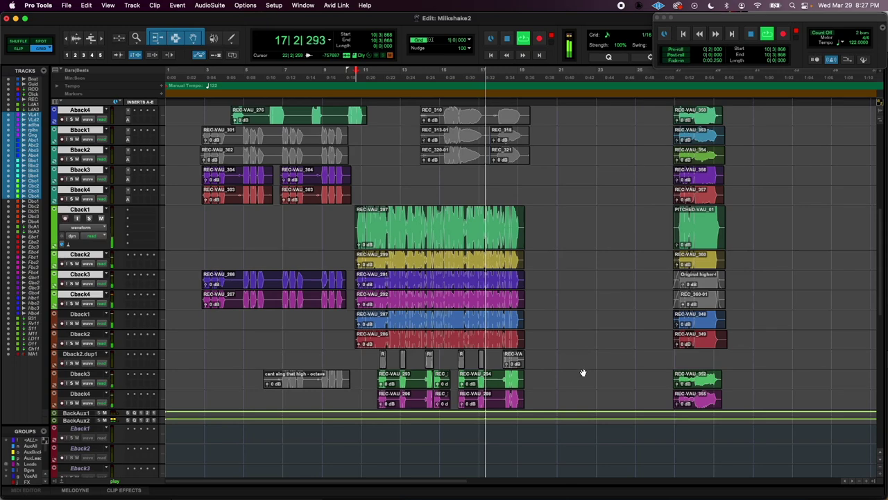
Step: Audition the matching passage of the unaligned vocals from around bar 56, restarting playback at 56|2|507
scroll(583, 373, up, 15)
scroll(583, 372, right, 15)
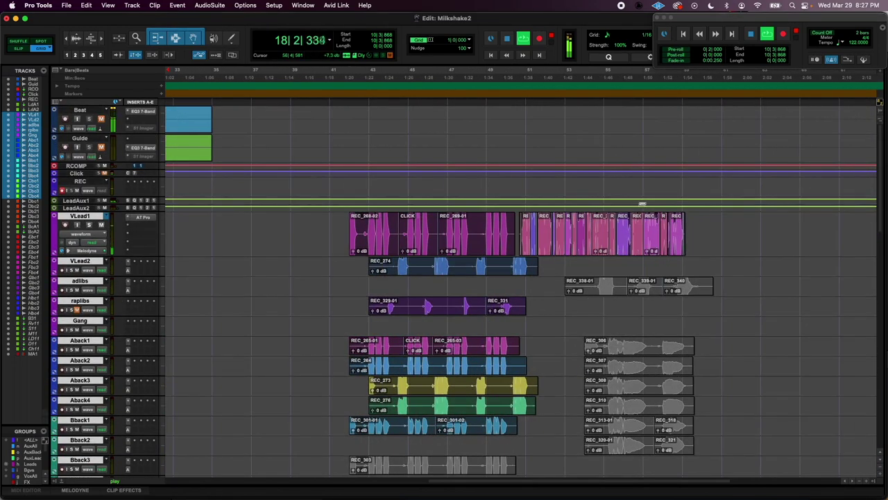
click(605, 183)
key(space)
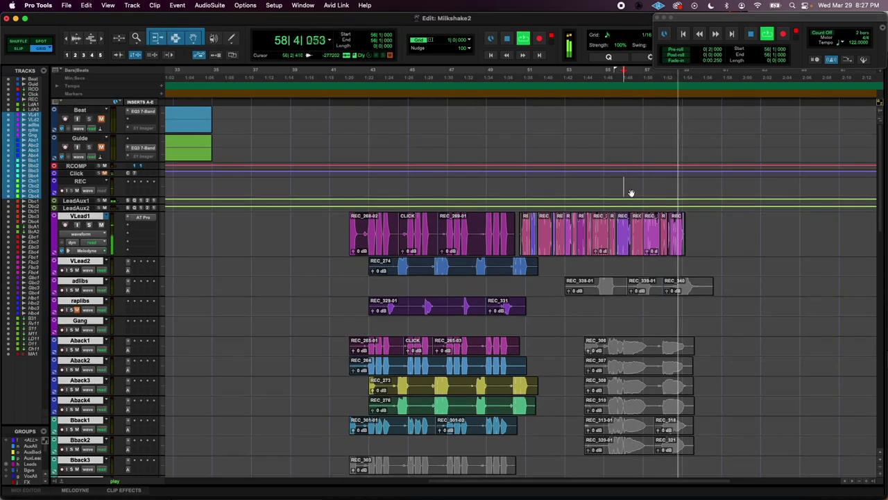
key(space)
click(632, 182)
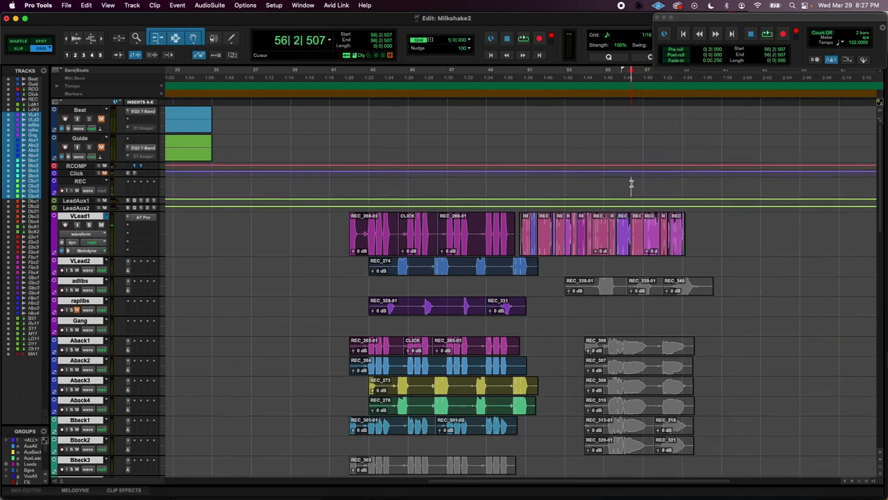
scroll(631, 182, left, 2)
key(space)
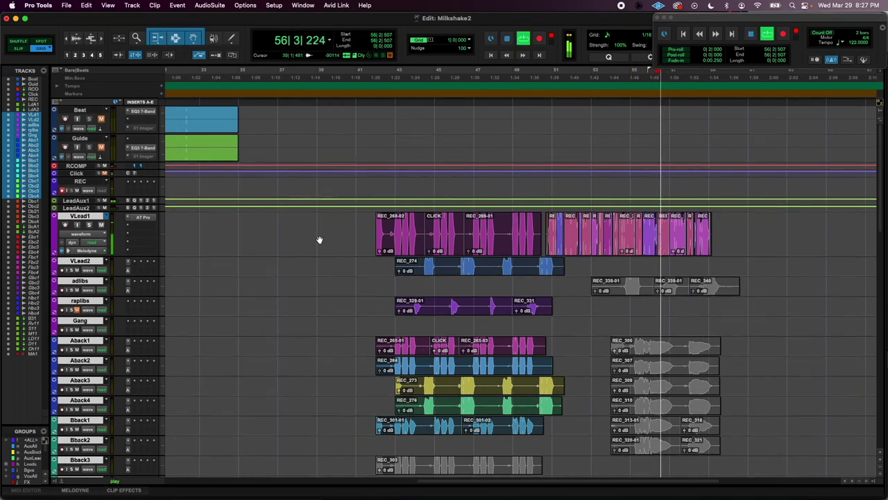
Step: Restart playback of the unaligned vocals from the beginning of bar 56
scroll(319, 239, left, 5)
scroll(319, 240, right, 5)
key(space)
click(402, 183)
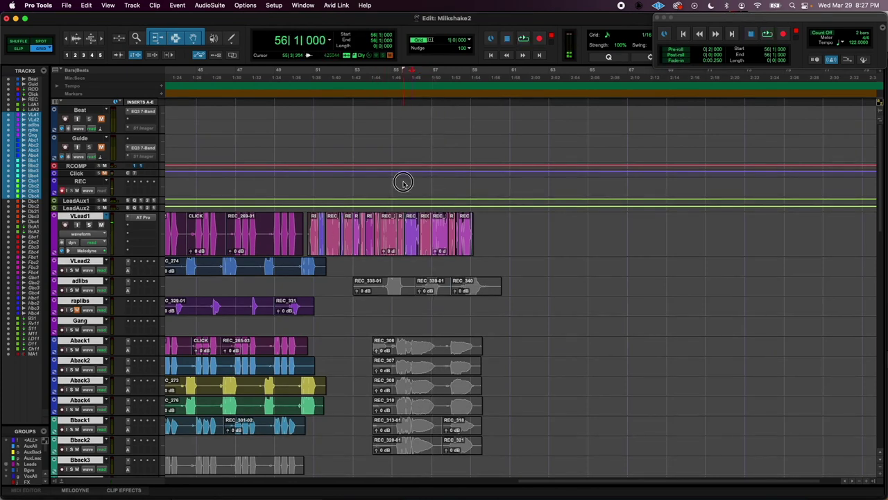
key(space)
Step: Audition the aligned vocals from the start of bar 16 for comparison, stop playback, and review the whole arrangement
scroll(402, 182, left, 5)
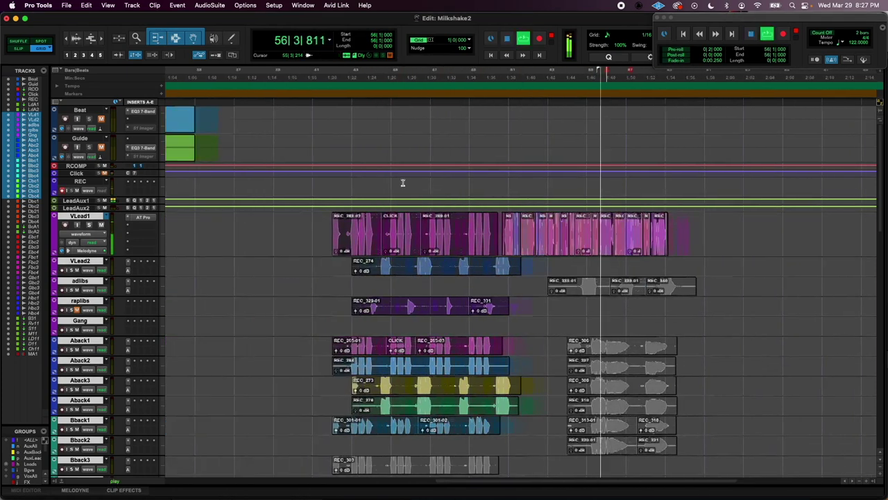
scroll(320, 222, left, 5)
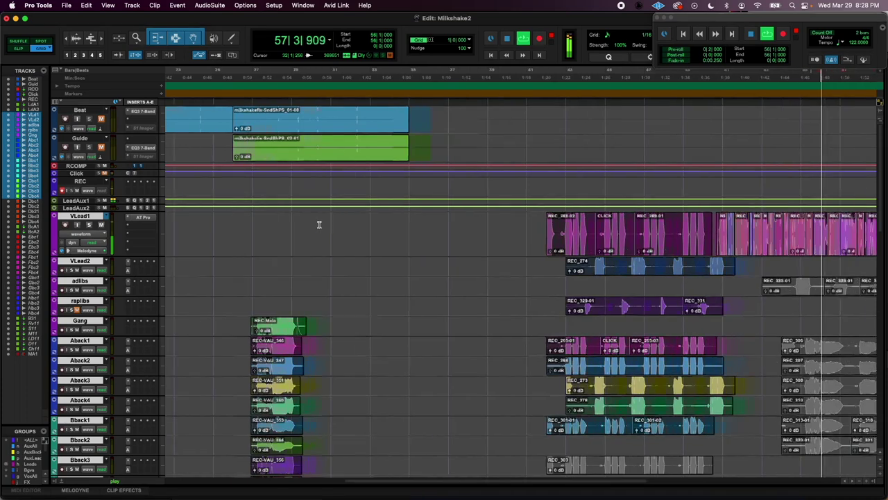
click(353, 184)
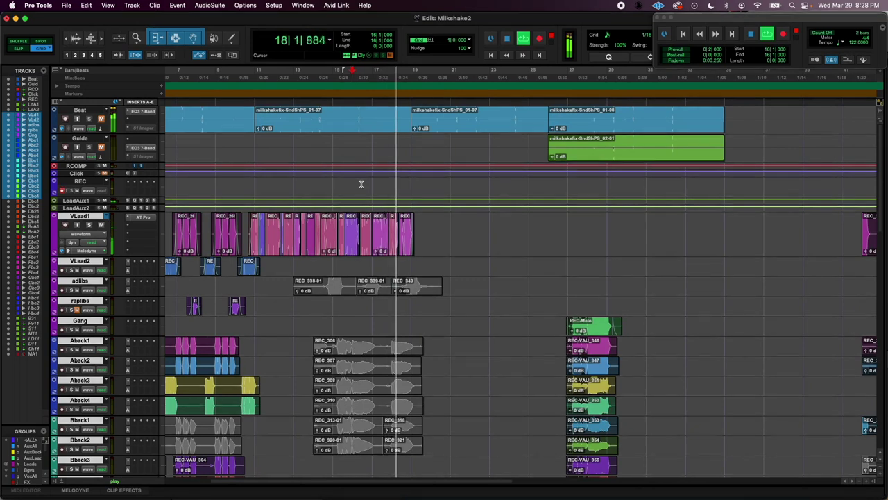
key(space)
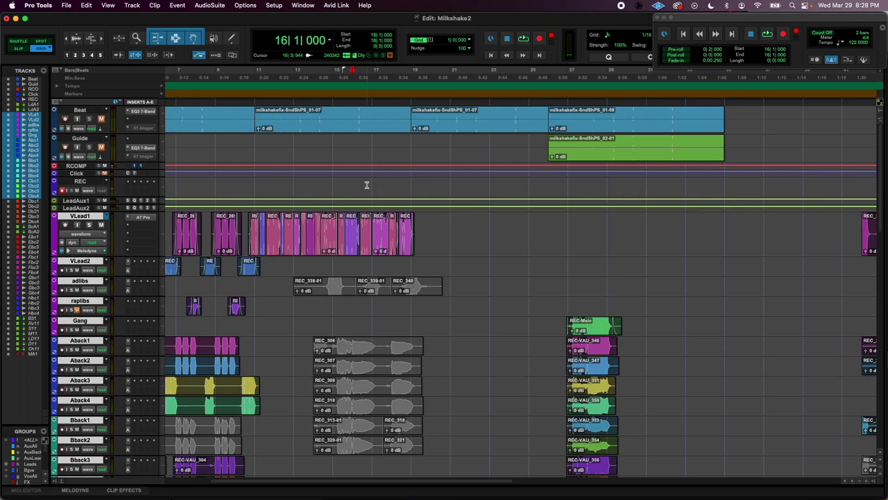
key(super+bracketleft)
key(super+bracketleft)
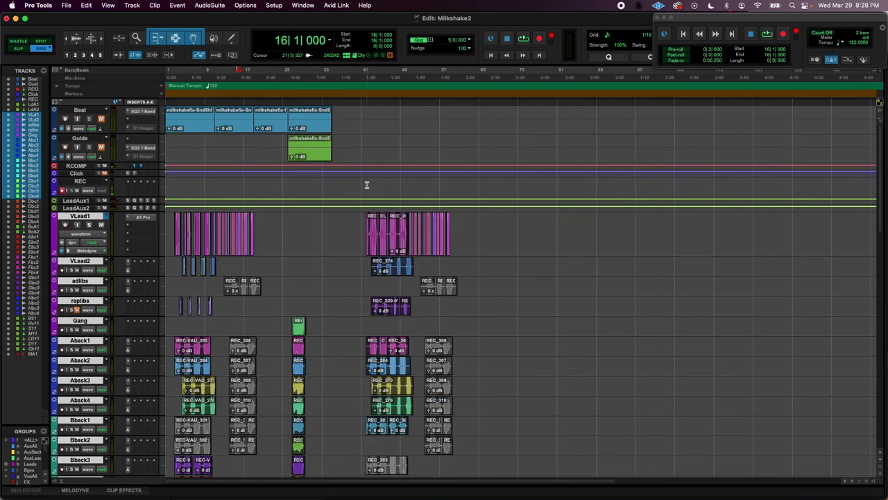